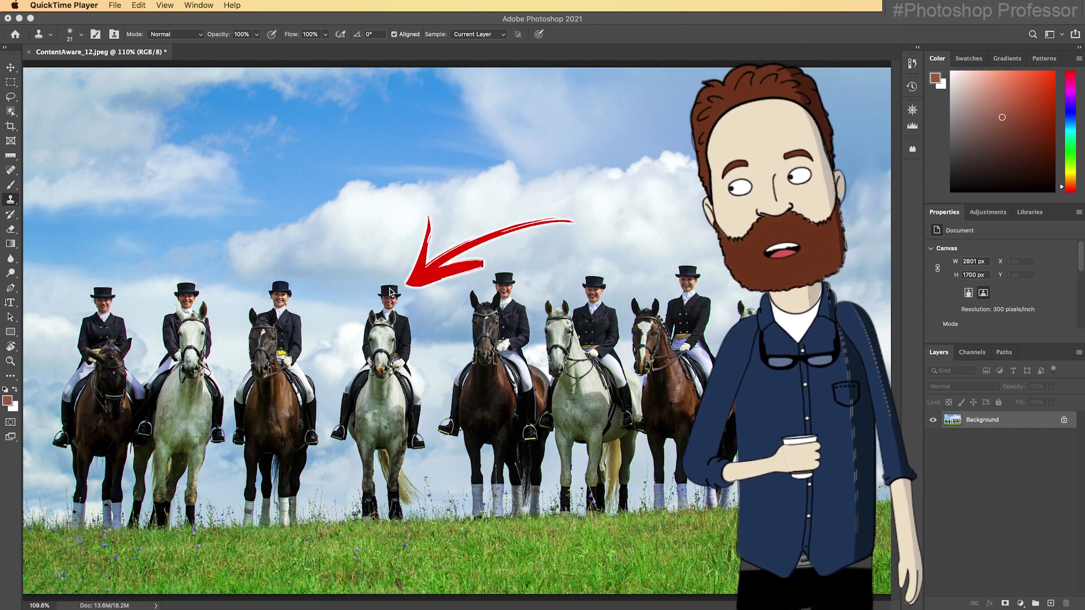
# Lasso loosely around the fourth rider on the white horse and remove it with Content-Aware Fill, output to a new layer.
pyautogui.click(11, 100)
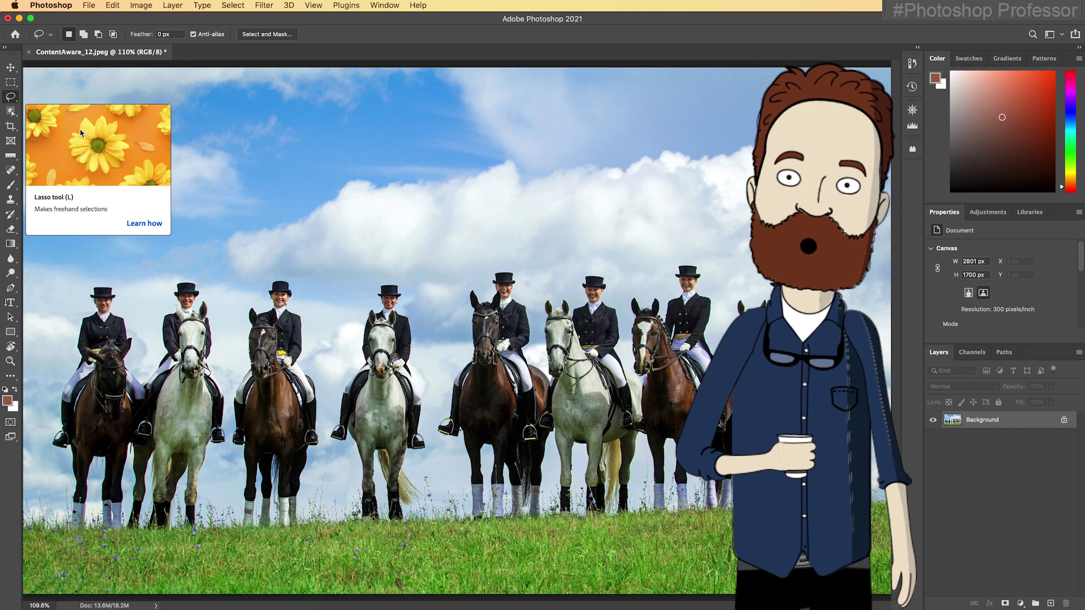
pyautogui.moveTo(394, 277)
pyautogui.mouseDown()
pyautogui.moveTo(323, 432)
pyautogui.moveTo(352, 529)
pyautogui.moveTo(366, 537)
pyautogui.moveTo(423, 533)
pyautogui.moveTo(436, 504)
pyautogui.moveTo(424, 481)
pyautogui.moveTo(436, 466)
pyautogui.moveTo(424, 331)
pyautogui.moveTo(395, 267)
pyautogui.mouseUp()
pyautogui.rightClick(369, 406)
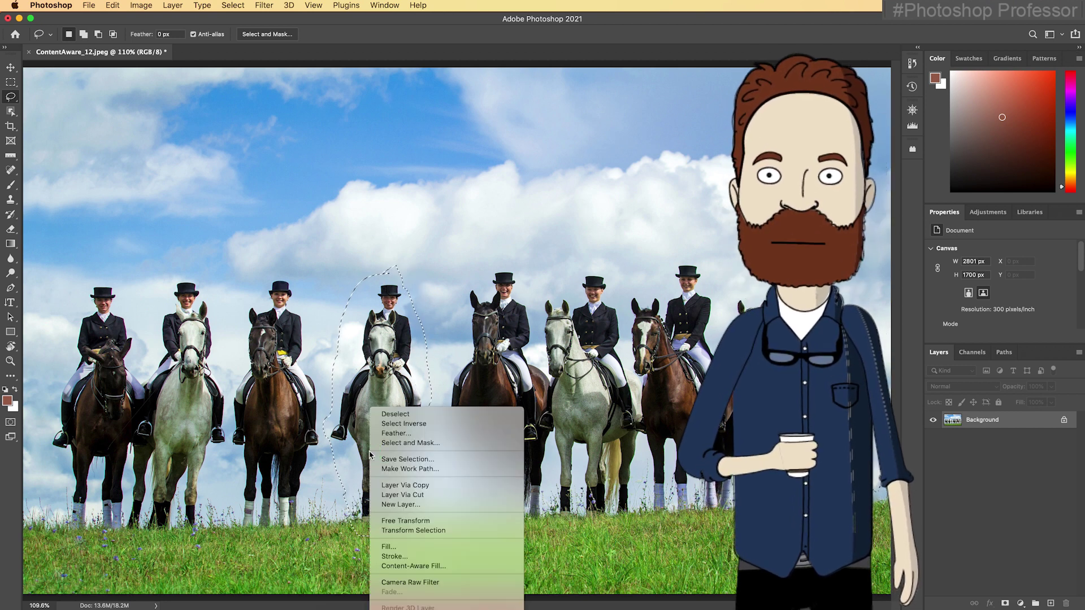
pyautogui.click(419, 566)
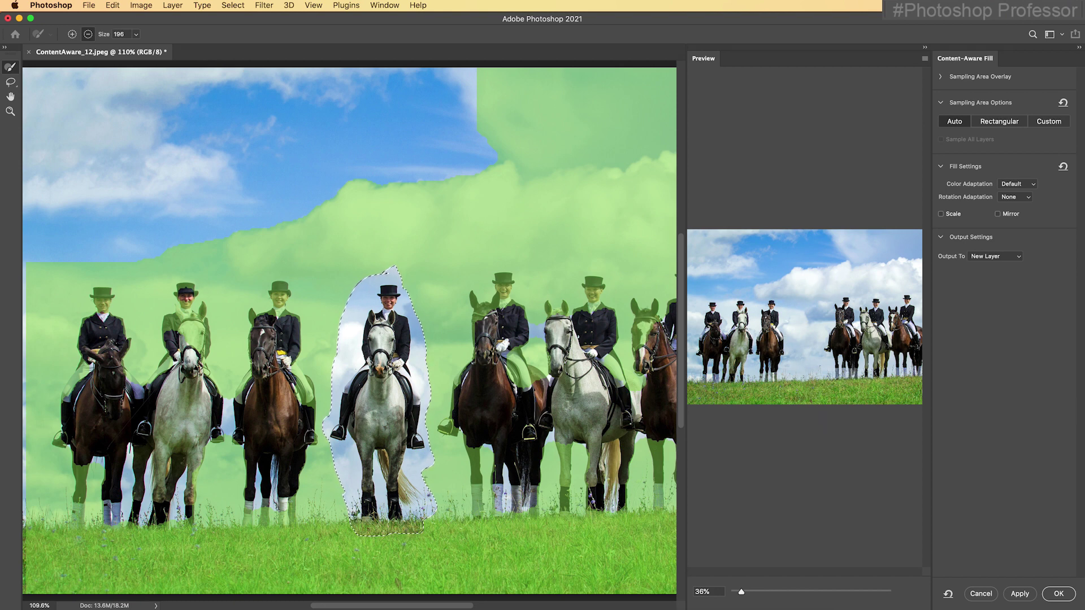
pyautogui.click(1058, 593)
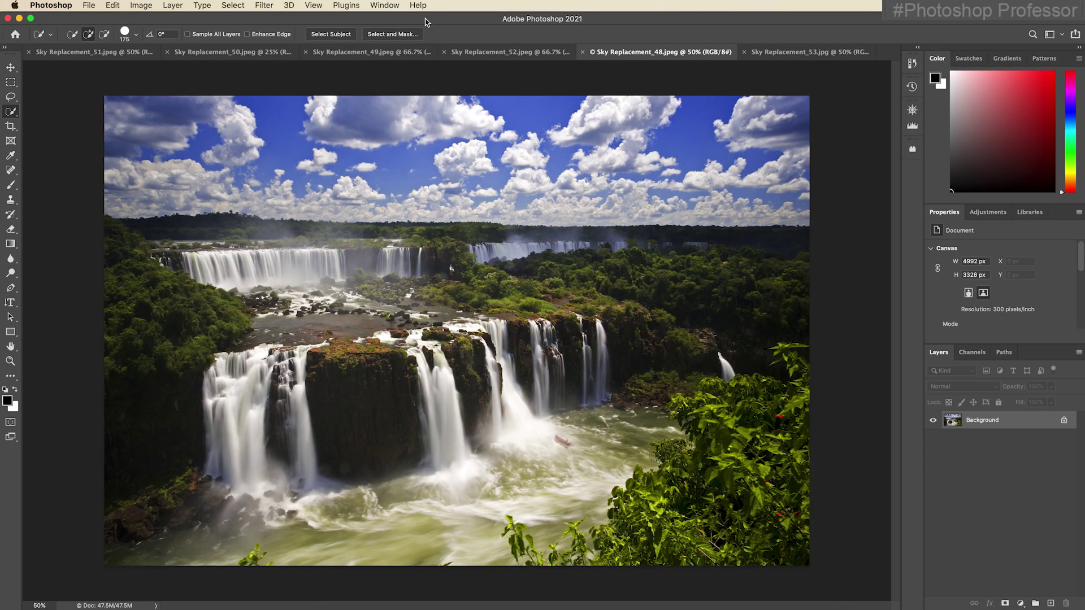
# Start Sky Replacement on the waterfall photo, choose the first sky in the Sunsets group and set Shift Edge to 14.
pyautogui.click(116, 7)
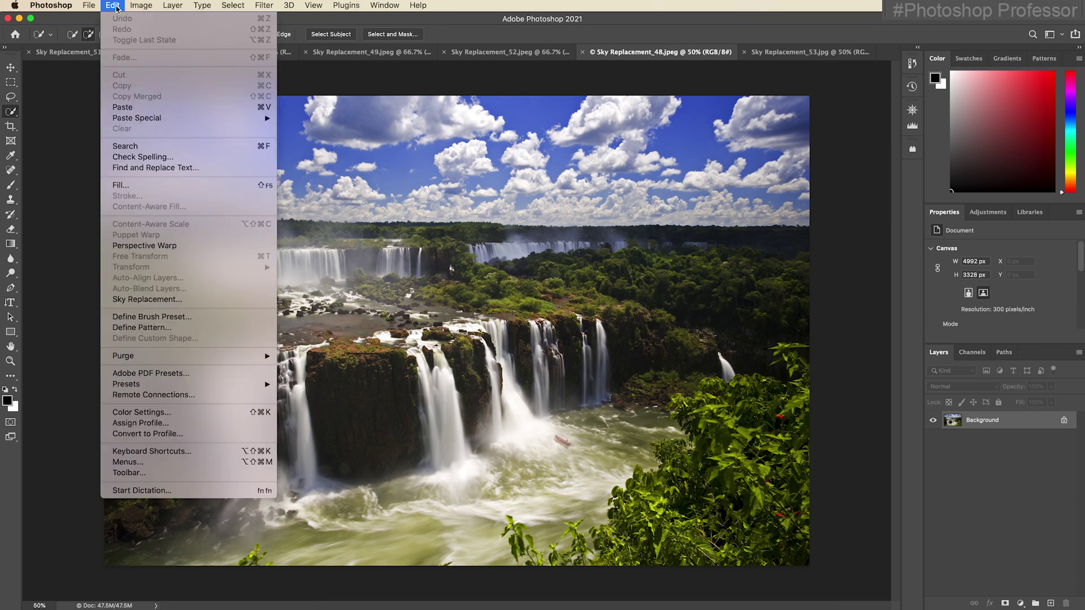
pyautogui.click(208, 305)
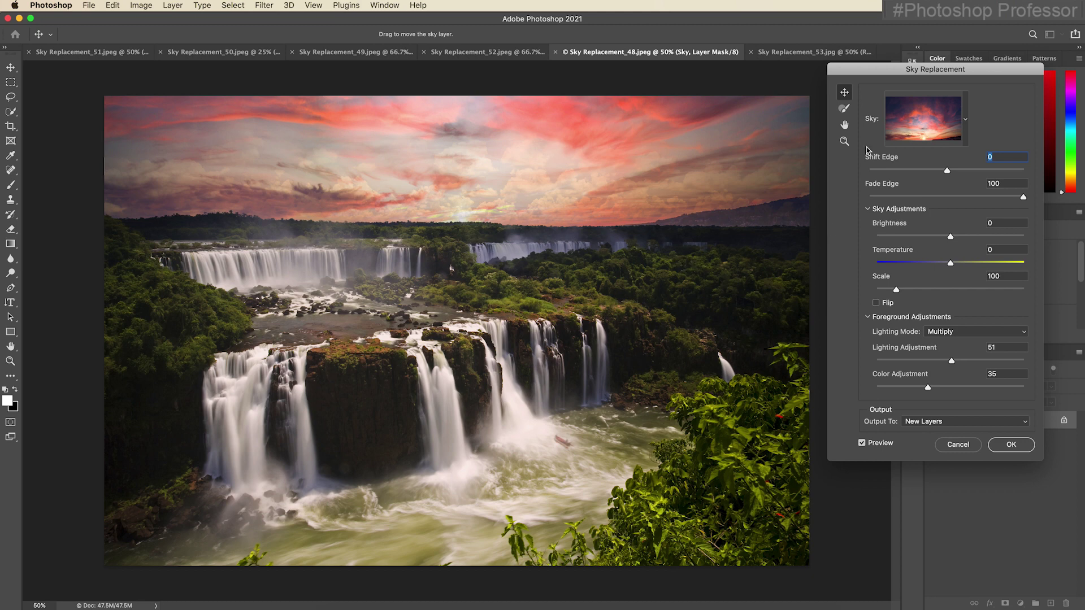
pyautogui.click(965, 121)
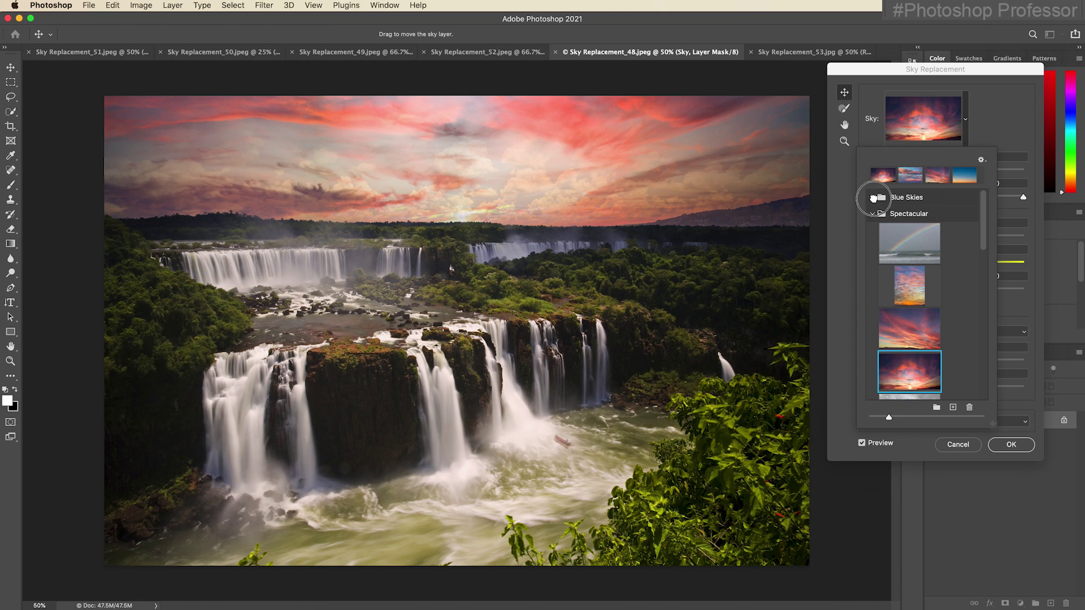
pyautogui.click(873, 198)
pyautogui.click(905, 228)
pyautogui.scroll(-10, 909, 282)
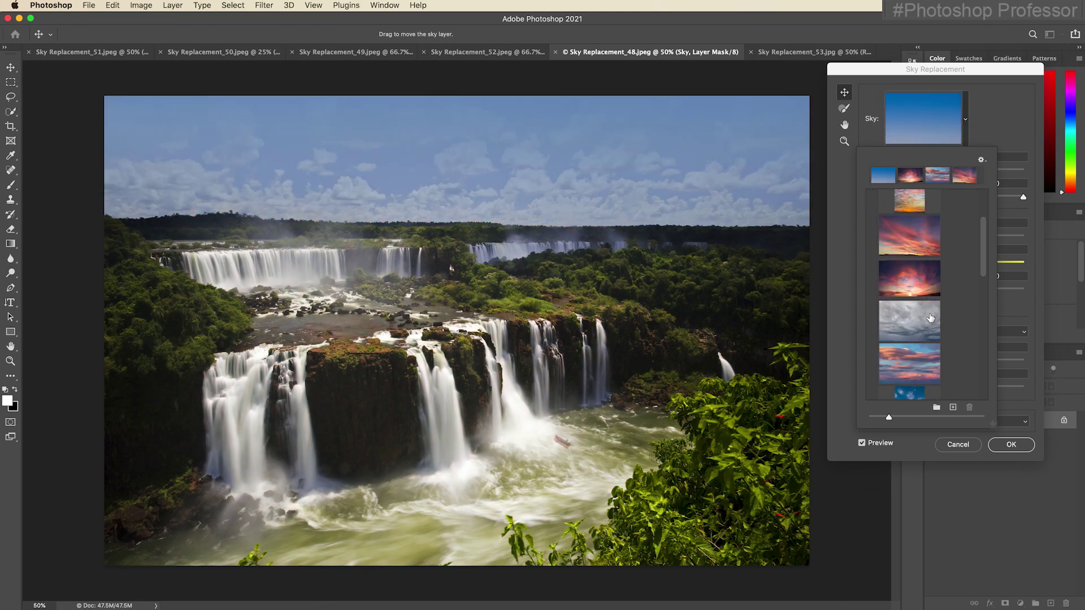
pyautogui.scroll(-3, 911, 320)
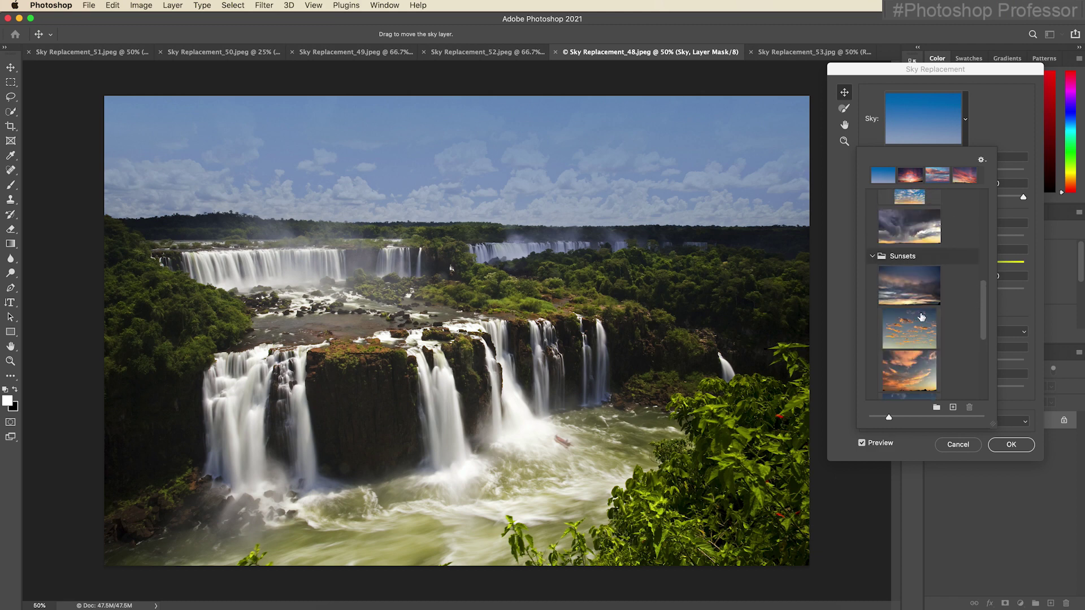
pyautogui.click(914, 286)
pyautogui.click(916, 289)
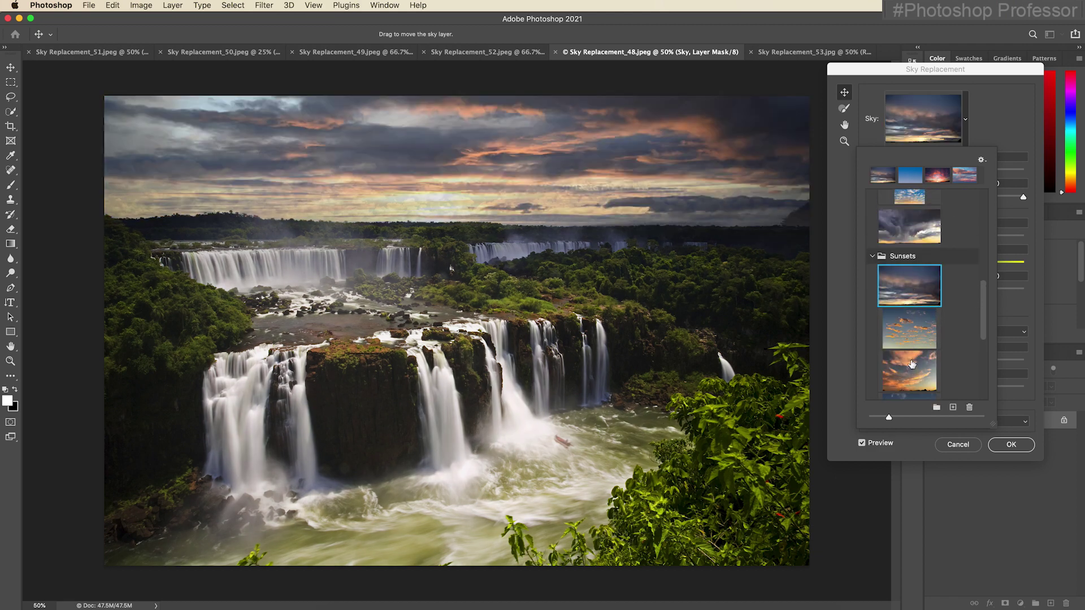
pyautogui.scroll(-5, 911, 364)
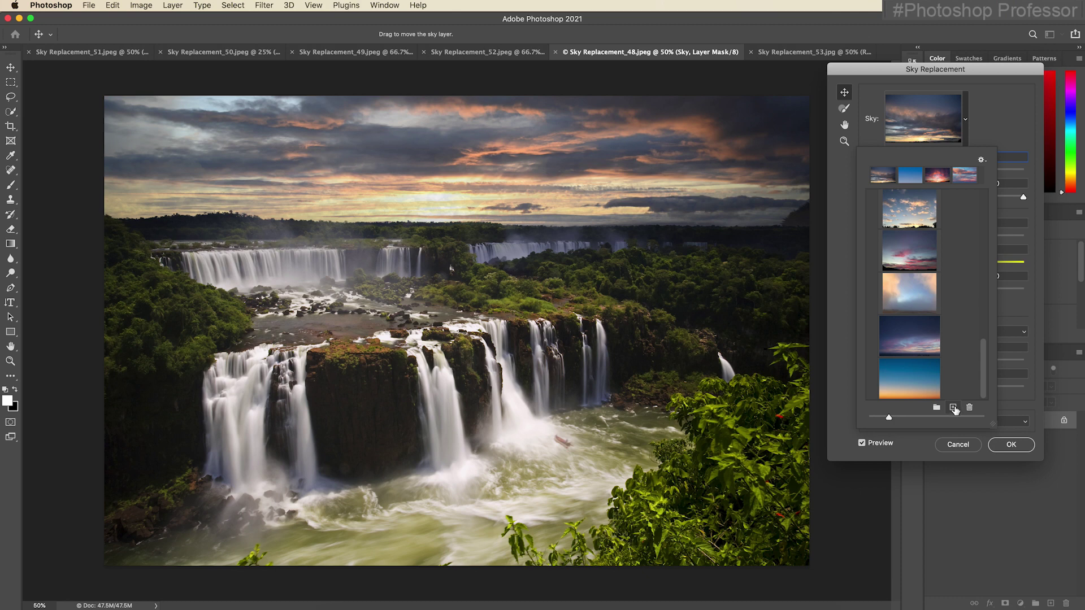
pyautogui.press('Escape')
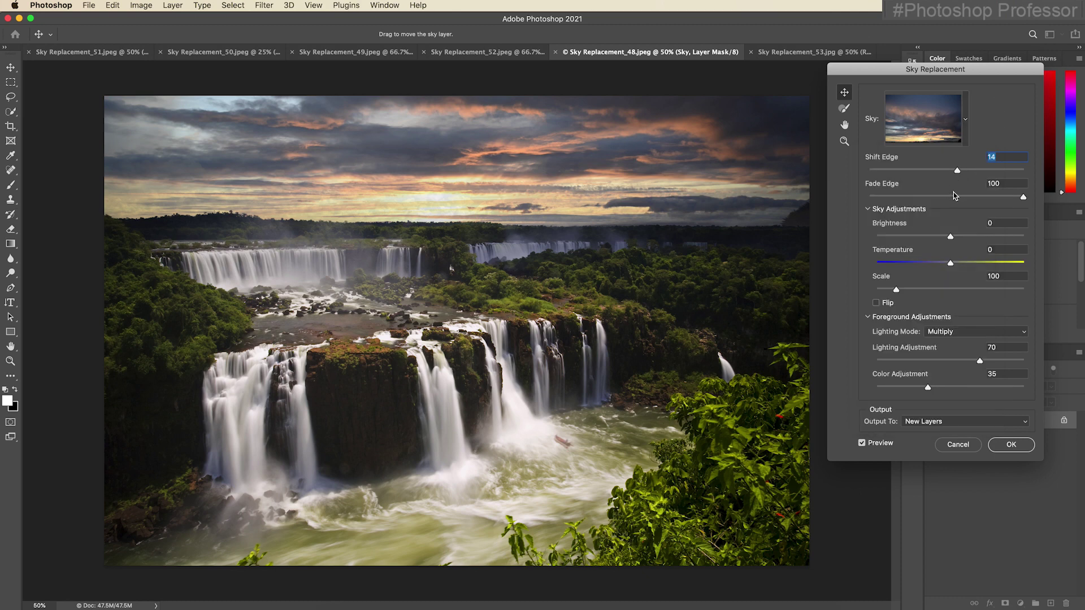
# Set the sky's Brightness to -17, Temperature to 44 and Scale to 144, and reposition it so the bright horizon glow shows above the waterfalls.
pyautogui.moveTo(953, 239); pyautogui.dragTo(983, 268)
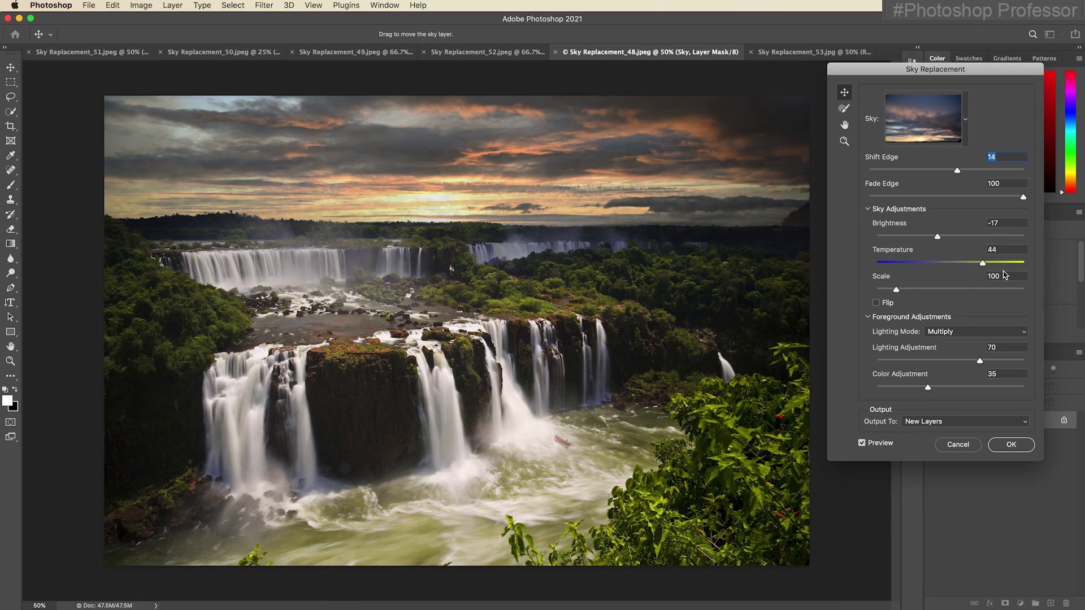
pyautogui.moveTo(896, 290); pyautogui.dragTo(910, 290)
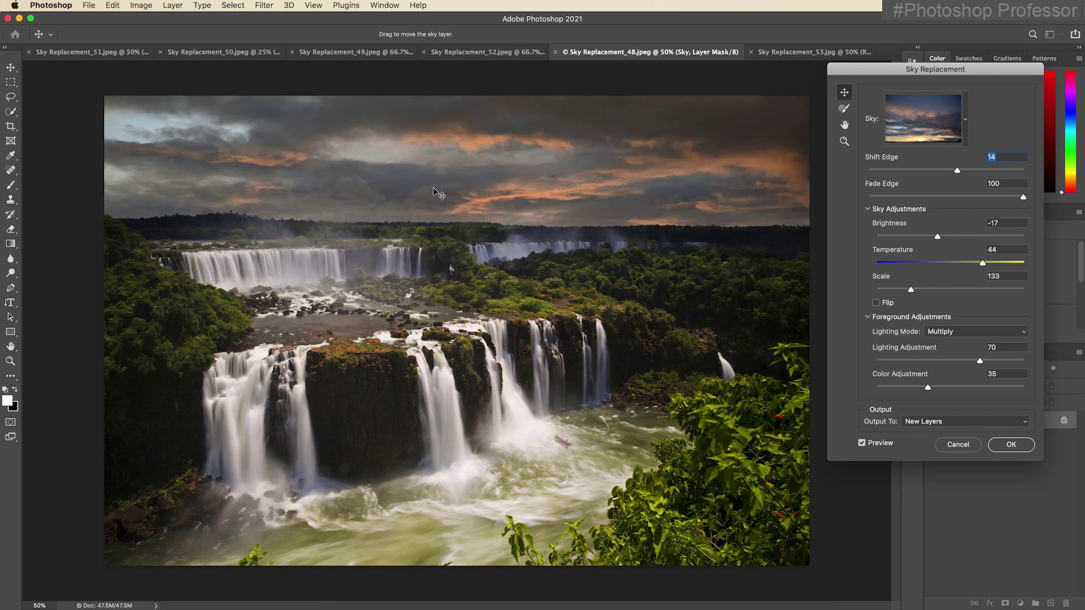
pyautogui.moveTo(439, 194); pyautogui.dragTo(419, 117)
pyautogui.moveTo(916, 291)
pyautogui.mouseDown()
pyautogui.moveTo(899, 293)
pyautogui.moveTo(917, 293)
pyautogui.mouseUp()
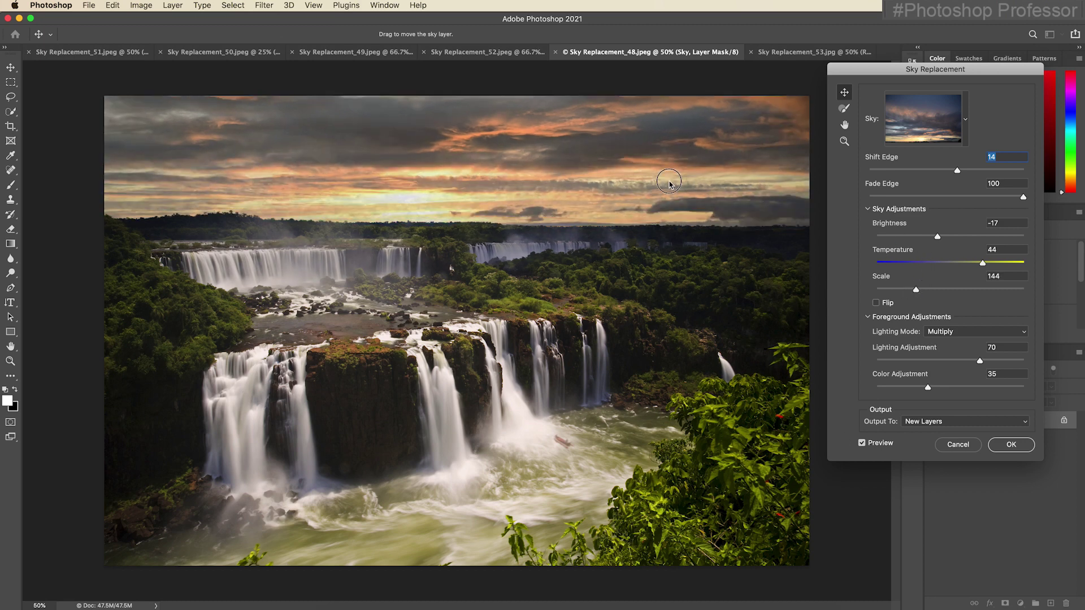
pyautogui.moveTo(668, 185); pyautogui.dragTo(670, 188)
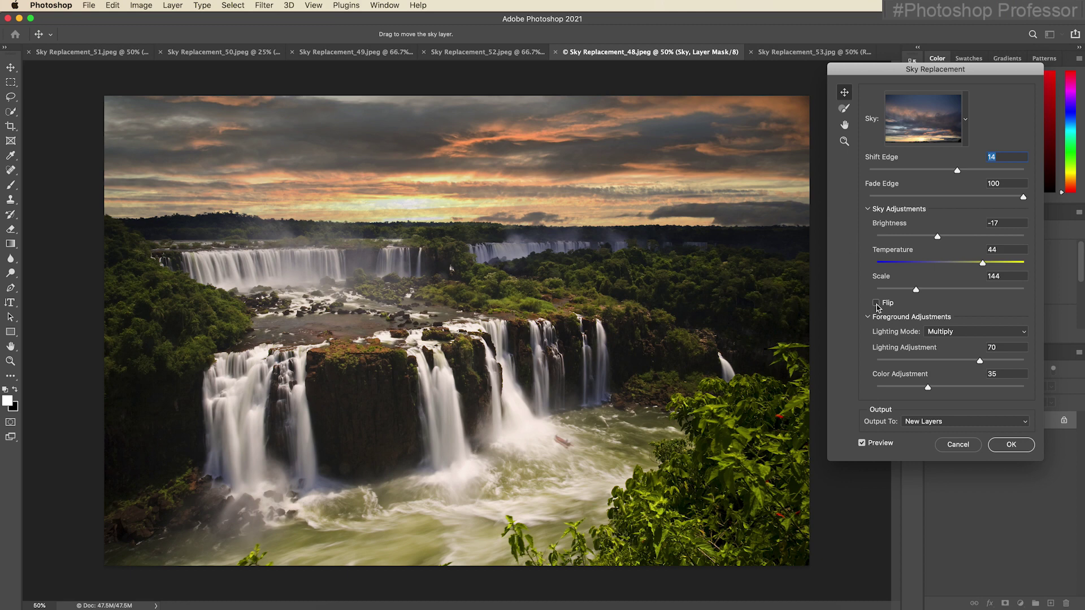
# Set the foreground Lighting Mode to Screen, Lighting Adjustment to 20 and Color Adjustment to 77, and apply the sky replacement as new layers.
pyautogui.click(967, 332)
pyautogui.click(965, 343)
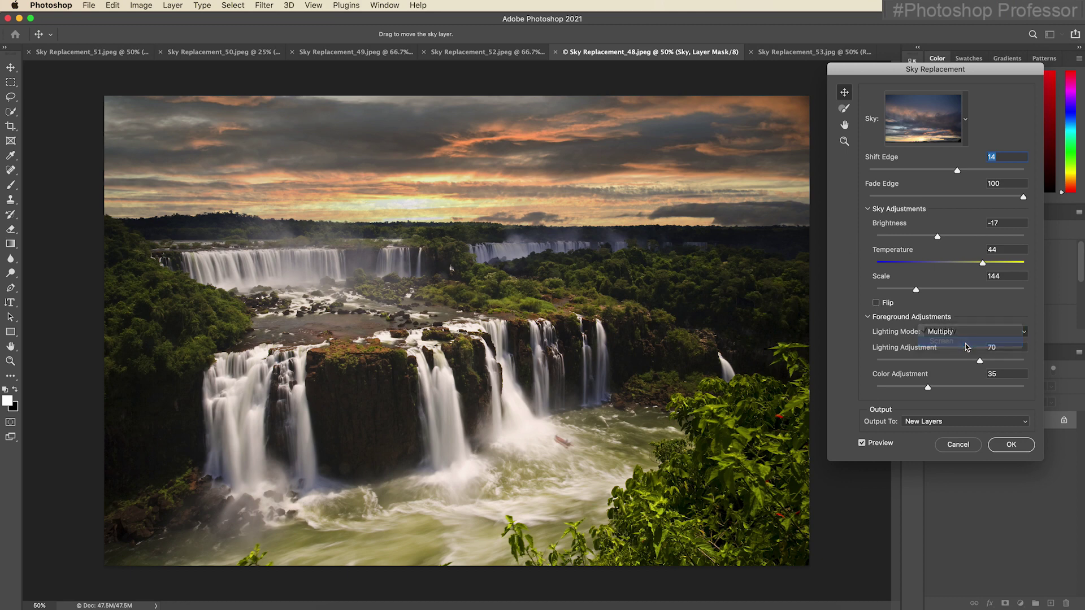
pyautogui.click(906, 360)
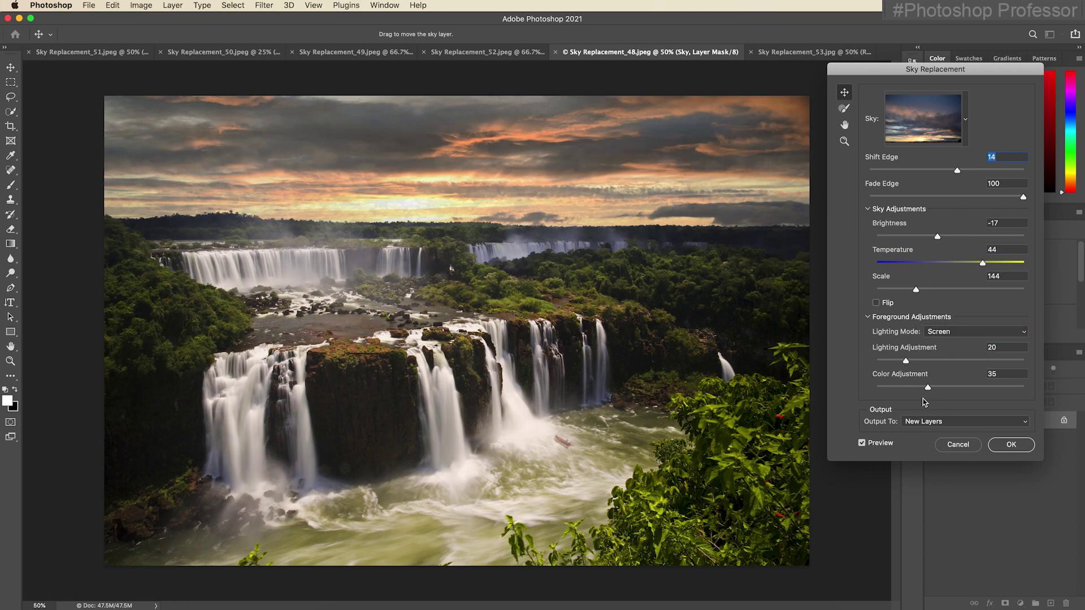
pyautogui.moveTo(927, 388); pyautogui.dragTo(990, 388)
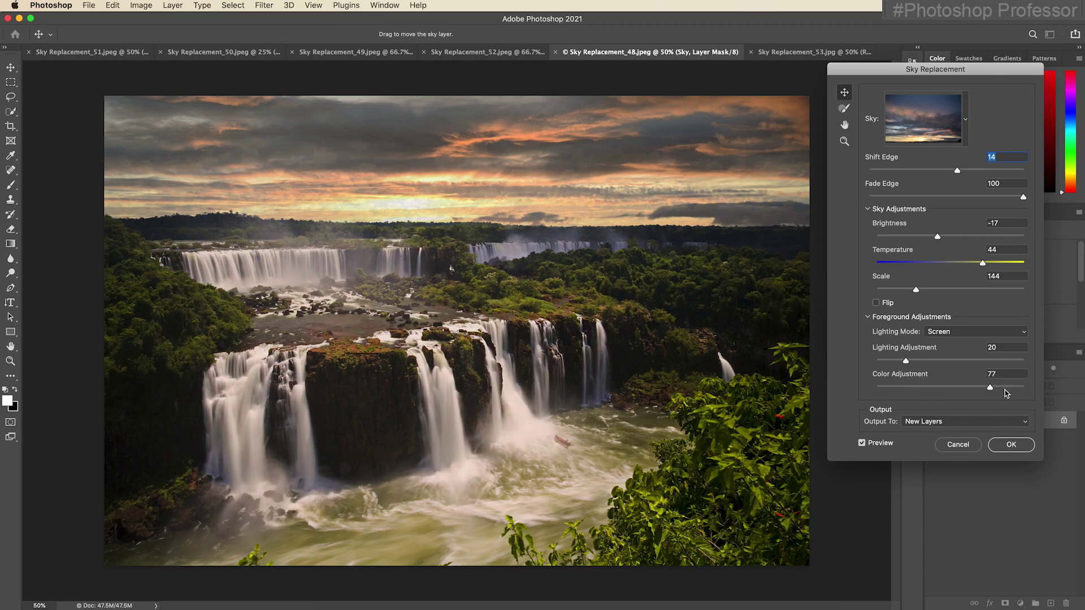
pyautogui.click(1011, 445)
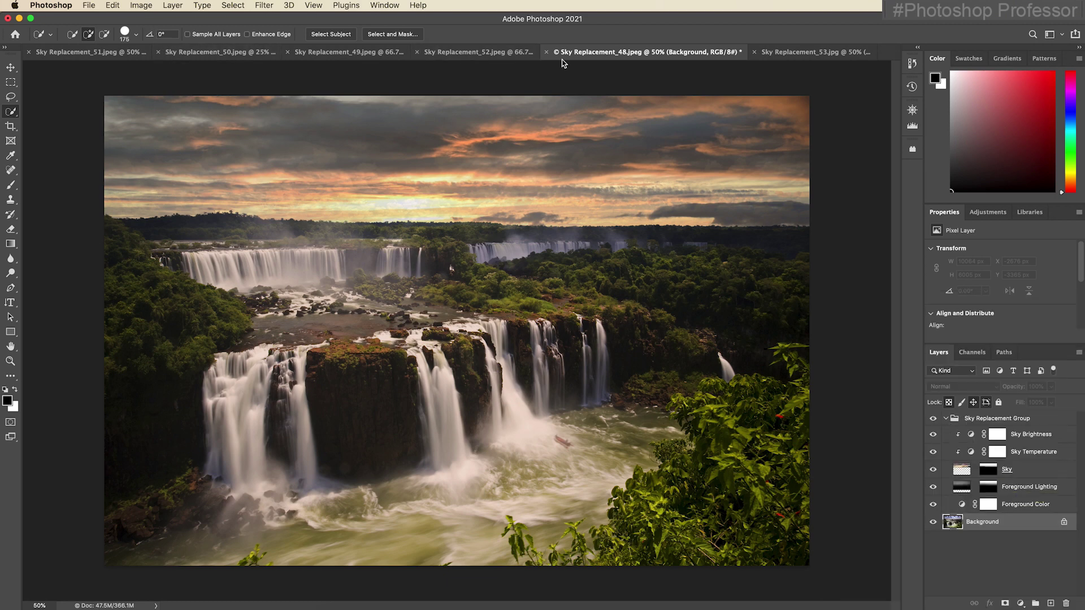
# Switch to Sky Replacement_53.jpg, start Sky Replacement and choose the fourth Spectacular sky, the purple and red sunset.
pyautogui.click(802, 52)
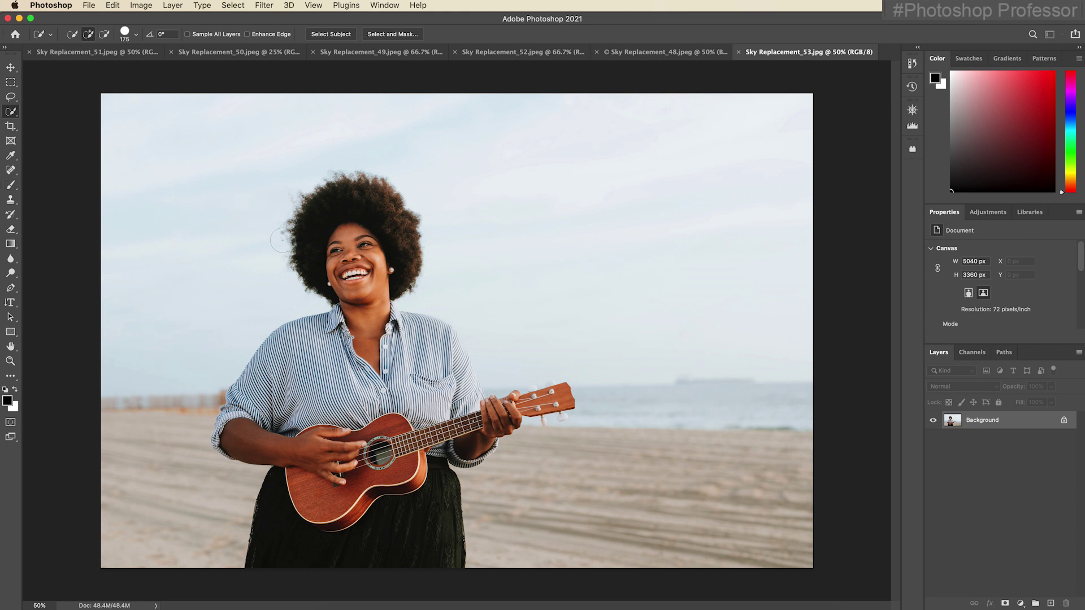
pyautogui.click(121, 7)
pyautogui.click(213, 301)
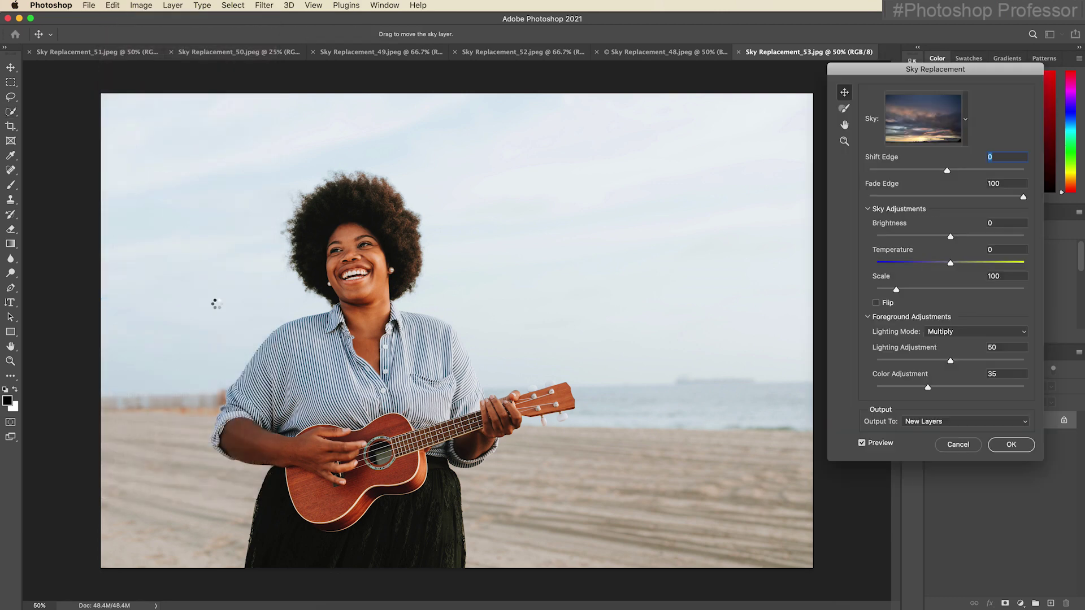
pyautogui.click(966, 119)
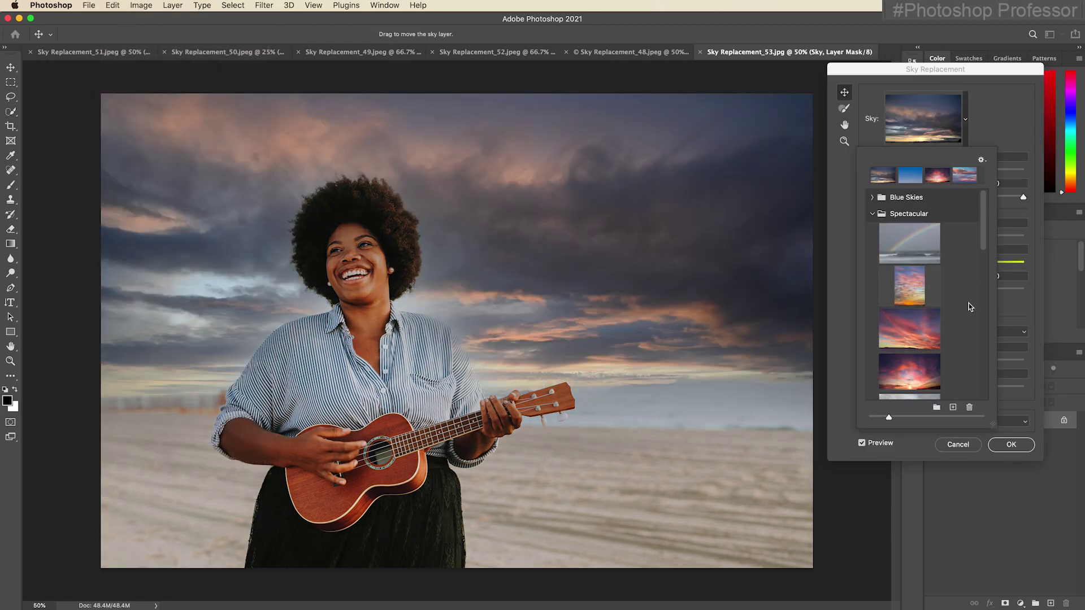
pyautogui.click(919, 324)
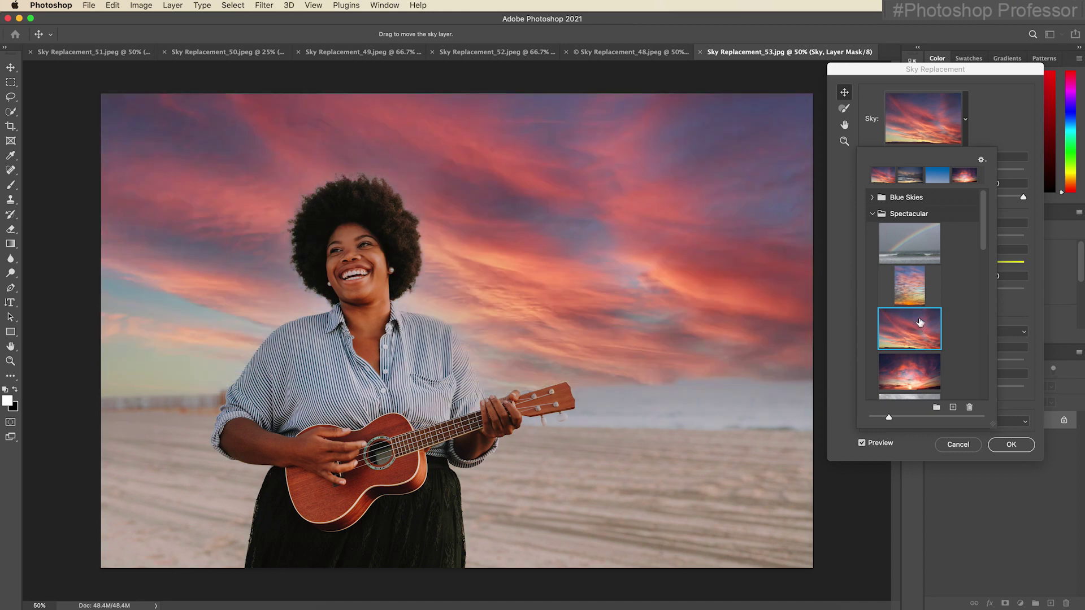
pyautogui.click(917, 366)
pyautogui.scroll(-4, 918, 362)
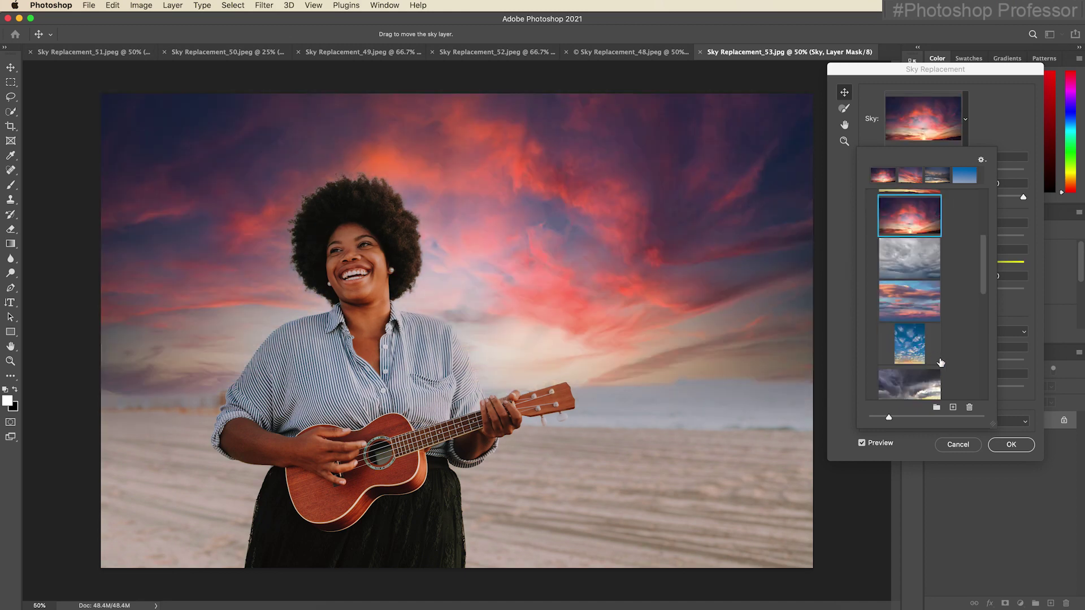
pyautogui.scroll(-1, 939, 363)
pyautogui.click(920, 294)
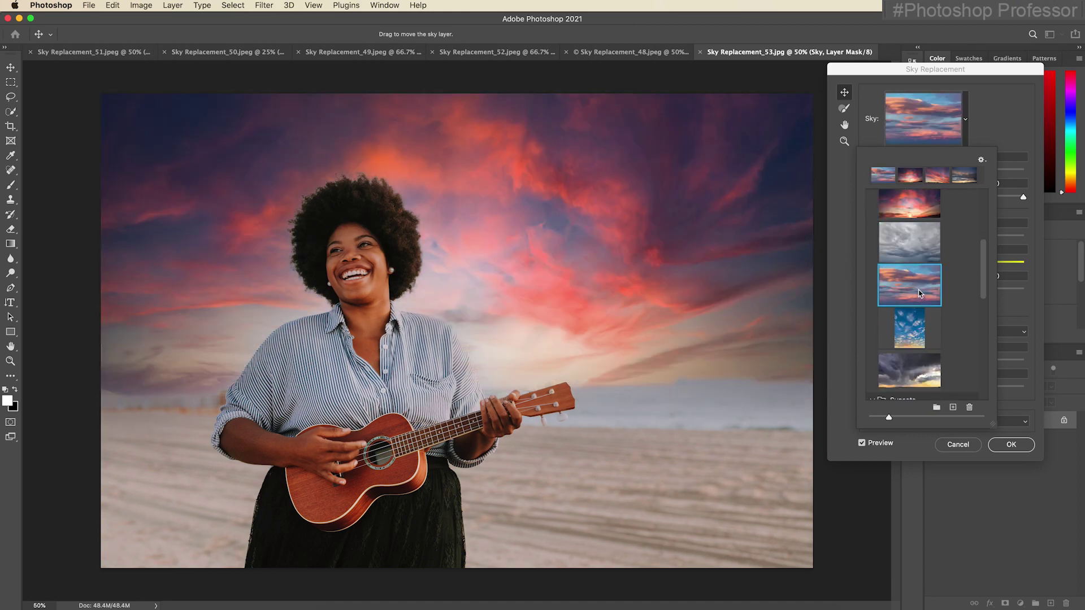
pyautogui.click(921, 215)
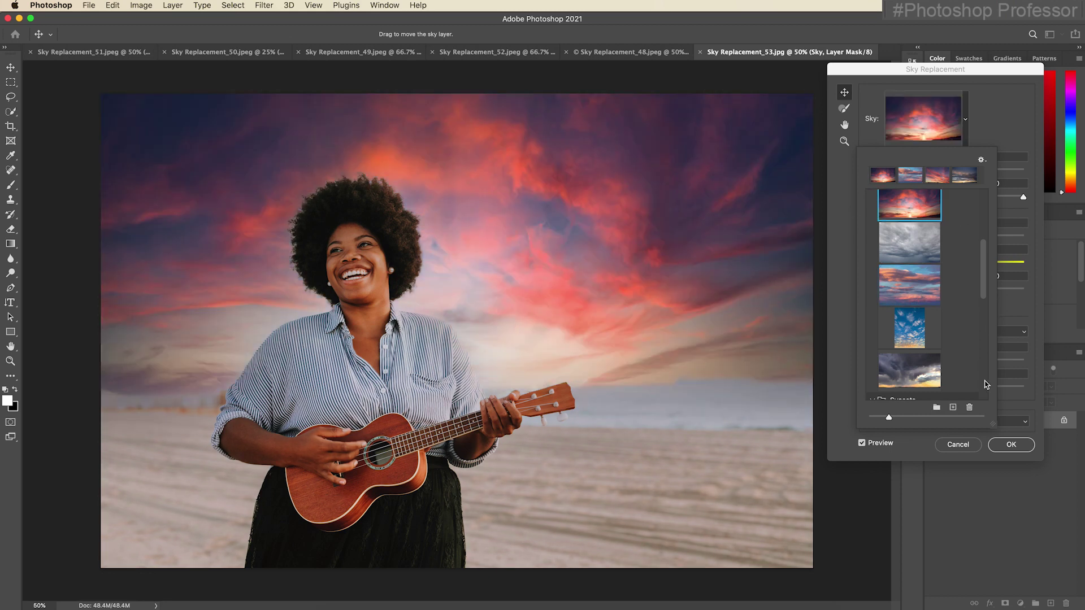
pyautogui.click(1016, 133)
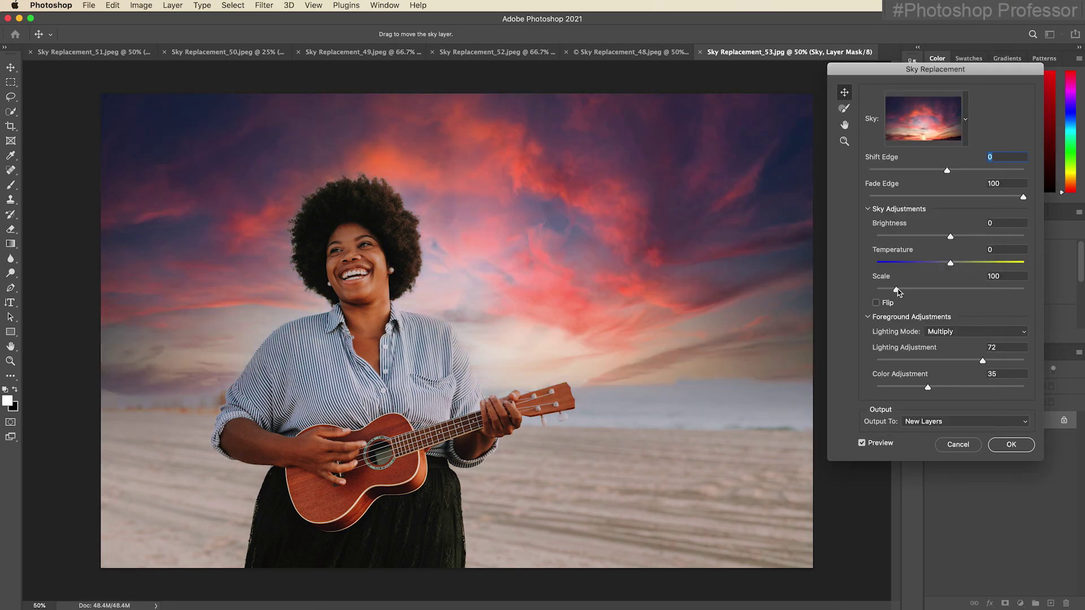
# Set the sky's Scale to 139, shift it leftward, set Brightness 21, Temperature 16 and Color Adjustment 59, and apply the replacement as new layers.
pyautogui.moveTo(898, 291); pyautogui.dragTo(914, 287)
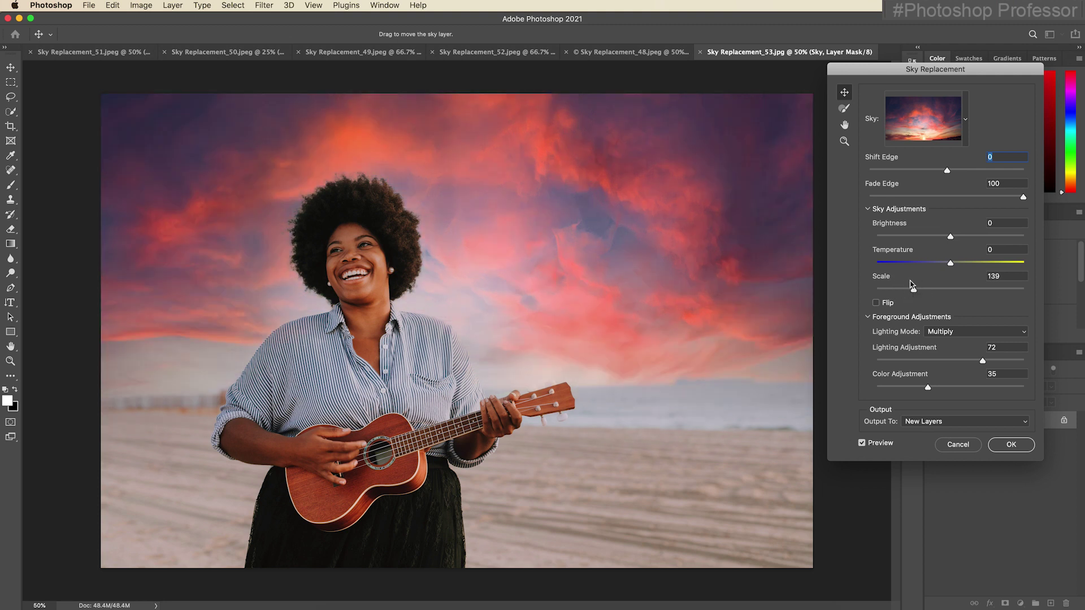
pyautogui.moveTo(625, 235); pyautogui.dragTo(574, 225)
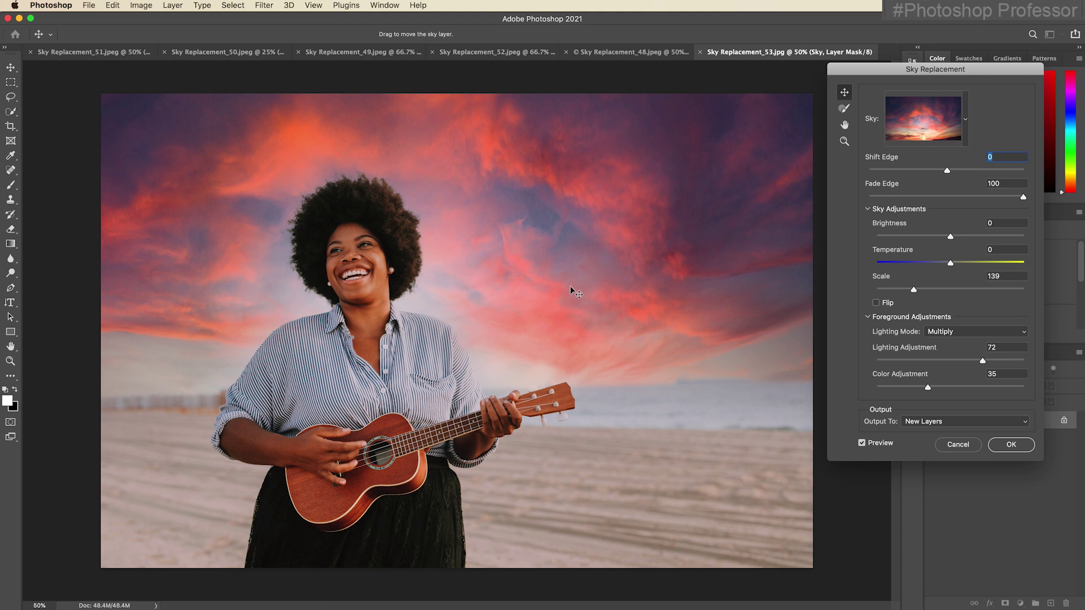
pyautogui.moveTo(953, 242); pyautogui.dragTo(965, 270)
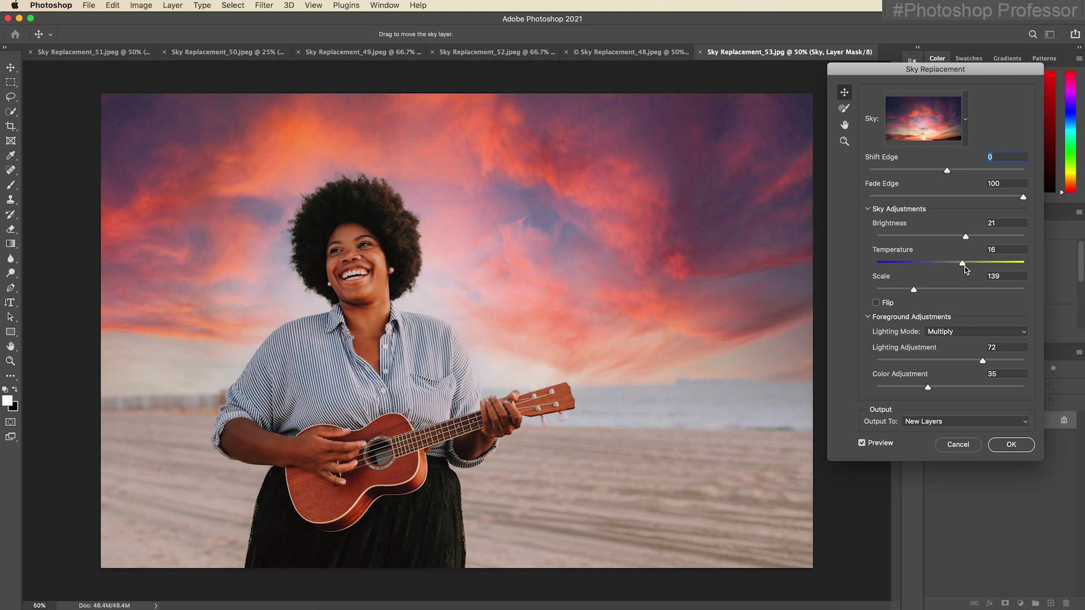
pyautogui.moveTo(928, 389); pyautogui.dragTo(964, 388)
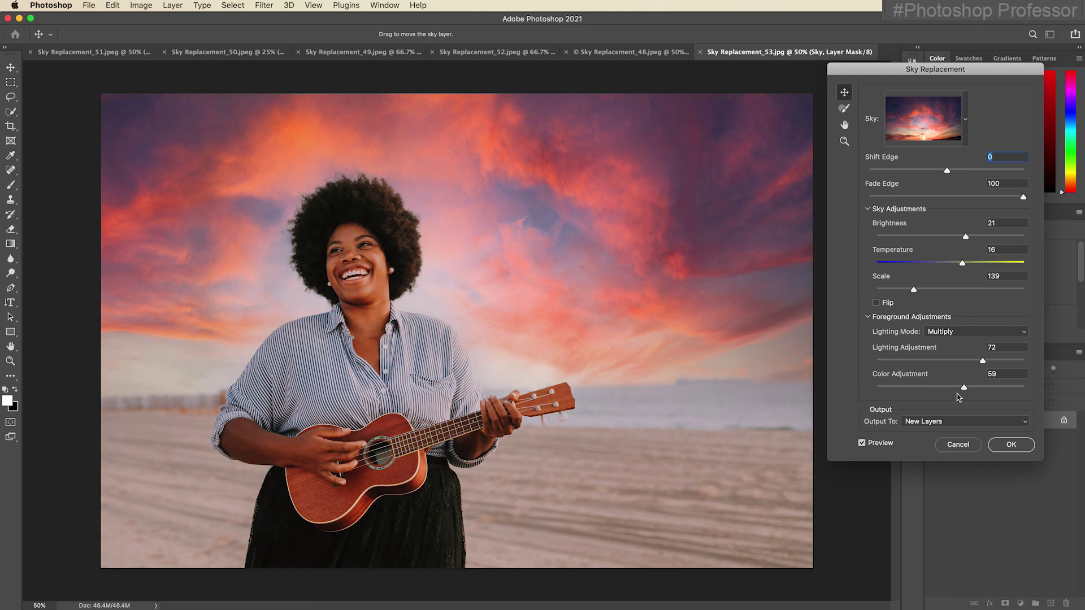
pyautogui.click(1010, 444)
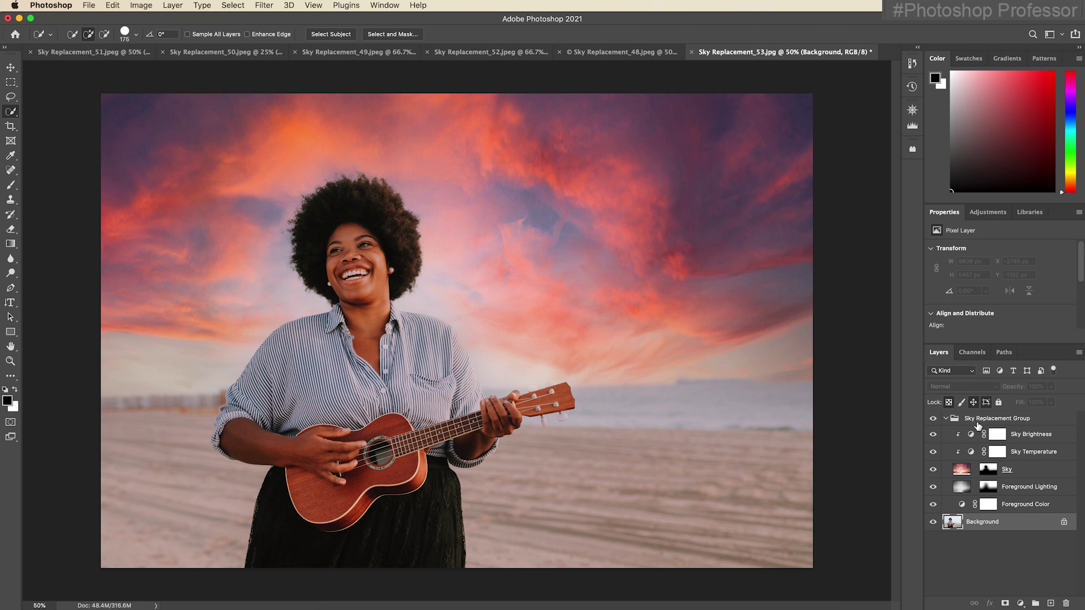
# Apply a Lens Blur to the Sky layer's image with Radius 44, Rotation 108 and an increased Blade Curvature.
pyautogui.click(960, 474)
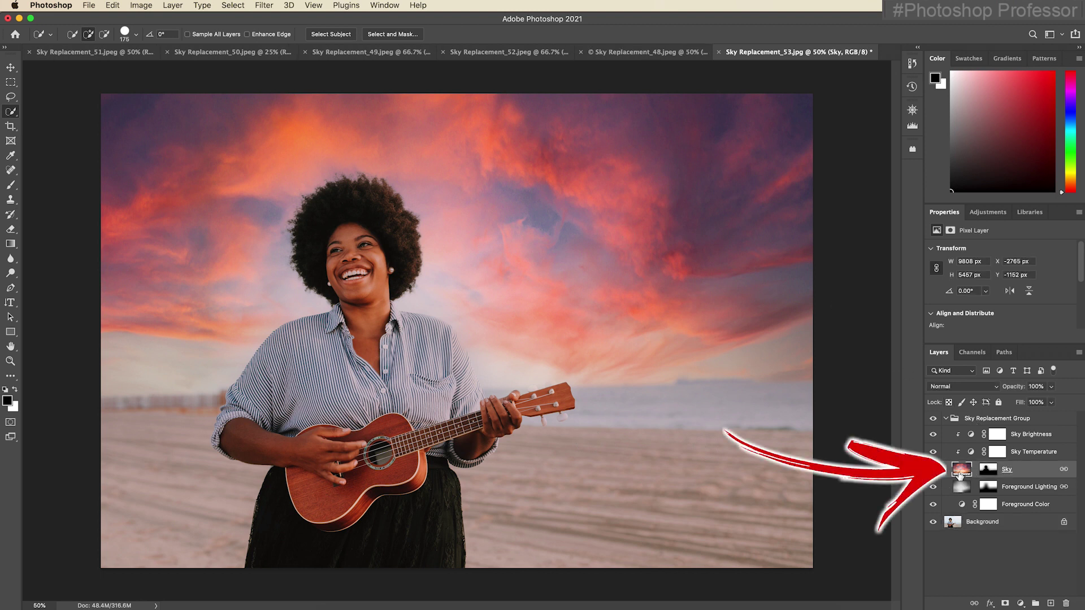
pyautogui.click(264, 6)
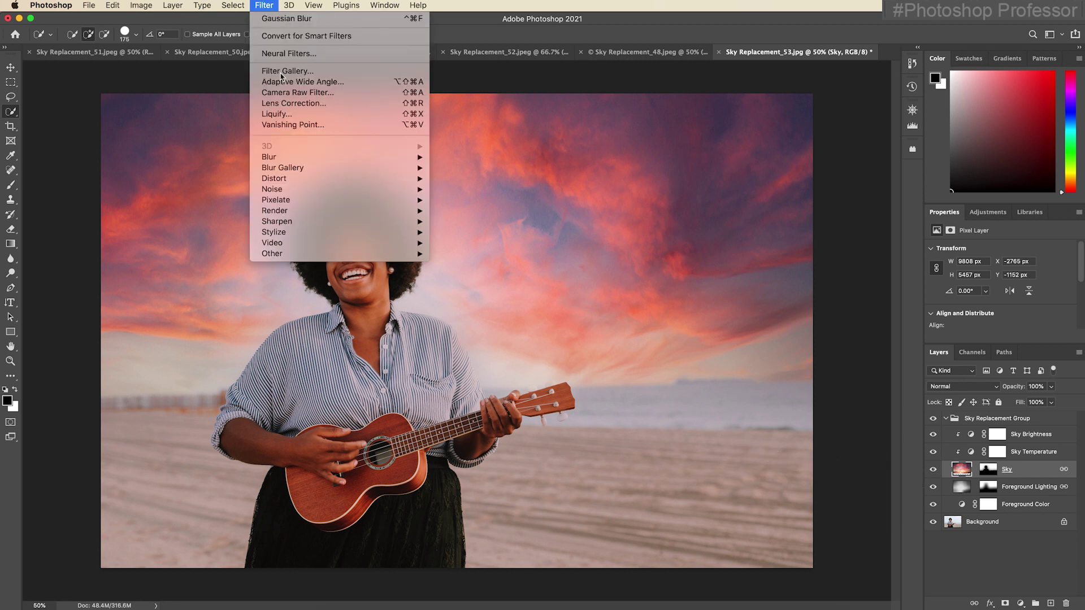
pyautogui.moveTo(337, 160)
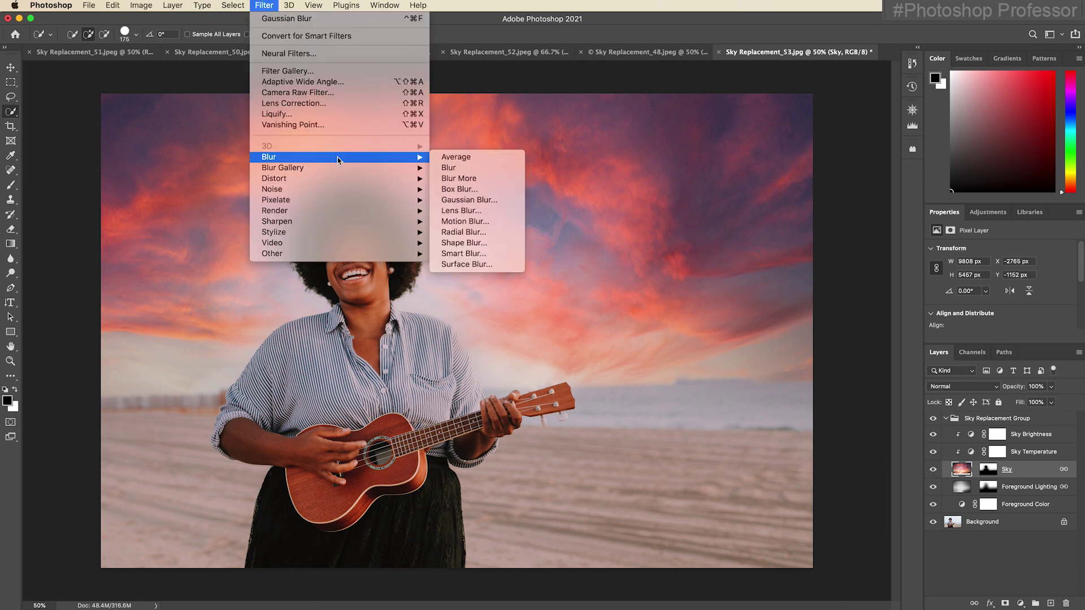
pyautogui.click(495, 212)
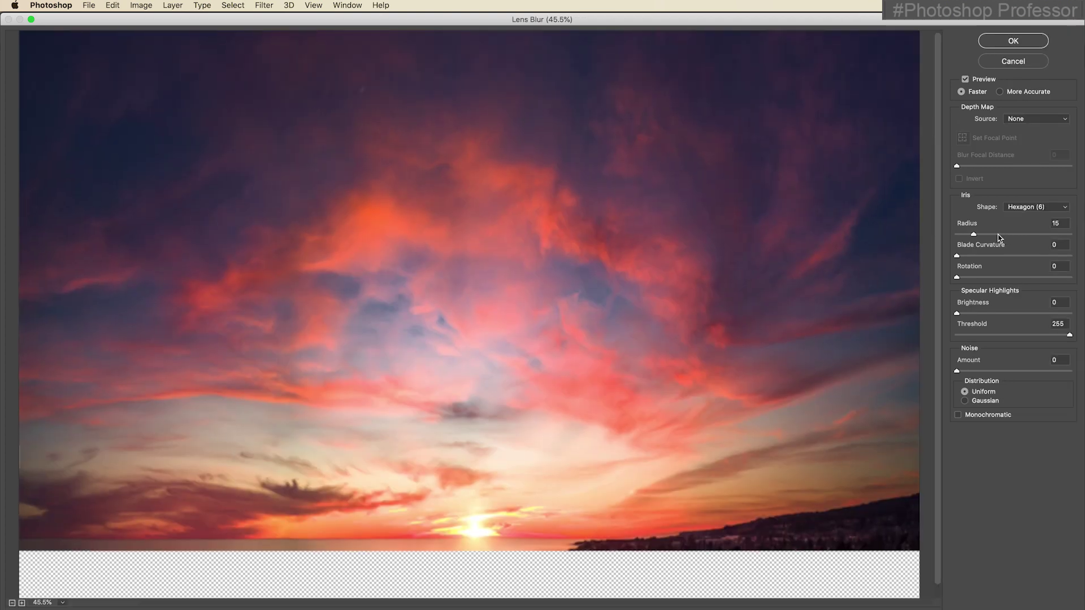
pyautogui.click(1006, 234)
pyautogui.click(991, 277)
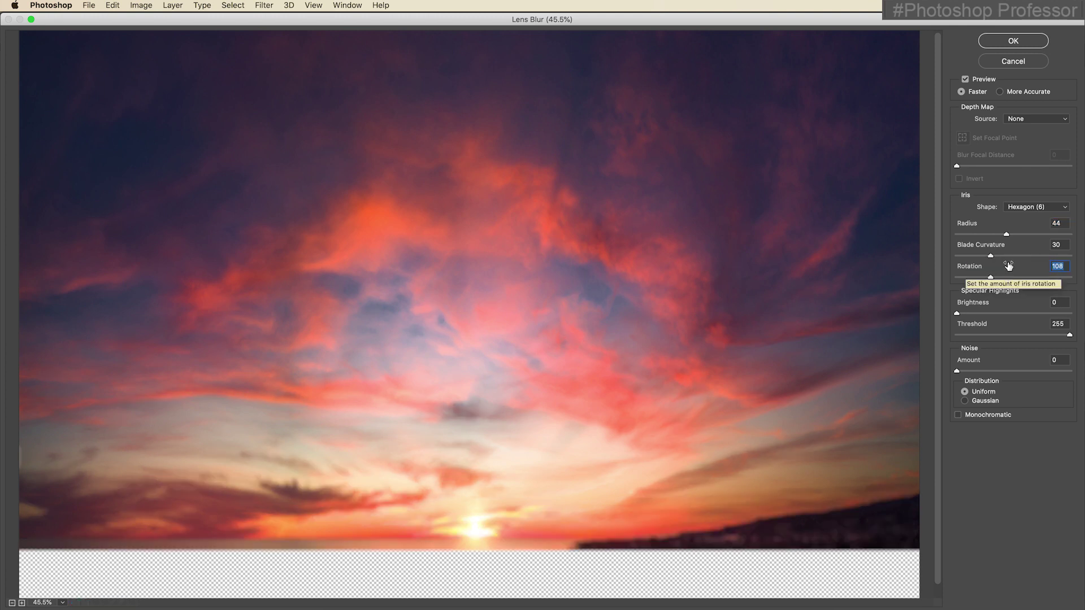
pyautogui.click(1011, 256)
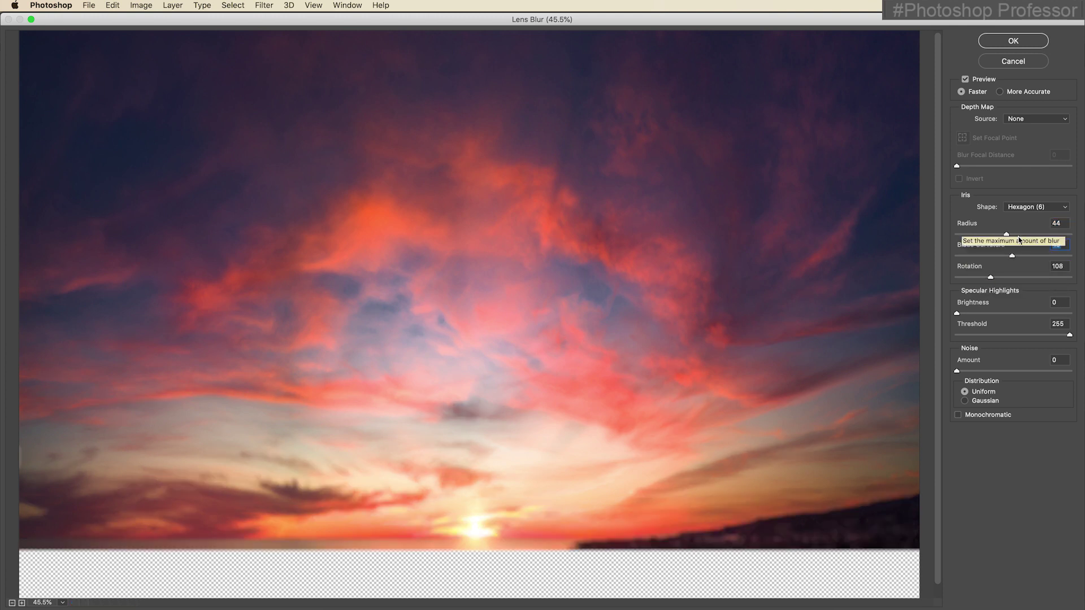
pyautogui.click(1013, 40)
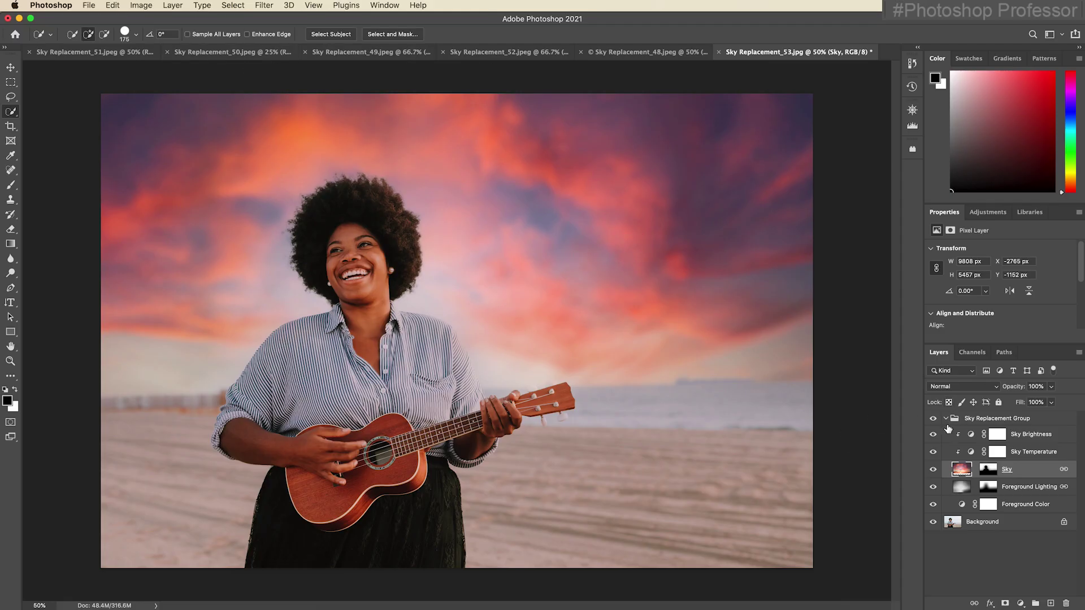
# Collapse the Sky Replacement Group and add a Levels adjustment above Background with midtones 1.28 and white input 213.
pyautogui.click(946, 418)
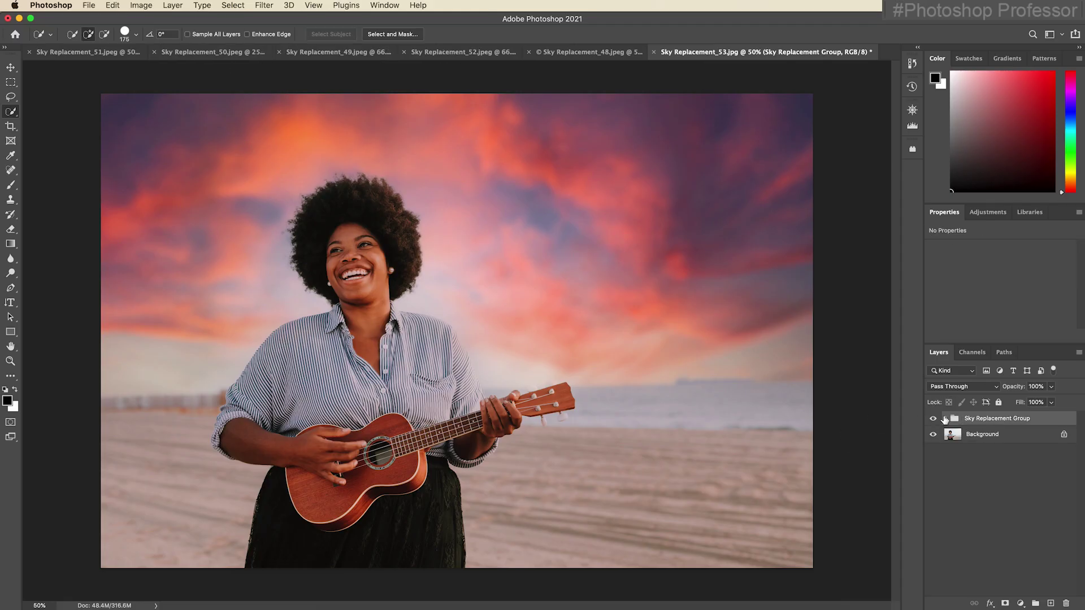
pyautogui.click(990, 438)
pyautogui.click(987, 212)
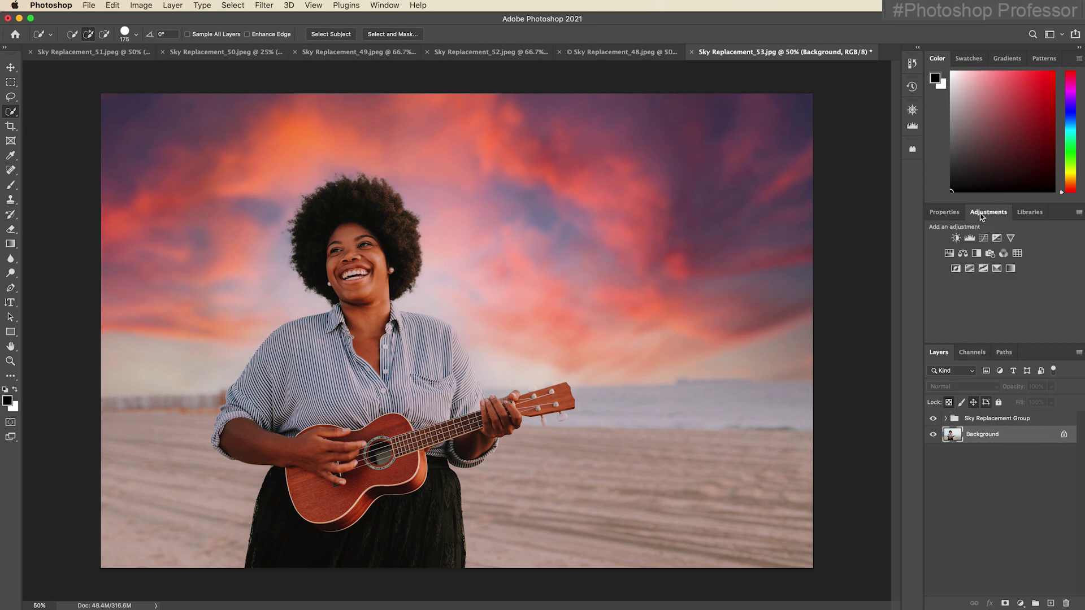
pyautogui.click(947, 234)
pyautogui.moveTo(1006, 291)
pyautogui.mouseDown()
pyautogui.moveTo(983, 292)
pyautogui.moveTo(998, 292)
pyautogui.mouseUp()
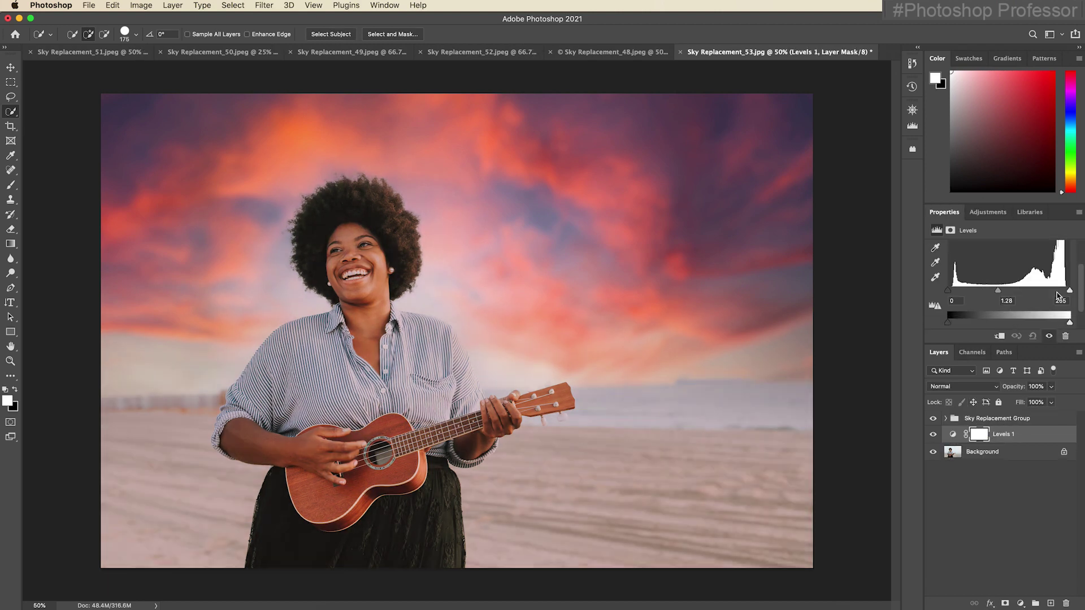
pyautogui.moveTo(1069, 290); pyautogui.dragTo(1050, 294)
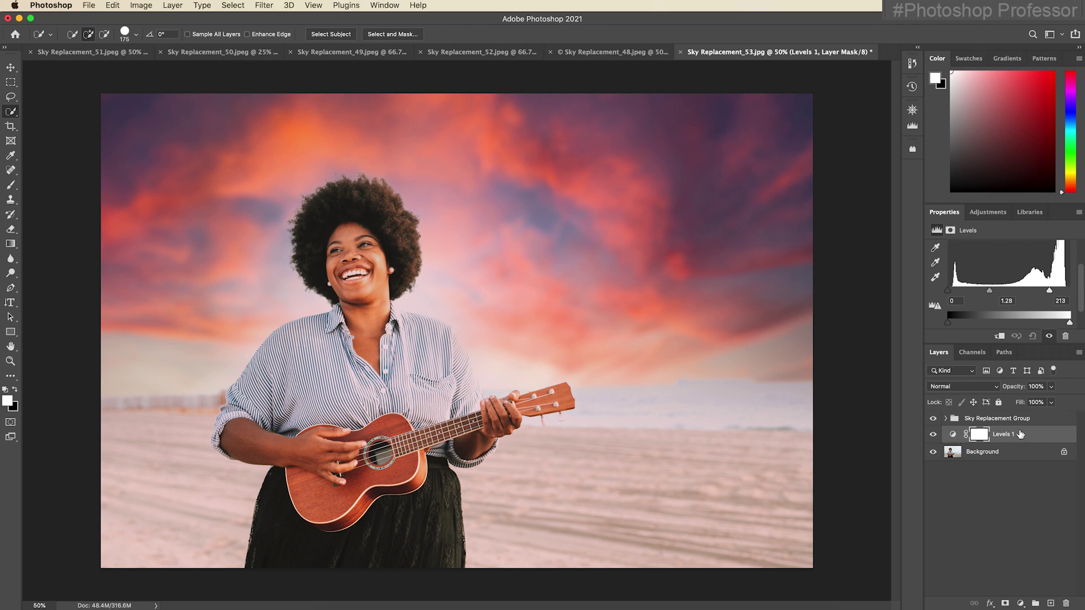
# Lower the Levels layer's opacity to 57% and compare the edited photo with the original Background.
pyautogui.moveTo(1023, 388); pyautogui.dragTo(937, 466)
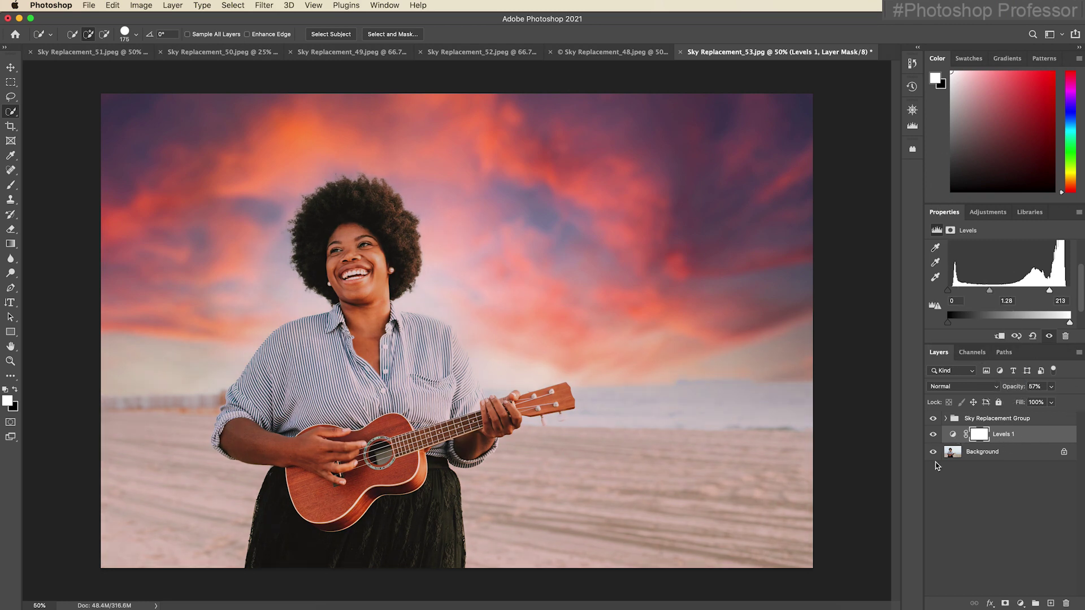
pyautogui.keyDown('alt'); pyautogui.click(930, 455); pyautogui.keyUp('alt')
pyautogui.keyDown('alt'); pyautogui.click(930, 456); pyautogui.keyUp('alt')
# Switch to Sky Replacement_52.jpeg, apply the purple and red sunset sky as new layers, and collapse the resulting group.
pyautogui.click(502, 52)
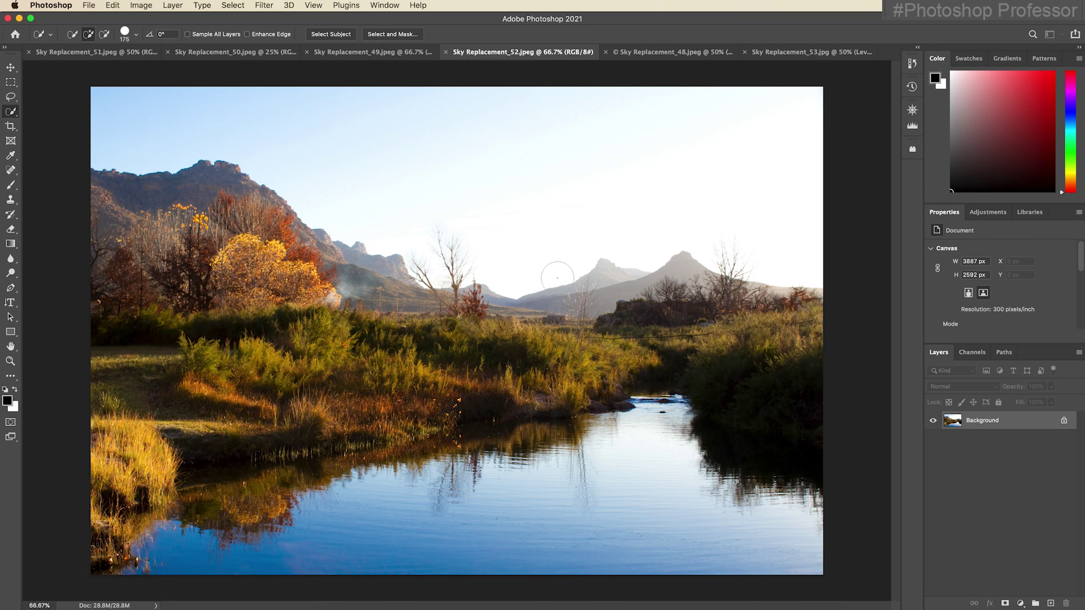
pyautogui.click(112, 6)
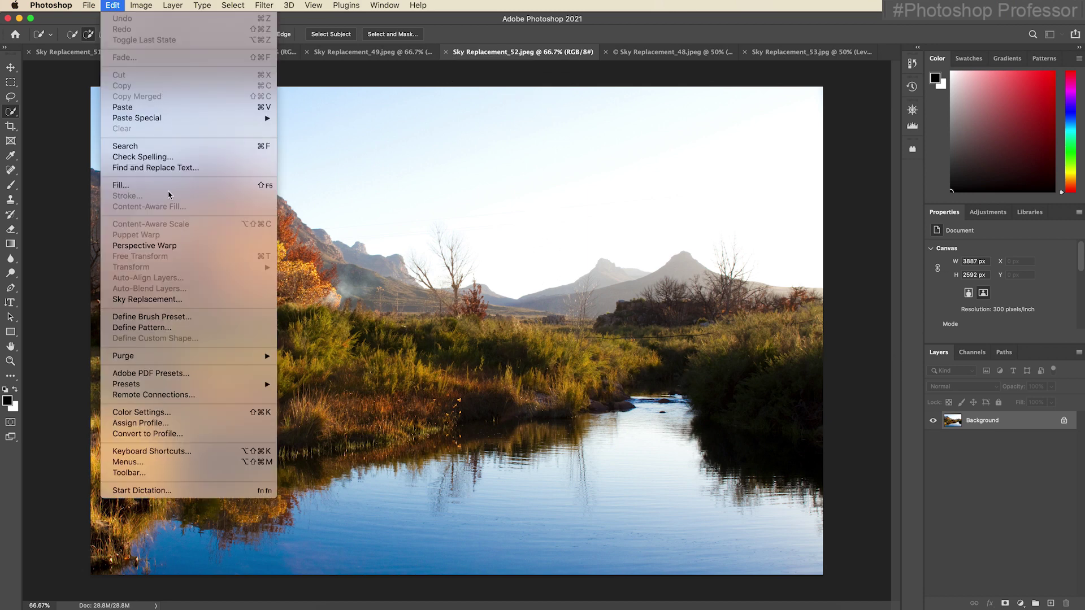
pyautogui.click(217, 300)
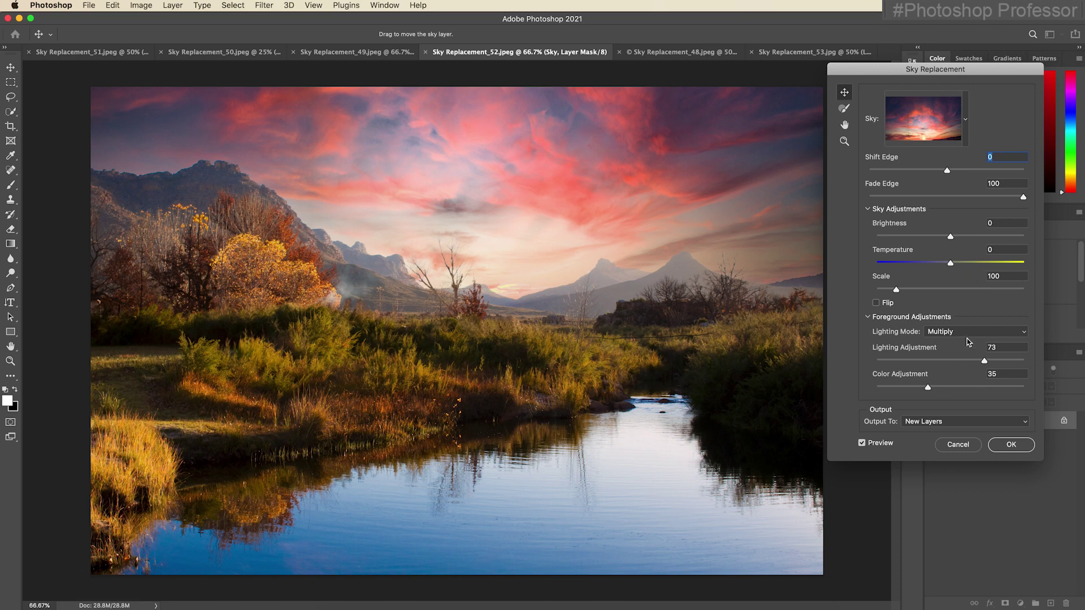
pyautogui.click(1011, 444)
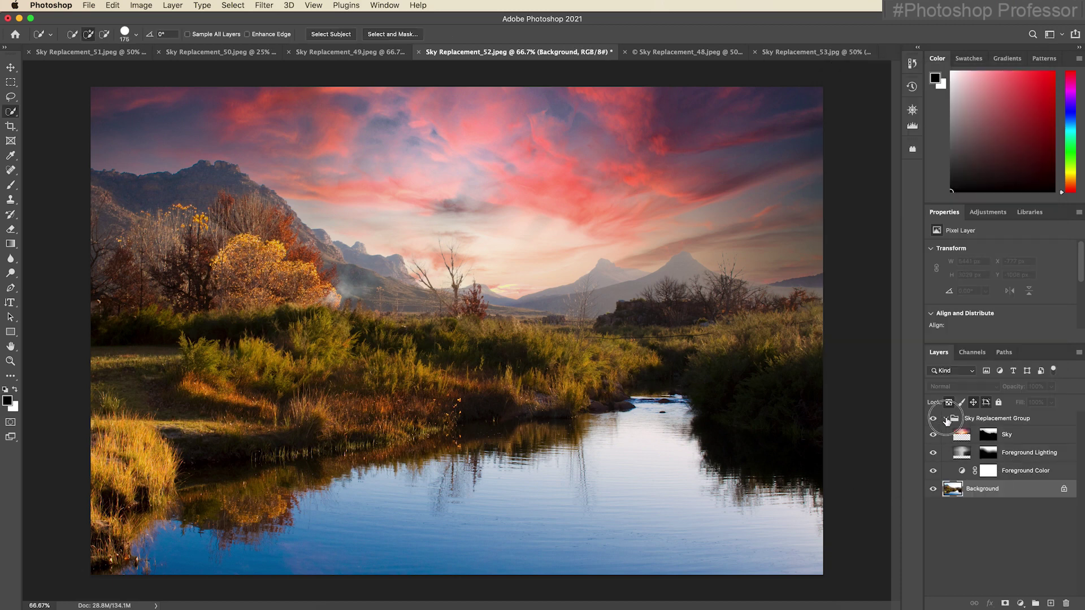
pyautogui.click(946, 418)
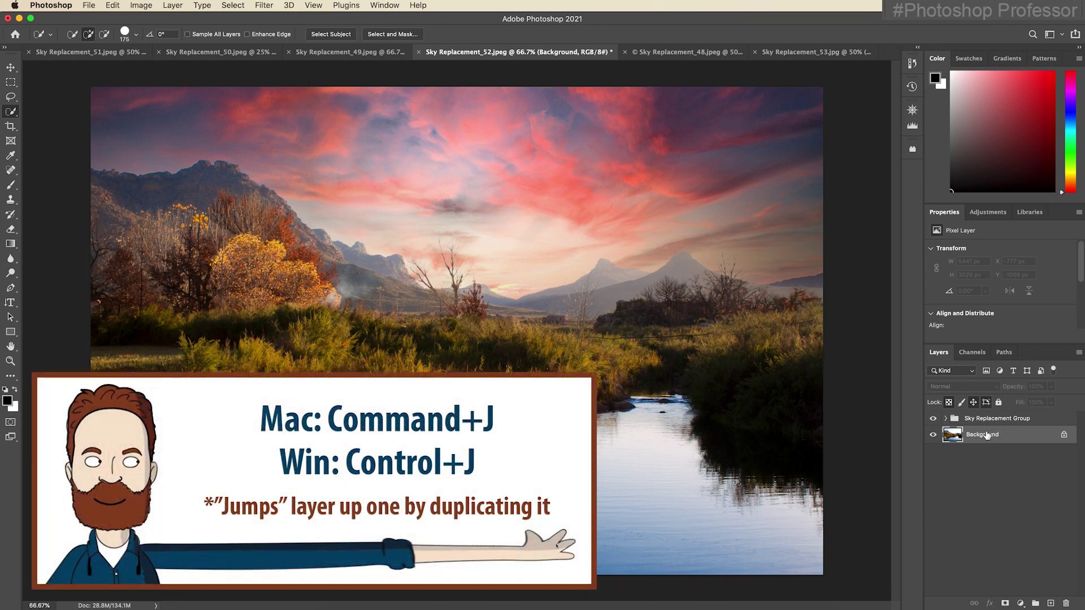
# Duplicate the Background layer and move the copy above the Sky Replacement Group.
pyautogui.press('super+j')
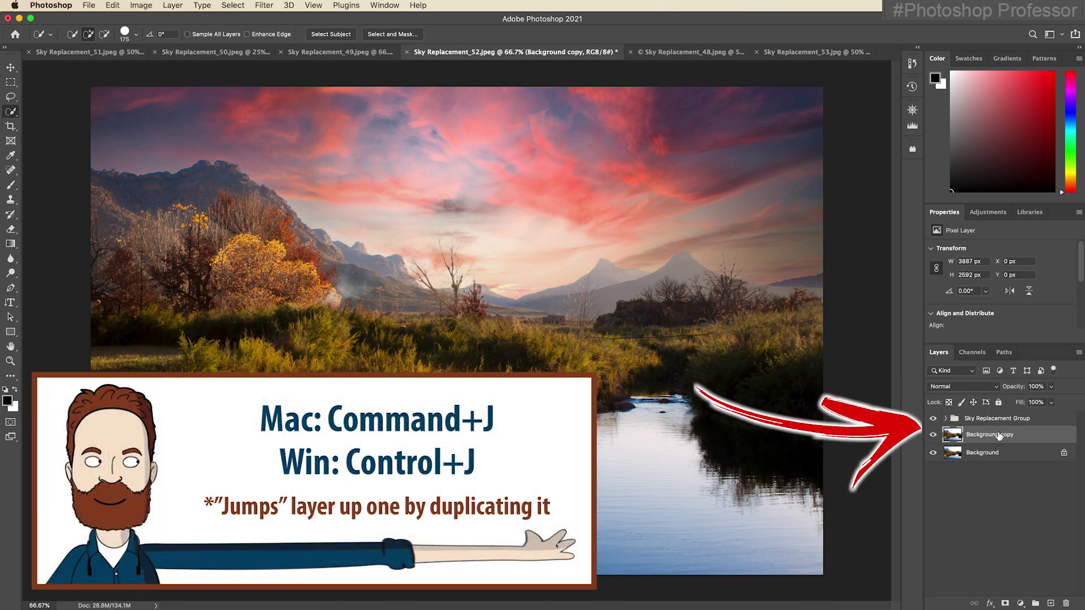
pyautogui.click(1005, 440)
pyautogui.moveTo(1005, 440); pyautogui.dragTo(1001, 415)
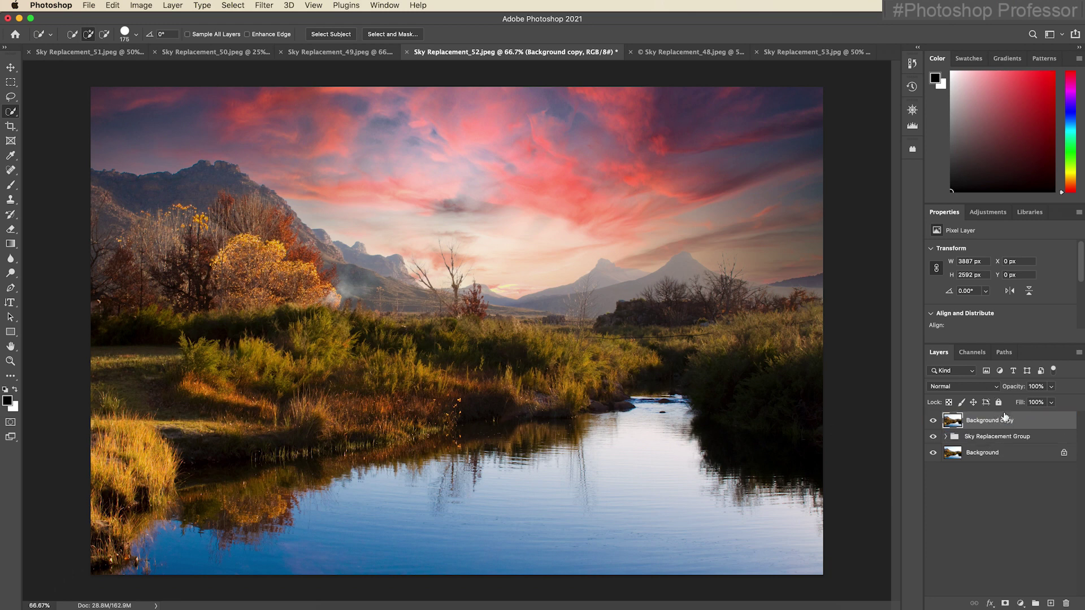
# Flip the Background copy vertically with Free Transform, apply it, and activate the Quick Selection tool.
pyautogui.press('super+t')
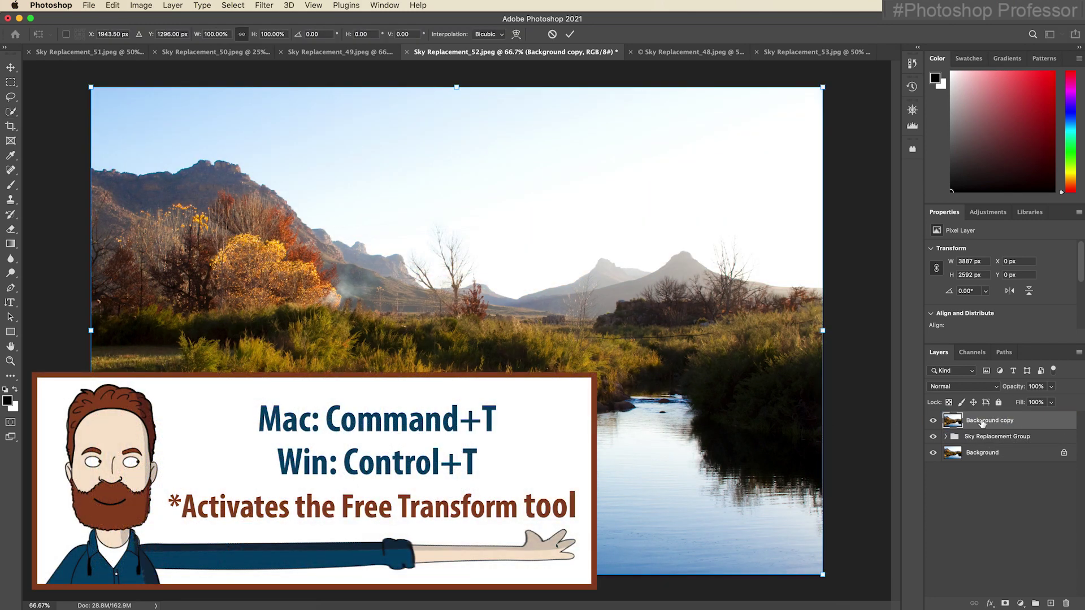
pyautogui.rightClick(481, 240)
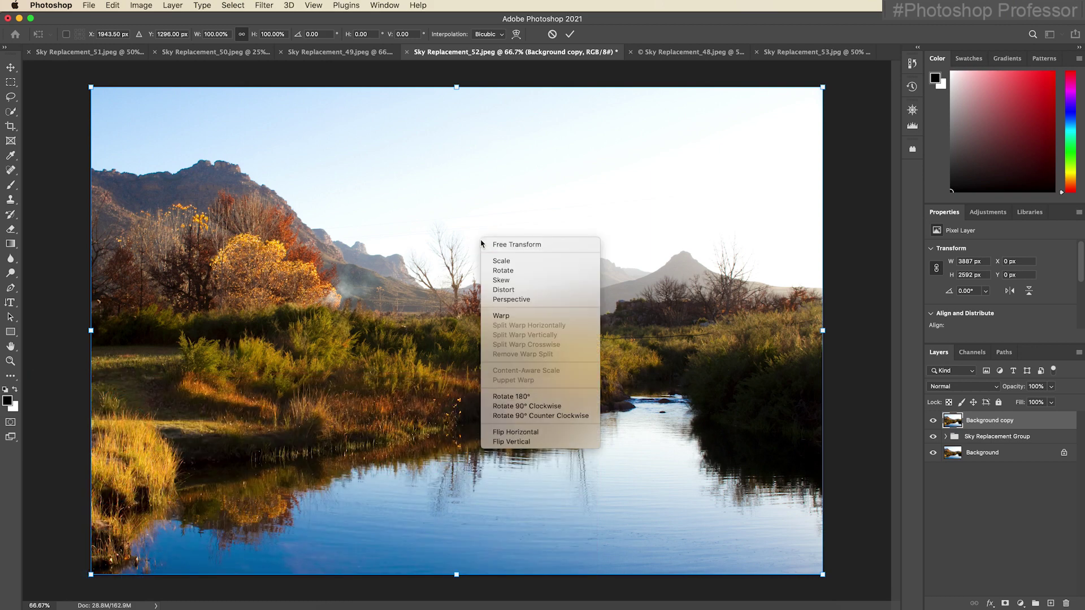
pyautogui.click(569, 445)
pyautogui.press('Return')
pyautogui.press('w')
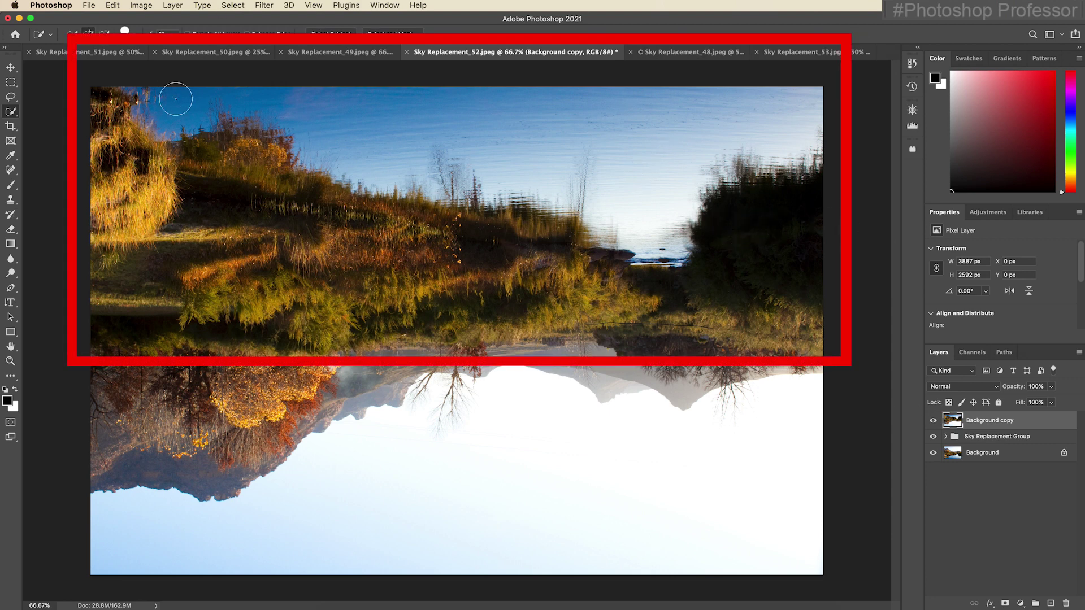
# Apply Sky Replacement to the flipped copy with sky Brightness 16, output to new layers, and collapse the new group.
pyautogui.click(116, 8)
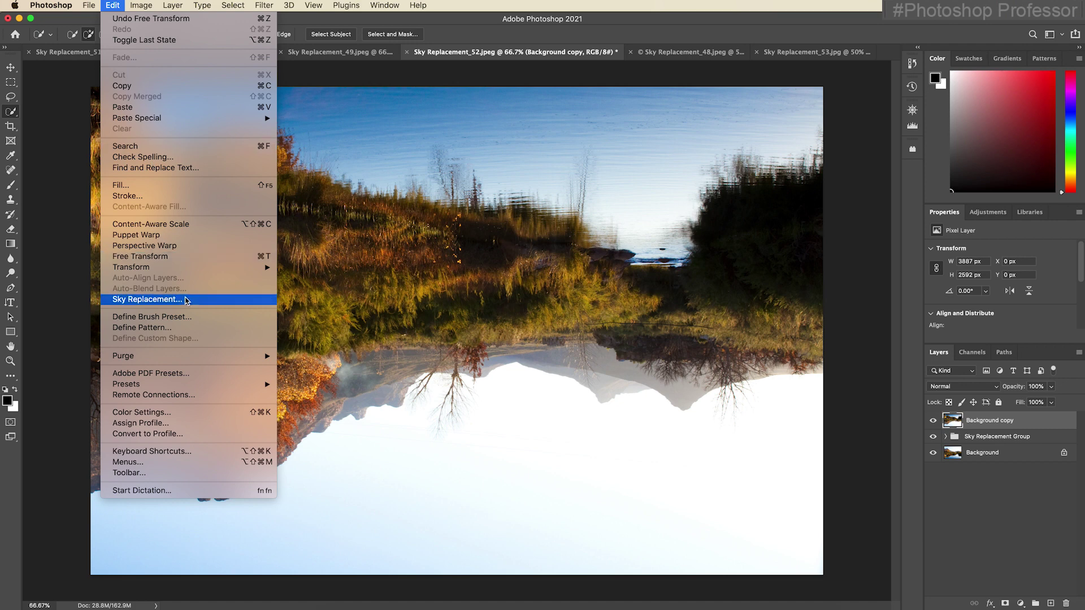
pyautogui.click(213, 301)
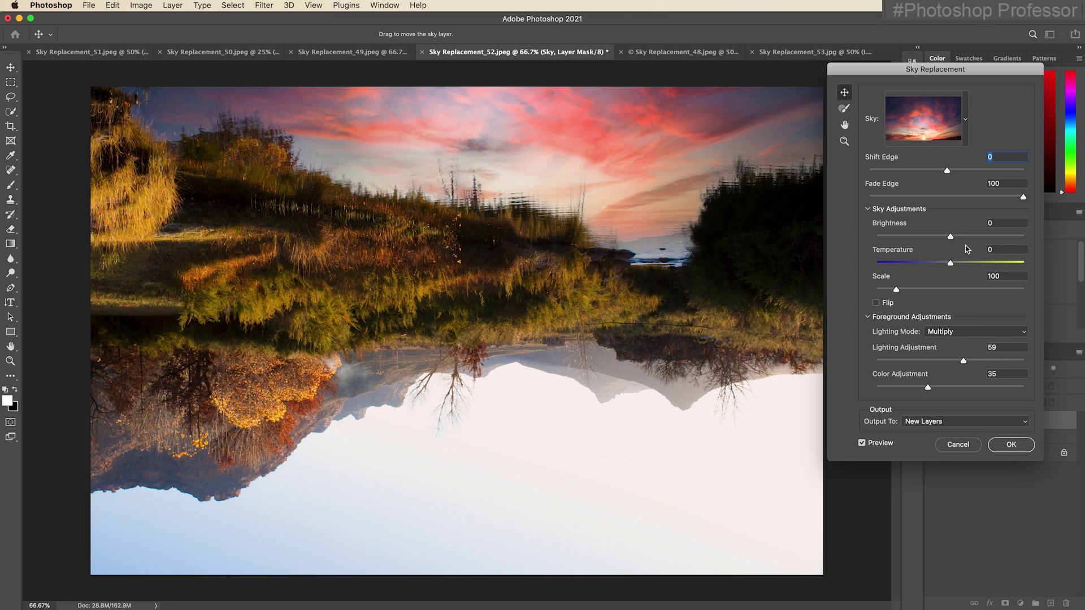
pyautogui.moveTo(952, 238); pyautogui.dragTo(963, 238)
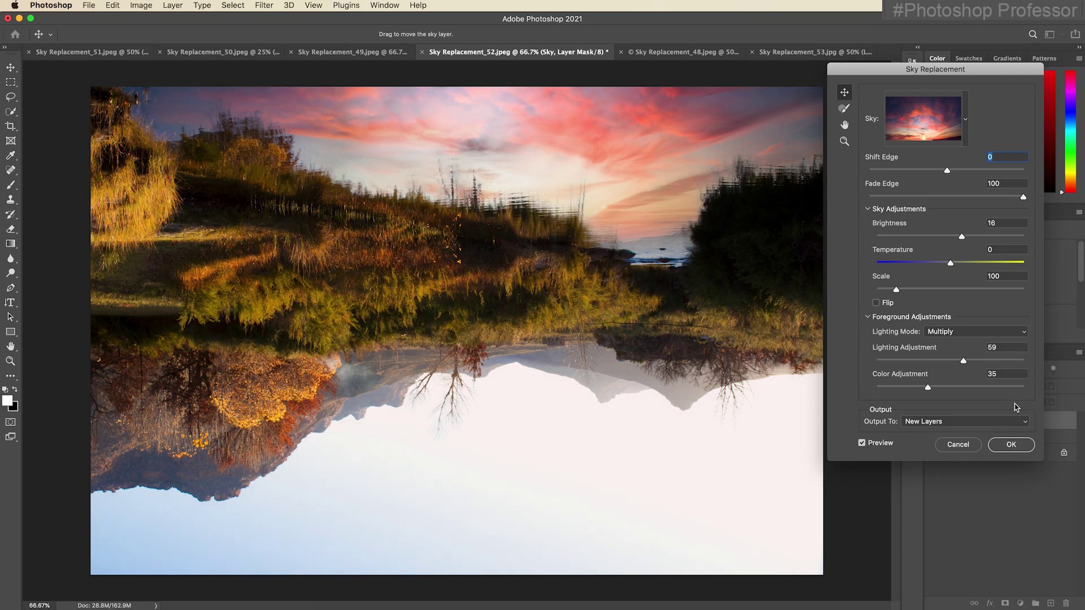
pyautogui.click(1014, 444)
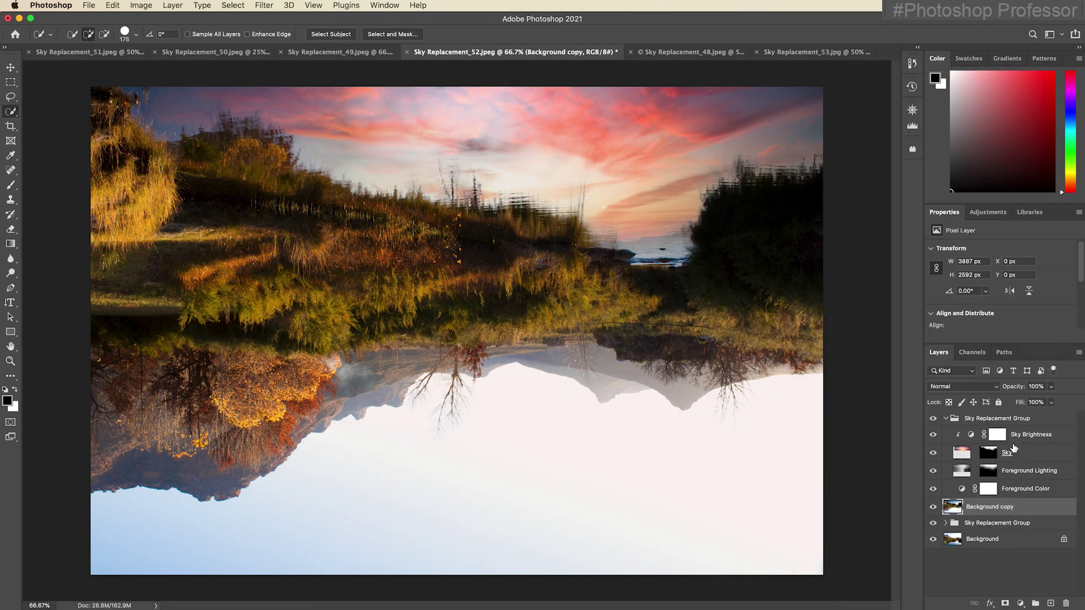
pyautogui.click(945, 419)
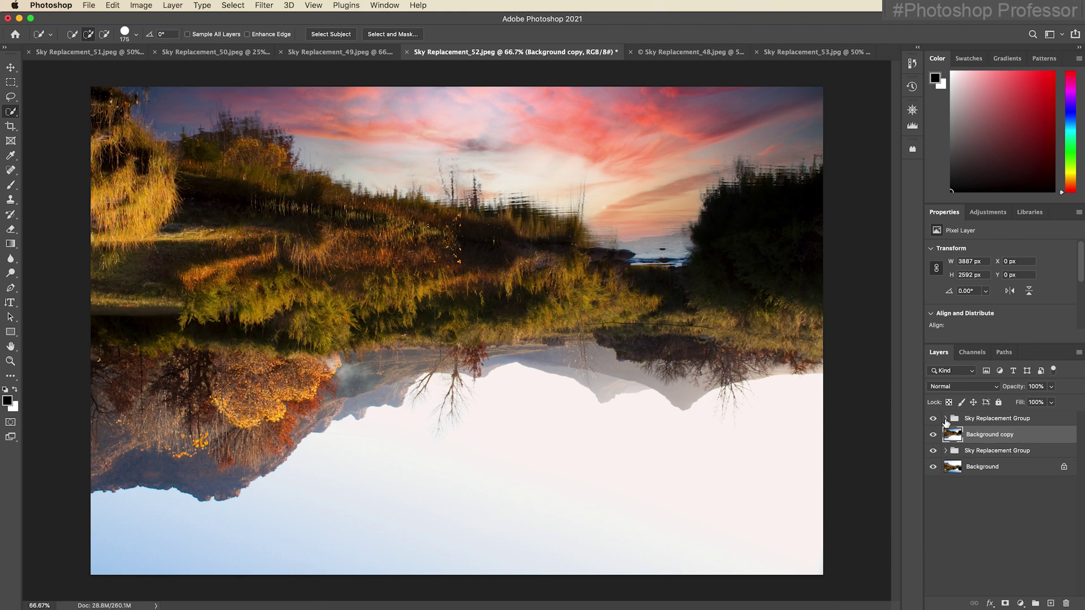
# Stamp all visible layers into a new top layer, delete the upper Sky Replacement Group and Background copy, and compare by toggling the stamped layer.
pyautogui.click(983, 421)
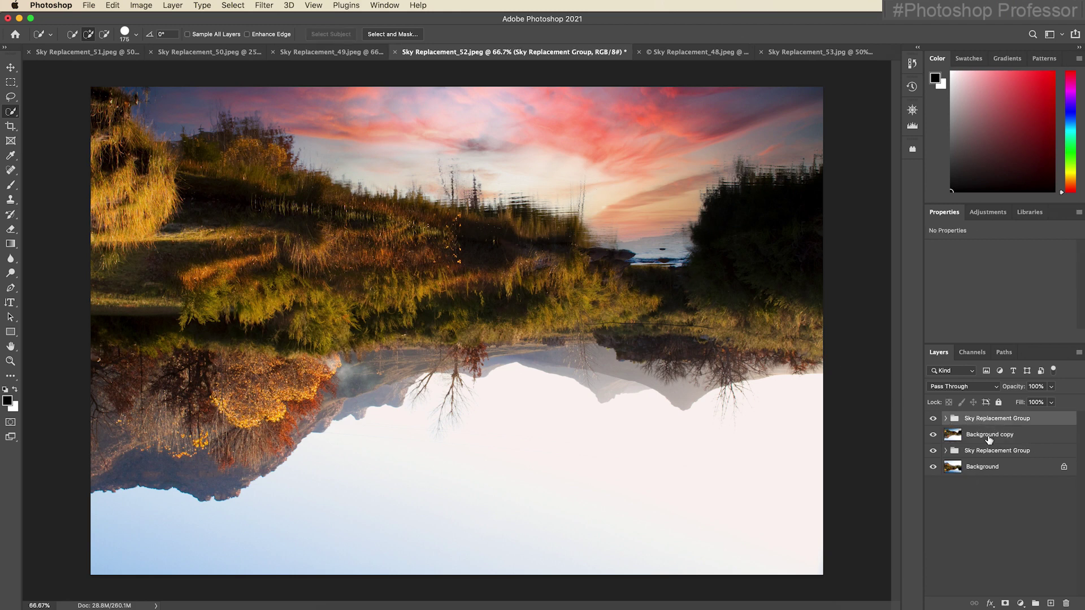
pyautogui.keyDown('shift'); pyautogui.click(989, 437); pyautogui.keyUp('shift')
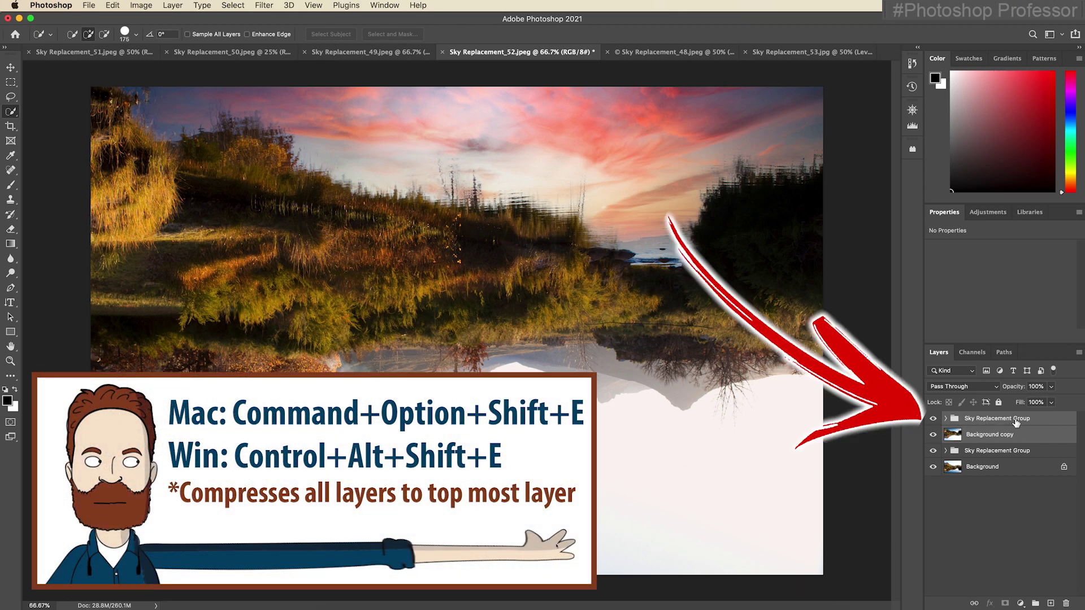
pyautogui.press('super+alt+shift+e')
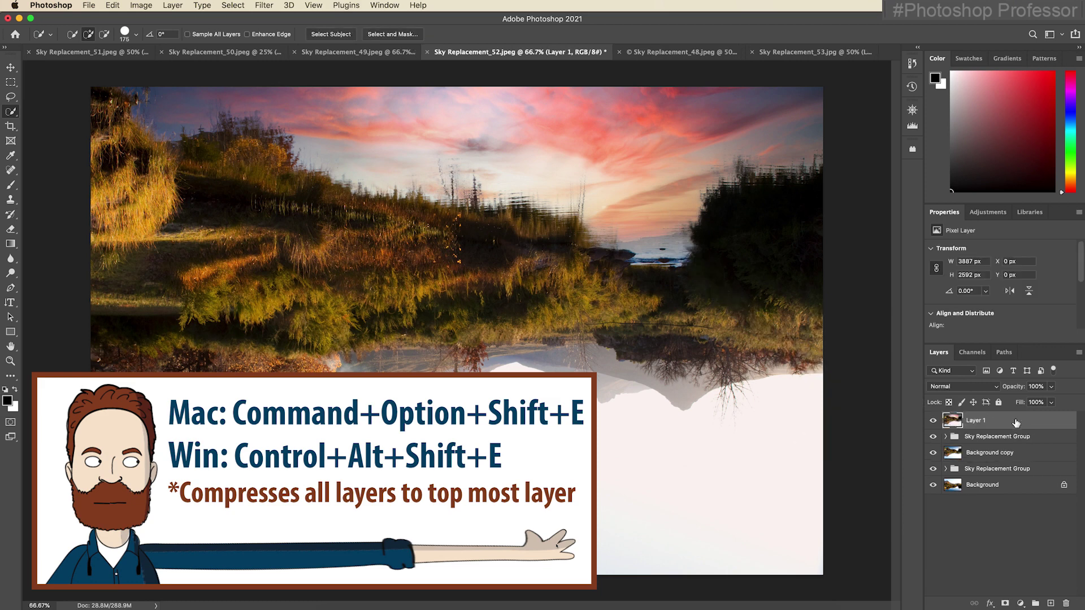
pyautogui.click(999, 444)
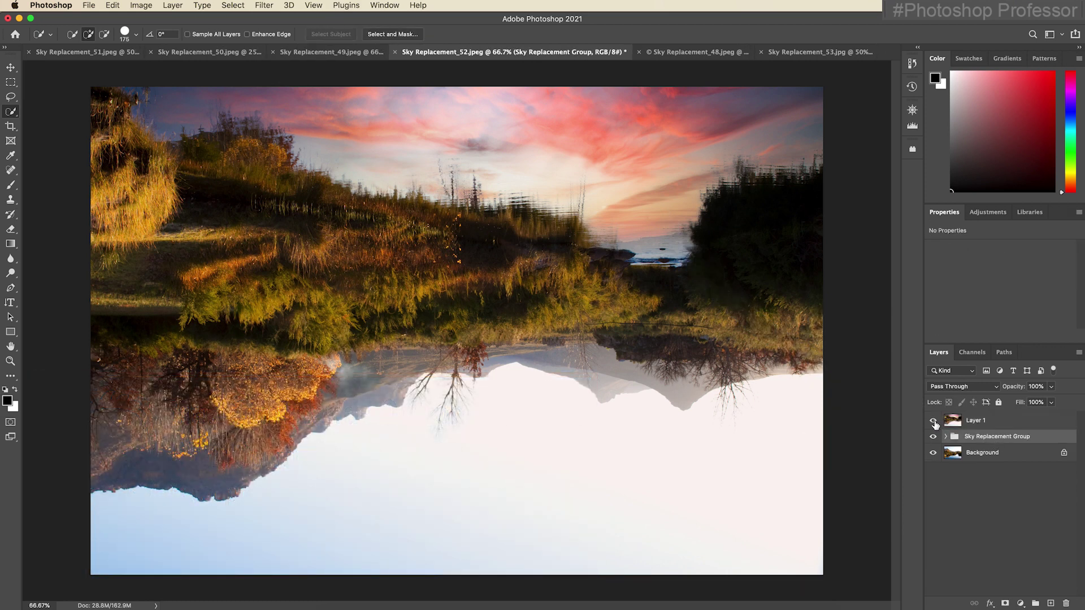
pyautogui.click(933, 422)
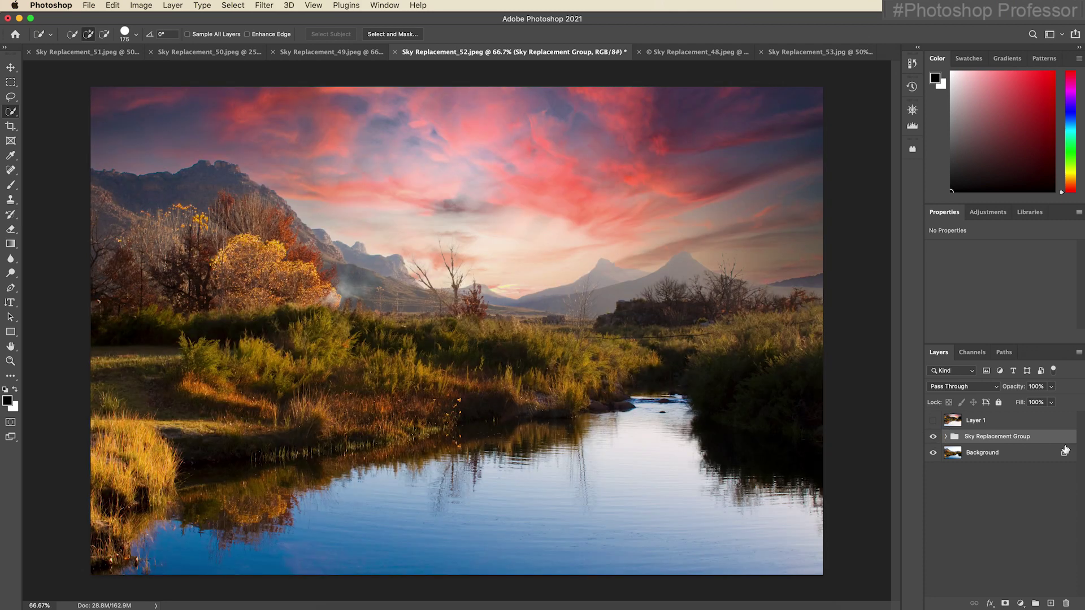
pyautogui.click(933, 422)
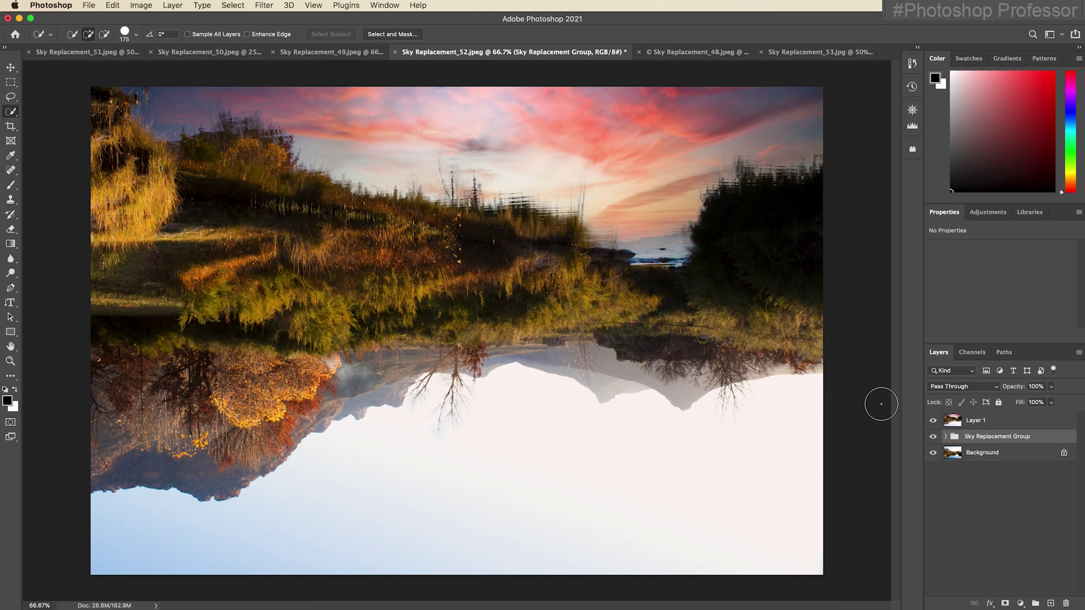
# Flip Layer 1 vertically with Free Transform, apply it, and compare the image with the layer hidden and shown.
pyautogui.click(1017, 421)
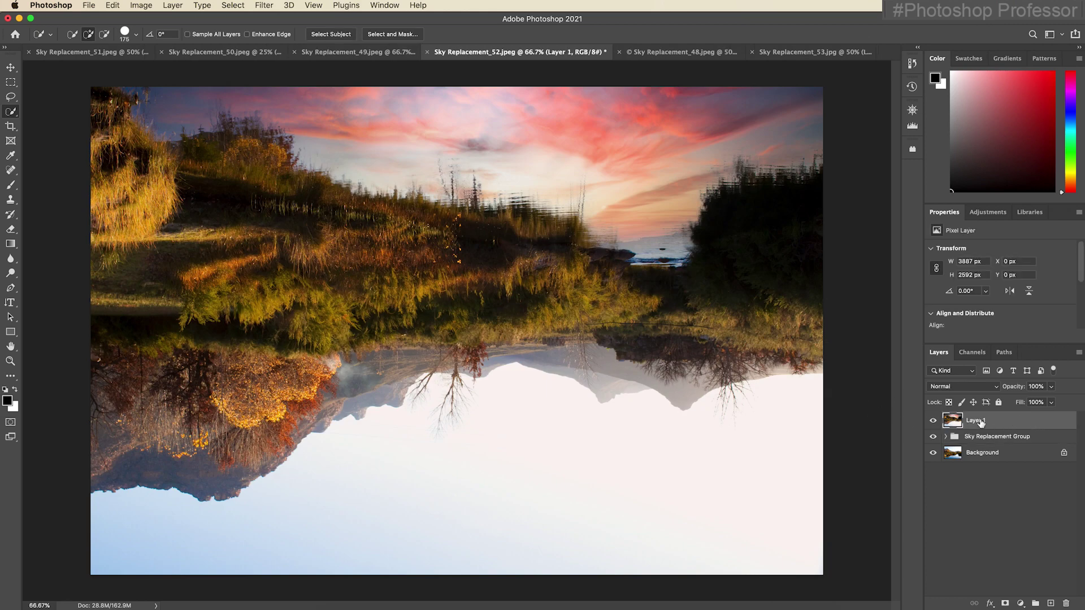
pyautogui.press('super+t')
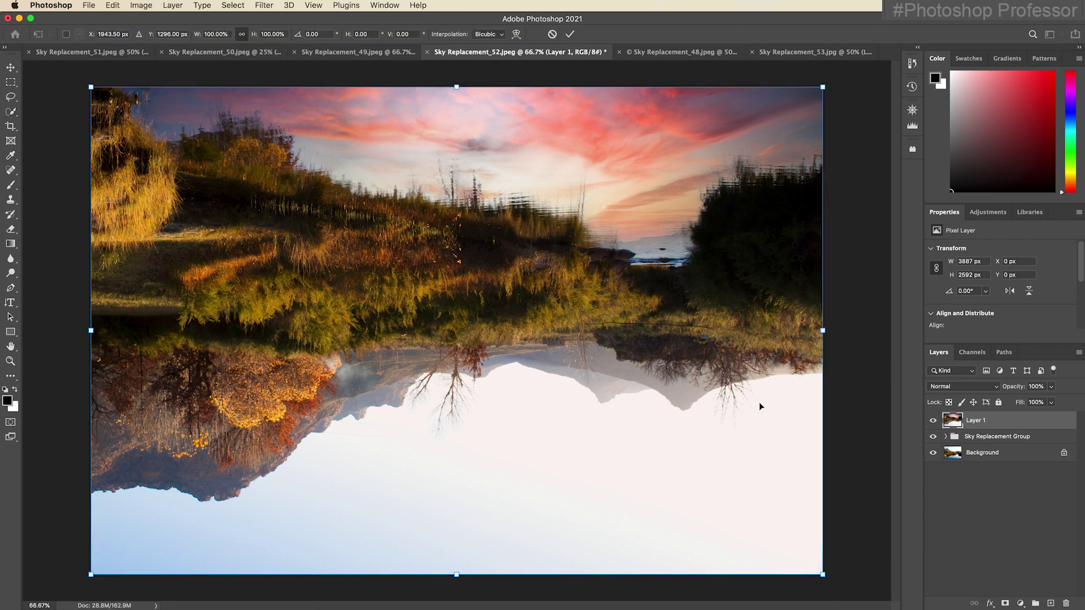
pyautogui.rightClick(545, 368)
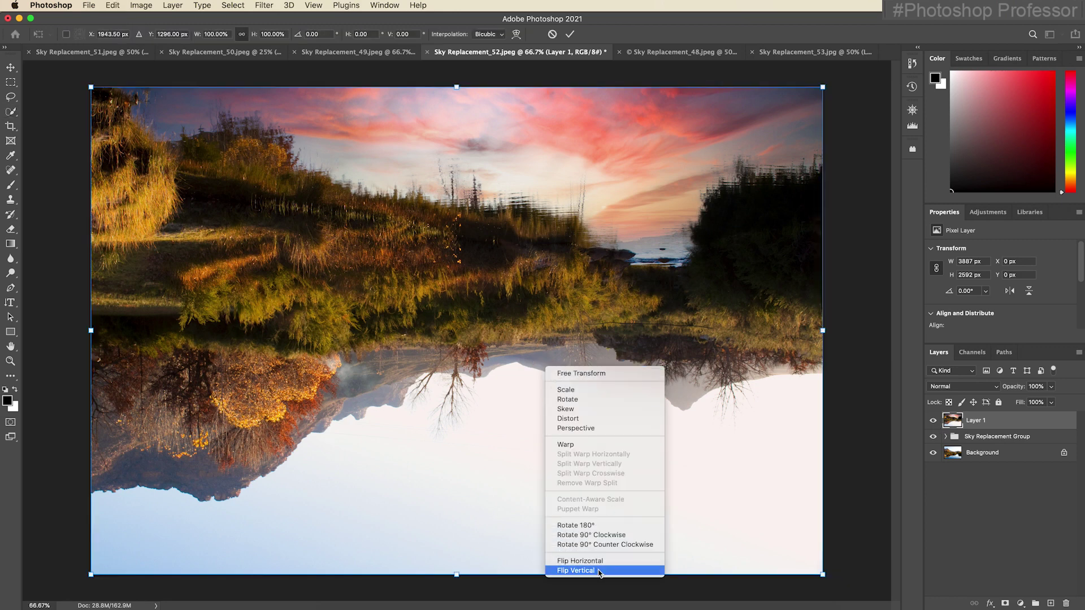
pyautogui.click(575, 570)
pyautogui.press('Return')
pyautogui.press('w')
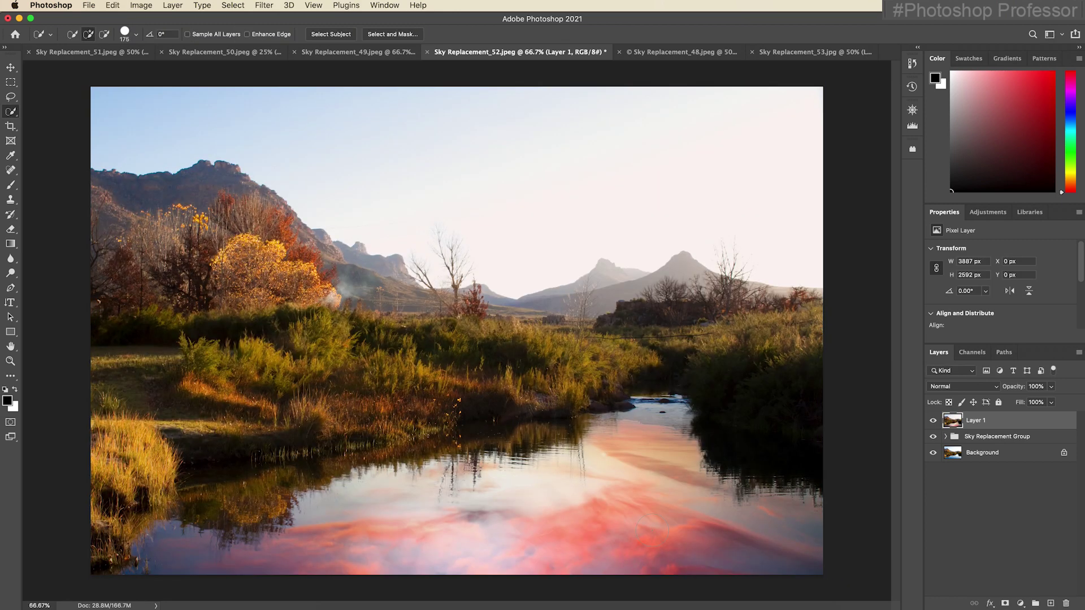
pyautogui.click(934, 423)
pyautogui.click(933, 422)
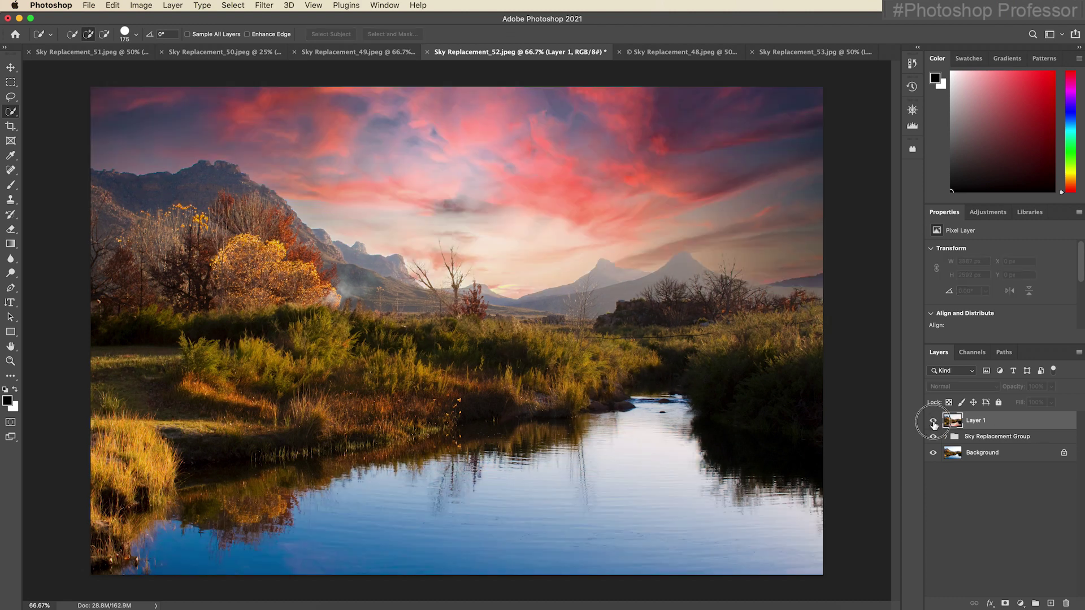
pyautogui.click(934, 423)
pyautogui.click(933, 422)
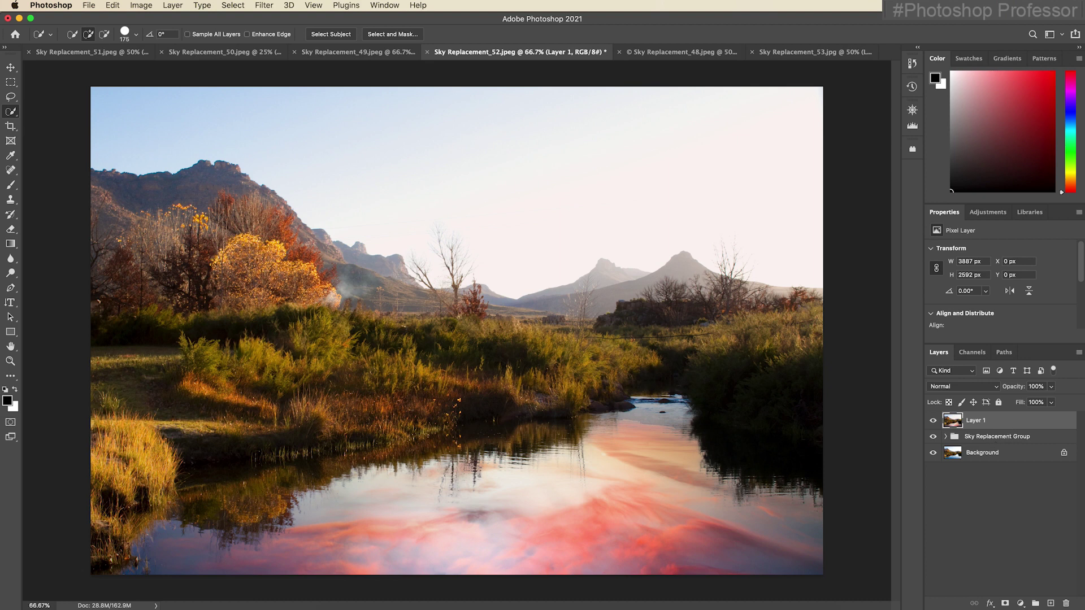
# Add a black layer mask to Layer 1 and paint the river area white with the Brush tool to reveal the reflected sky.
pyautogui.keyDown('alt'); pyautogui.click(1005, 603); pyautogui.keyUp('alt')
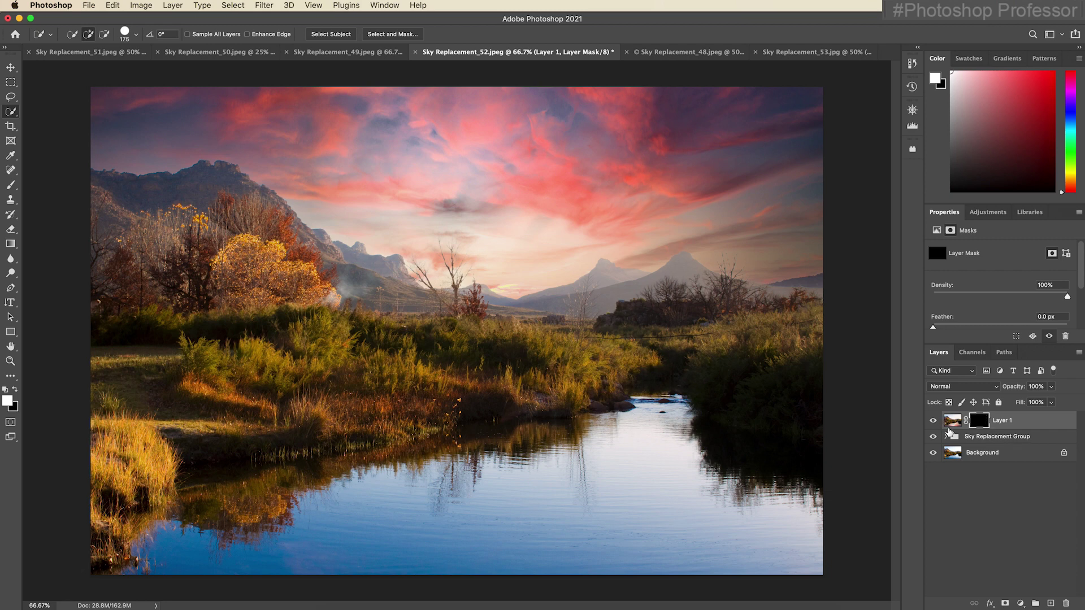
pyautogui.press('b')
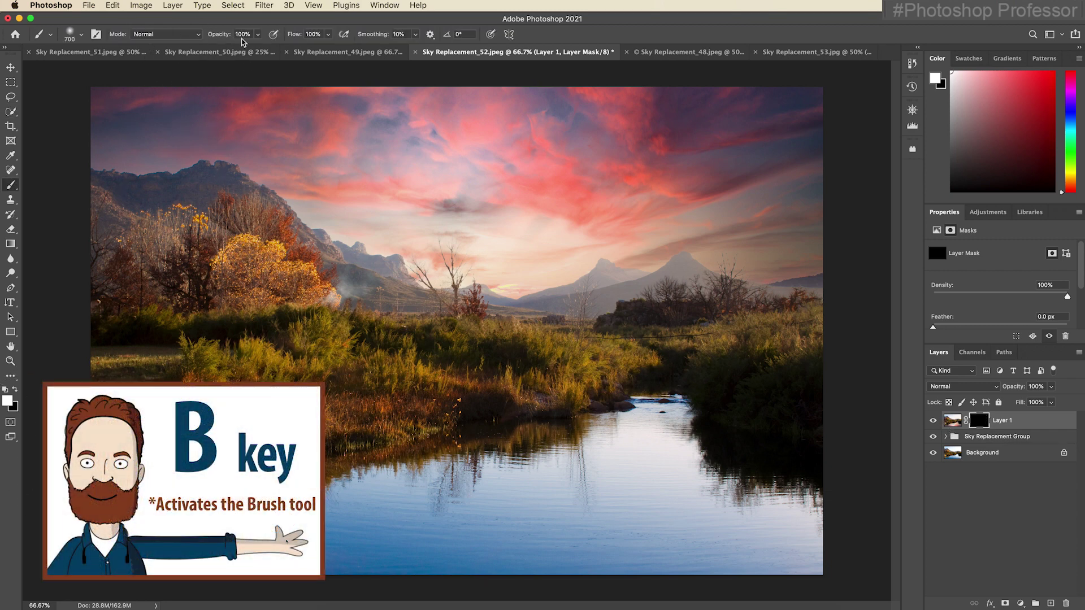
pyautogui.moveTo(396, 509)
pyautogui.mouseDown()
pyautogui.moveTo(684, 509)
pyautogui.moveTo(170, 537)
pyautogui.moveTo(695, 502)
pyautogui.moveTo(678, 571)
pyautogui.moveTo(711, 443)
pyautogui.mouseUp()
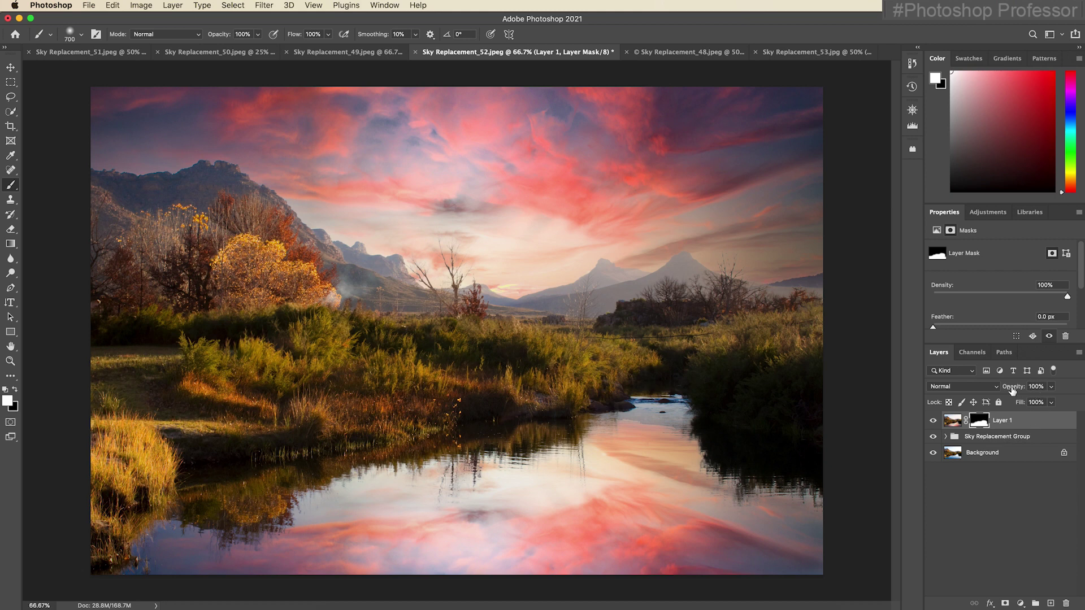
# Set Layer 1's opacity to 67% and make its image active instead of its mask.
pyautogui.moveTo(1017, 388); pyautogui.dragTo(998, 390)
pyautogui.press('Return')
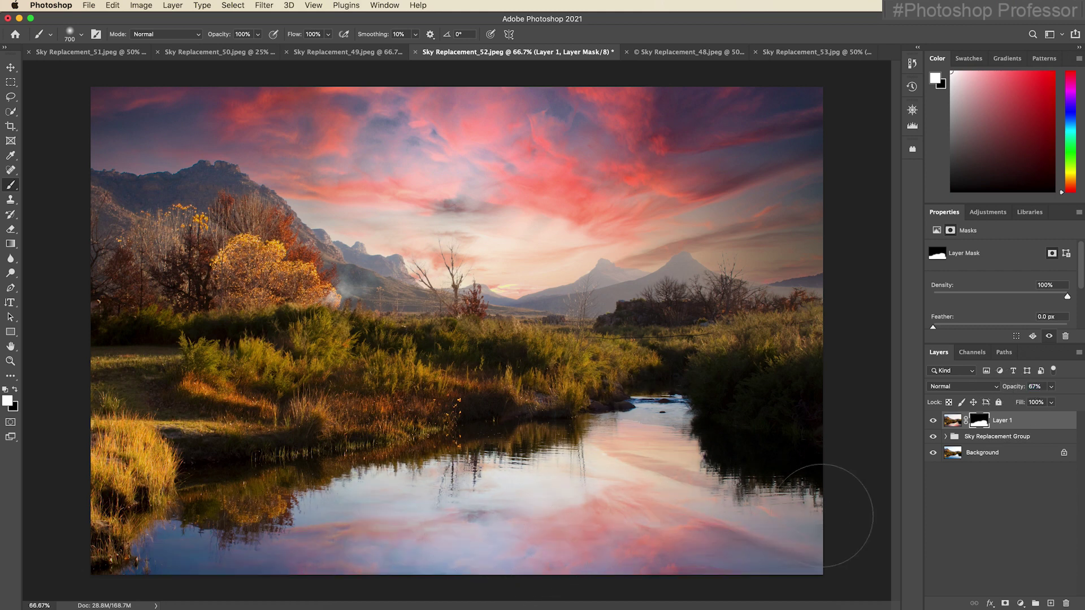
pyautogui.press('super+2')
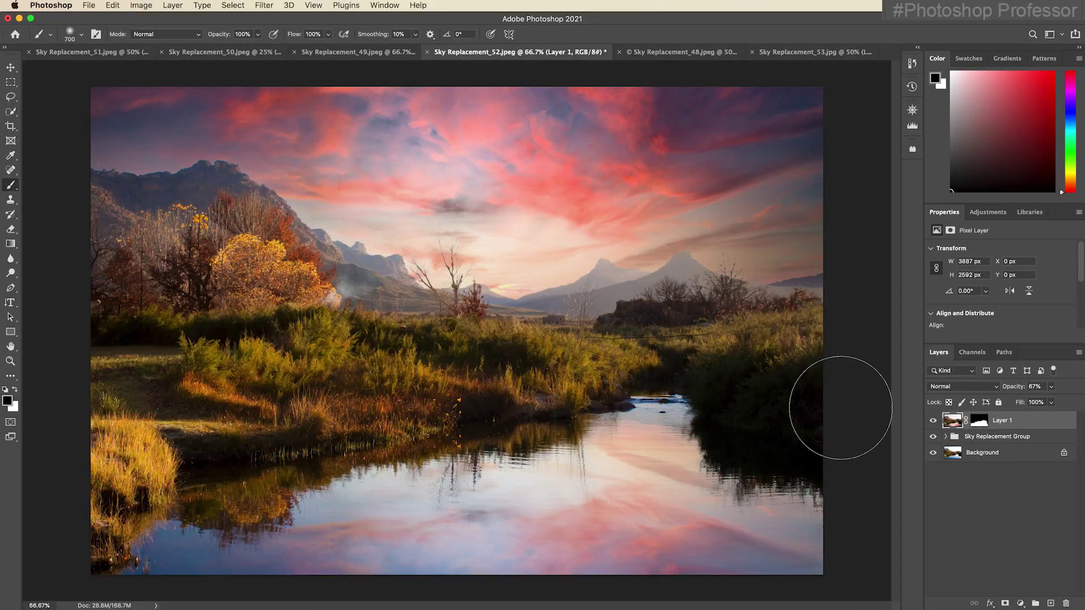
# Add a layer above Background, remove the thin line across the distant bushes with a size 35 Spot Healing Brush, and reselect Layer 1.
pyautogui.click(1025, 455)
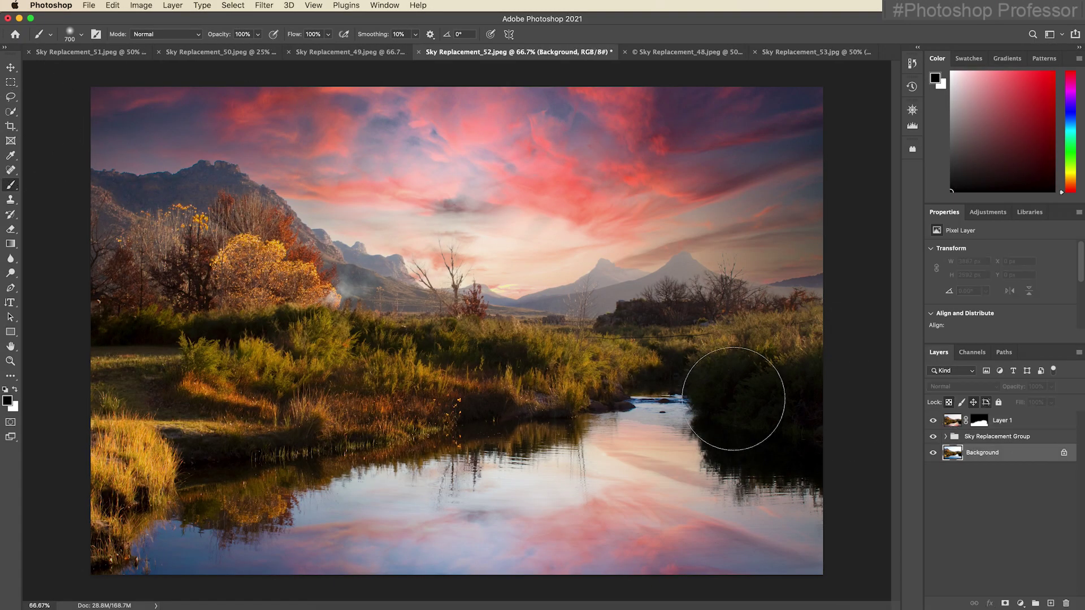
pyautogui.click(1050, 603)
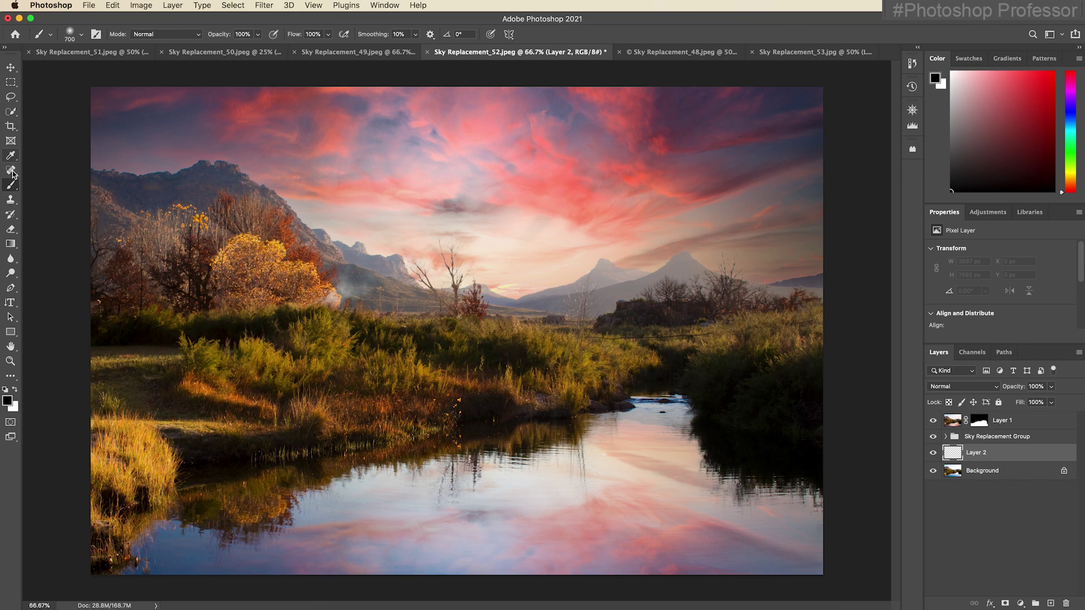
pyautogui.moveTo(12, 171); pyautogui.dragTo(50, 171)
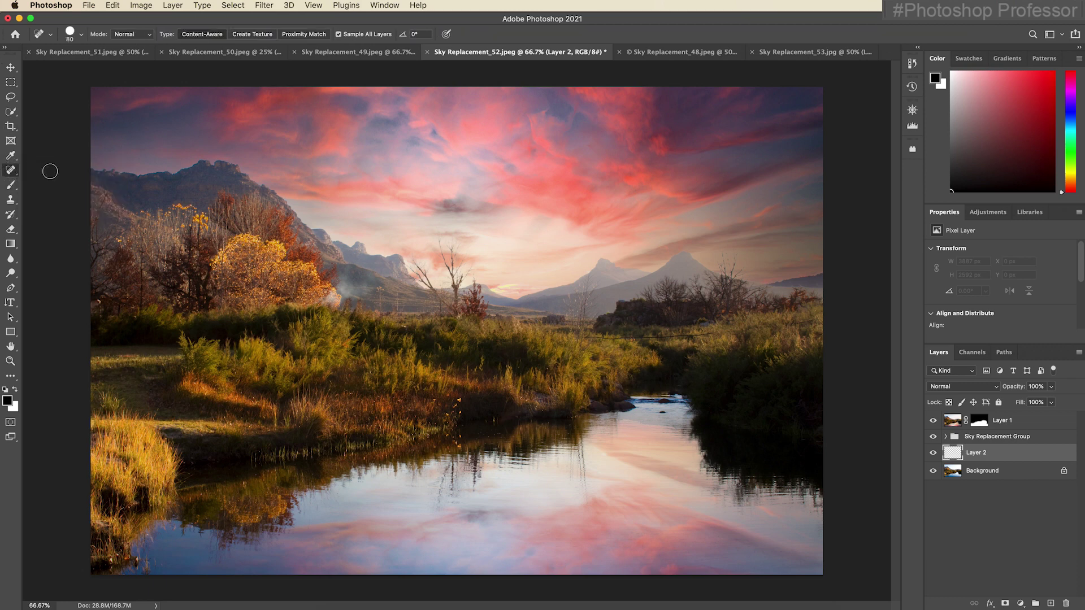
pyautogui.press('[')
pyautogui.press('[')
pyautogui.press('[')
pyautogui.press('[')
pyautogui.press('[')
pyautogui.moveTo(588, 338); pyautogui.dragTo(721, 333)
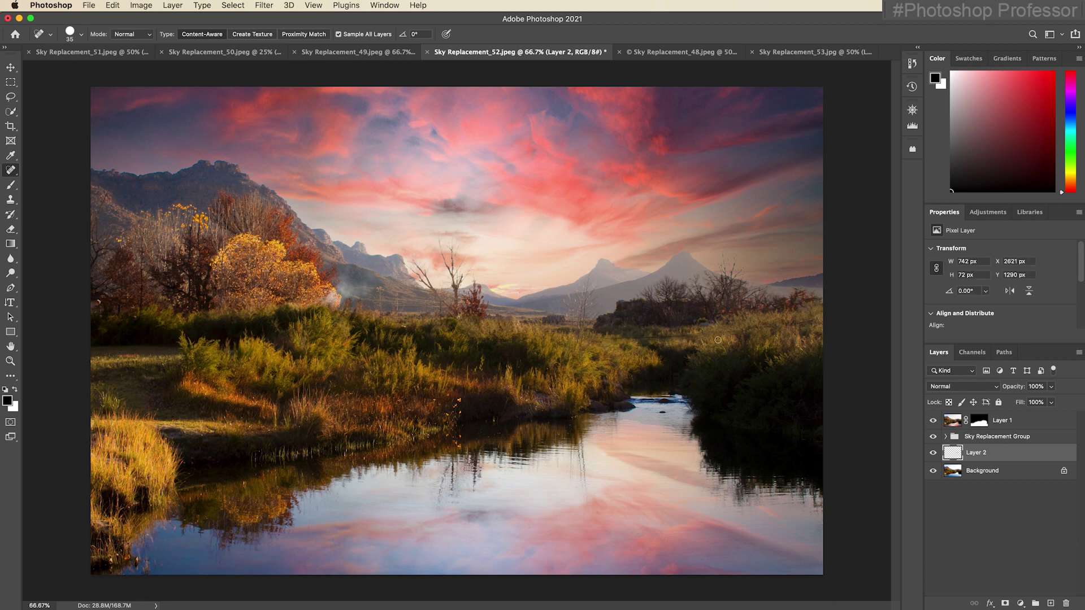
pyautogui.click(954, 425)
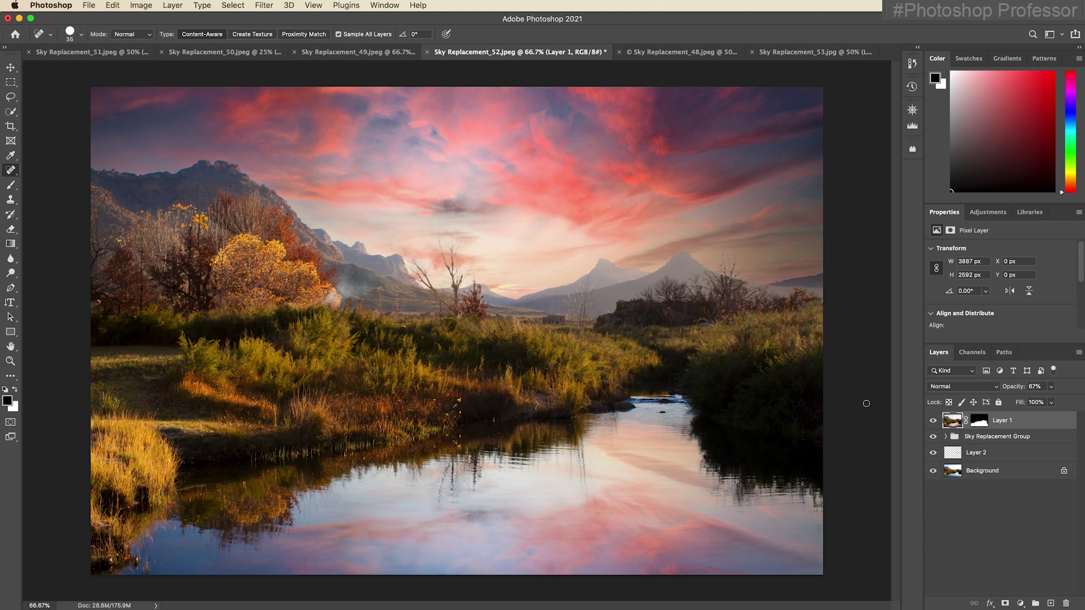
# Replace the sky in Sky Replacement_49.jpeg with the first Blue Skies preset, output to new layers.
pyautogui.click(355, 53)
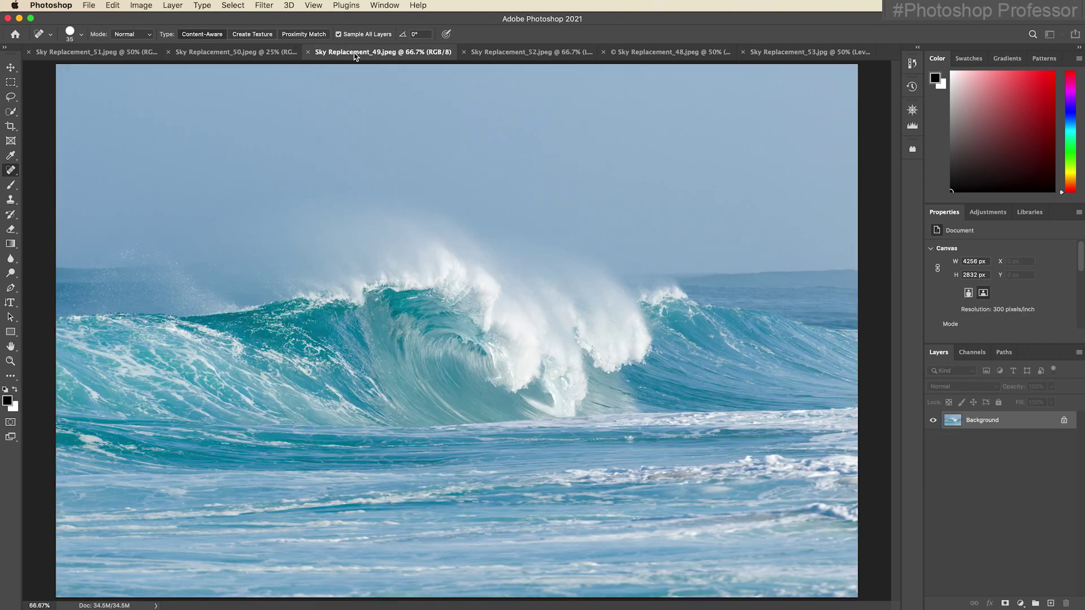
pyautogui.click(113, 5)
pyautogui.click(146, 298)
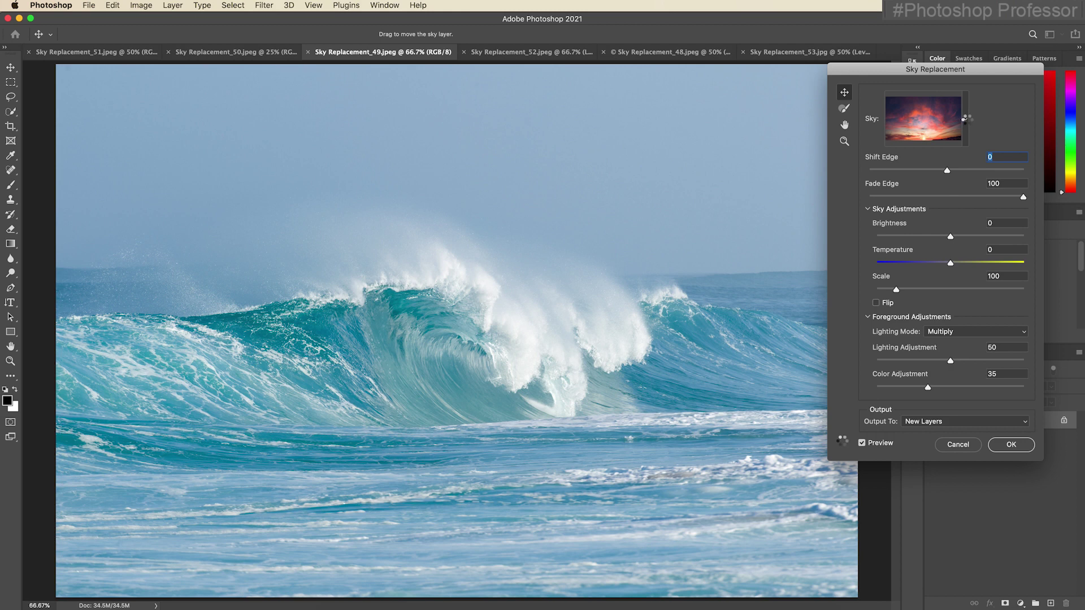
pyautogui.click(966, 121)
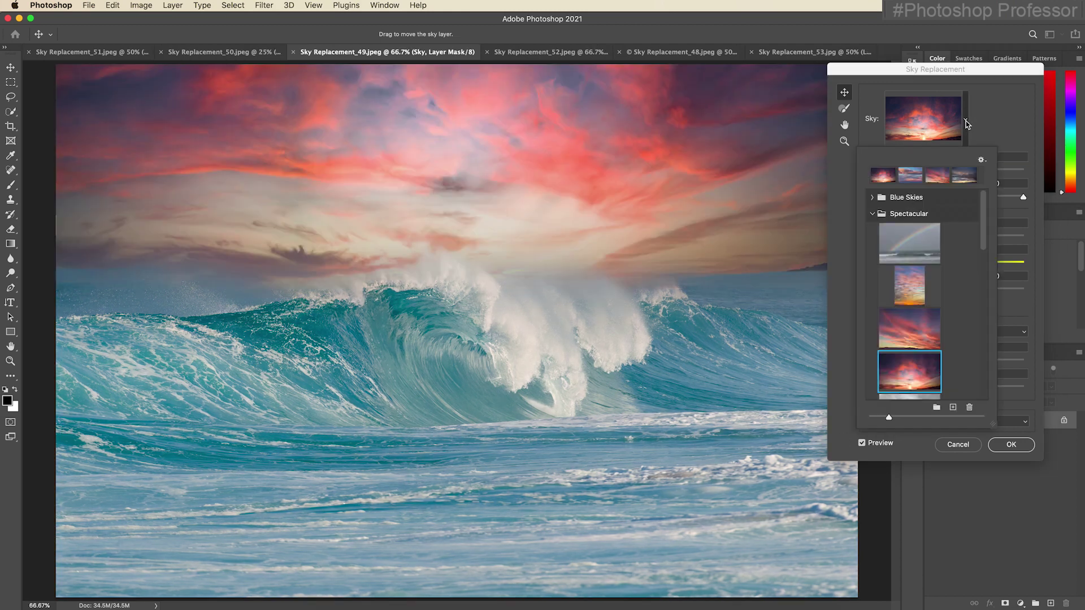
pyautogui.click(910, 175)
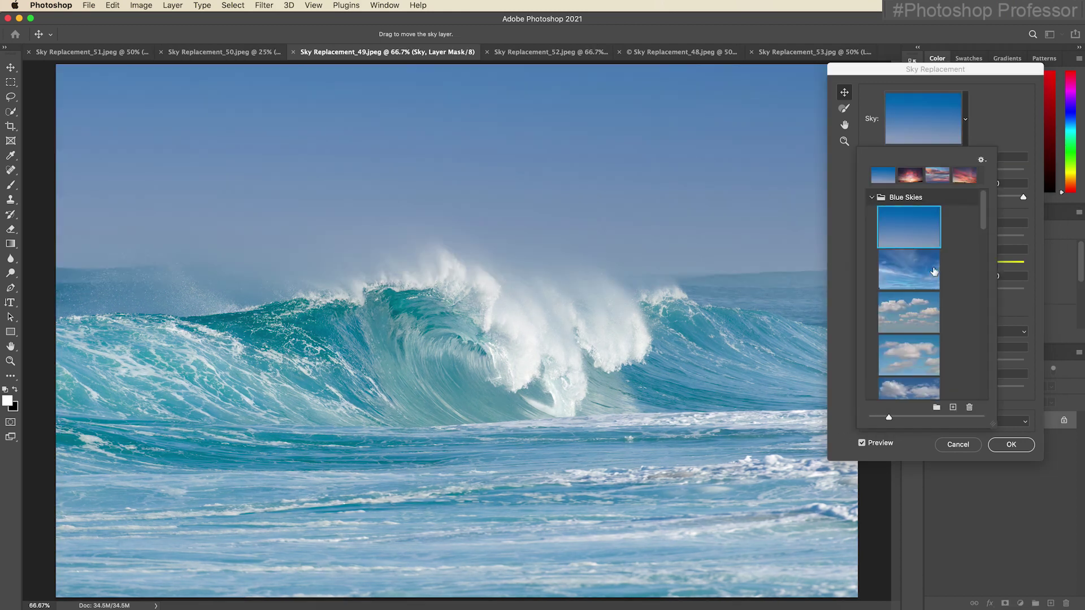
pyautogui.click(1011, 446)
pyautogui.click(1012, 445)
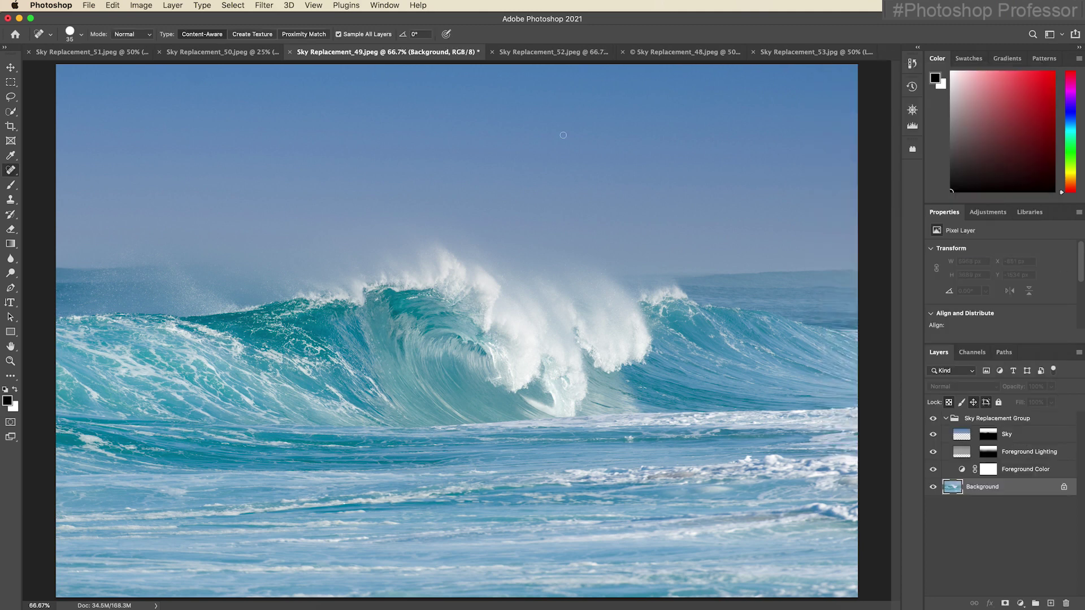
# Start Sky Replacement on the dancer silhouettes in Sky Replacement_50.jpeg and browse the sky presets down to the Spectacular group.
pyautogui.click(215, 52)
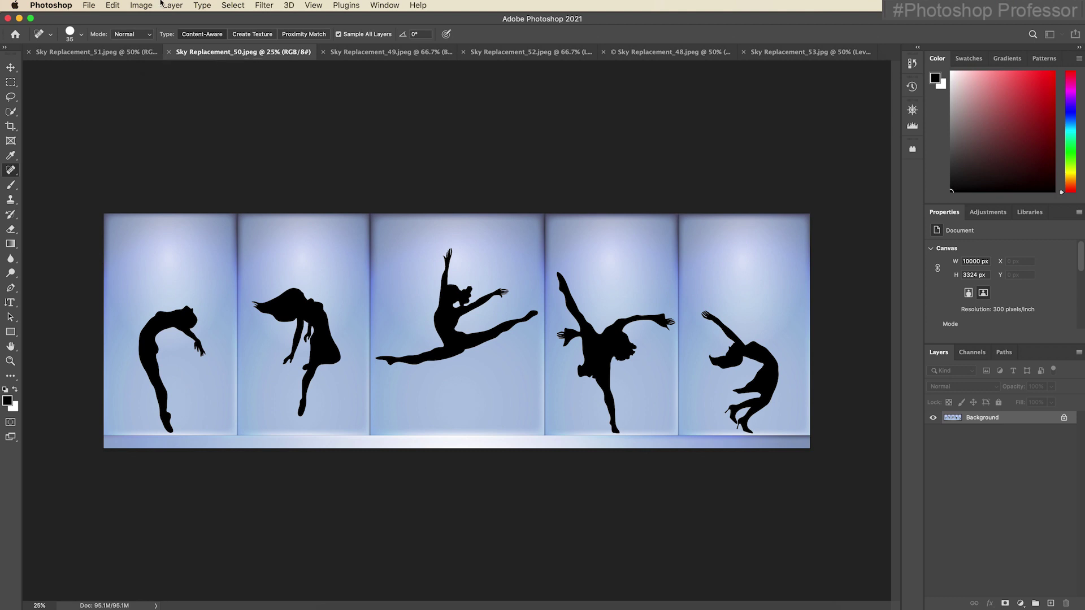
pyautogui.click(115, 7)
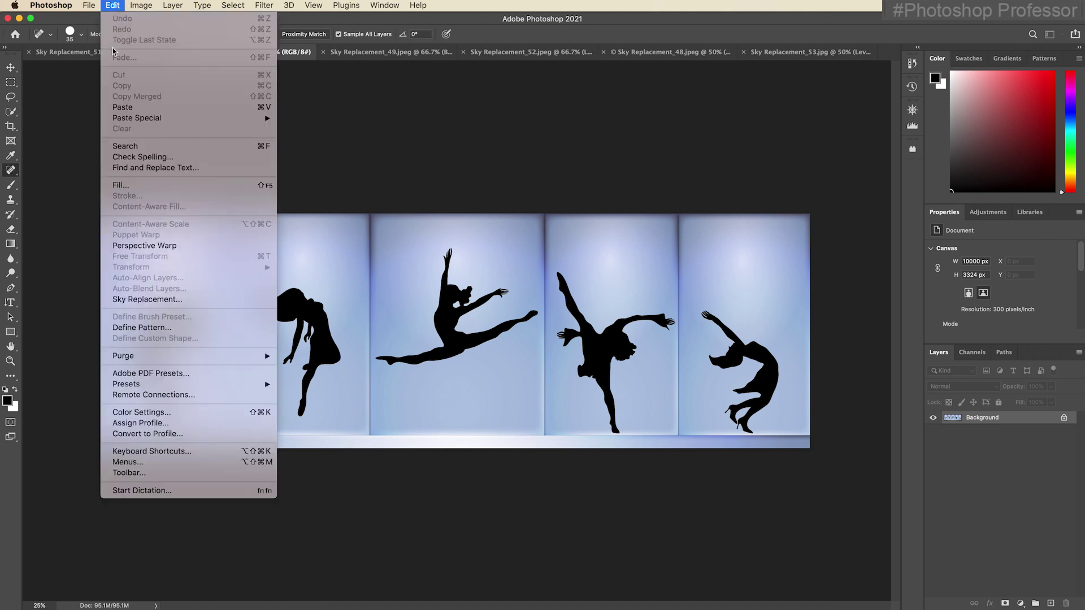
pyautogui.click(141, 298)
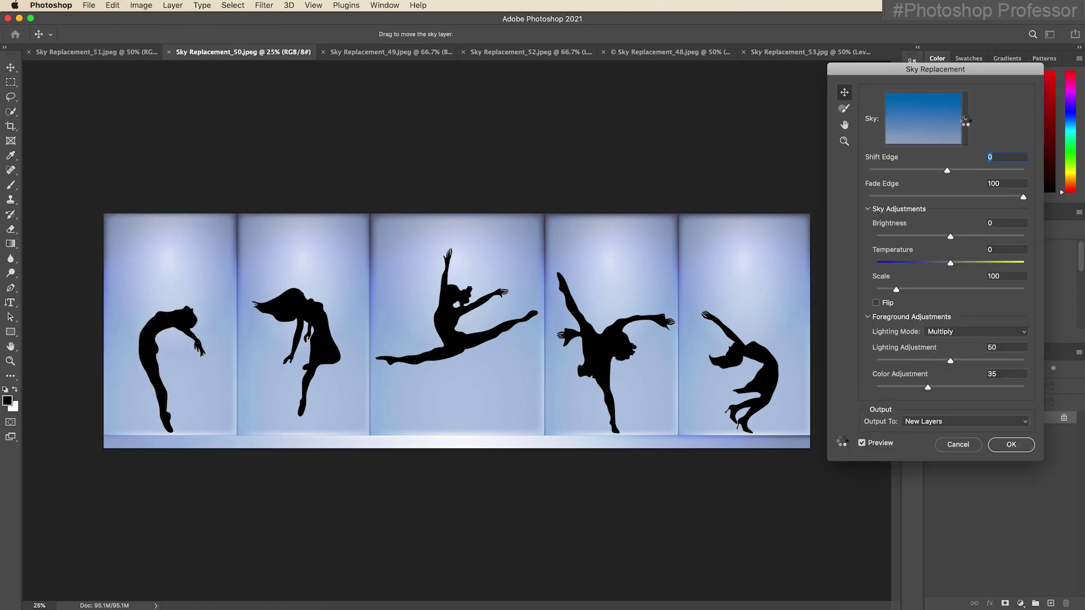
pyautogui.click(965, 119)
pyautogui.scroll(-3, 962, 272)
pyautogui.scroll(-5, 961, 274)
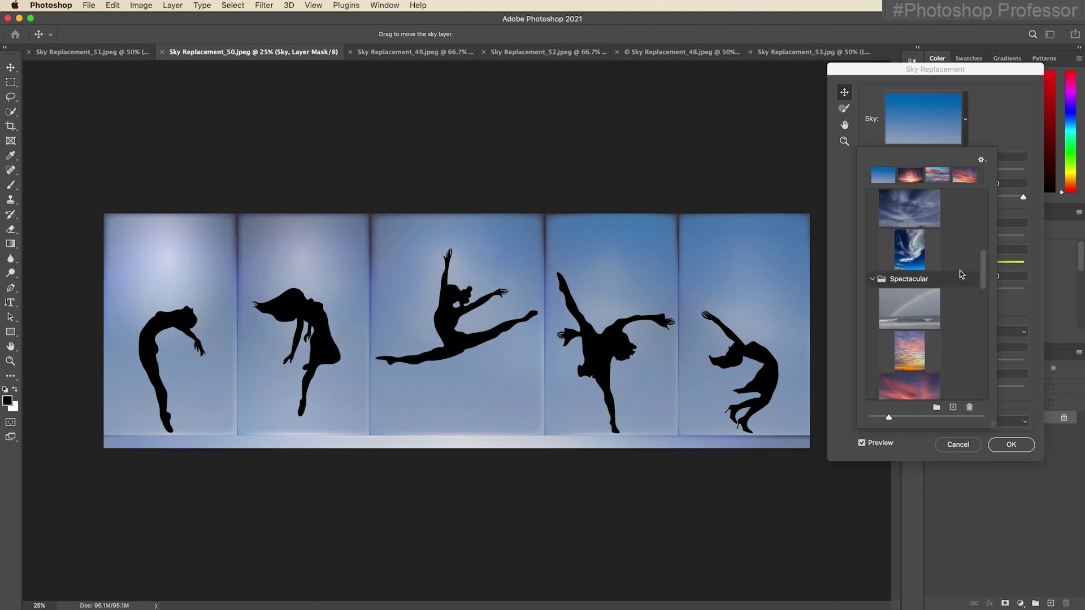
# Preview the grey cloud, red sunset and stormy Spectacular skies, and choose the dark blue and pink dusk sky from the sunset presets.
pyautogui.click(938, 281)
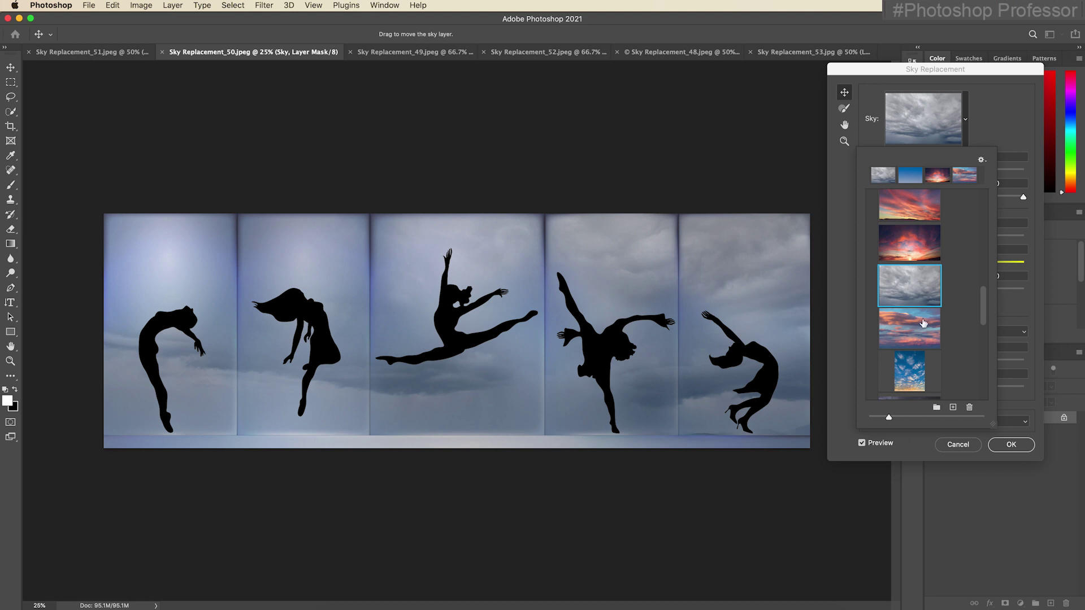
pyautogui.click(920, 208)
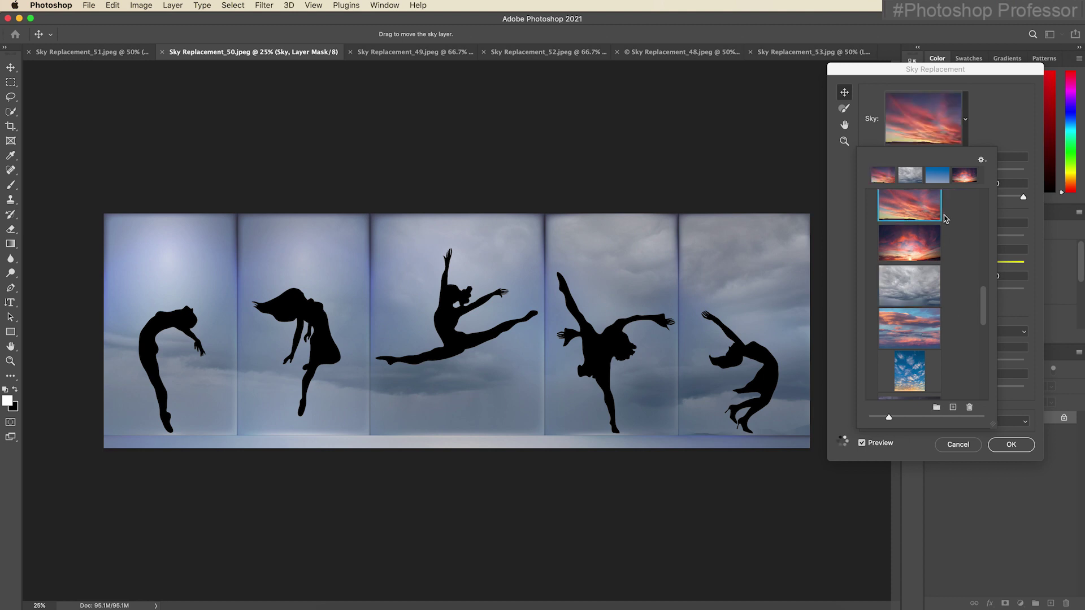
pyautogui.scroll(-5, 932, 237)
pyautogui.click(915, 260)
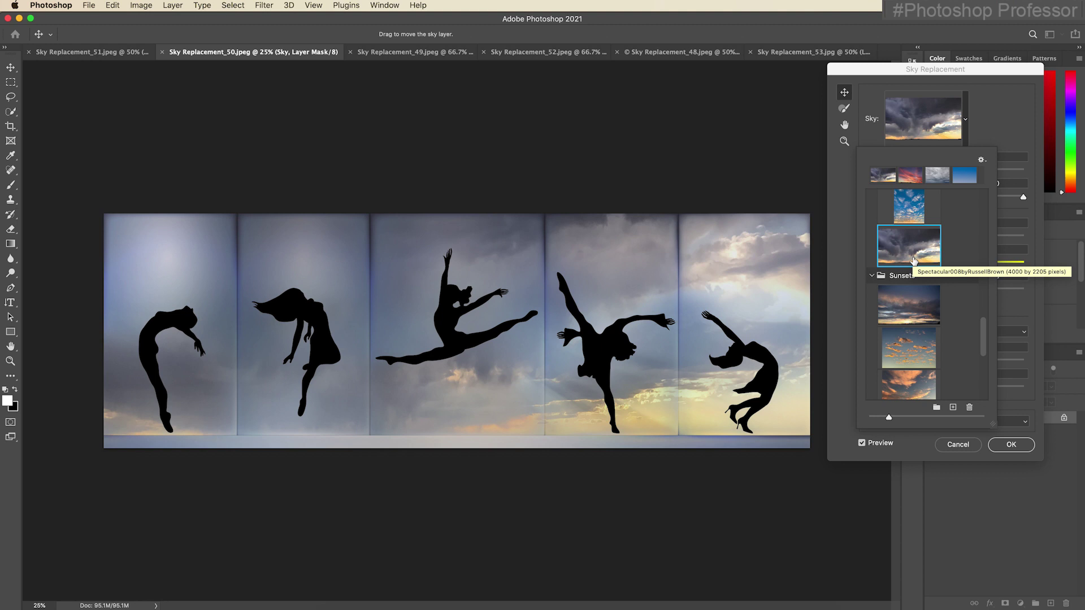
pyautogui.scroll(-10, 914, 260)
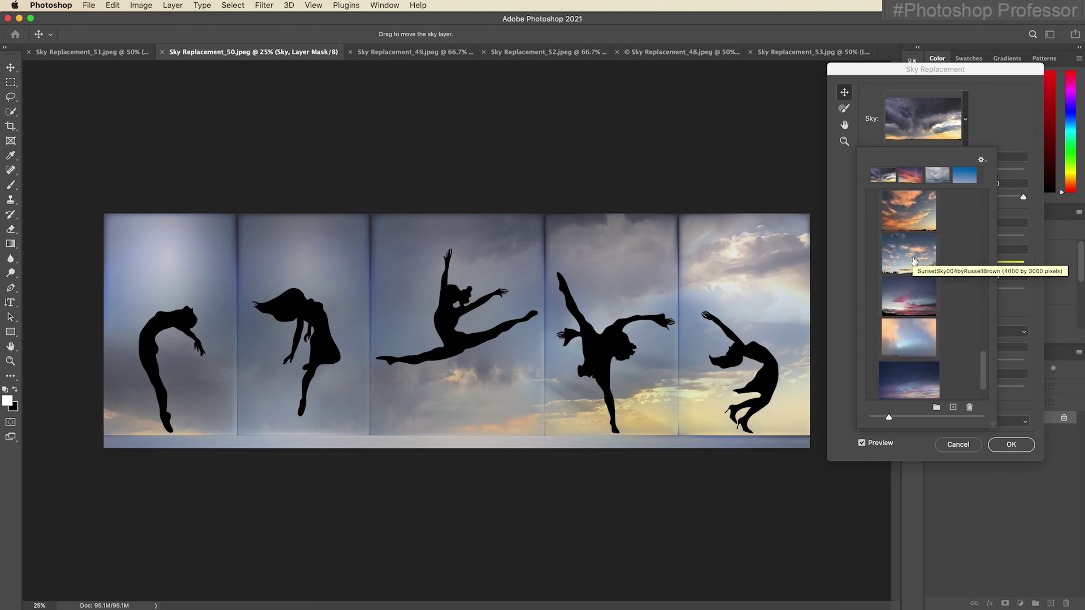
pyautogui.click(925, 360)
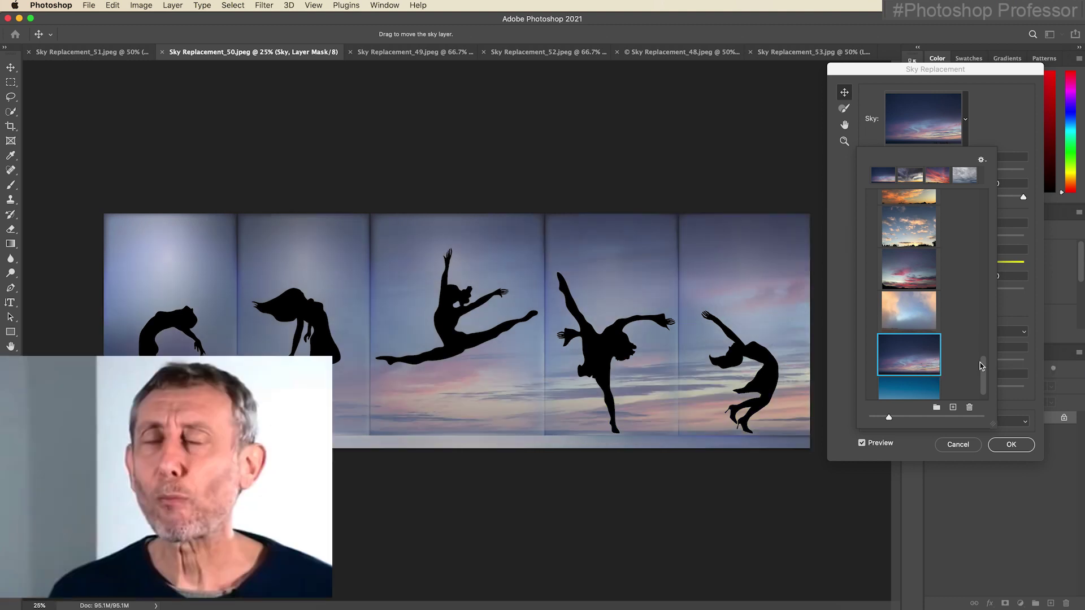
# Set Lighting Adjustment to 66, Temperature to -35 and Brightness to 31, and apply the sky replacement to new layers.
pyautogui.press('Escape')
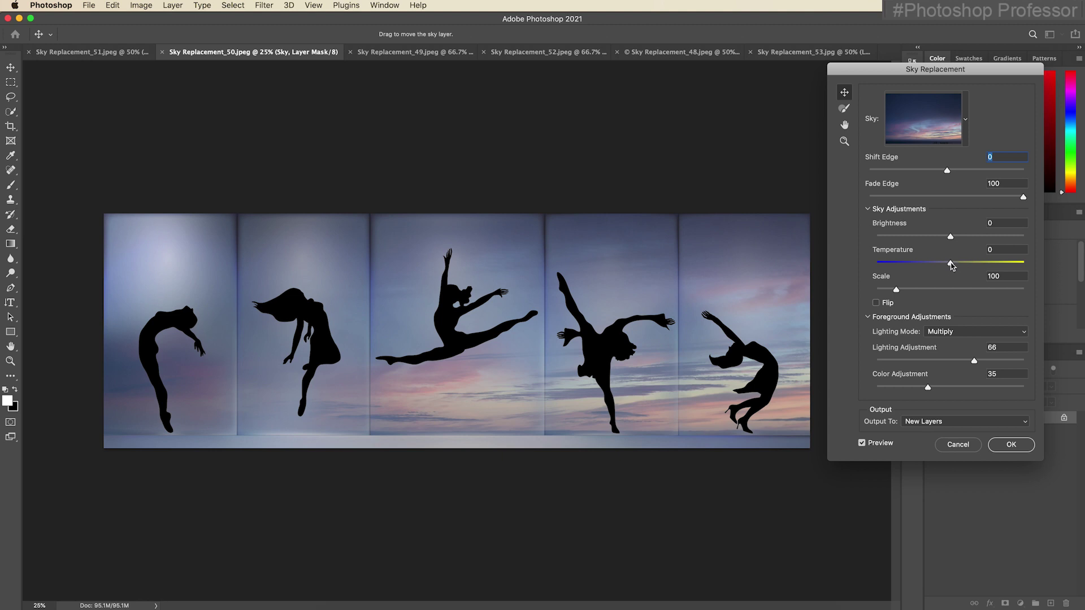
pyautogui.moveTo(952, 265); pyautogui.dragTo(973, 237)
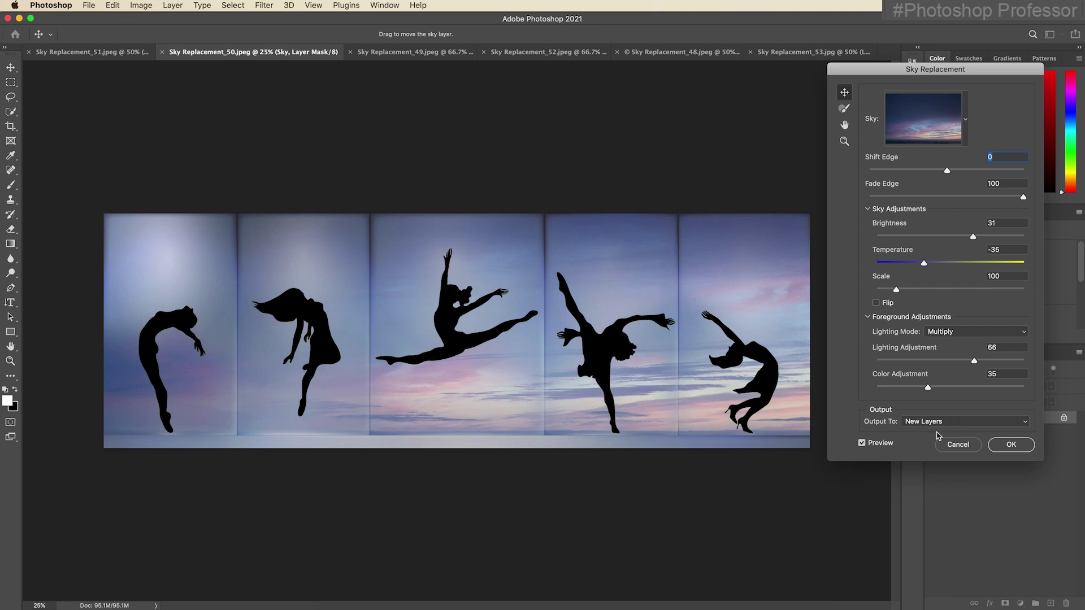
pyautogui.click(1011, 445)
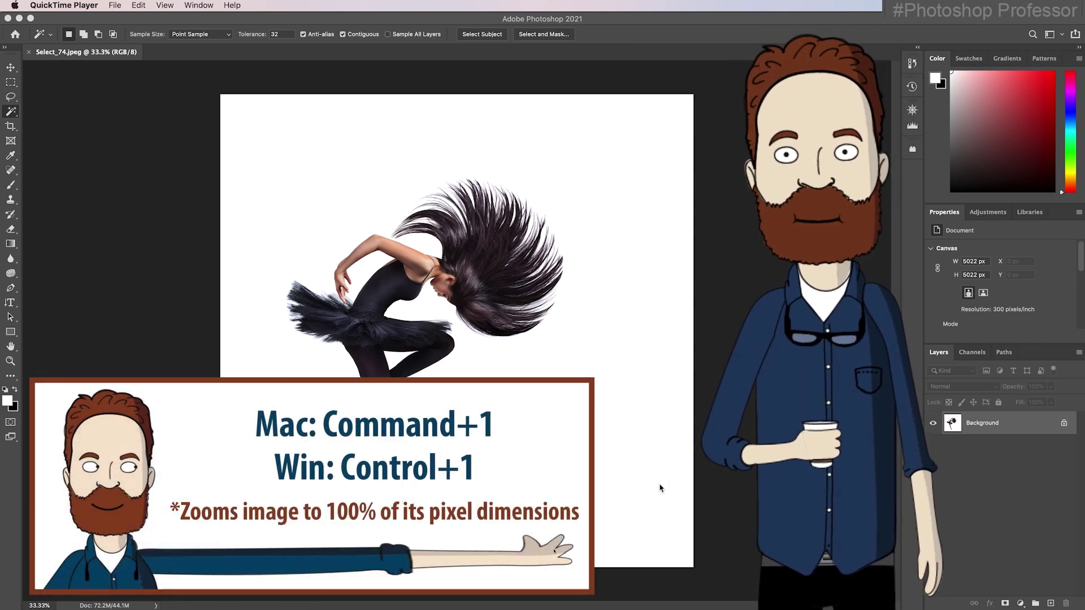
# With the Object Selection tool active, open Select and Mask for Select_74.jpeg and set the view mode to Black & White.
pyautogui.click(682, 447)
pyautogui.press('super+1')
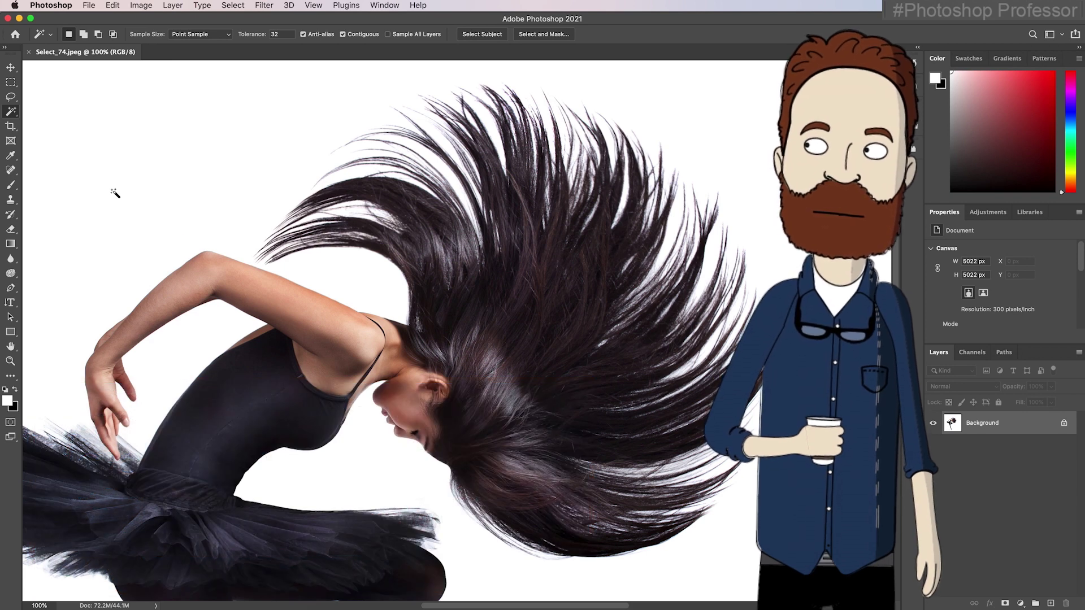
pyautogui.click(18, 117)
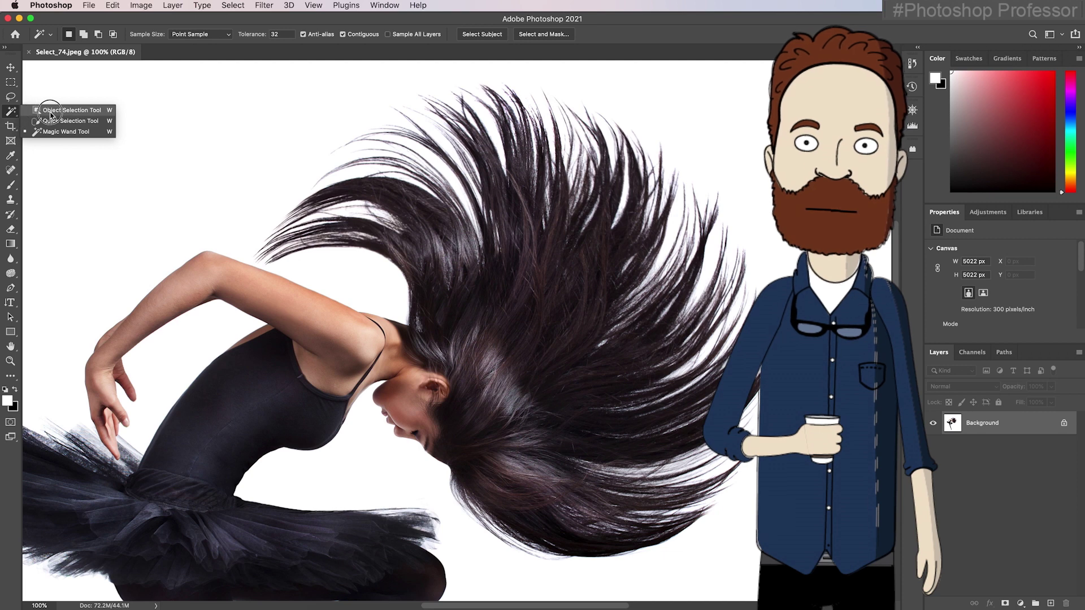
pyautogui.click(63, 110)
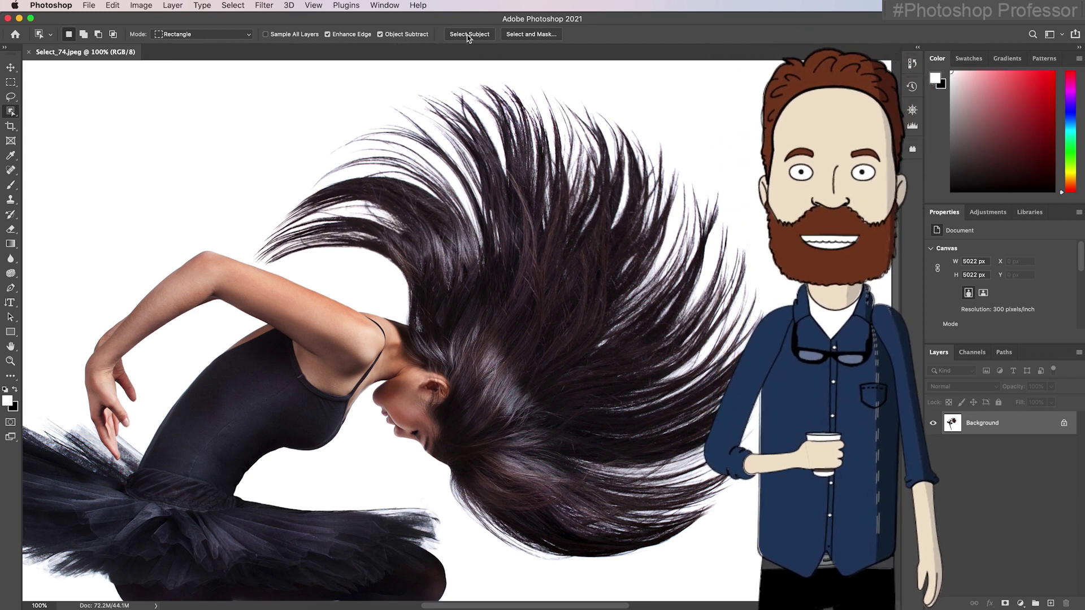
pyautogui.click(522, 35)
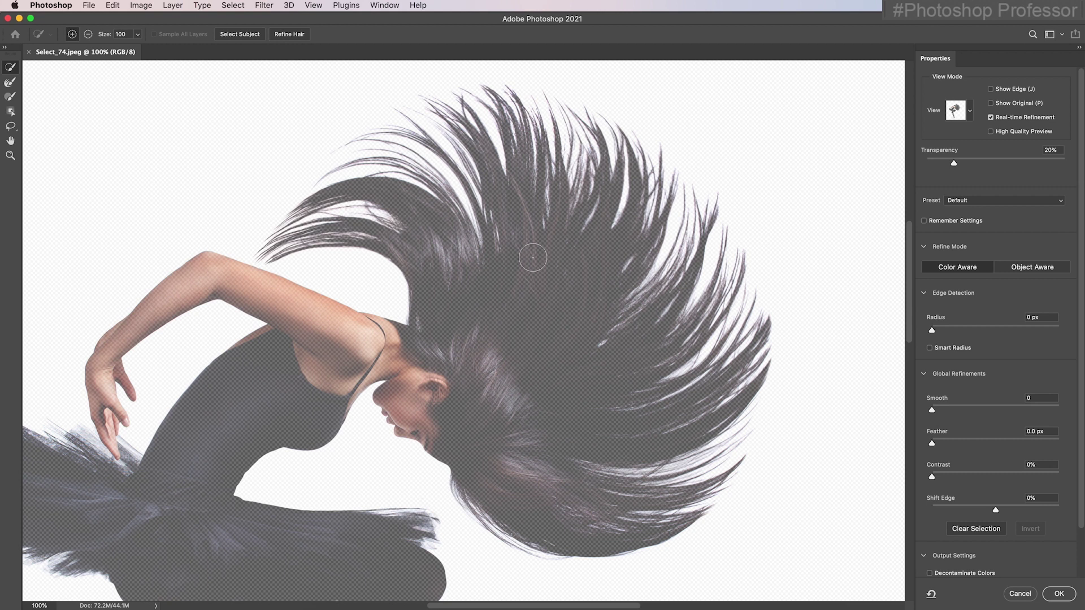
pyautogui.click(971, 113)
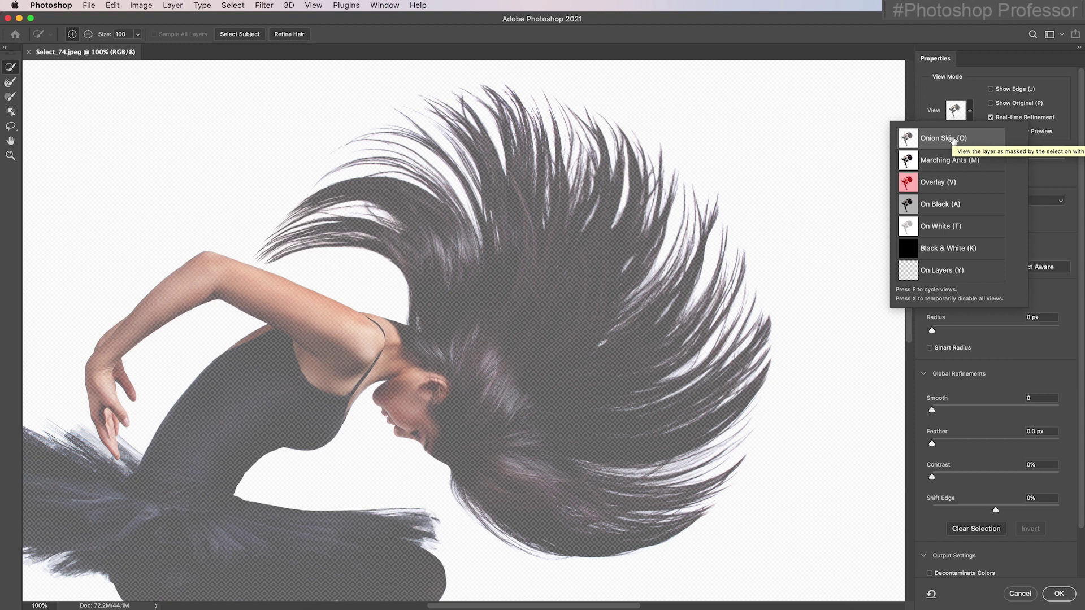
pyautogui.click(955, 250)
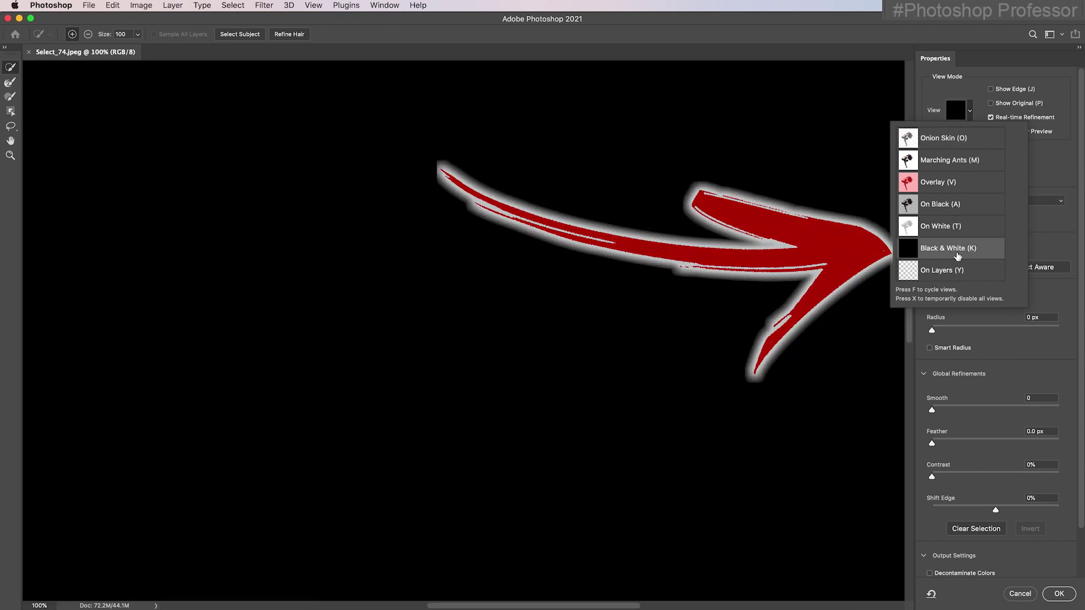
# Select the dancer as the subject, refine her hair, and fill the grey patch on her face with the Quick Selection tool.
pyautogui.click(241, 36)
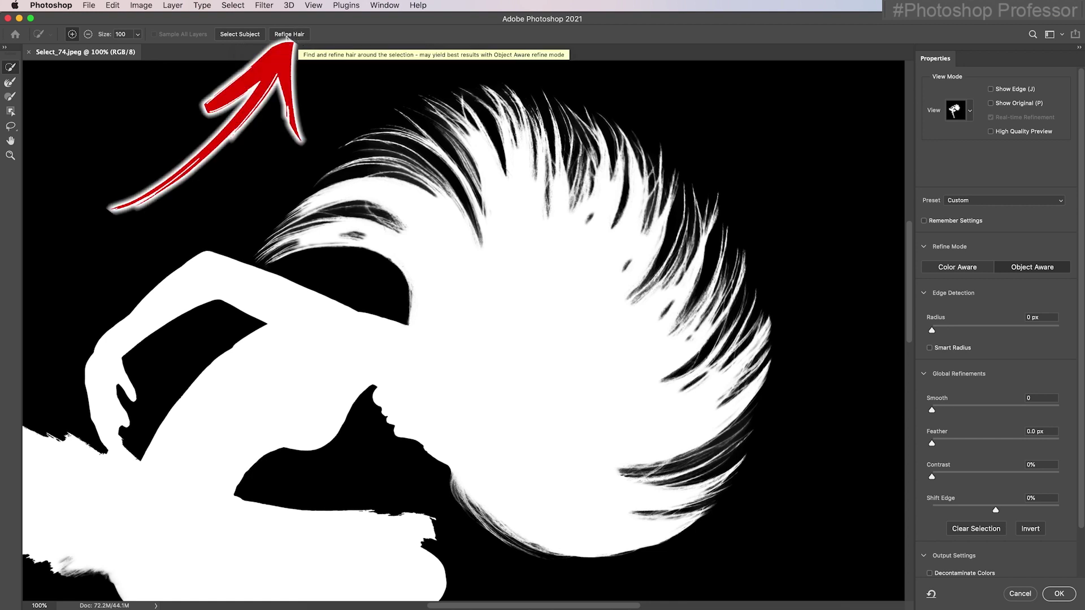
pyautogui.click(289, 34)
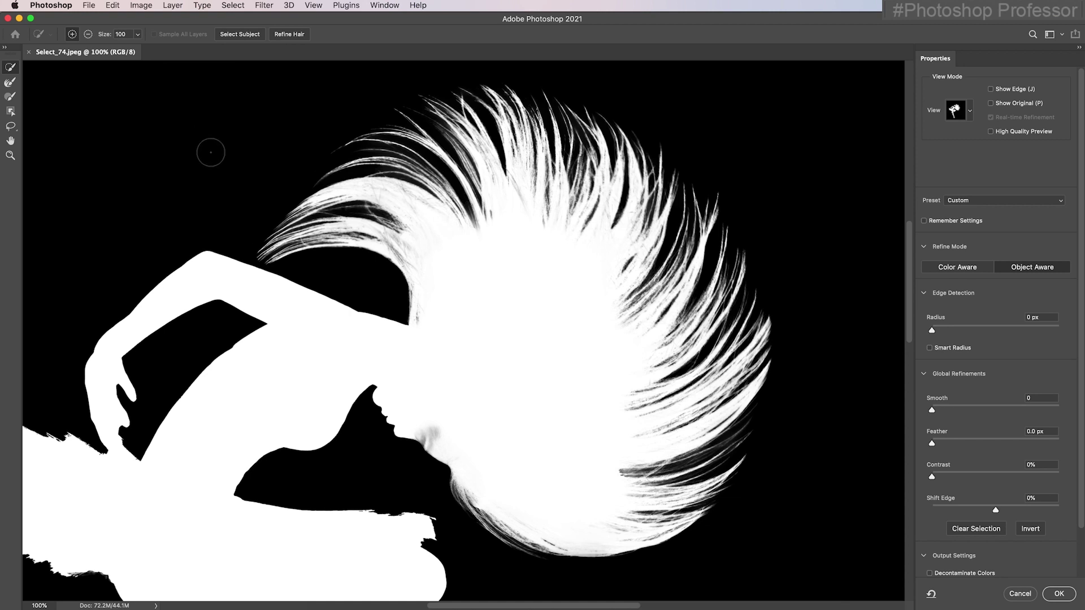
pyautogui.click(11, 82)
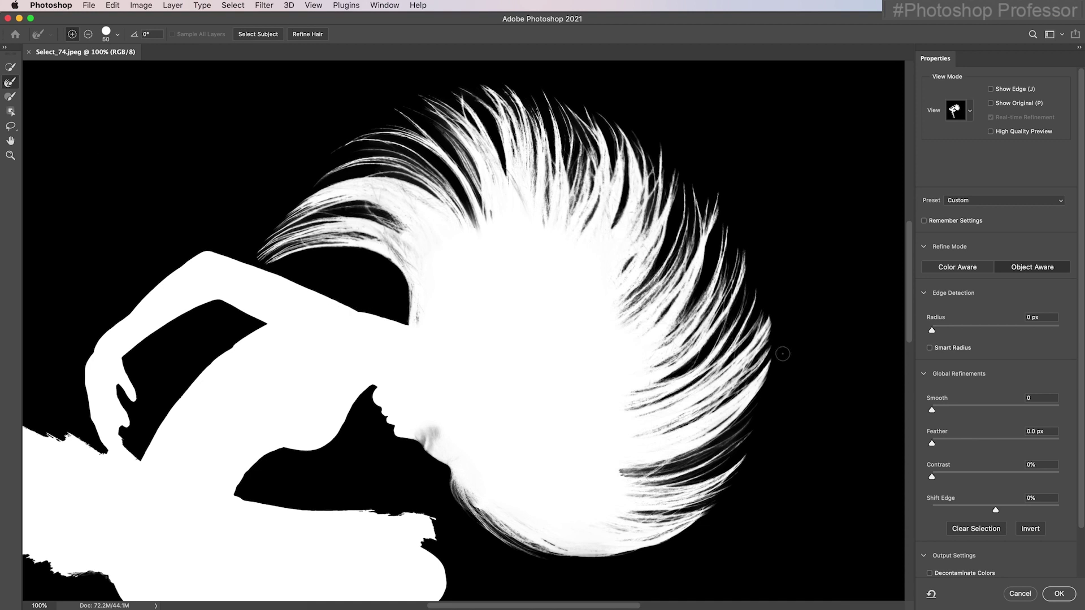
pyautogui.click(10, 67)
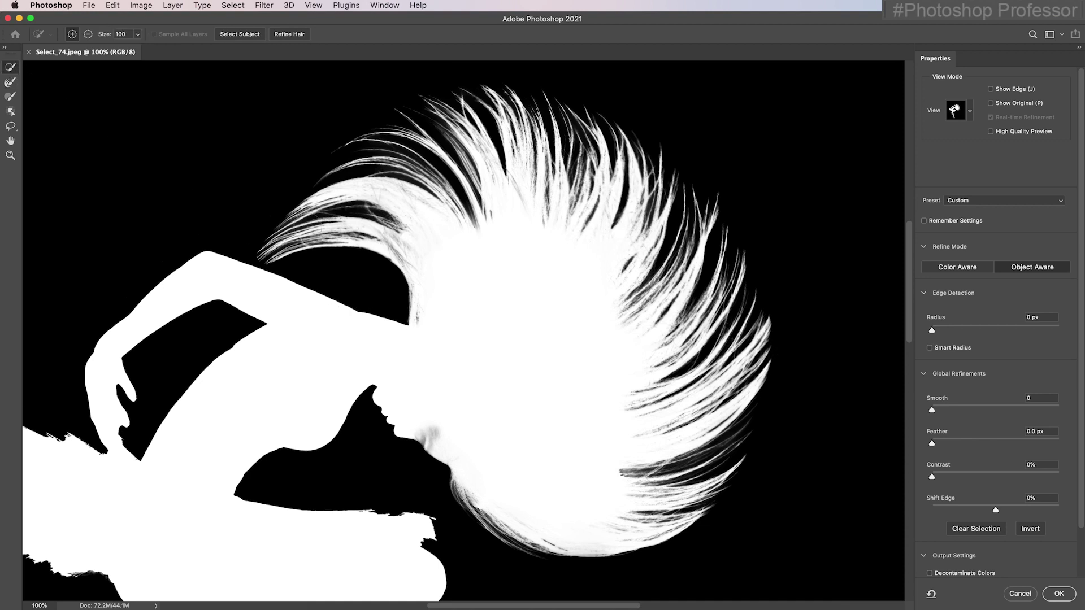
pyautogui.moveTo(434, 424)
pyautogui.mouseDown()
pyautogui.moveTo(417, 416)
pyautogui.moveTo(432, 431)
pyautogui.mouseUp()
# Set the edge detection radius to 1 px with Smart Radius on, and output the selection to a new layer with layer mask.
pyautogui.scroll(-5, 763, 364)
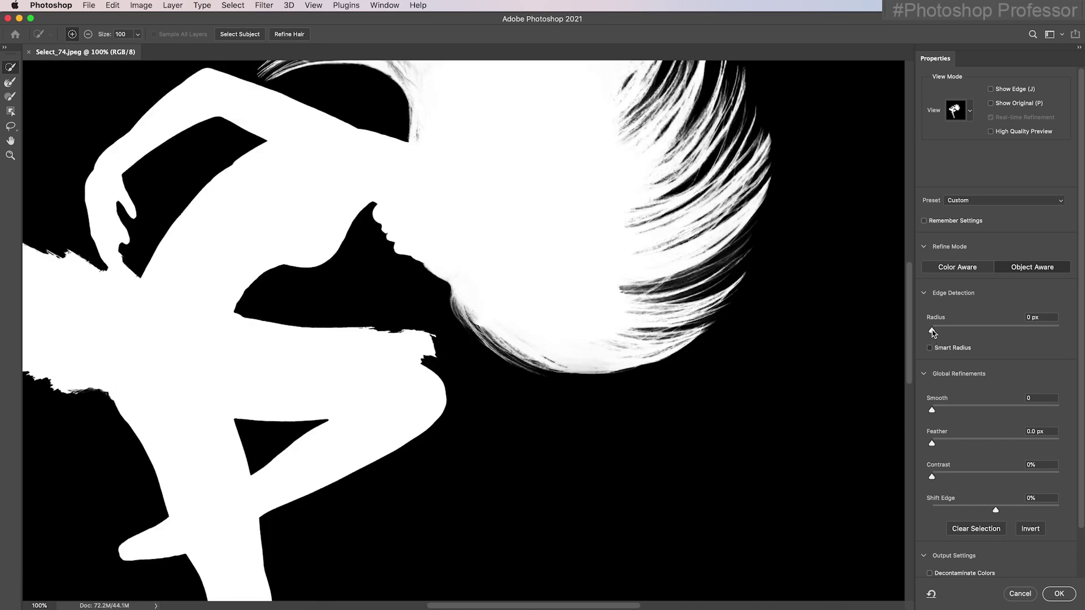
pyautogui.moveTo(934, 334); pyautogui.dragTo(942, 335)
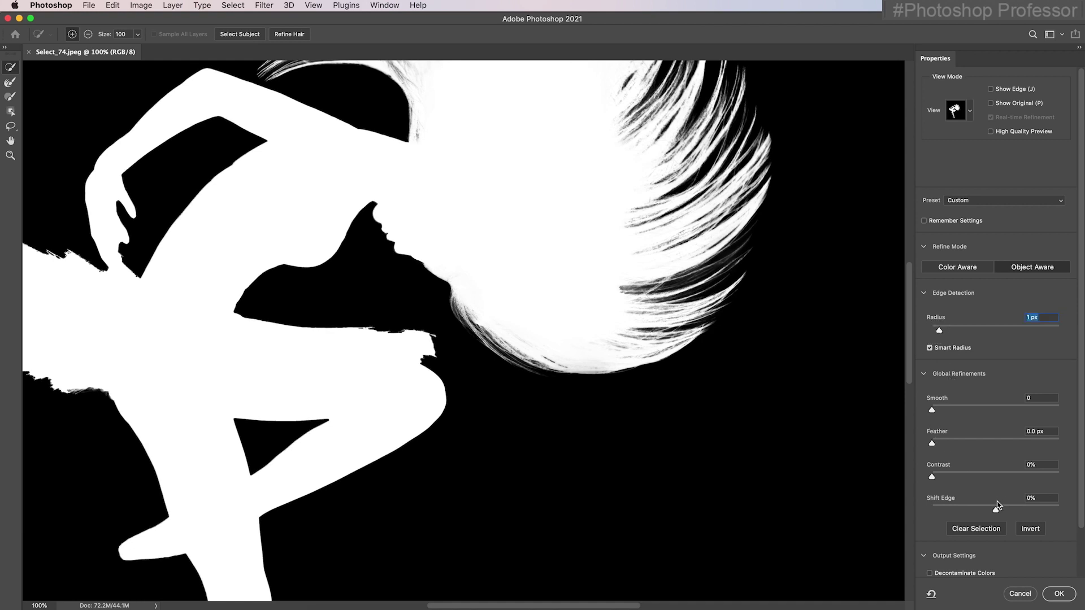
pyautogui.scroll(-2, 997, 505)
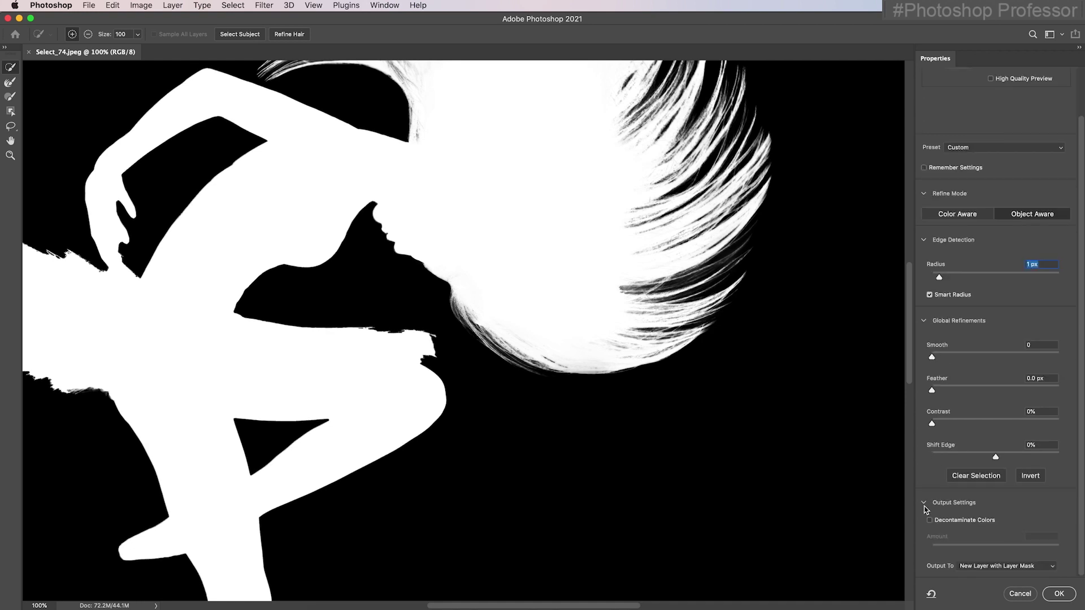
pyautogui.click(1060, 594)
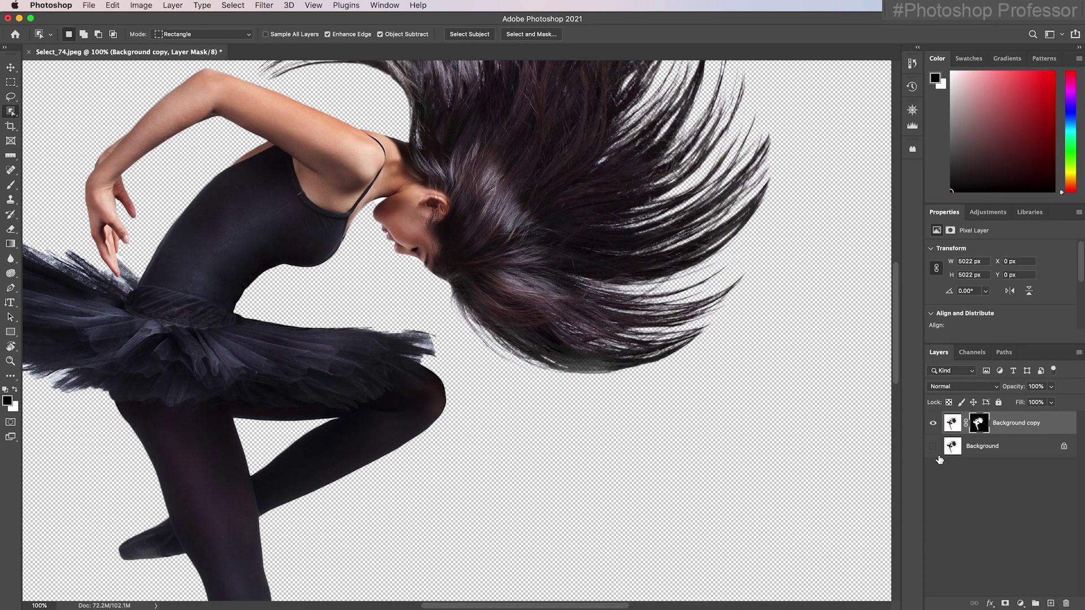
# Add an empty layer between the hidden Background and the masked dancer layer.
pyautogui.press('super+0')
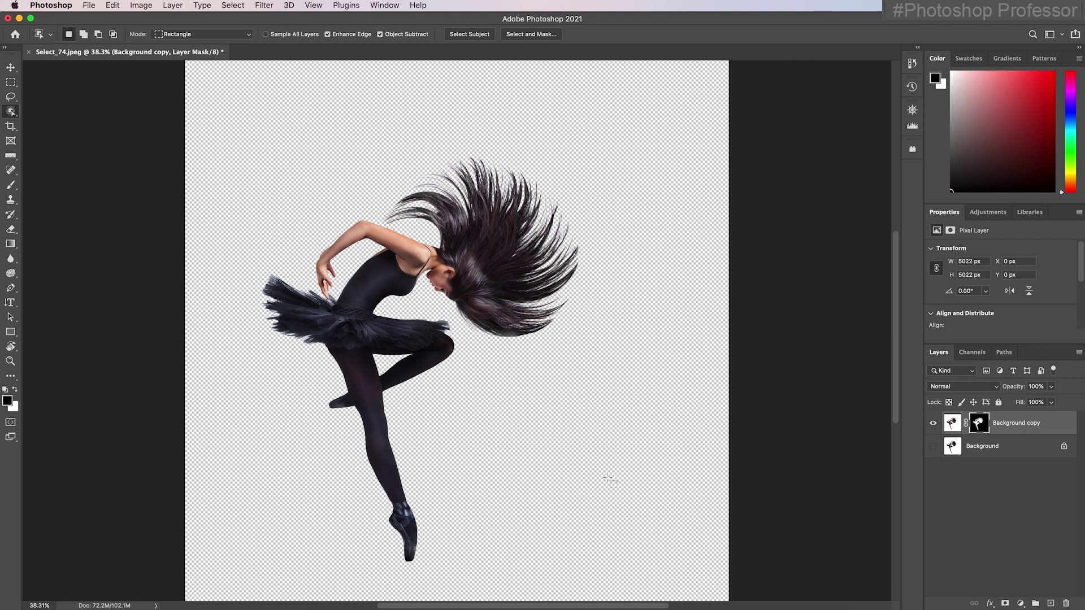
pyautogui.click(1011, 447)
pyautogui.click(1051, 603)
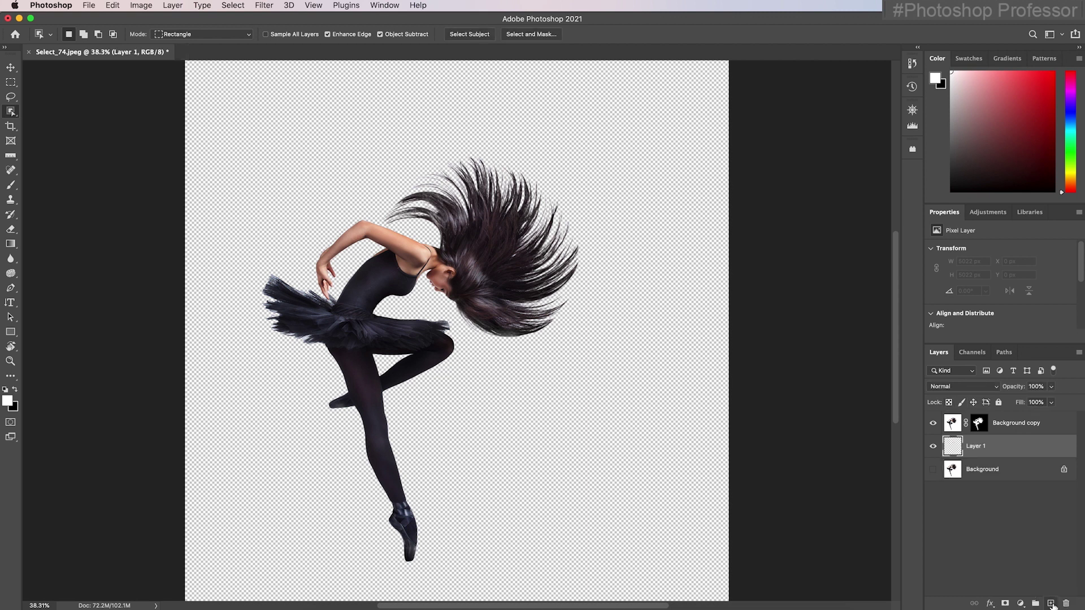
# Draw a linear gradient with the first Blues preset from the canvas's upper-left corner diagonally toward the dancer's arm.
pyautogui.press('g')
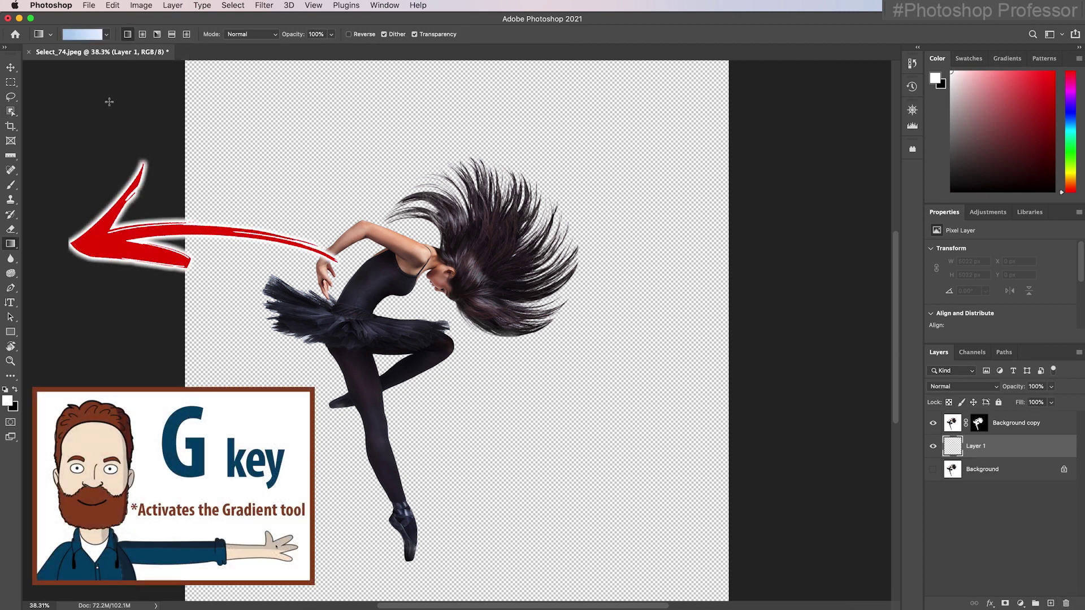
pyautogui.click(106, 35)
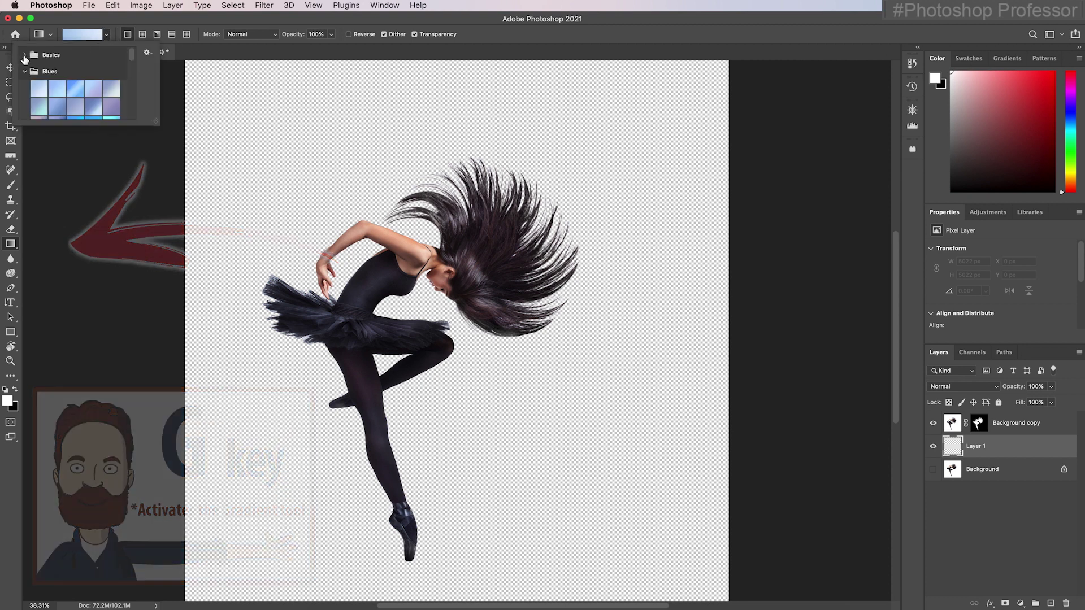
pyautogui.click(24, 56)
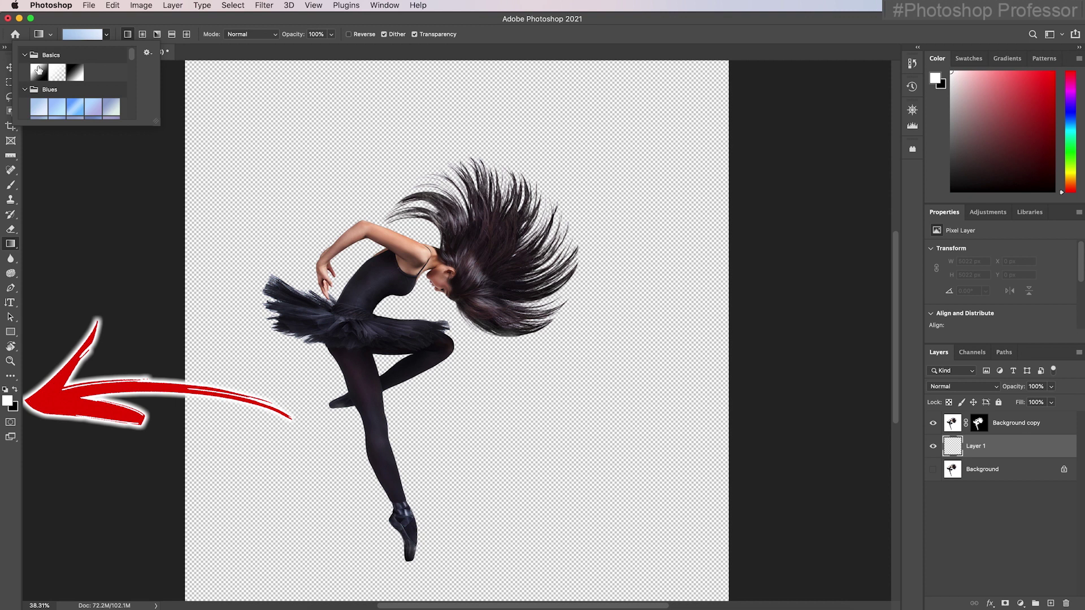
pyautogui.click(26, 57)
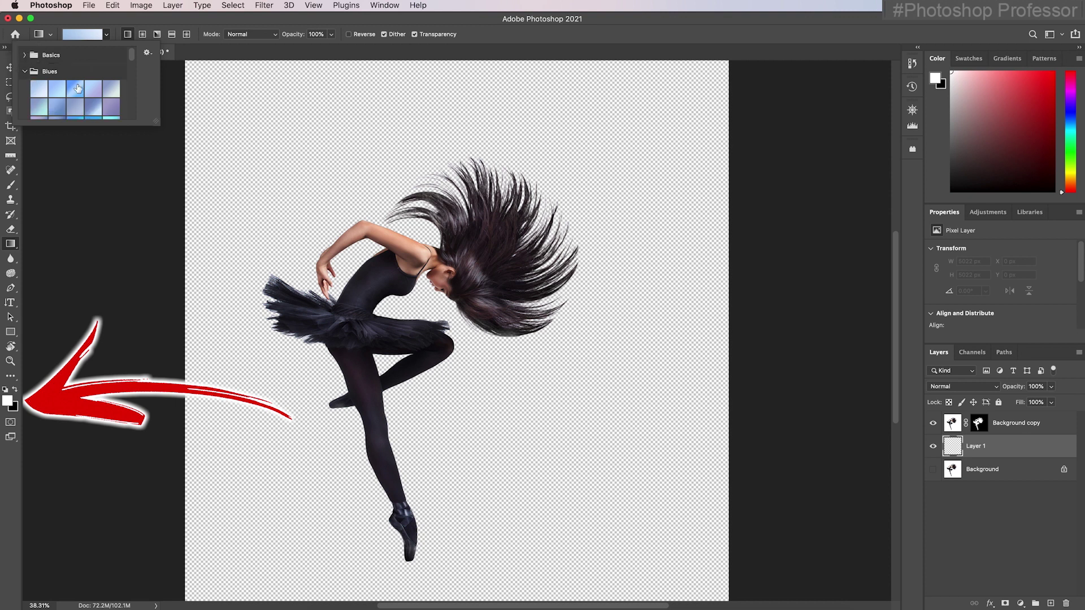
pyautogui.click(48, 91)
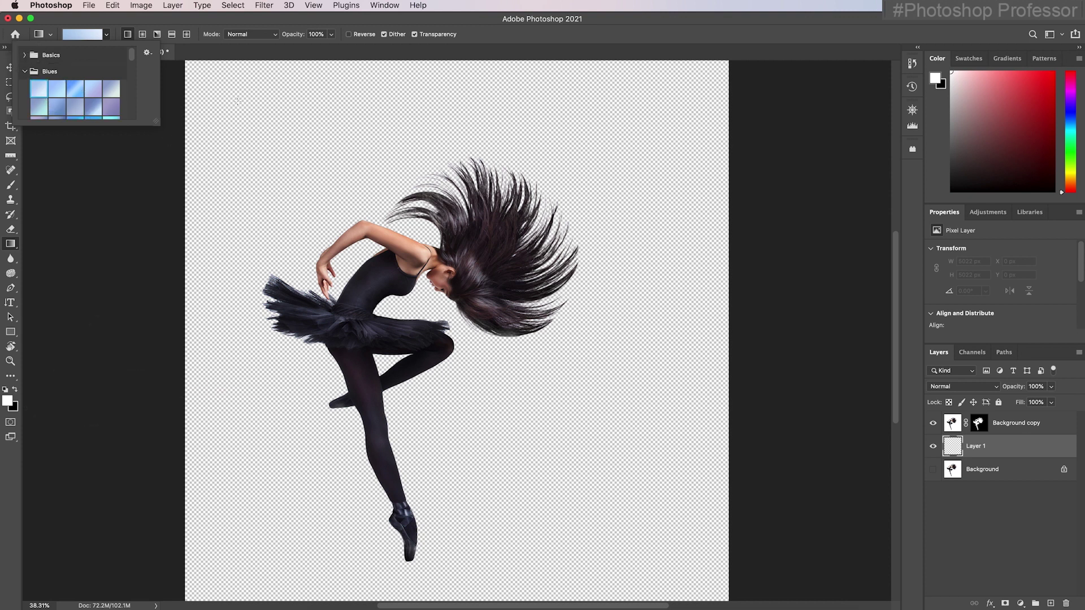
pyautogui.moveTo(195, 74); pyautogui.dragTo(322, 278)
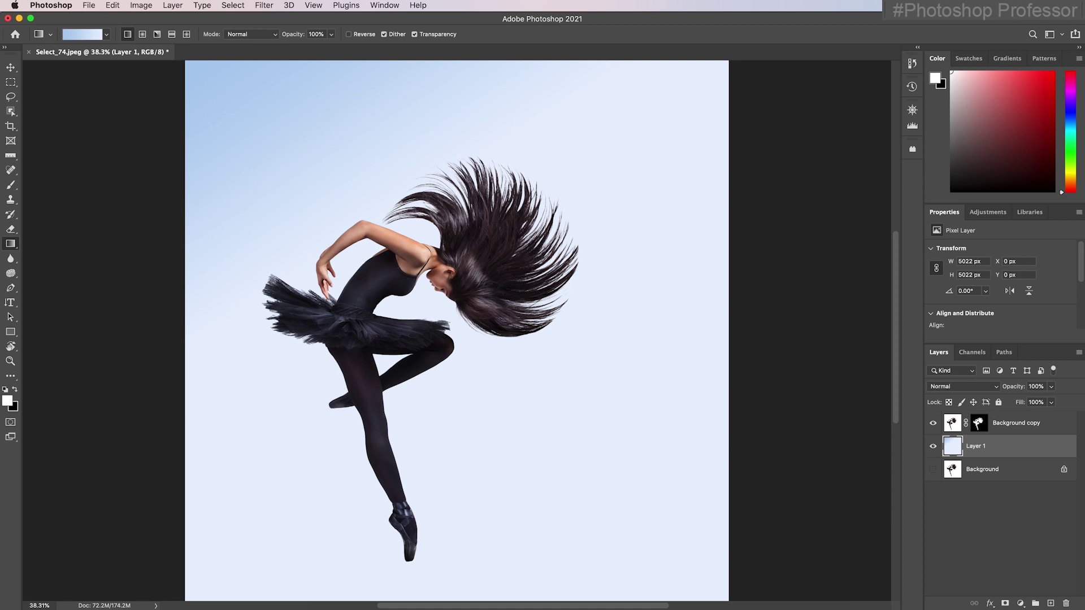
# Add another layer above the gradient and draw the same blue gradient from the canvas's lower-right corner toward the dancer's hair.
pyautogui.click(1050, 602)
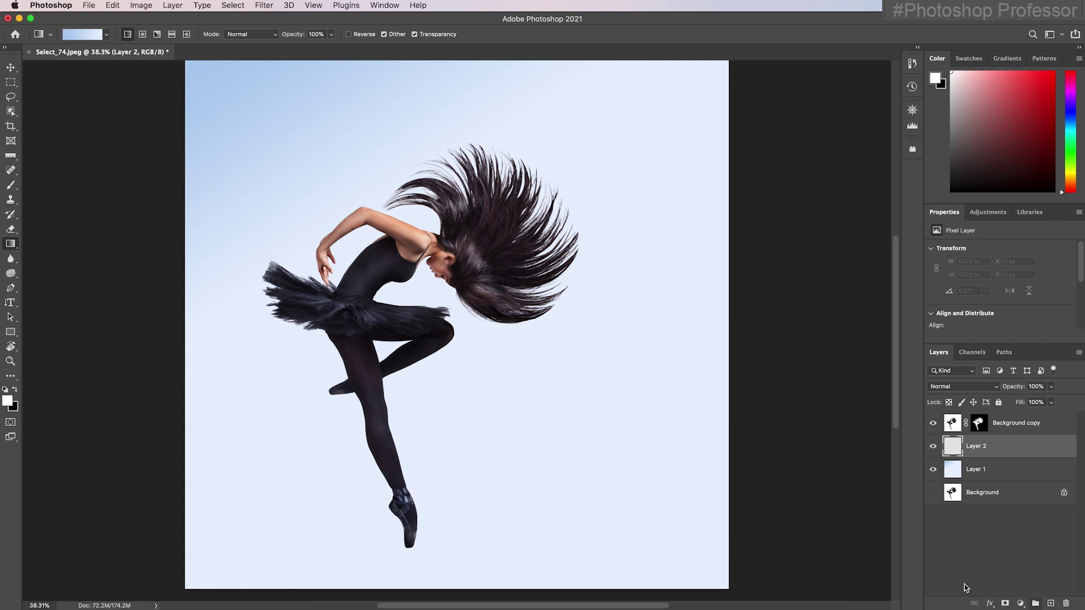
pyautogui.moveTo(684, 550); pyautogui.dragTo(550, 418)
pyautogui.moveTo(651, 532); pyautogui.dragTo(485, 341)
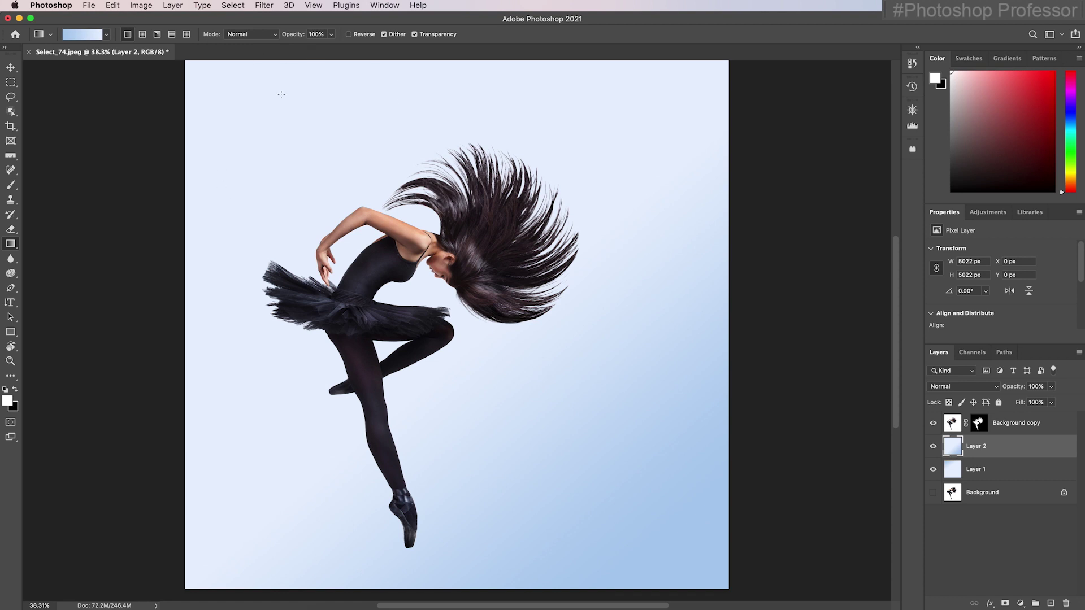
# Set Layer 2's blend mode to Darken and toggle its visibility to compare the background with and without it.
pyautogui.scroll(3, 673, 442)
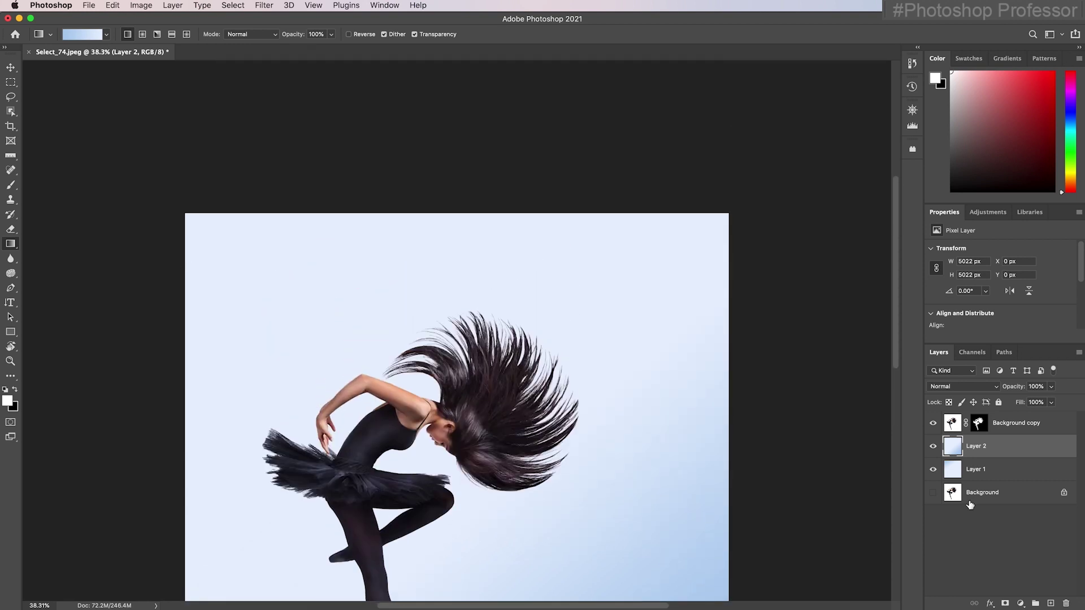
pyautogui.scroll(-3, 819, 453)
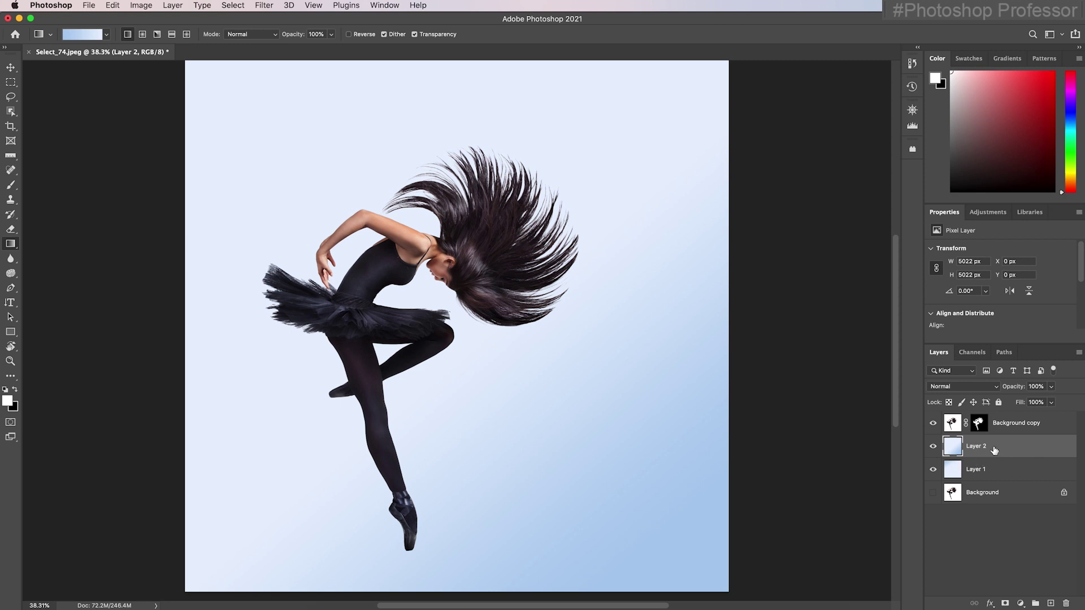
pyautogui.click(971, 387)
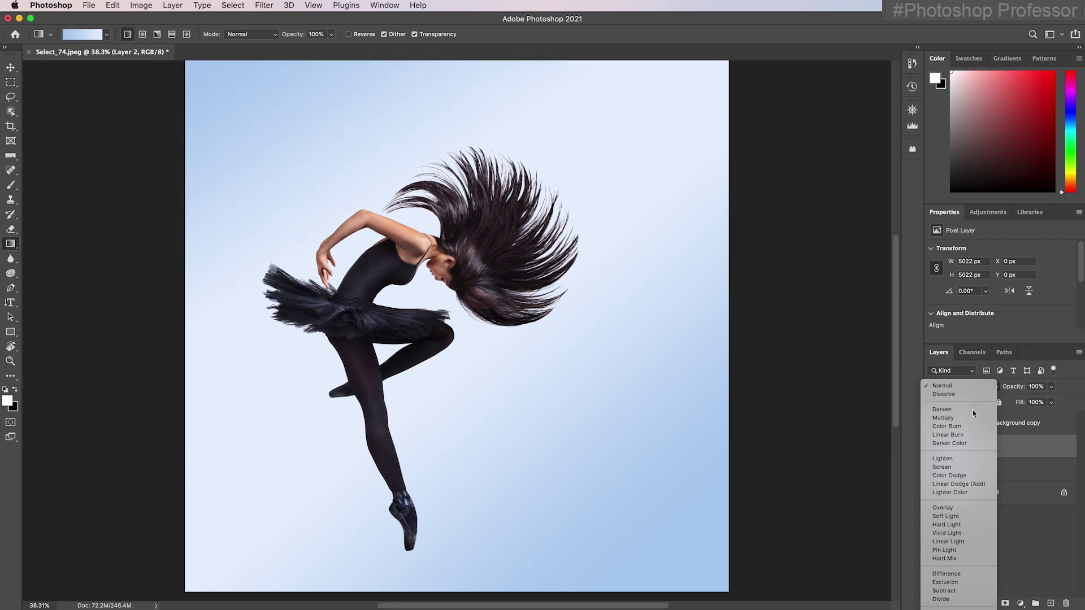
pyautogui.click(961, 409)
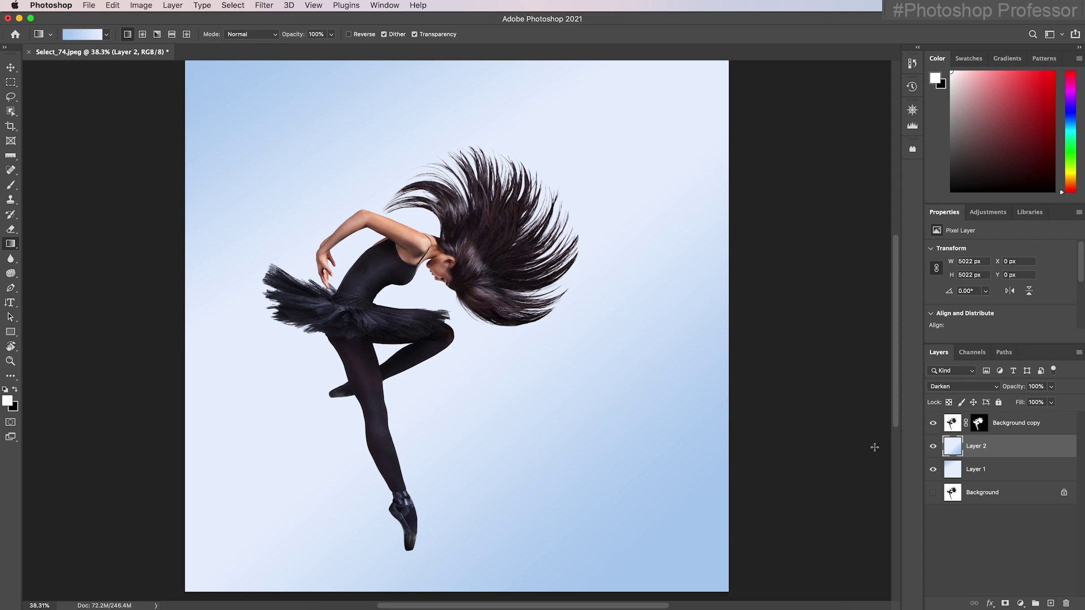
pyautogui.click(932, 448)
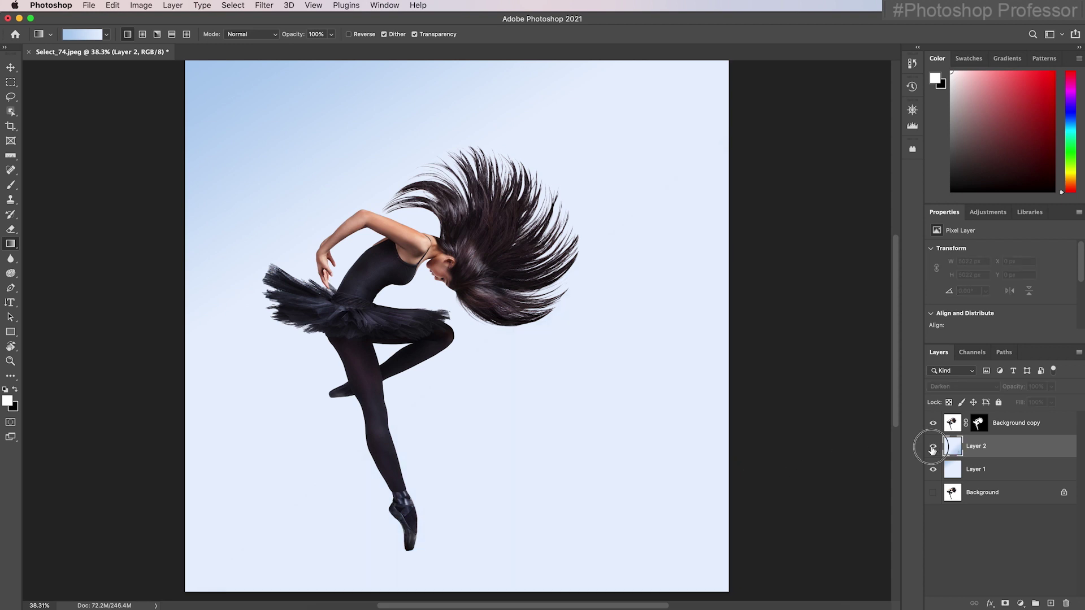
pyautogui.click(932, 448)
pyautogui.click(932, 448)
pyautogui.click(932, 448)
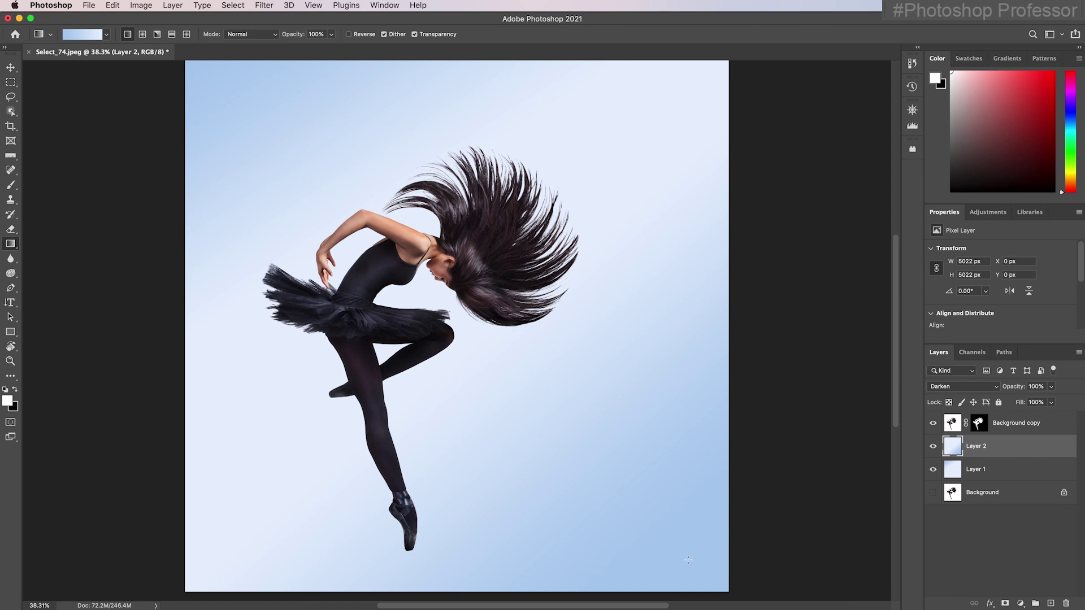
# Redraw the lower-right gradient on Layer 2 up to the dancer's hair, and a shorter upper-left gradient on Layer 1.
pyautogui.moveTo(662, 536); pyautogui.dragTo(542, 415)
pyautogui.moveTo(652, 537); pyautogui.dragTo(539, 414)
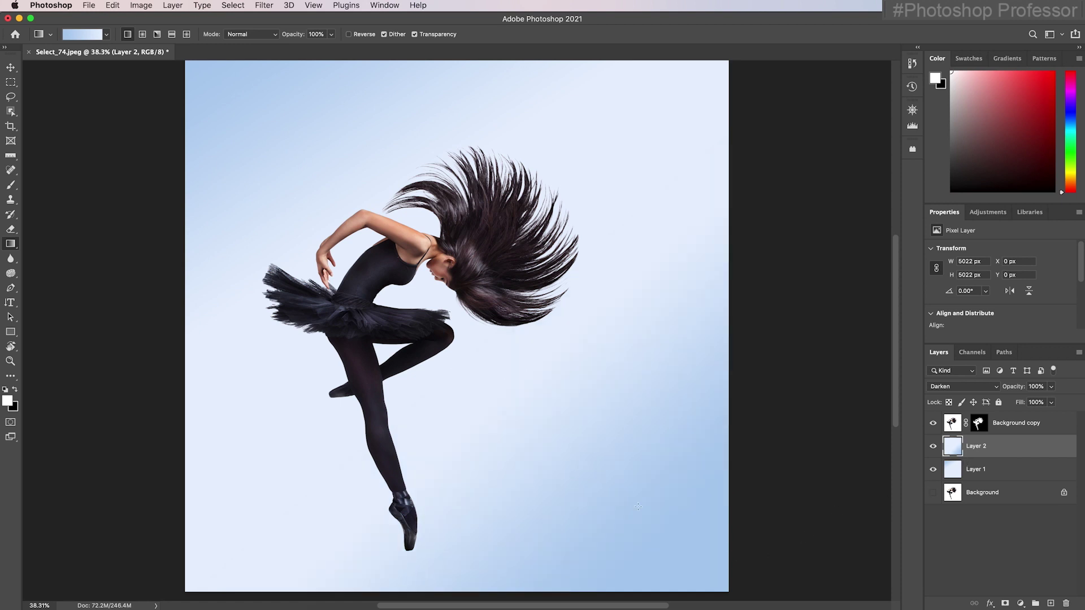
pyautogui.moveTo(686, 534); pyautogui.dragTo(478, 336)
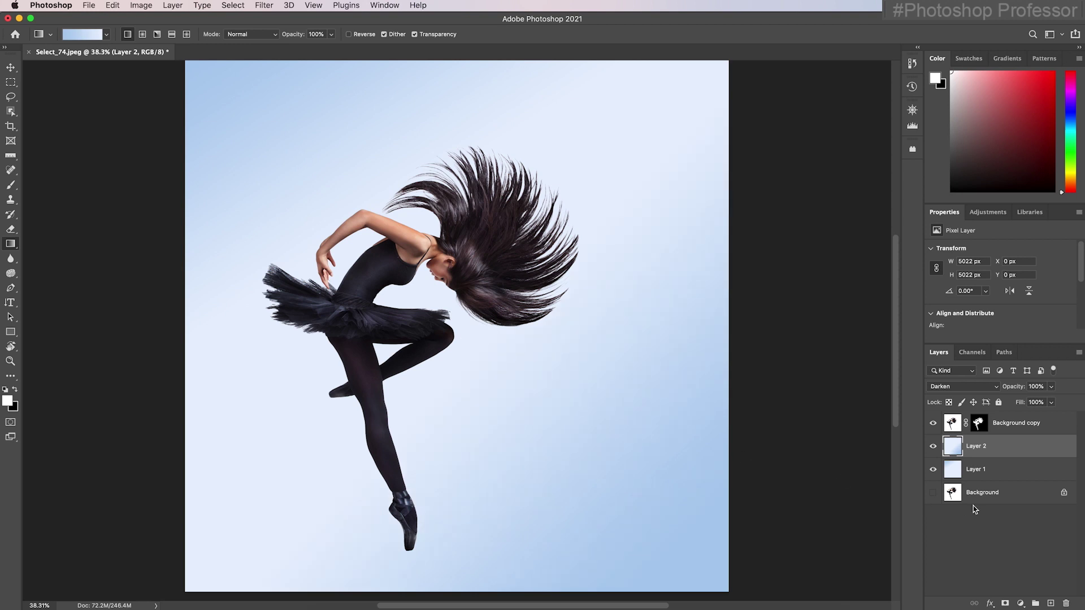
pyautogui.click(983, 473)
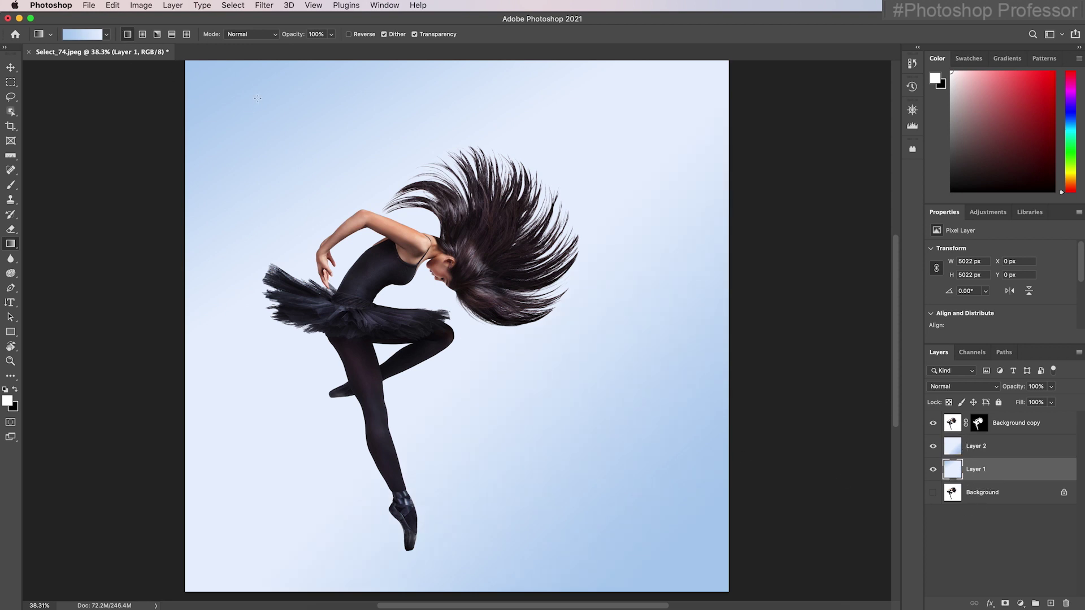
pyautogui.moveTo(257, 99); pyautogui.dragTo(331, 222)
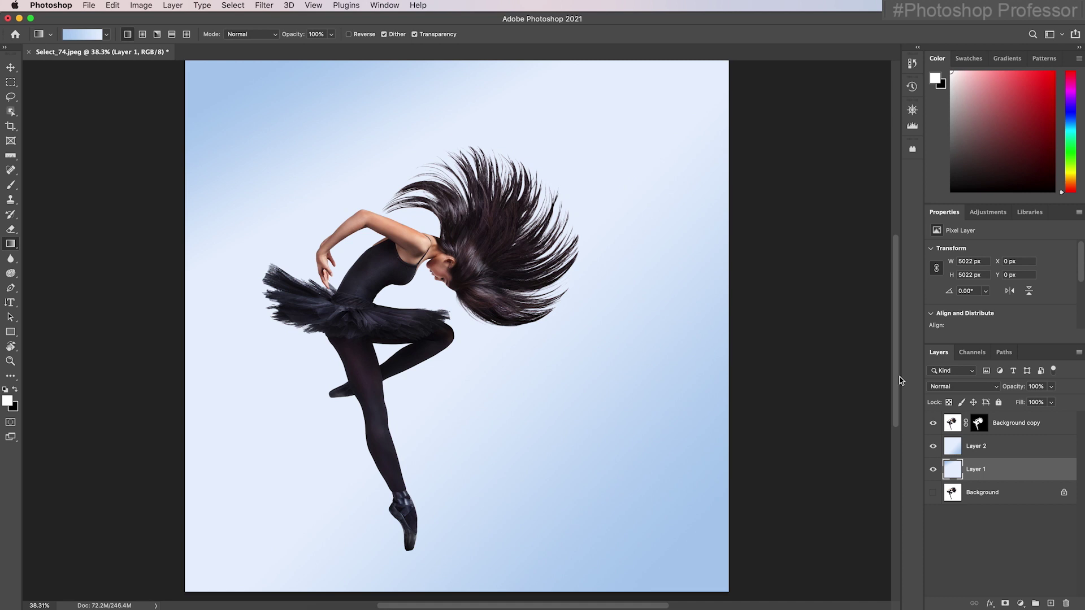
# Zoom in on the dancer's hair and examine the masked strands against the blue gradient background.
pyautogui.press('super+space')
pyautogui.click(474, 226)
pyautogui.click(475, 225)
pyautogui.click(480, 209)
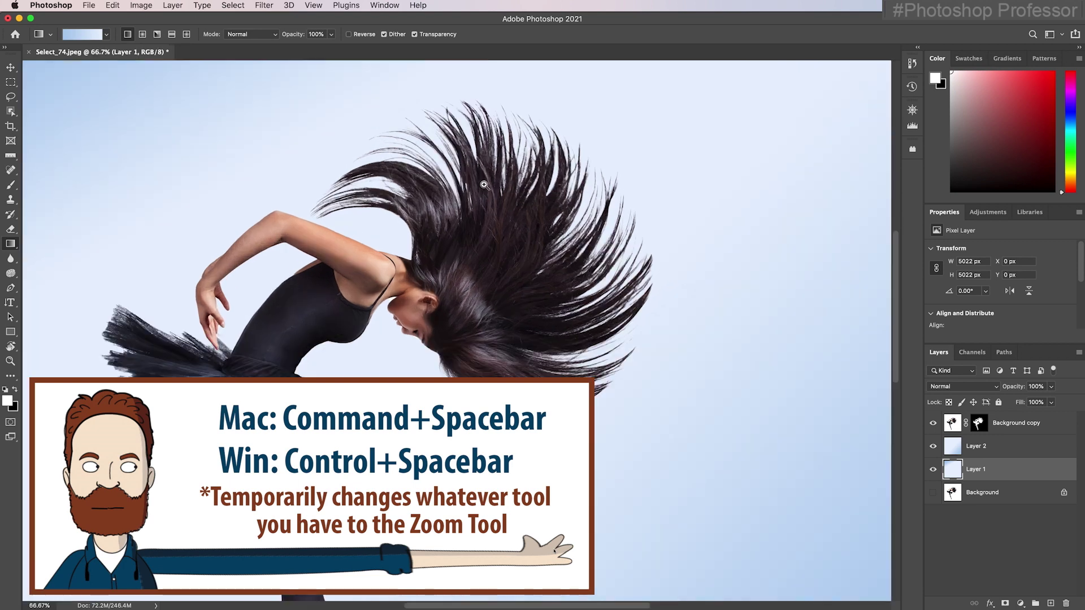
pyautogui.click(477, 187)
pyautogui.moveTo(475, 184); pyautogui.dragTo(523, 186)
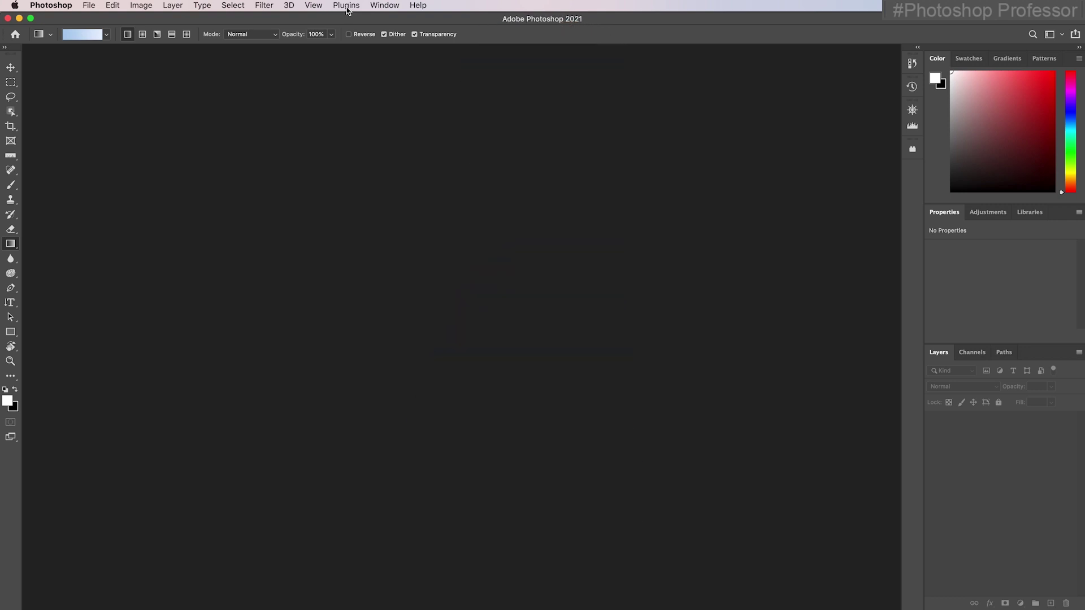
# Open the Creative Cloud plugin marketplace, look over the essential plugins, and list all available plugins.
pyautogui.click(346, 6)
pyautogui.click(362, 18)
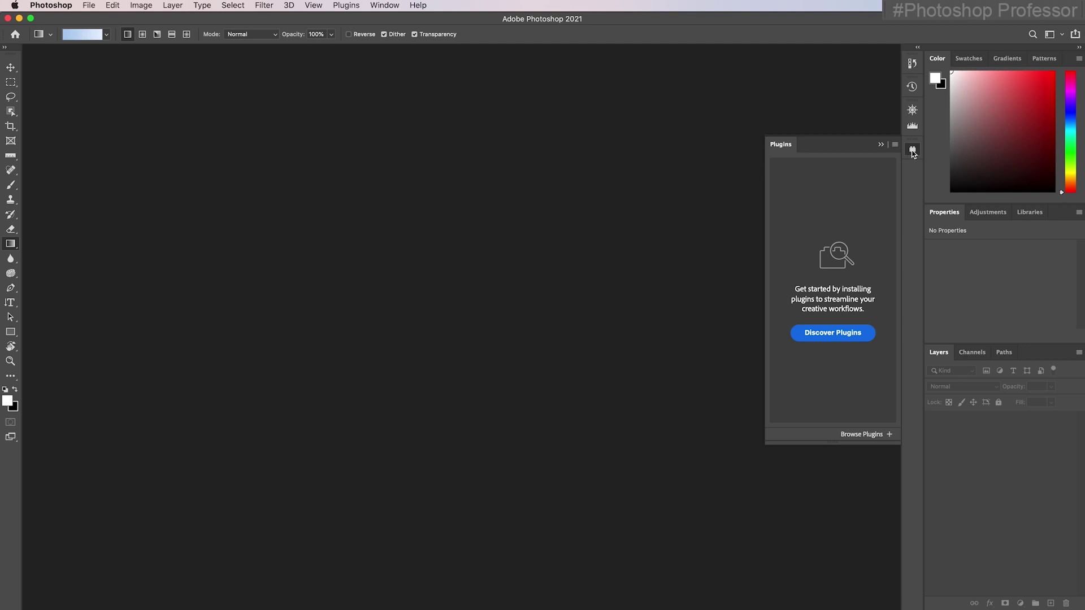
pyautogui.click(831, 341)
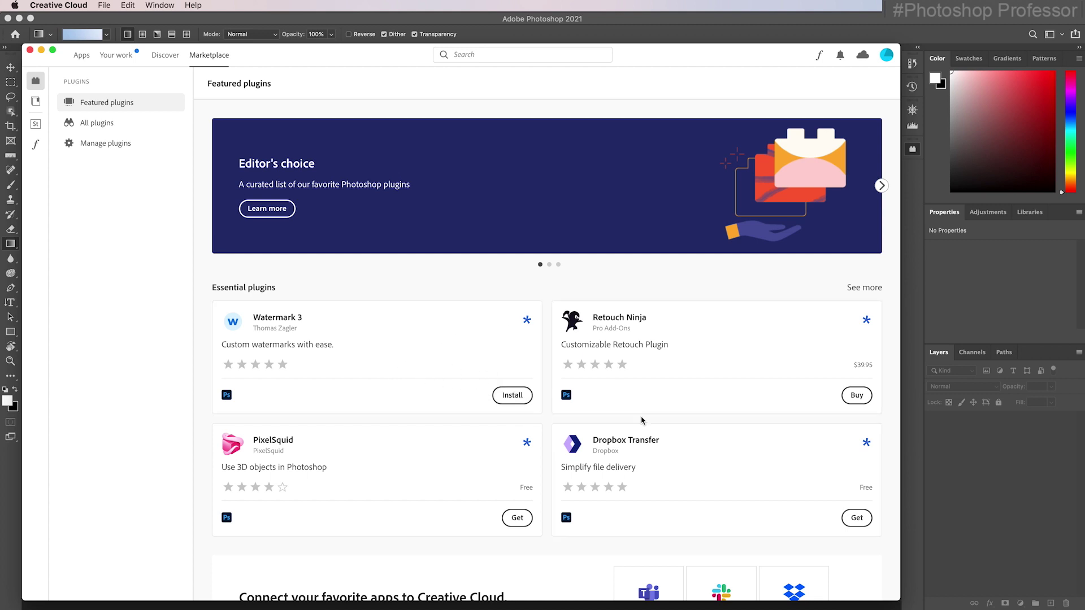
pyautogui.click(868, 290)
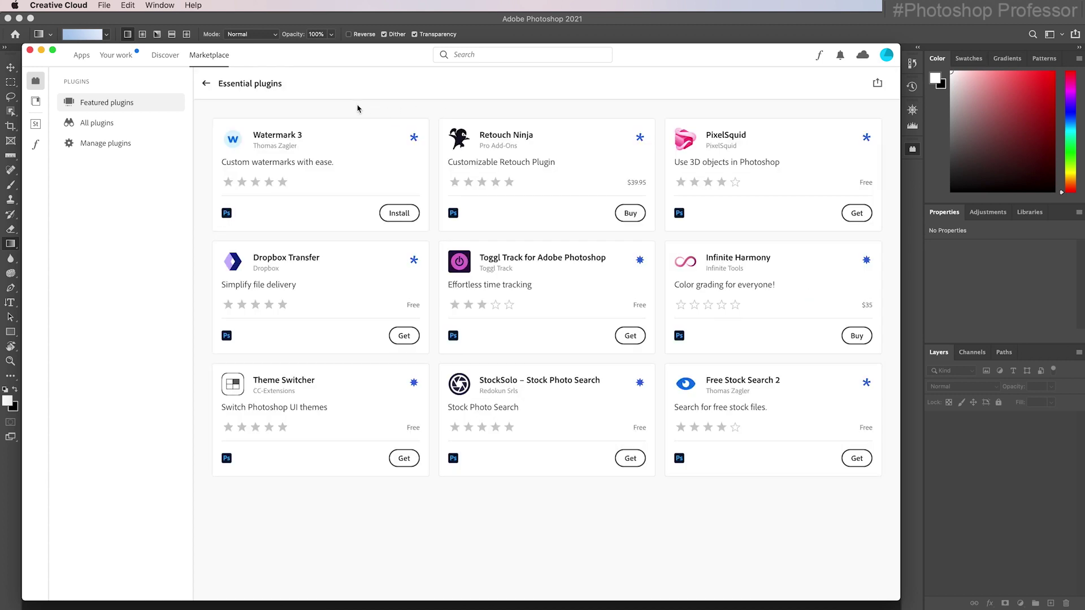
pyautogui.click(95, 129)
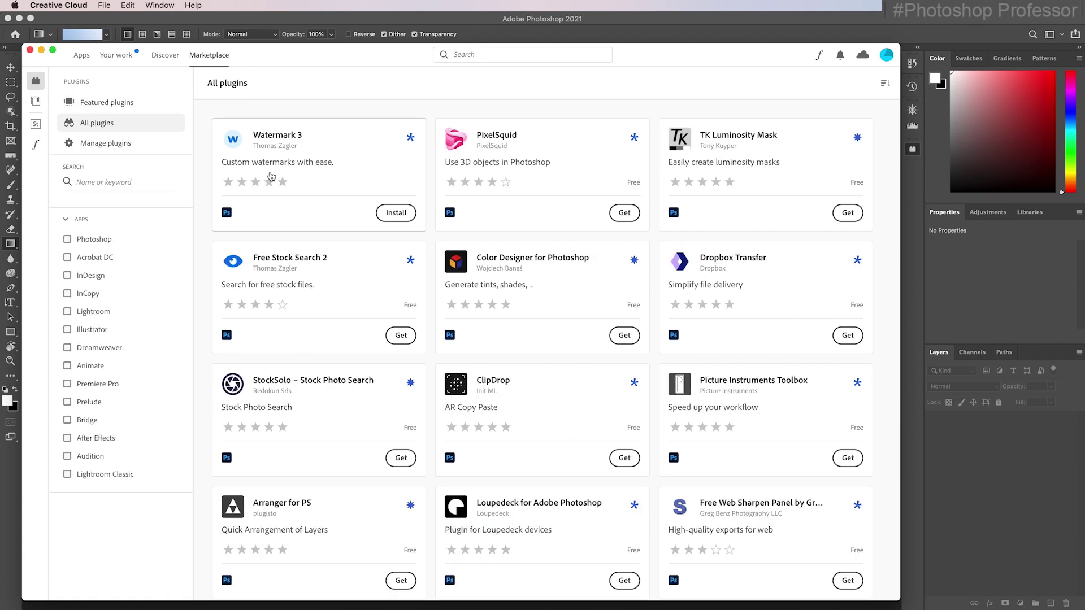
# Install the Floating Adjustments plugin, entering the administrator password to authorise it, and close the marketplace.
pyautogui.scroll(-3, 503, 305)
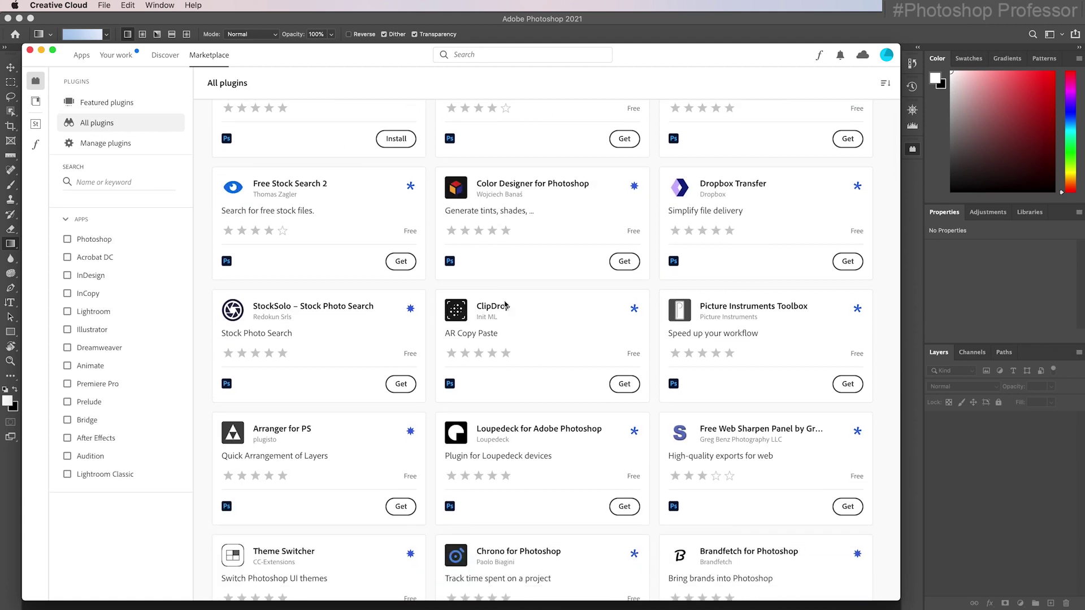
pyautogui.scroll(-10, 506, 305)
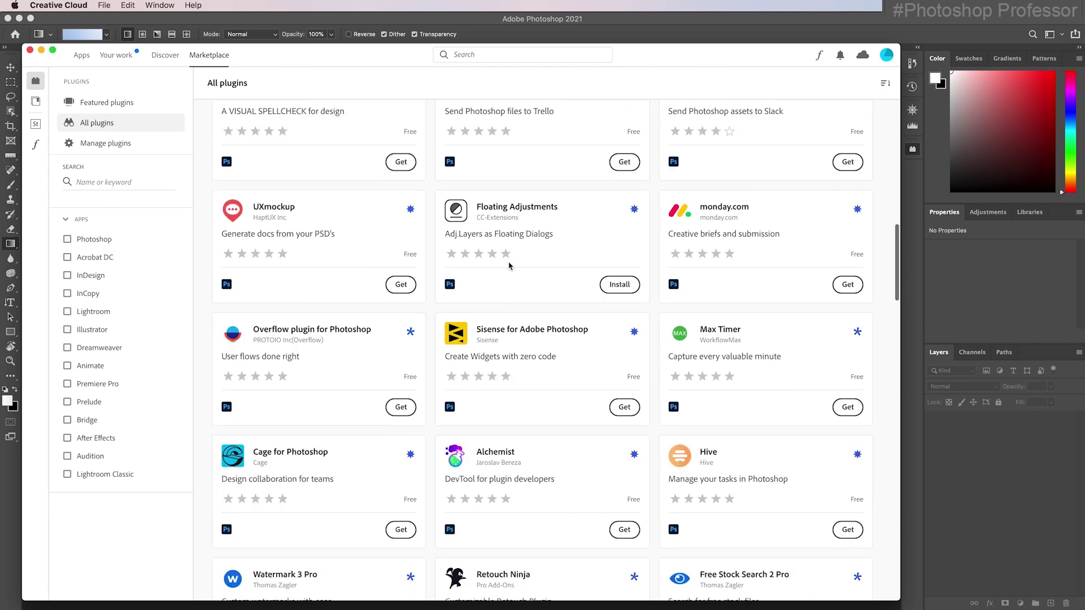
pyautogui.click(621, 286)
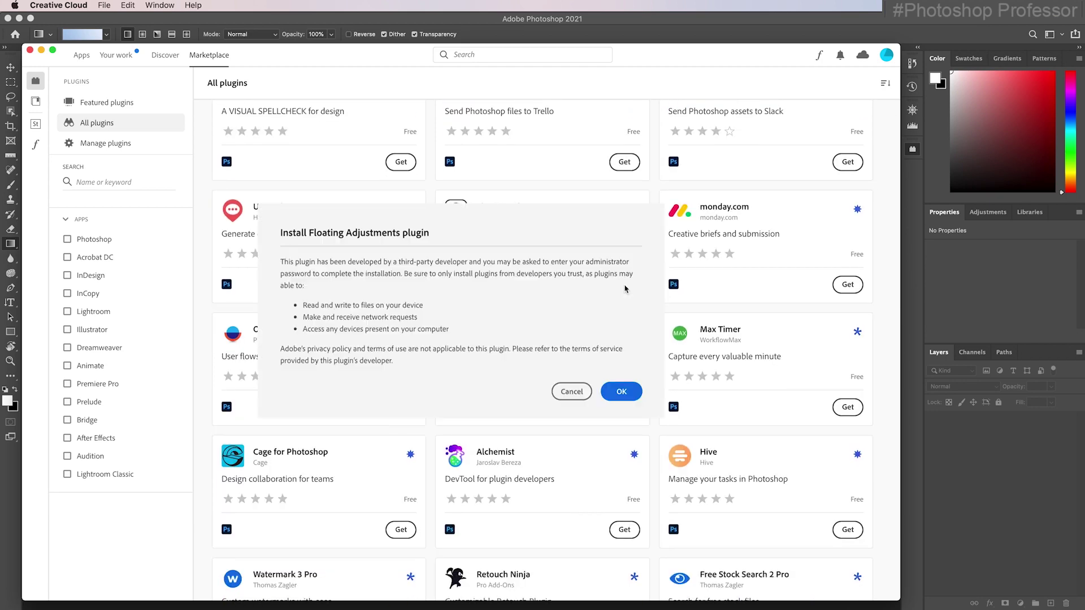
pyautogui.click(620, 391)
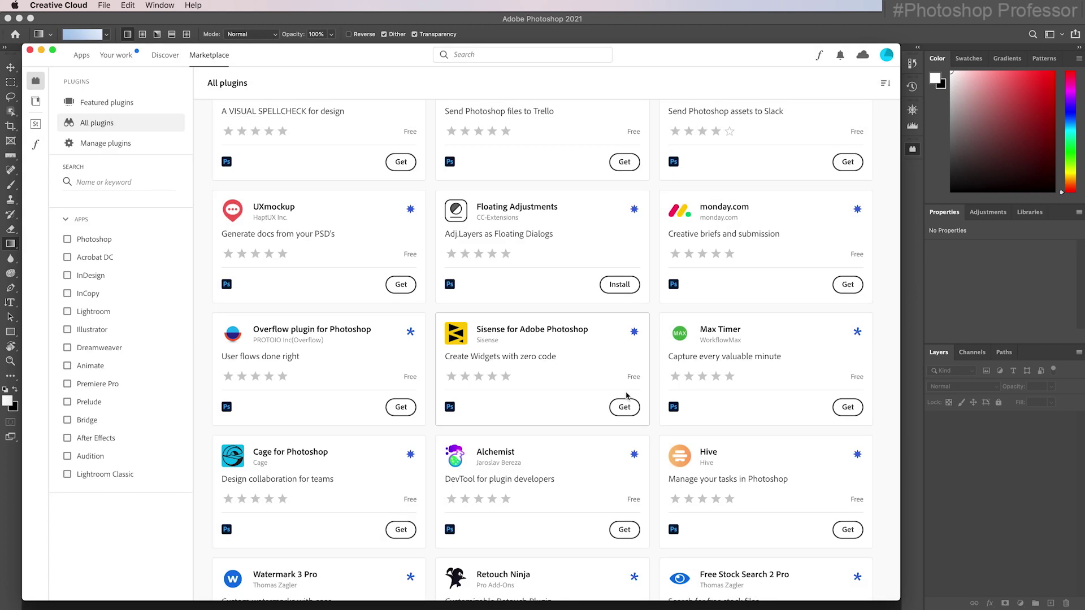
pyautogui.write('•')
pyautogui.press('Return')
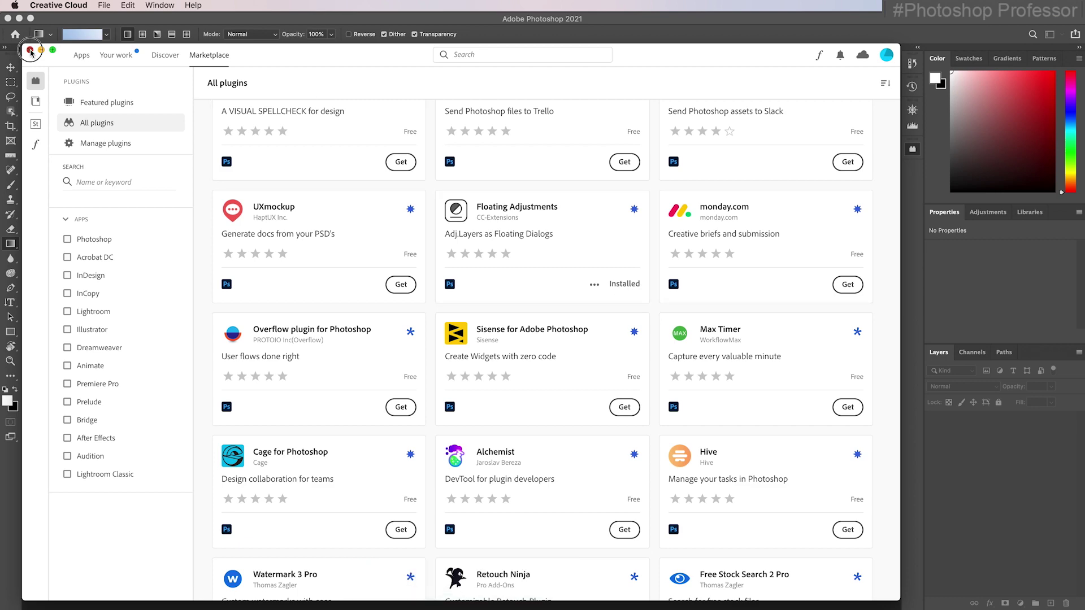
pyautogui.click(30, 49)
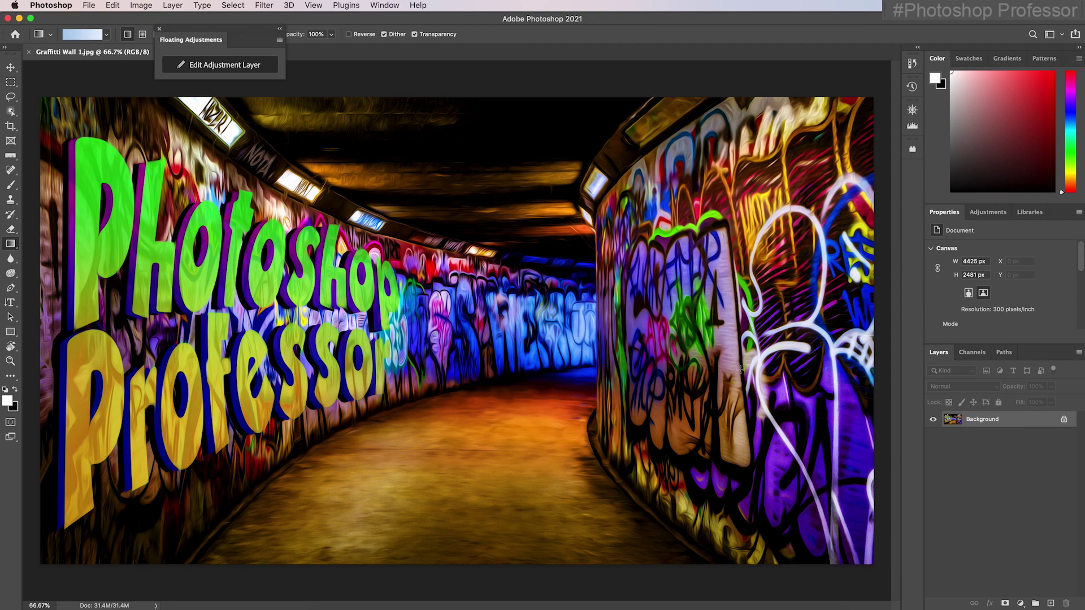
# Open the Levels image adjustment on the graffiti photo to inspect its movable dialog, and cancel it without changes.
pyautogui.click(141, 5)
pyautogui.moveTo(206, 43)
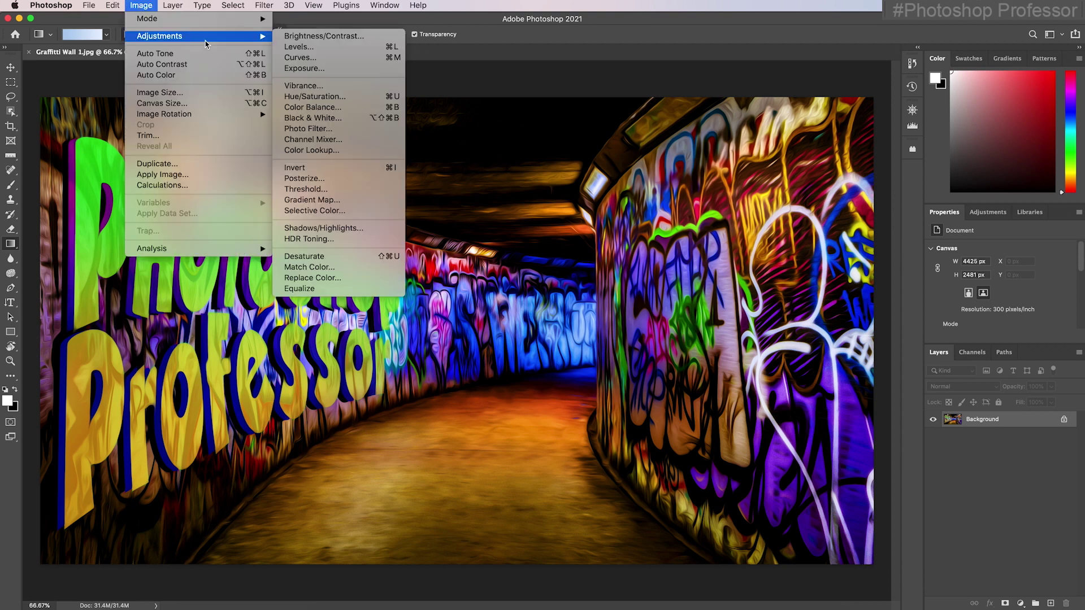
pyautogui.click(321, 52)
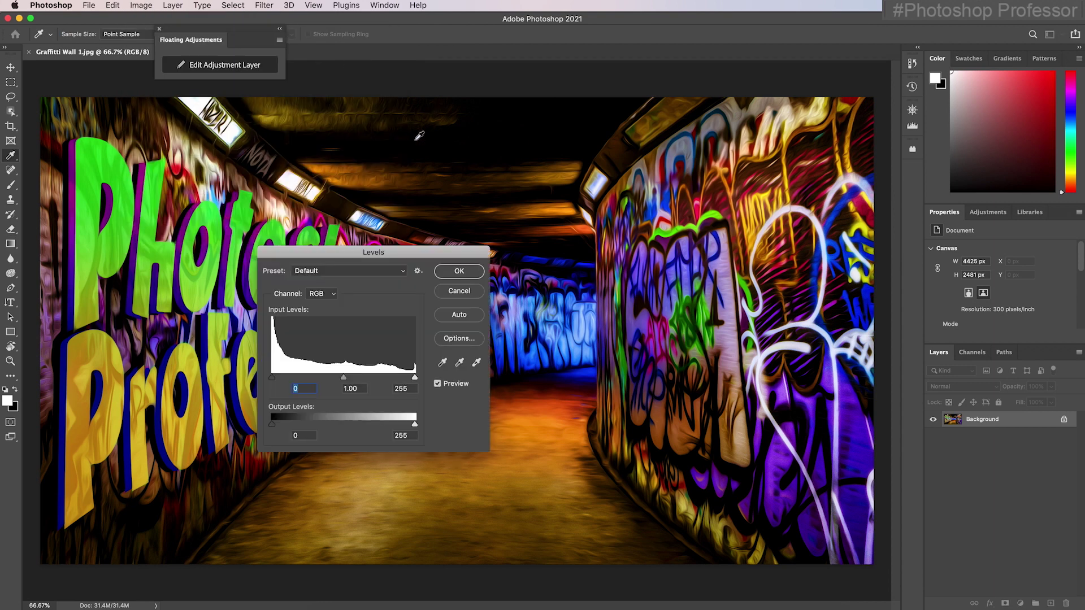
pyautogui.moveTo(421, 244); pyautogui.dragTo(539, 208)
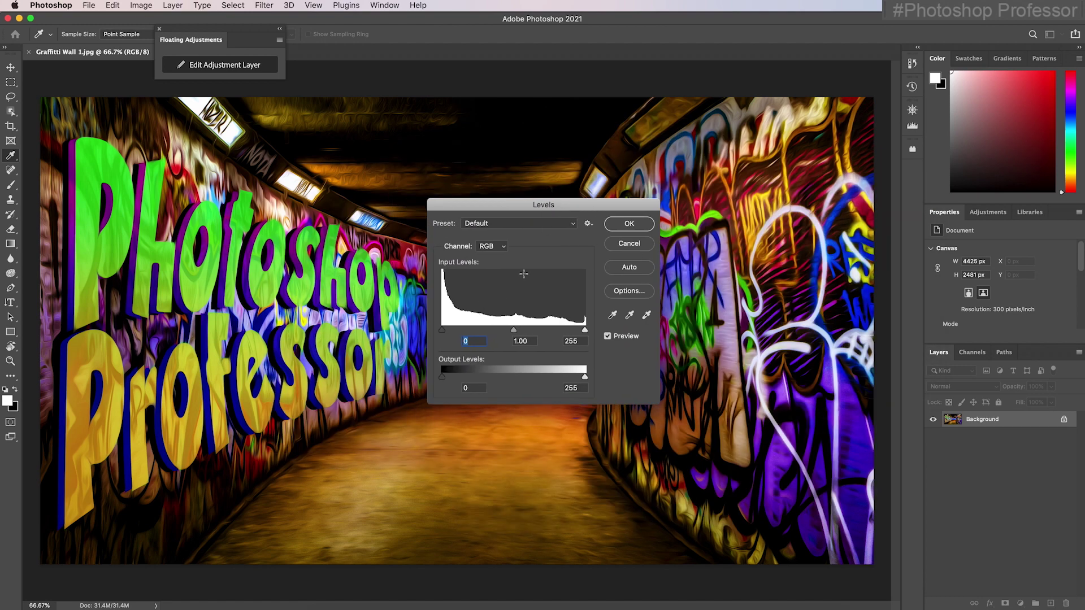
pyautogui.click(640, 248)
pyautogui.press('g')
# Add a Levels adjustment layer above the Background with the midtone input at 1.72, and select its adjustment to view the settings.
pyautogui.click(988, 213)
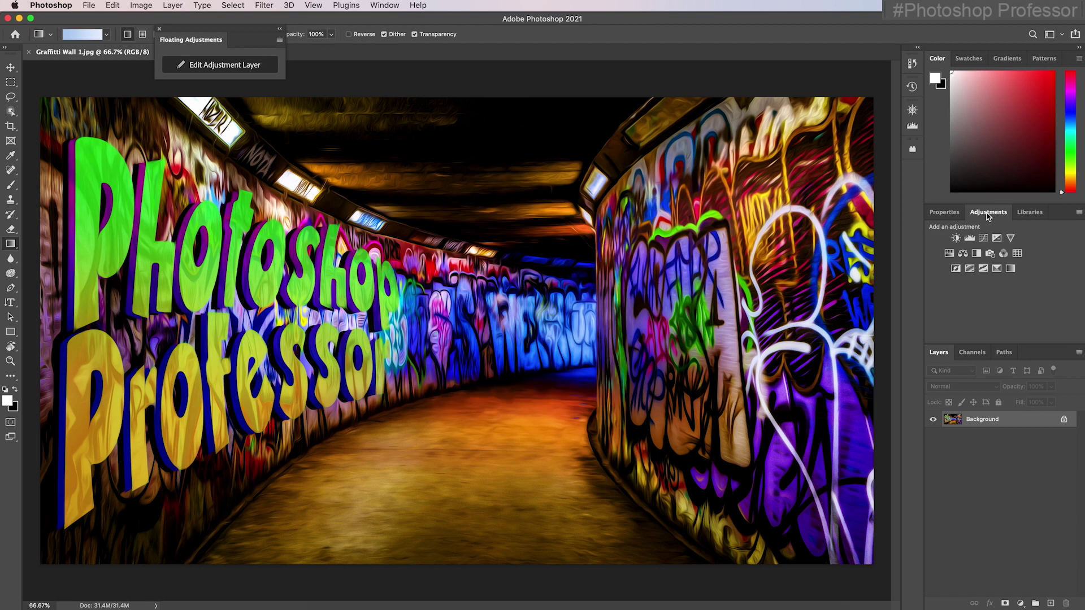
pyautogui.click(969, 238)
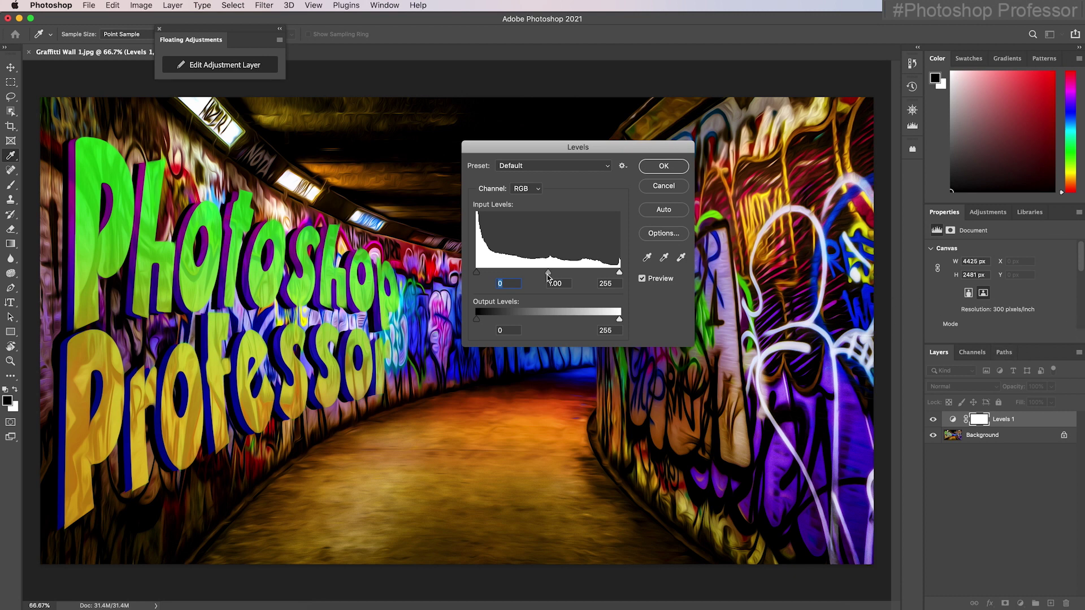
pyautogui.moveTo(548, 276); pyautogui.dragTo(520, 276)
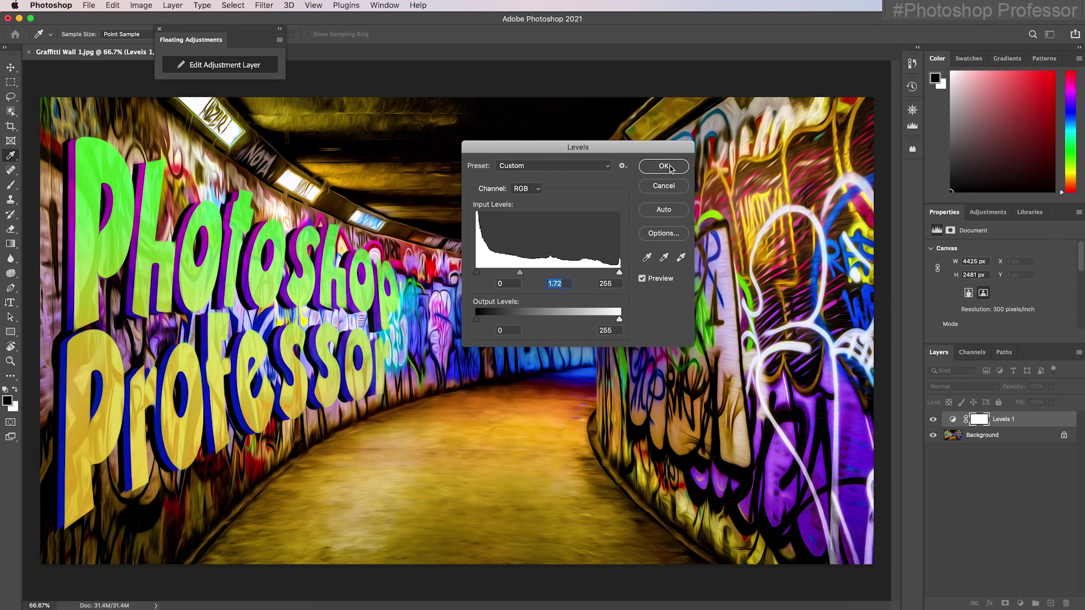
pyautogui.click(664, 166)
pyautogui.press('g')
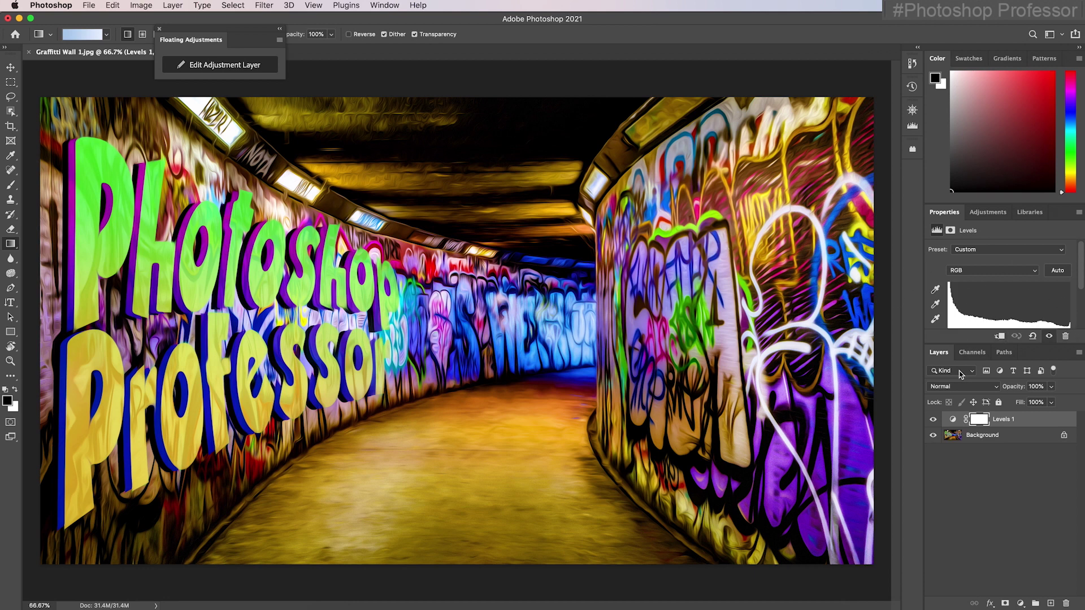
pyautogui.click(953, 420)
pyautogui.press('x')
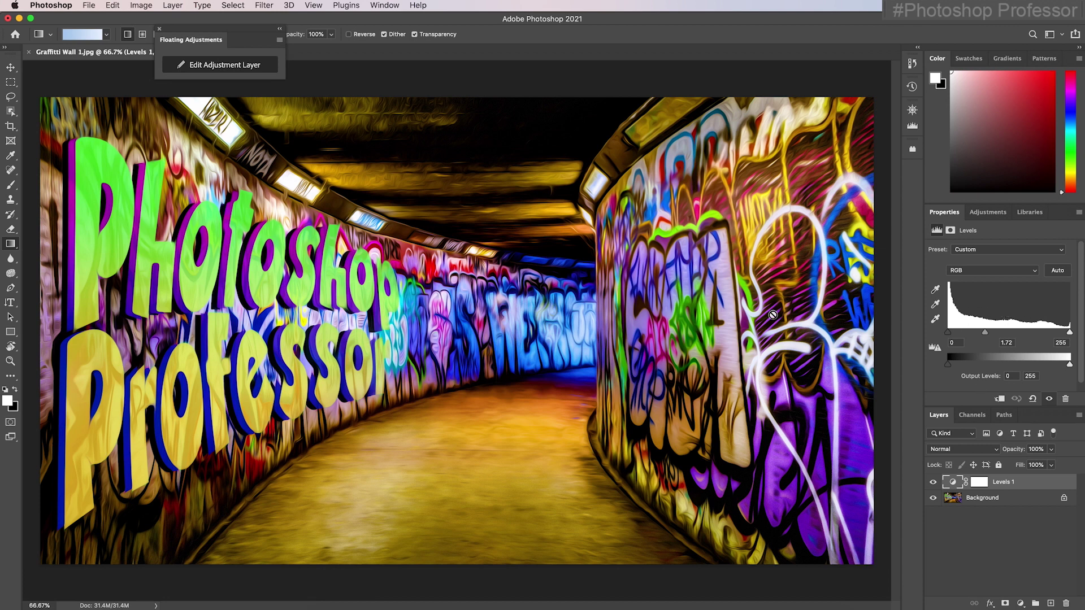
# Add a Curves adjustment layer with an S-curve, lowering the shadows and raising a highlight point to input 166, output 177.
pyautogui.click(987, 212)
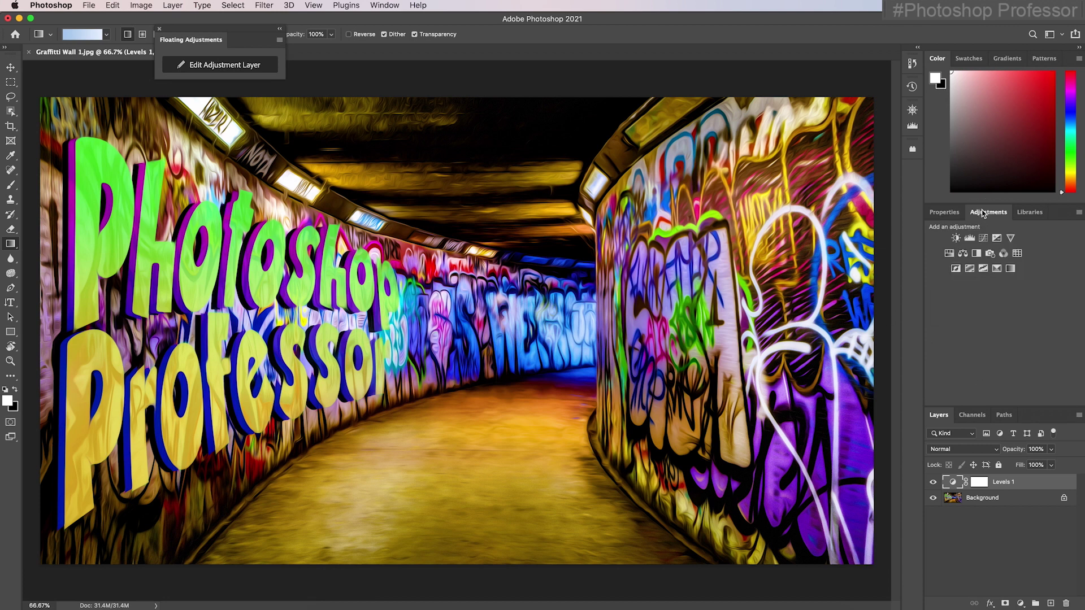
pyautogui.click(984, 237)
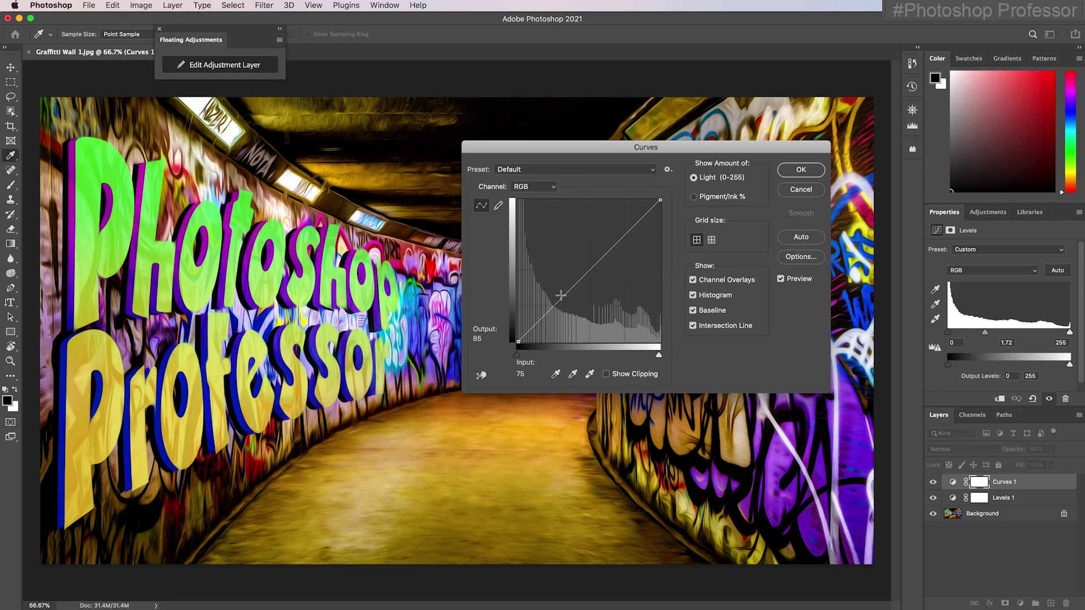
pyautogui.moveTo(569, 291); pyautogui.dragTo(569, 305)
pyautogui.moveTo(621, 255)
pyautogui.mouseDown()
pyautogui.moveTo(625, 234)
pyautogui.moveTo(610, 244)
pyautogui.mouseUp()
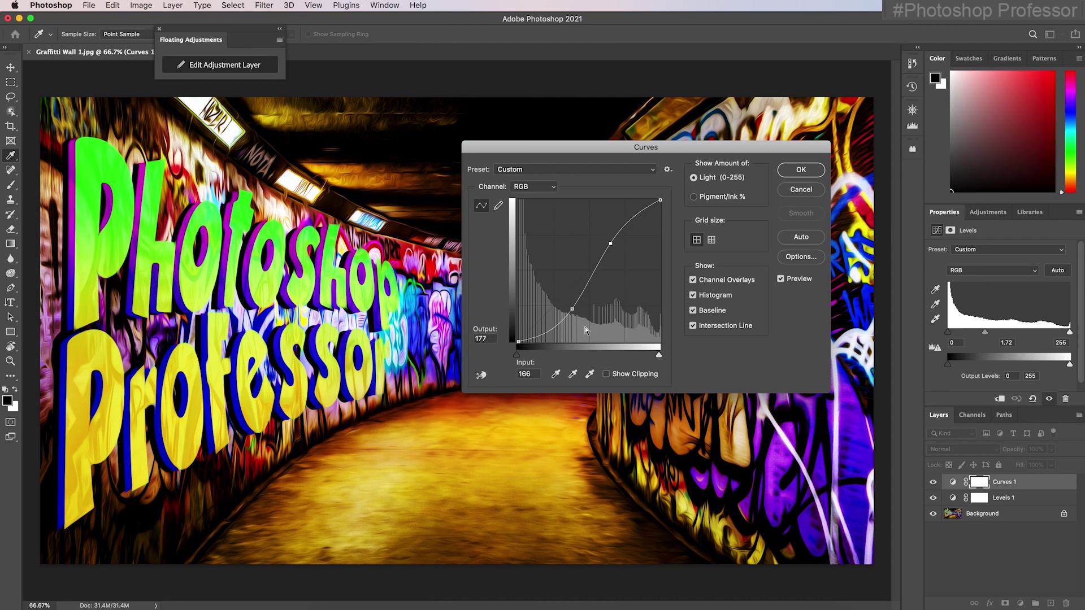
pyautogui.click(808, 175)
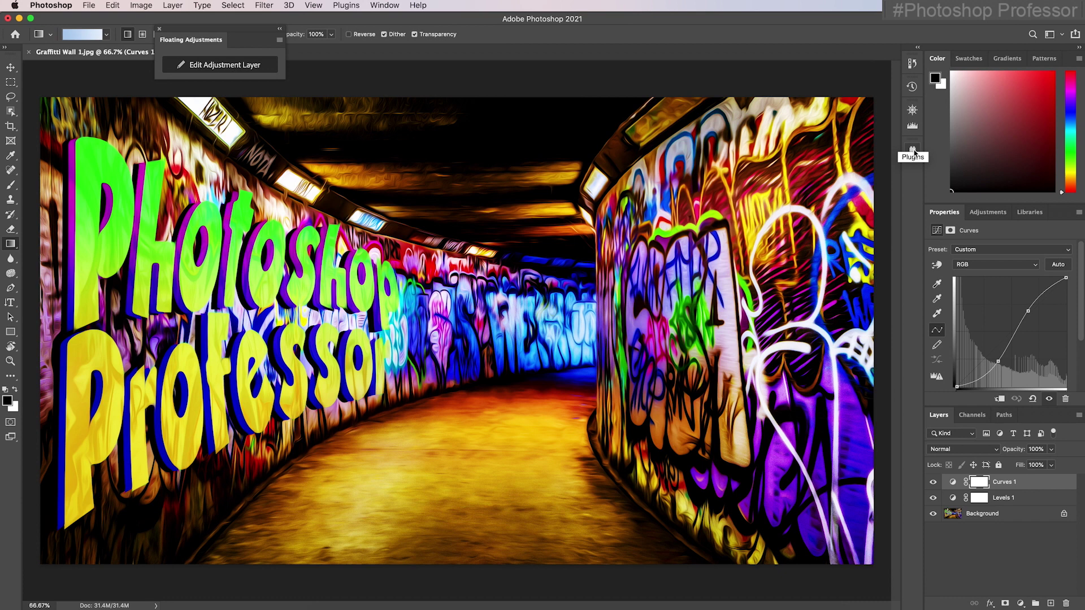
# Review the Floating Adjustments plugin's entries, open plugin management, and uninstall the plugin.
pyautogui.click(345, 7)
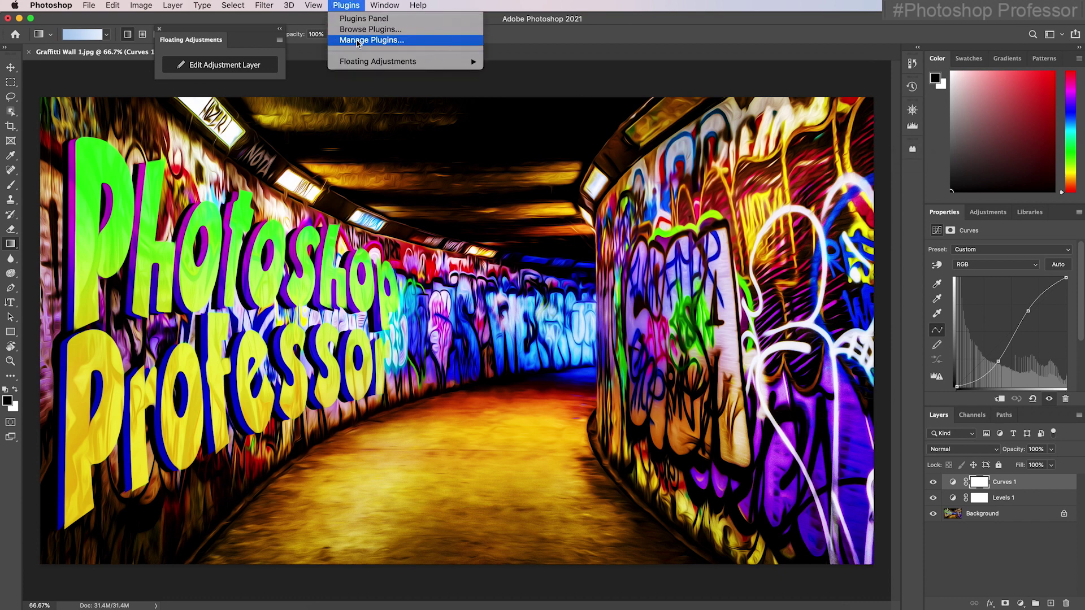
pyautogui.moveTo(358, 67)
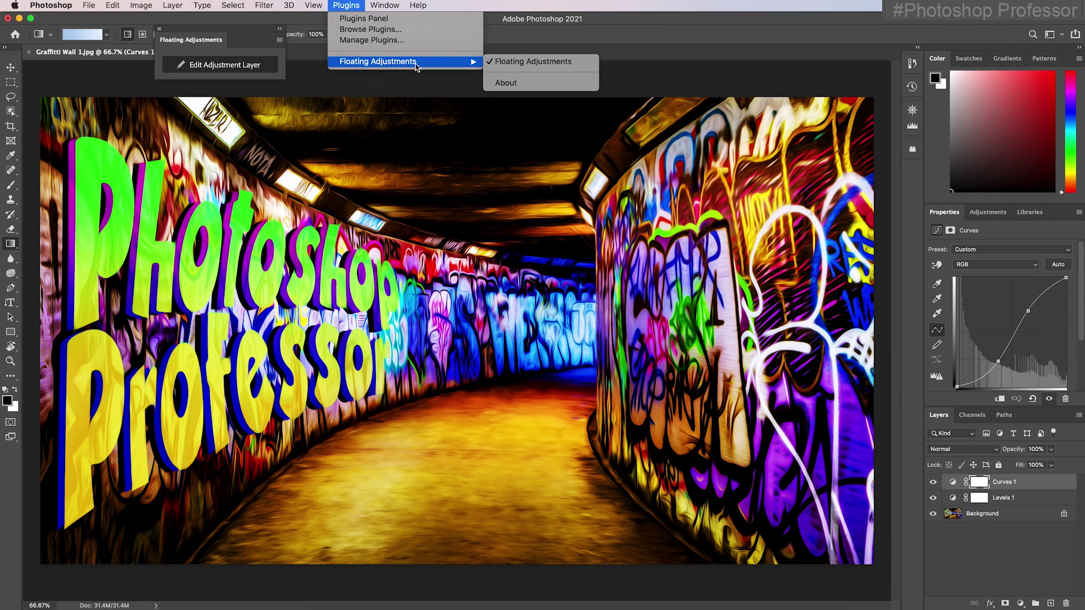
pyautogui.click(912, 150)
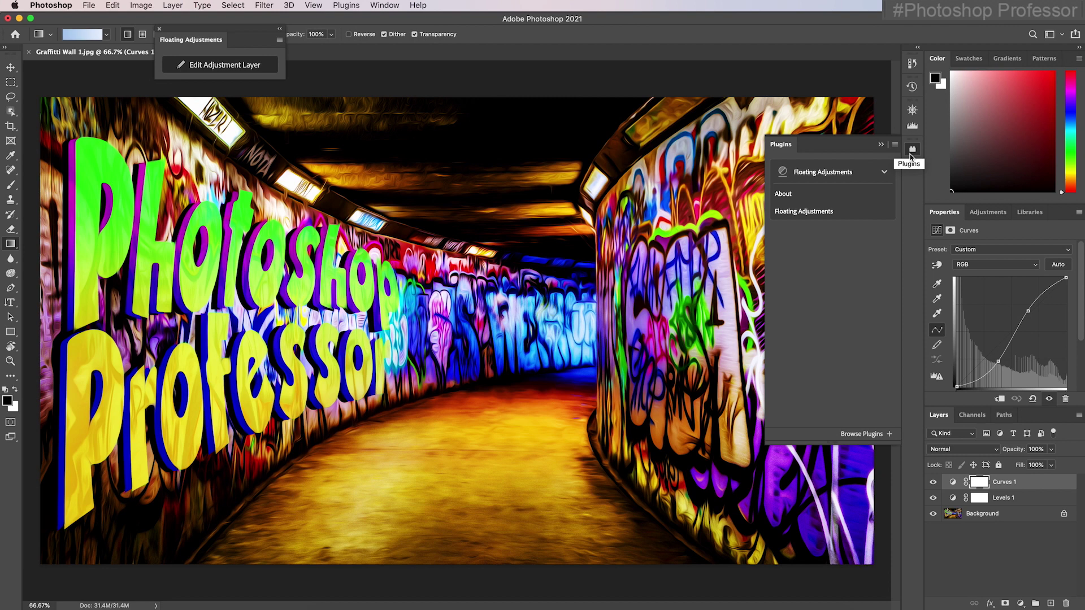
pyautogui.click(895, 144)
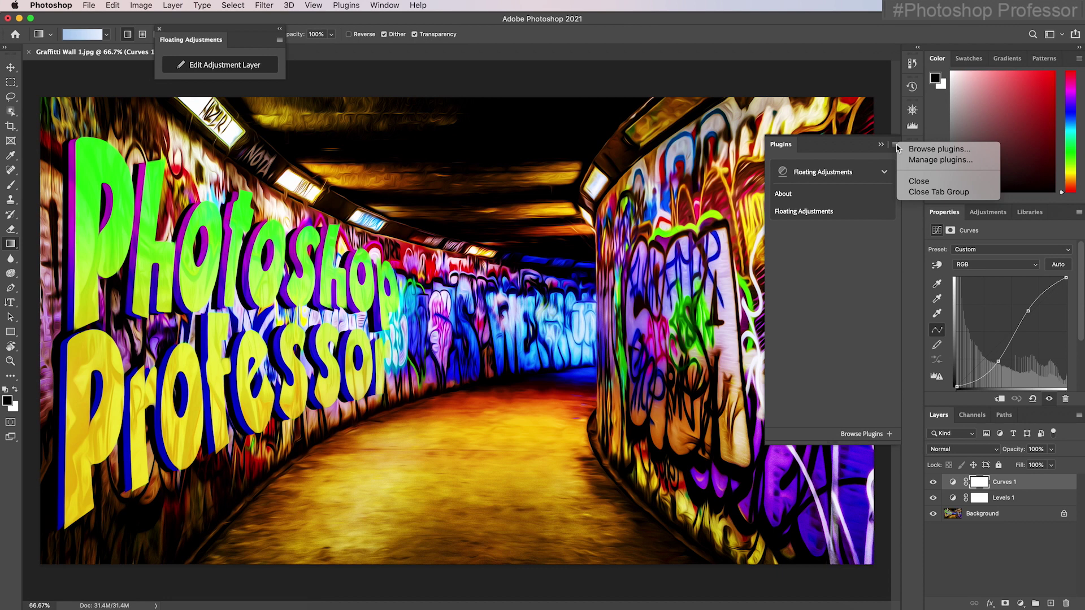
pyautogui.click(918, 160)
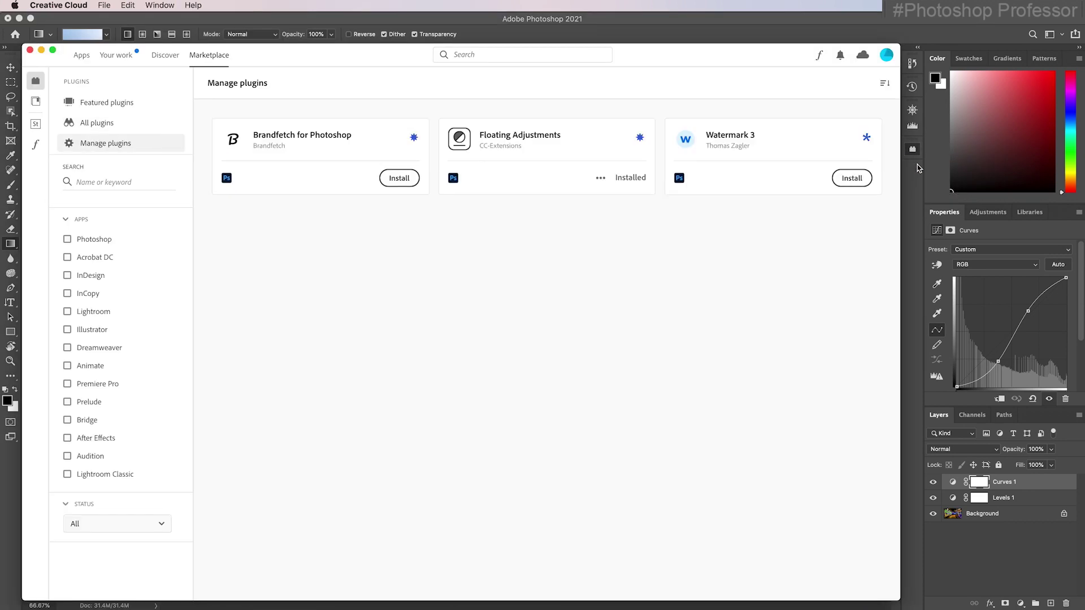
pyautogui.click(601, 180)
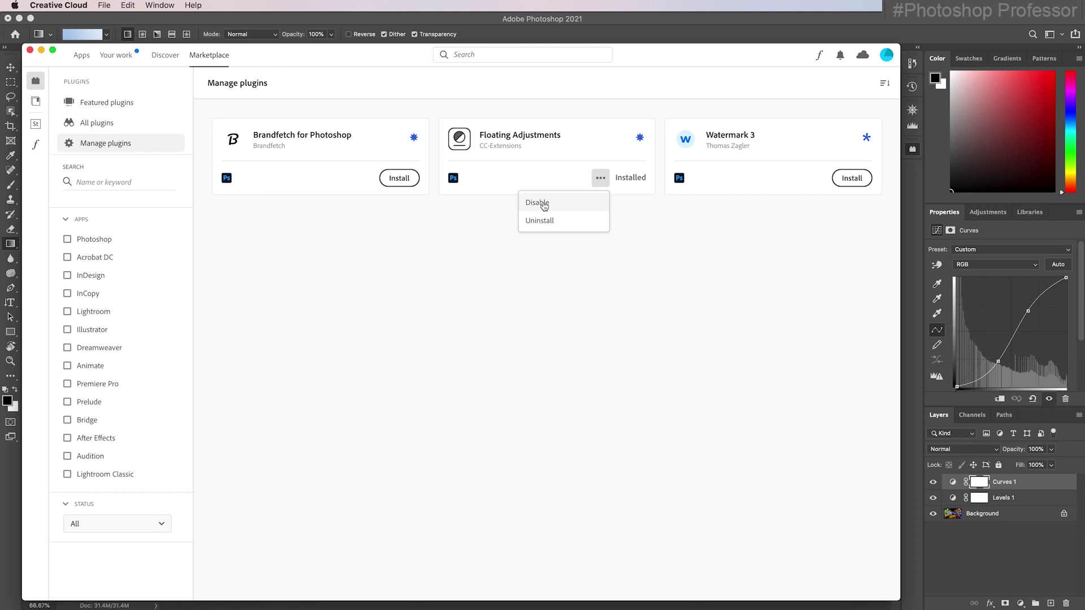
pyautogui.click(544, 222)
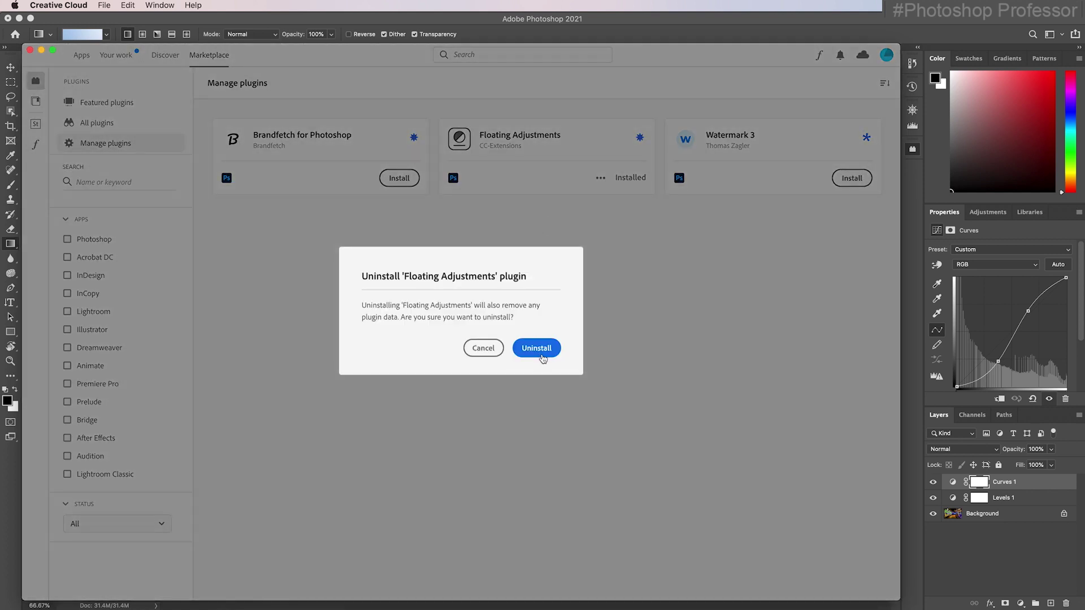
pyautogui.click(542, 358)
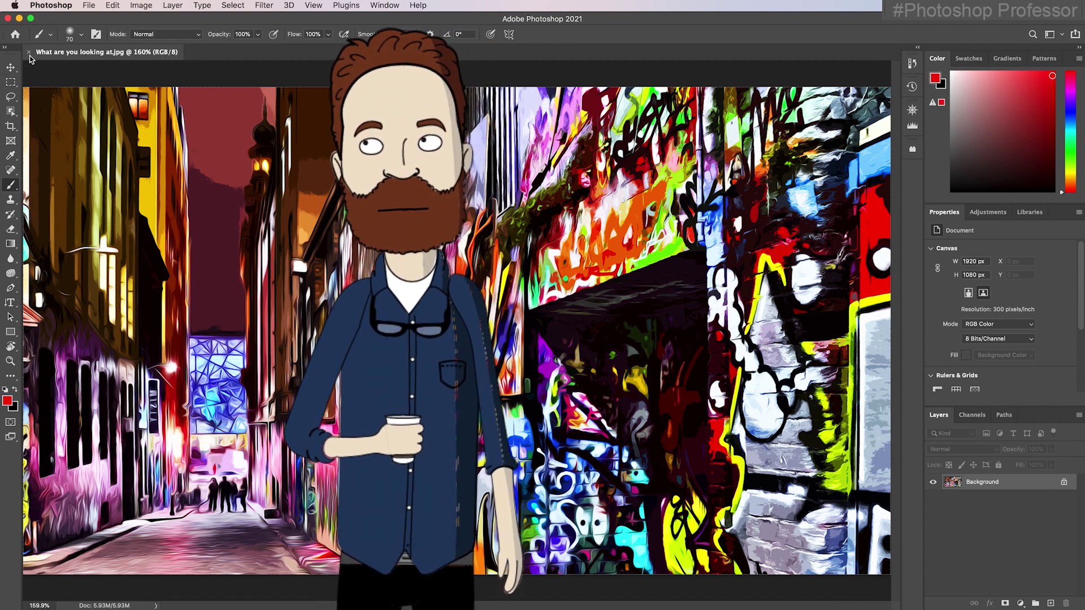
# Save the street graffiti image as a cloud document named What are you looking at.
pyautogui.click(89, 7)
pyautogui.click(123, 134)
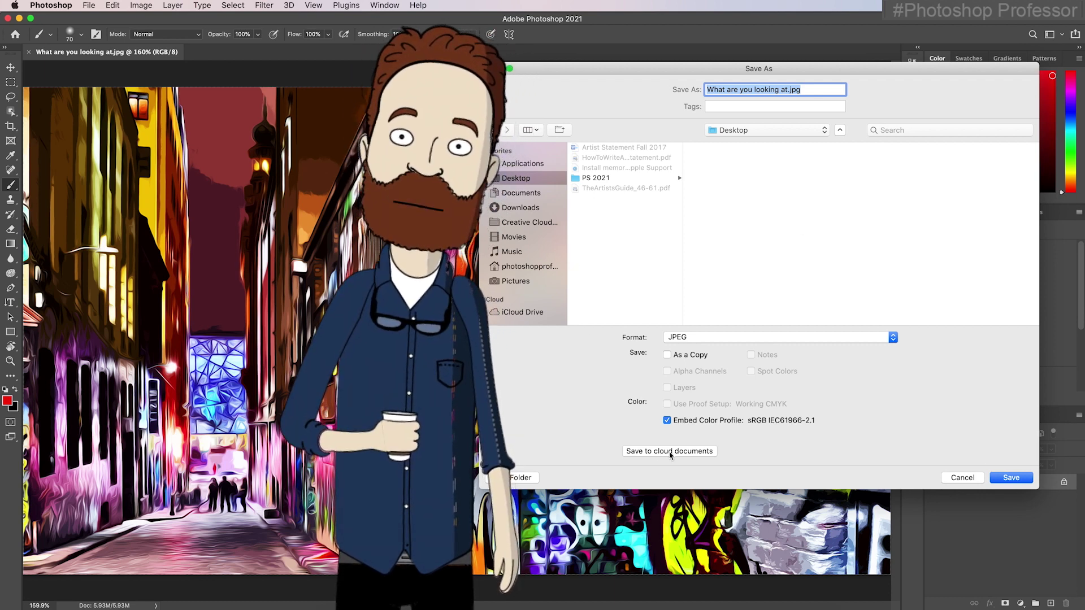
pyautogui.click(711, 454)
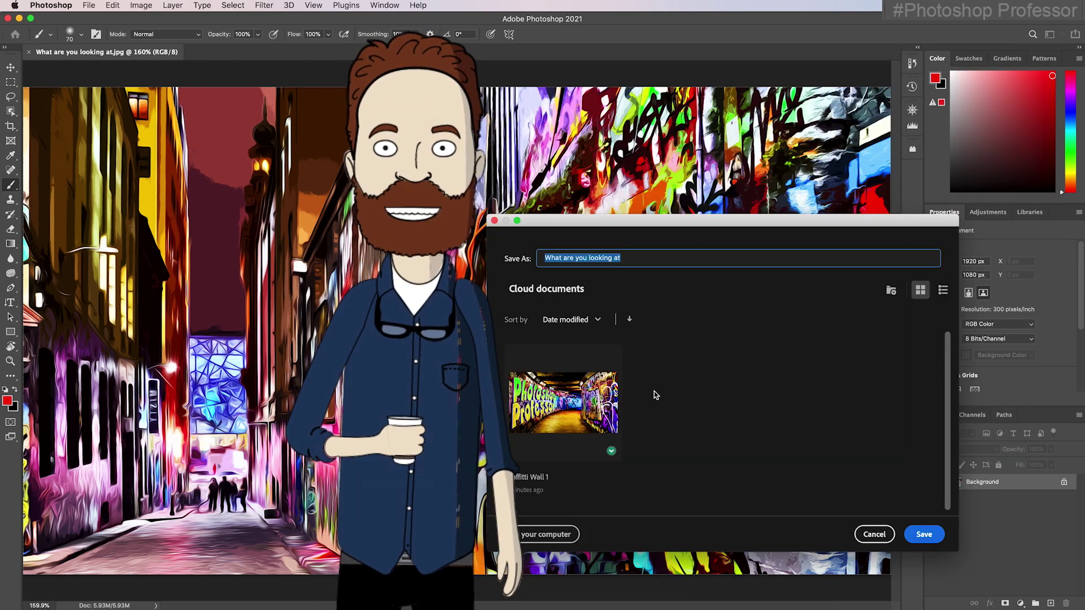
pyautogui.click(924, 534)
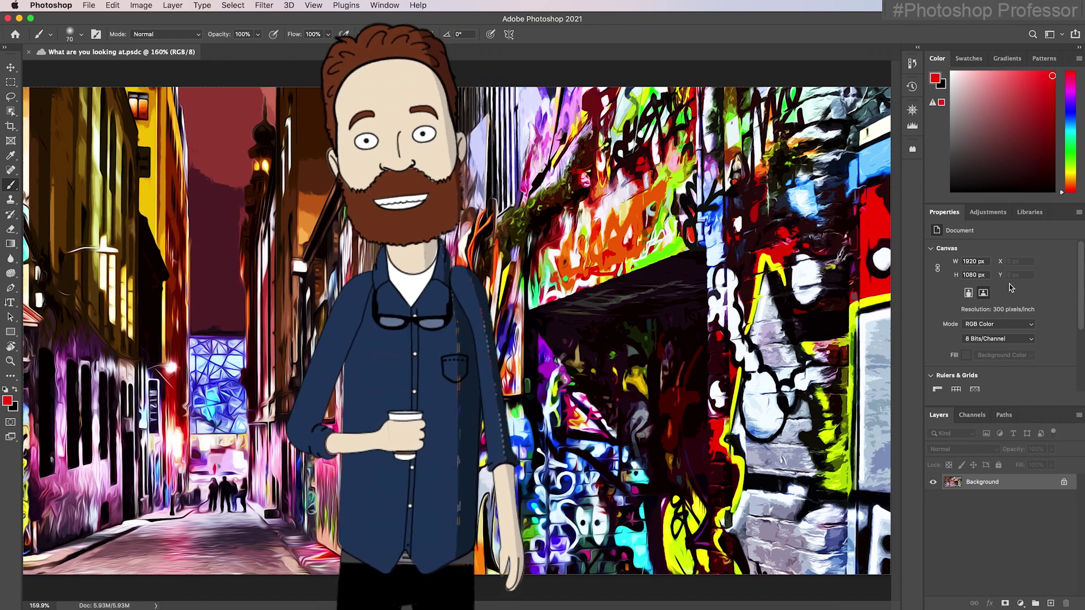
# Add a Black & White adjustment layer above the Background and set its blend mode to Soft Light.
pyautogui.click(989, 213)
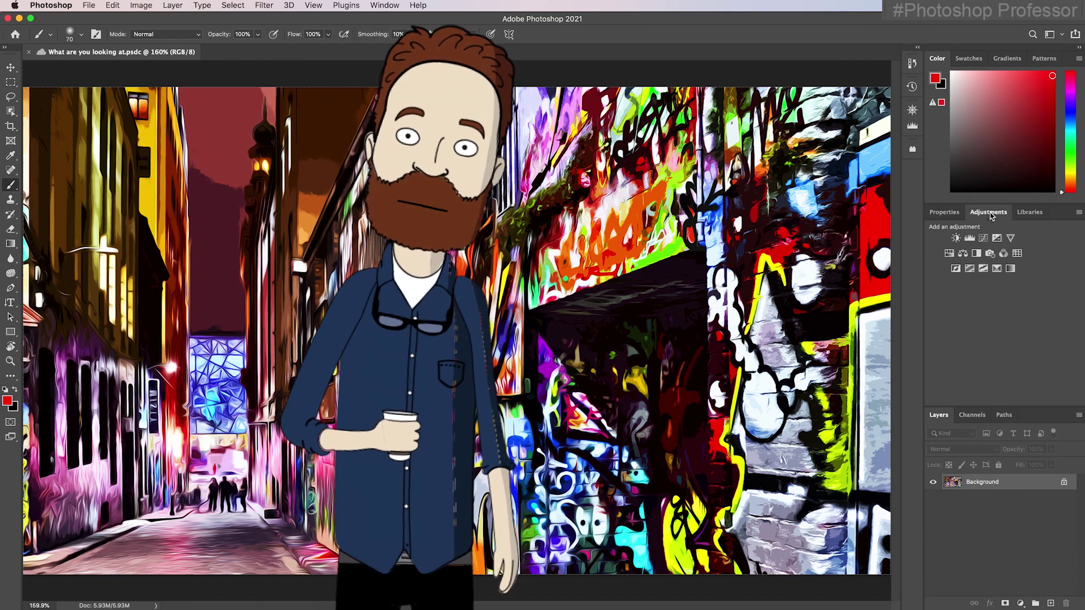
pyautogui.click(977, 253)
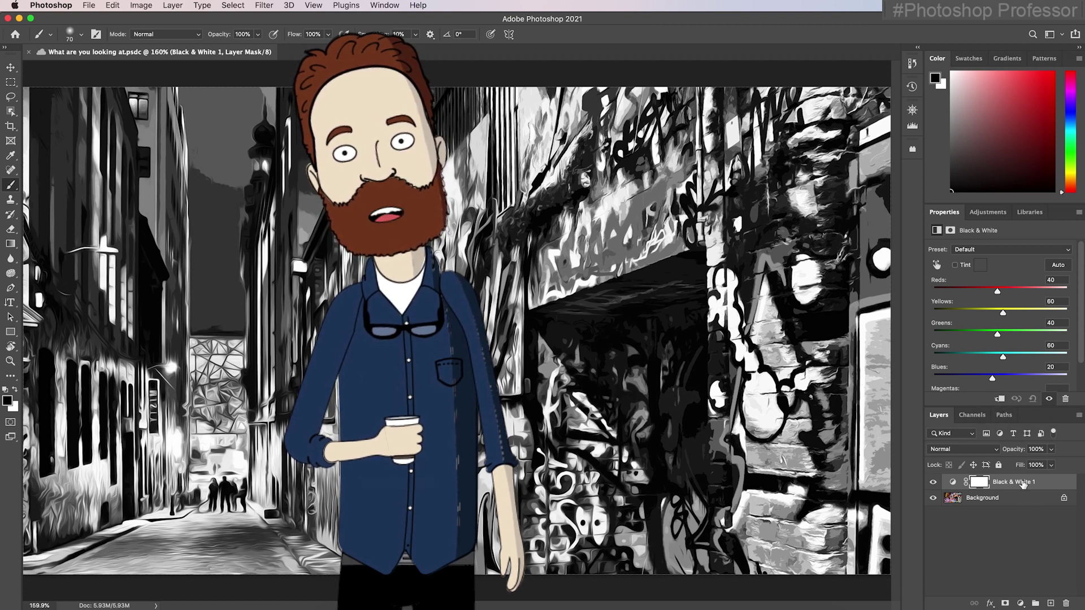
pyautogui.click(960, 449)
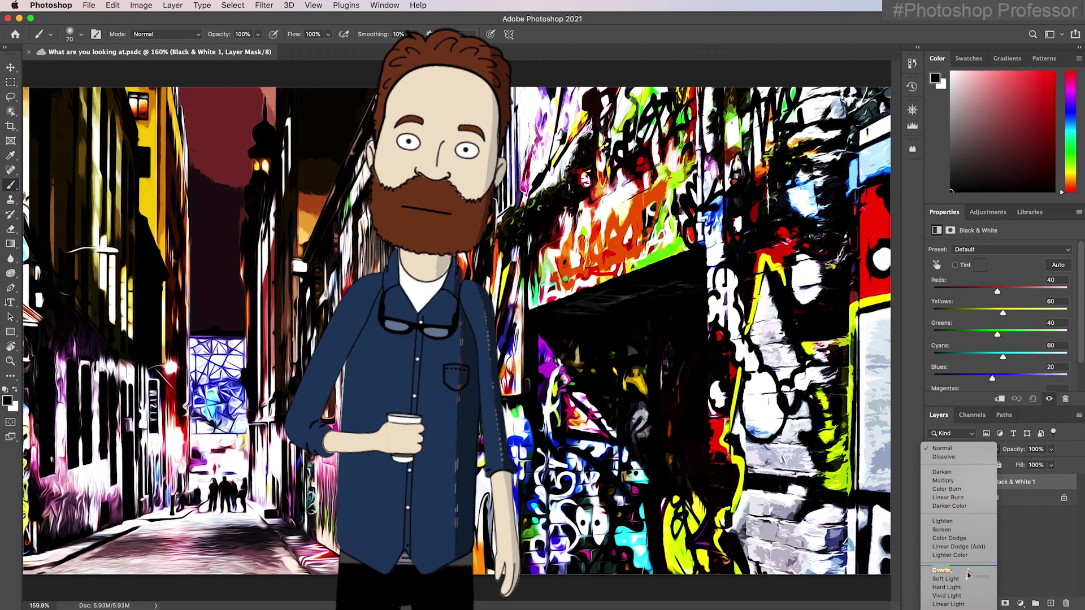
pyautogui.press('Escape')
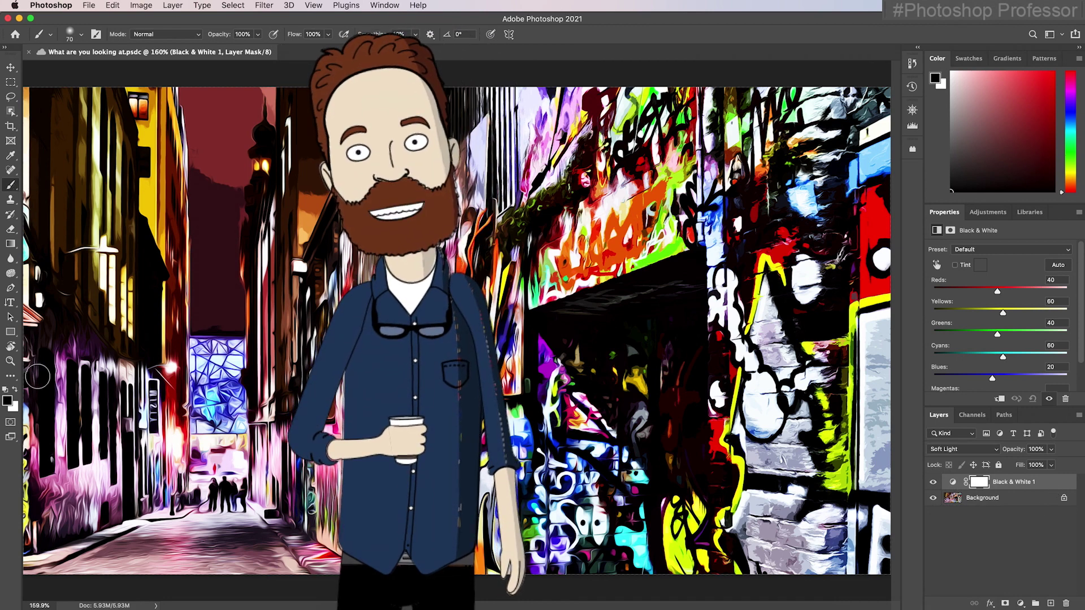
# Set the foreground color to bright red, fc0202.
pyautogui.click(6, 400)
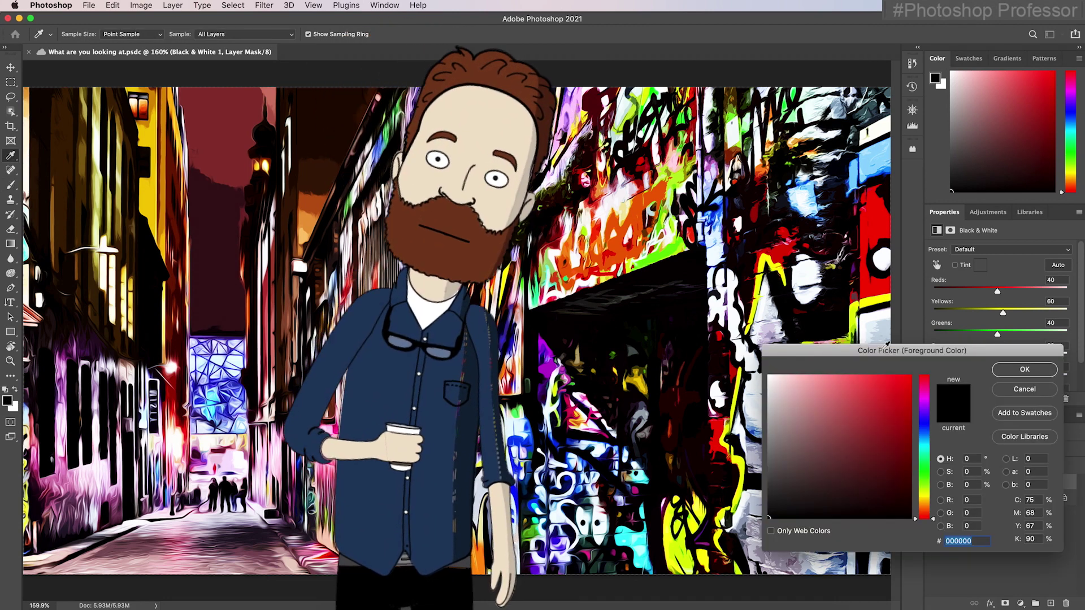
pyautogui.click(909, 377)
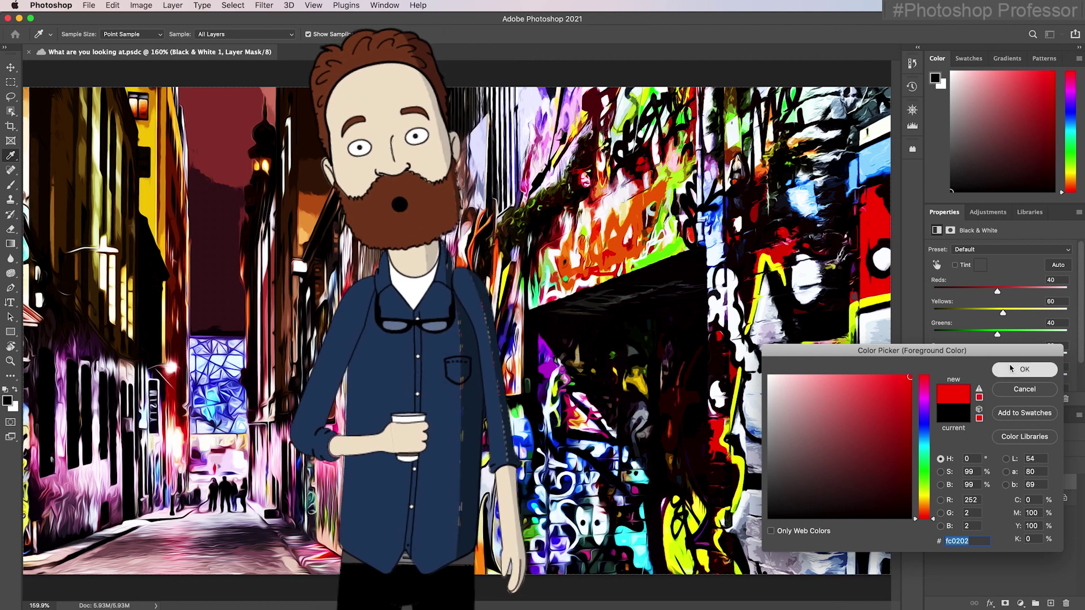
pyautogui.click(1022, 370)
# On a new layer, paint large red numerals 1, 2 and 3 across the image, saving the cloud document between numerals.
pyautogui.click(1051, 604)
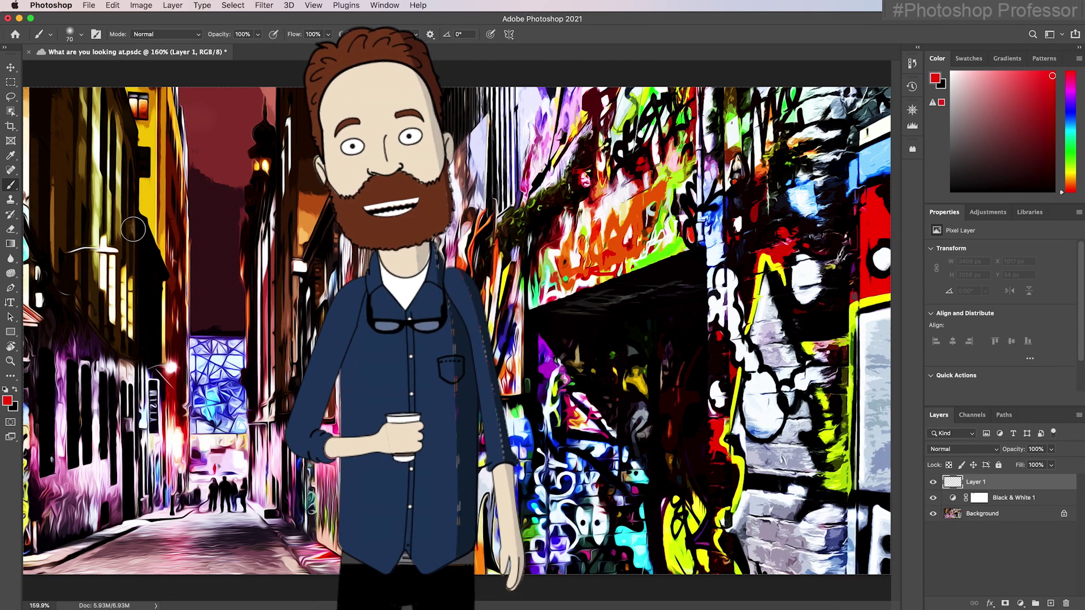
pyautogui.moveTo(99, 145)
pyautogui.mouseDown()
pyautogui.moveTo(228, 144)
pyautogui.moveTo(248, 125)
pyautogui.moveTo(227, 142)
pyautogui.moveTo(183, 242)
pyautogui.moveTo(106, 517)
pyautogui.moveTo(316, 528)
pyautogui.mouseUp()
pyautogui.press('super+s')
pyautogui.moveTo(464, 135); pyautogui.dragTo(599, 476)
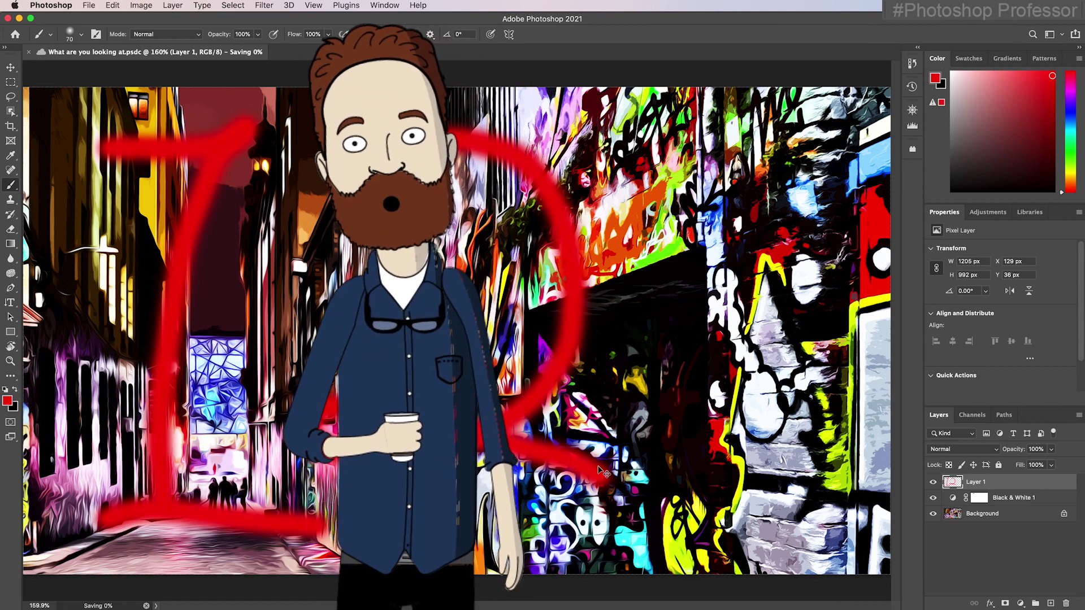
pyautogui.moveTo(639, 167)
pyautogui.mouseDown()
pyautogui.moveTo(830, 146)
pyautogui.moveTo(625, 473)
pyautogui.mouseUp()
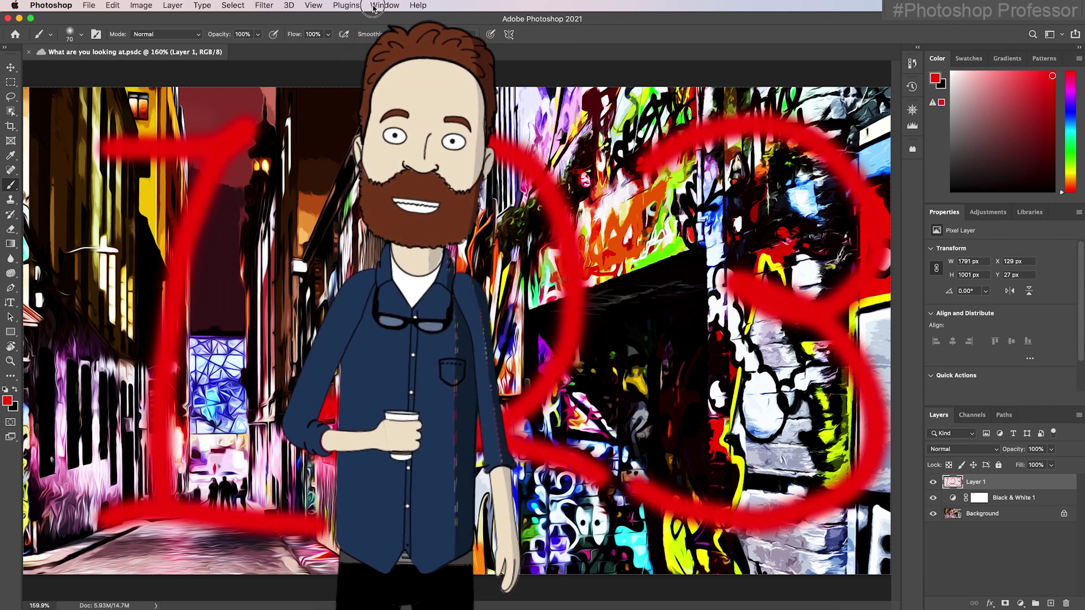
# Show the cloud document's Version History, preview its earliest saved version, and widen the version list for a larger preview.
pyautogui.click(373, 8)
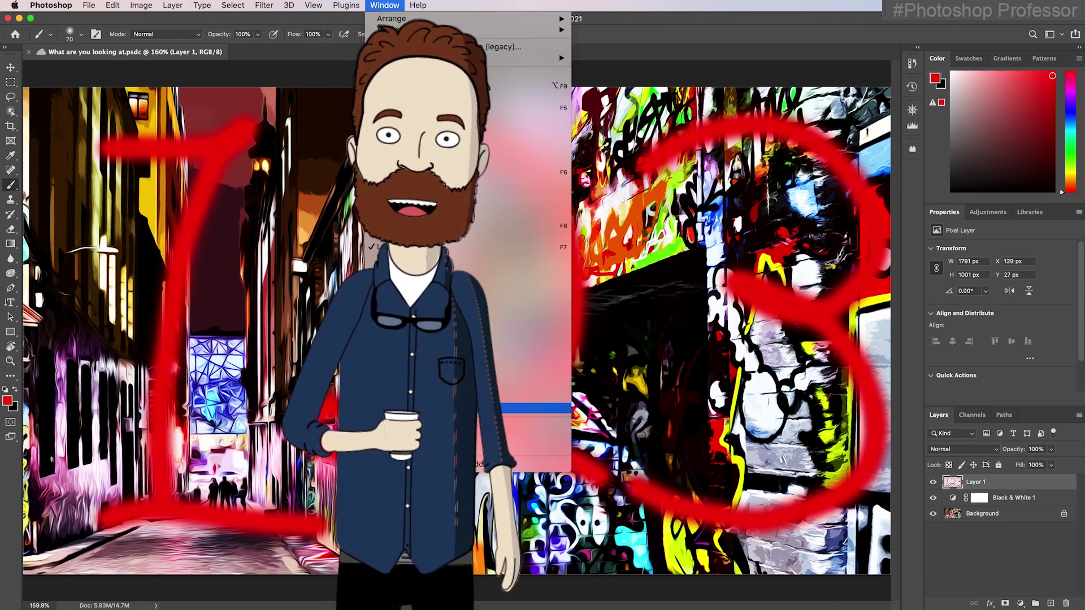
pyautogui.click(537, 407)
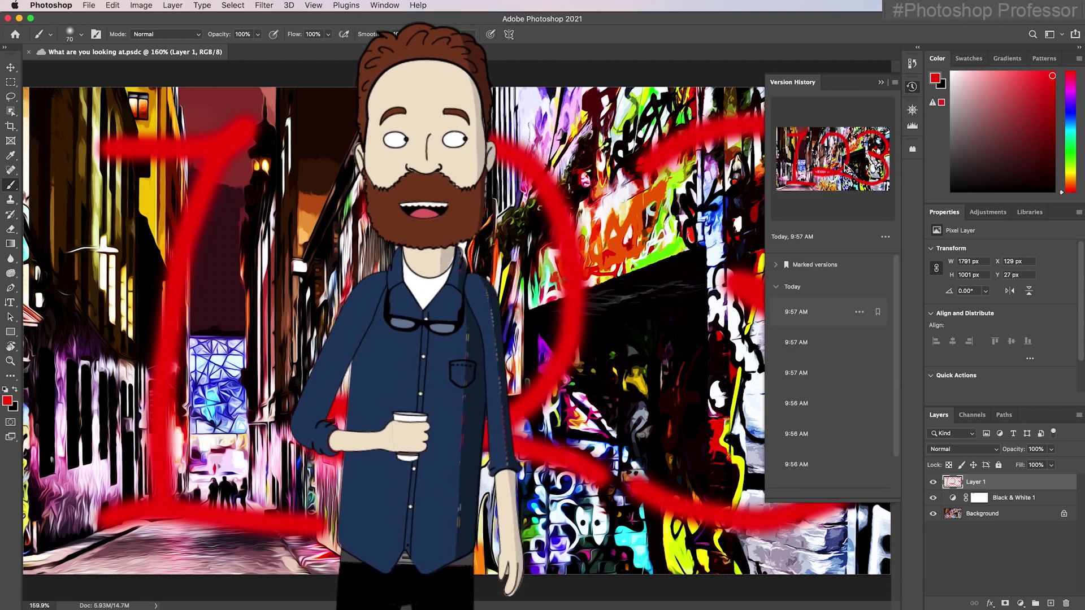
pyautogui.click(820, 470)
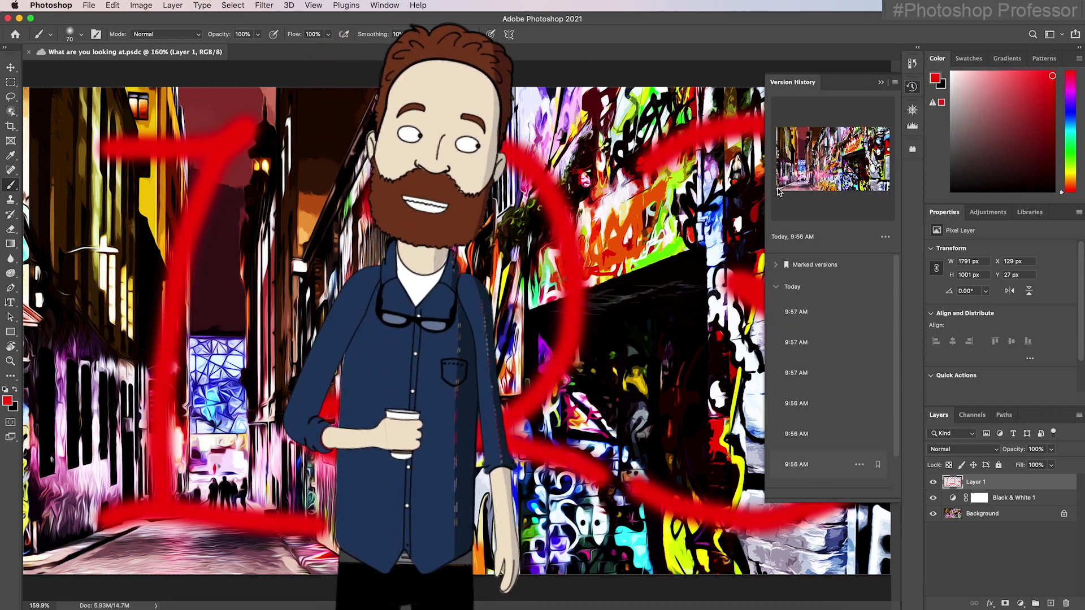
pyautogui.moveTo(764, 198); pyautogui.dragTo(623, 199)
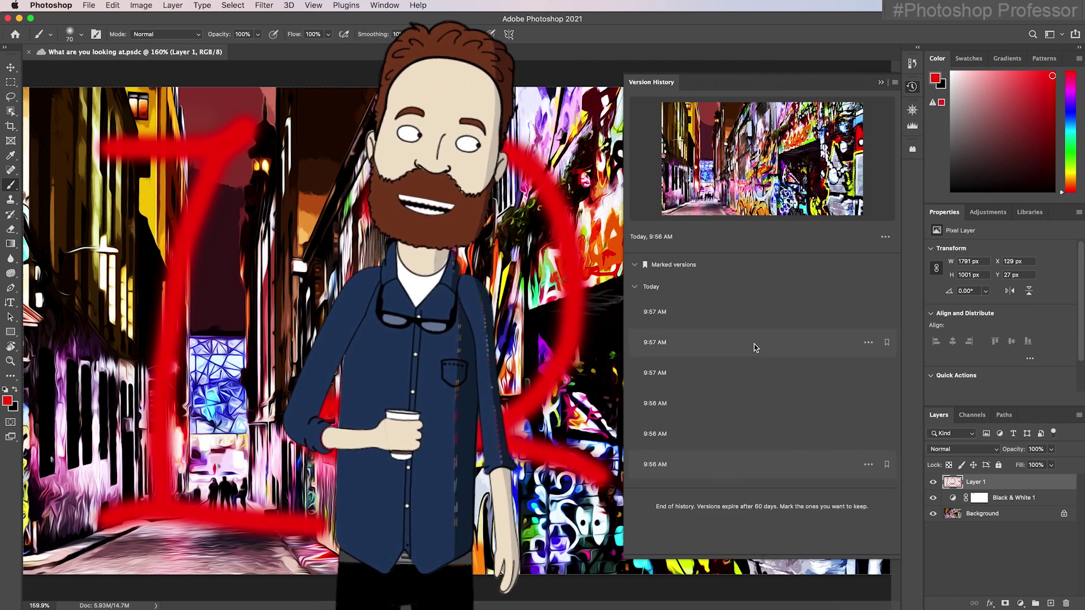
# Preview the remaining saved versions of the document one after another, from the older to the most recent.
pyautogui.click(678, 439)
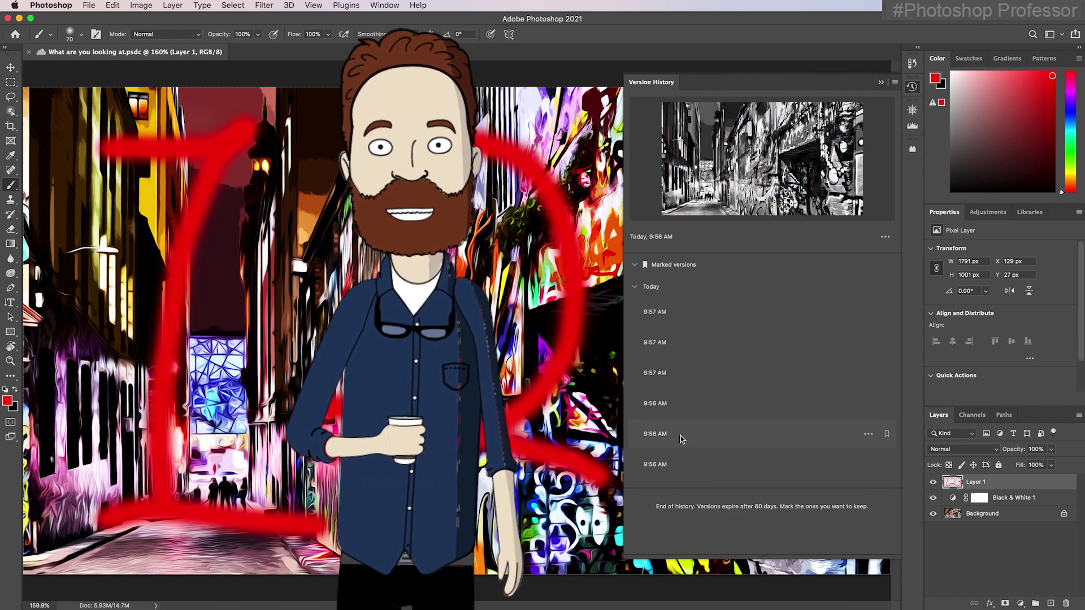
pyautogui.click(699, 415)
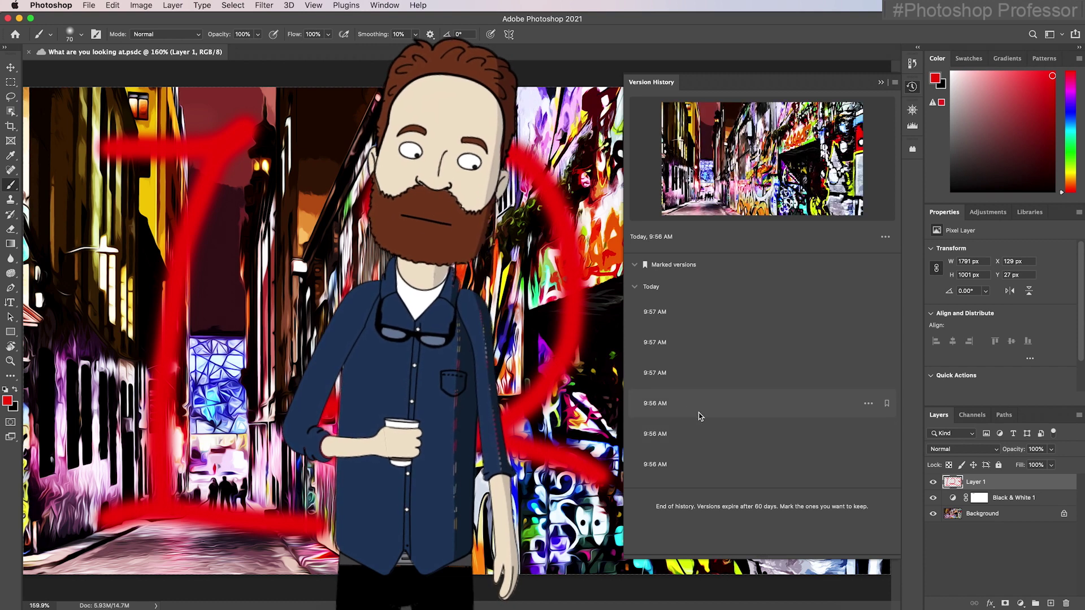
pyautogui.click(699, 373)
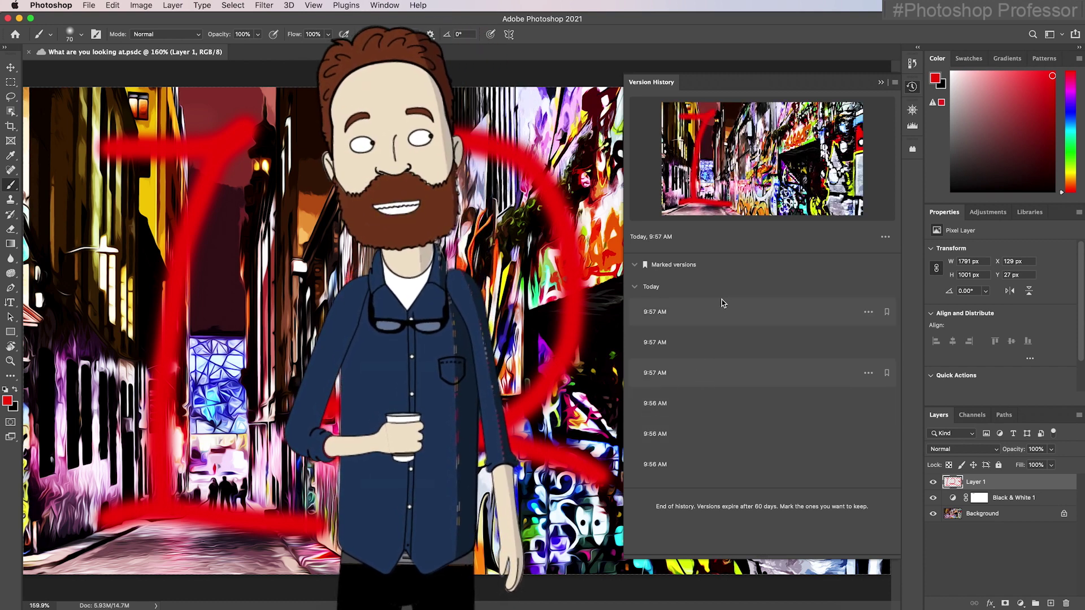
pyautogui.click(703, 349)
pyautogui.click(716, 315)
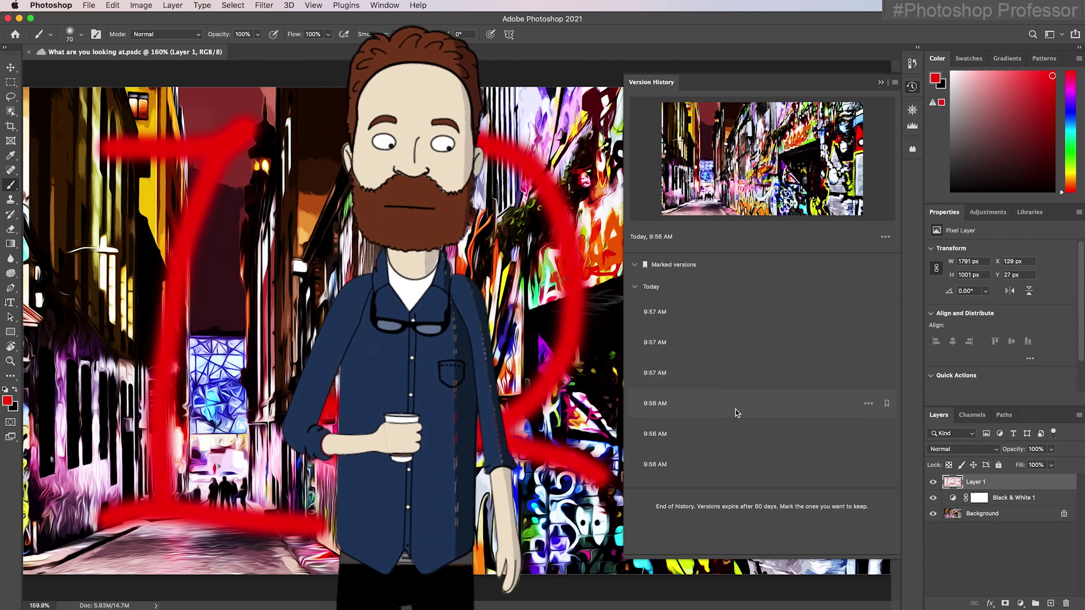
# Mark the saved version showing the black-and-white image and name it bw.
pyautogui.click(751, 440)
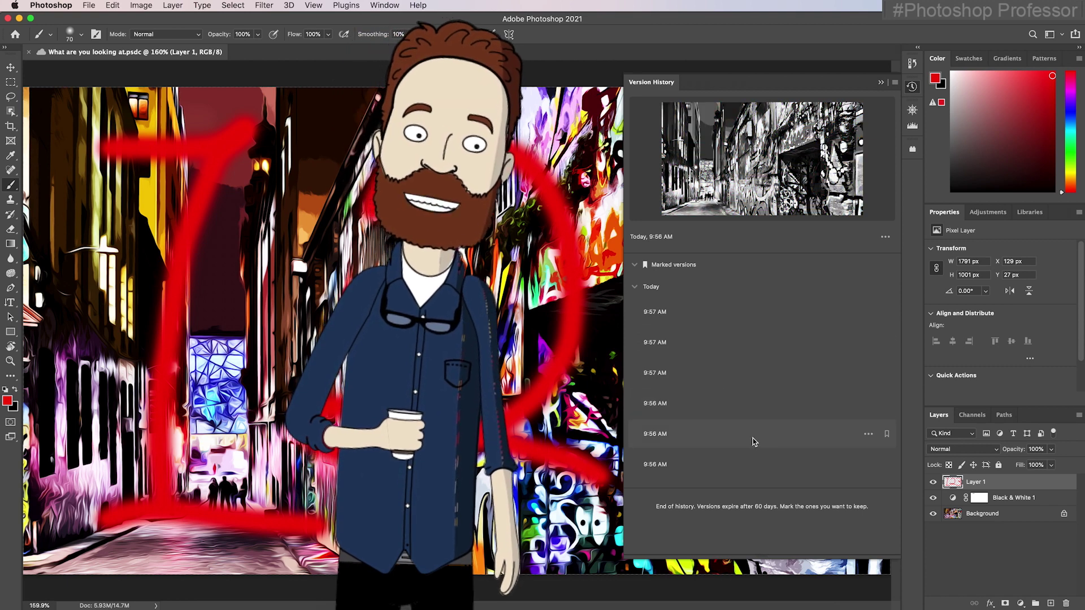
pyautogui.click(886, 435)
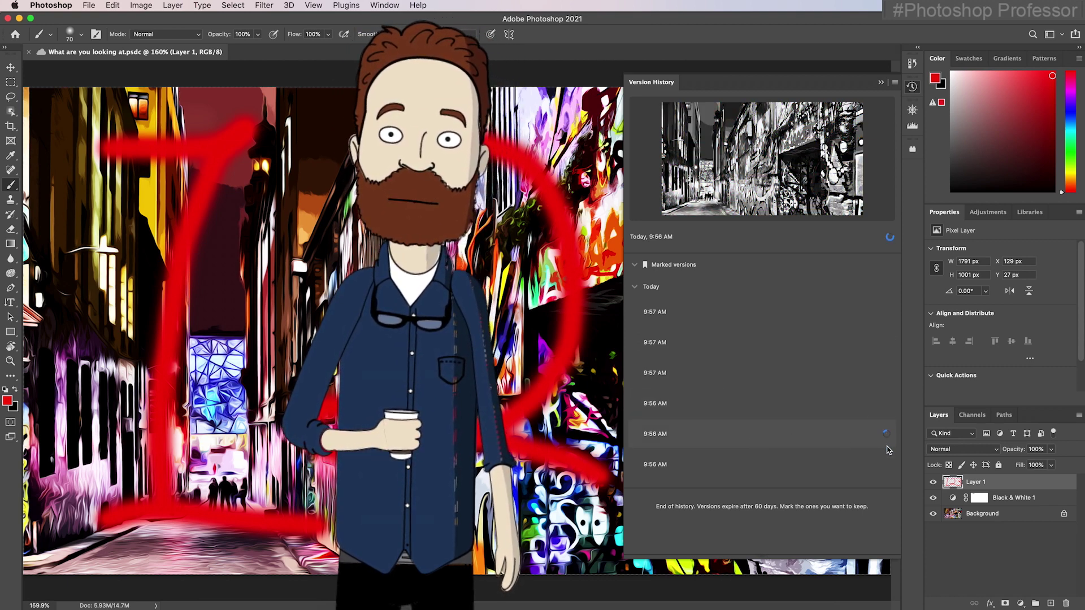
pyautogui.write('bw')
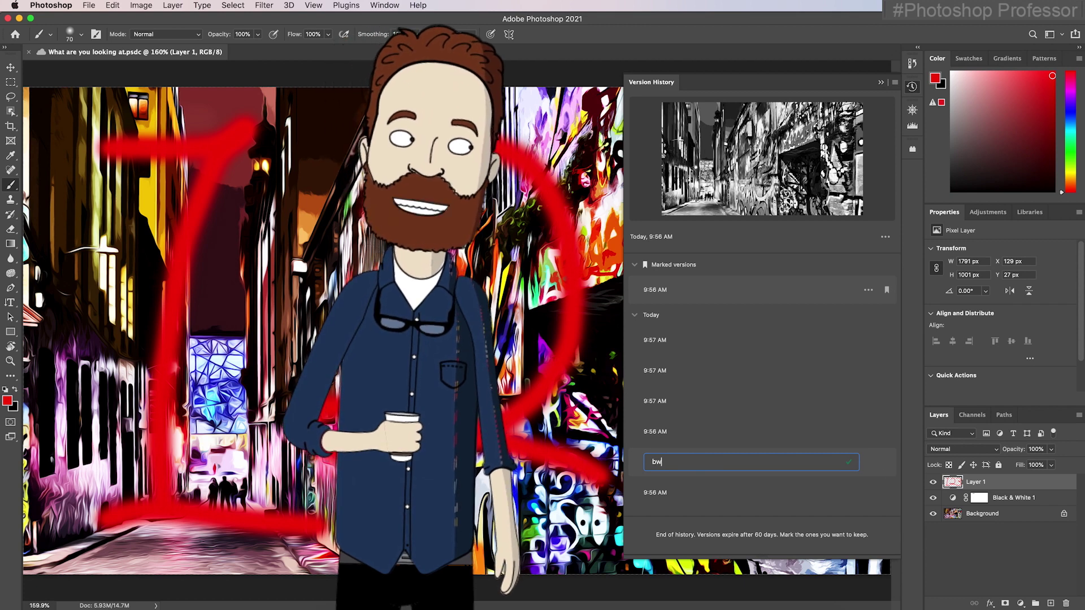
pyautogui.press('Return')
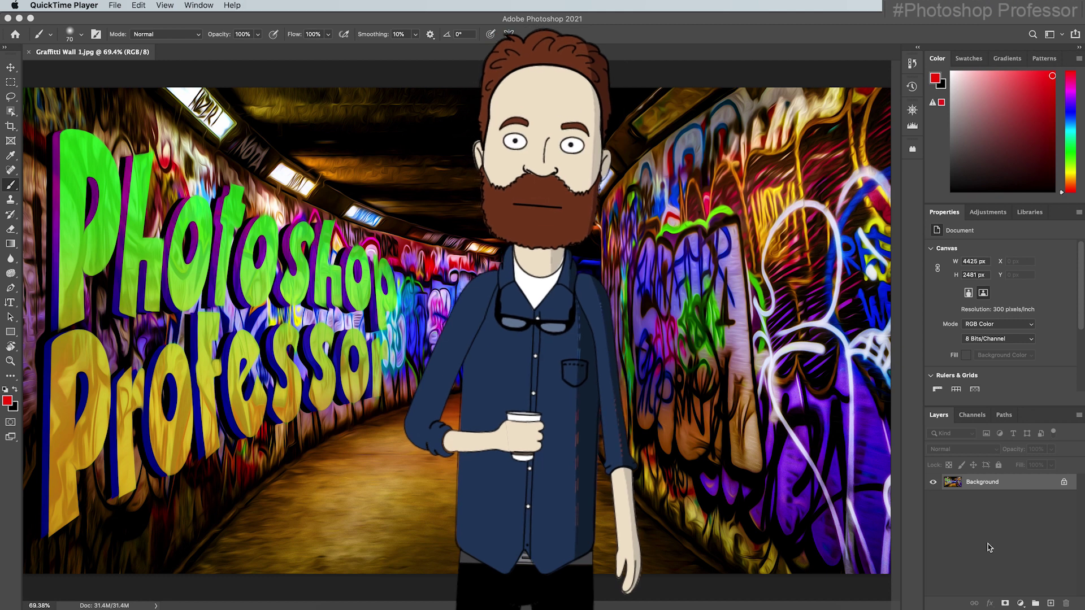
# Switch to Photoshop with the Graffitti Wall 1.jpg image and search Discover for black.
pyautogui.click(1019, 21)
pyautogui.click(419, 5)
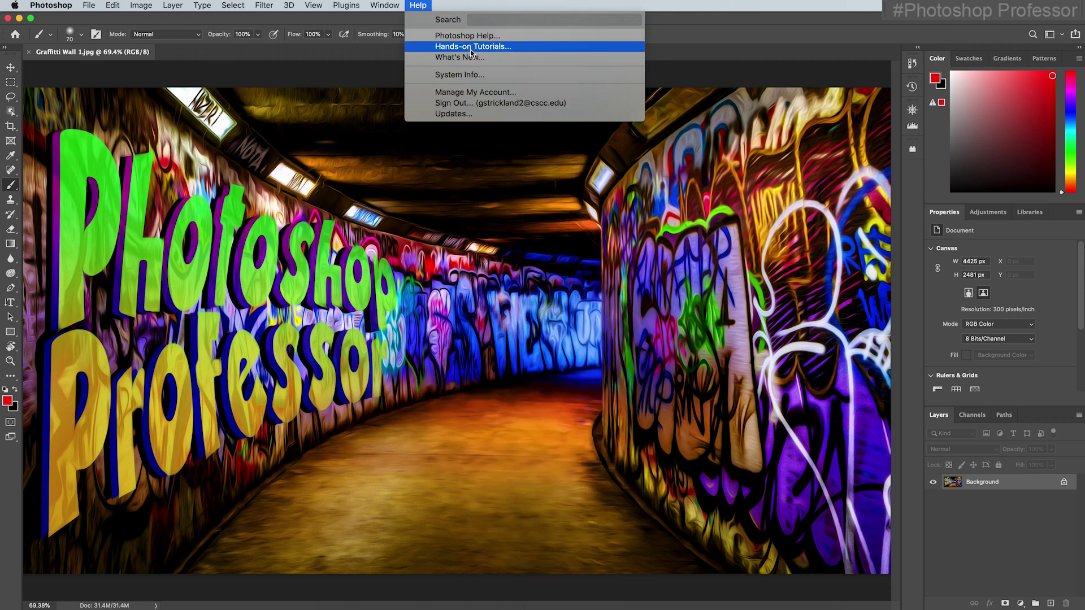
pyautogui.click(1032, 35)
pyautogui.click(1033, 35)
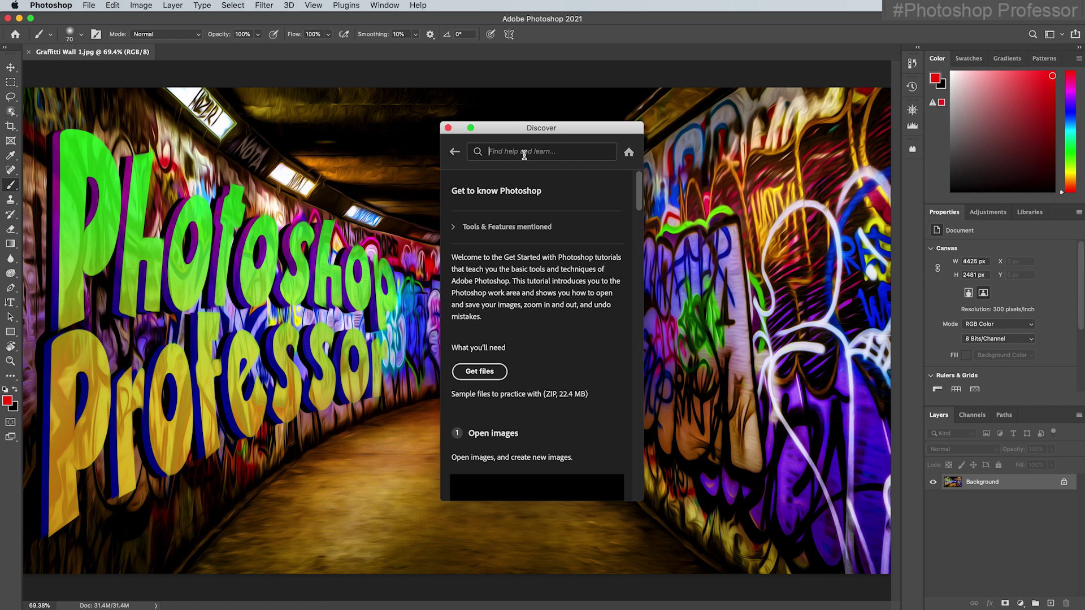
pyautogui.write('black')
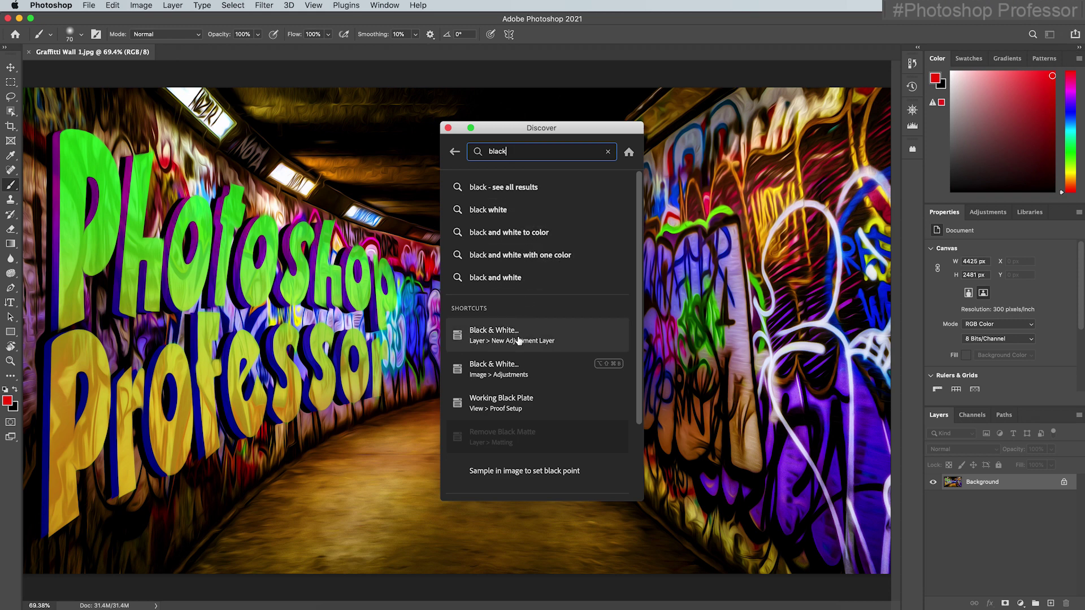
# Look up where the Black & White adjustment layer command is located, following the path given by the search result.
pyautogui.moveTo(518, 339)
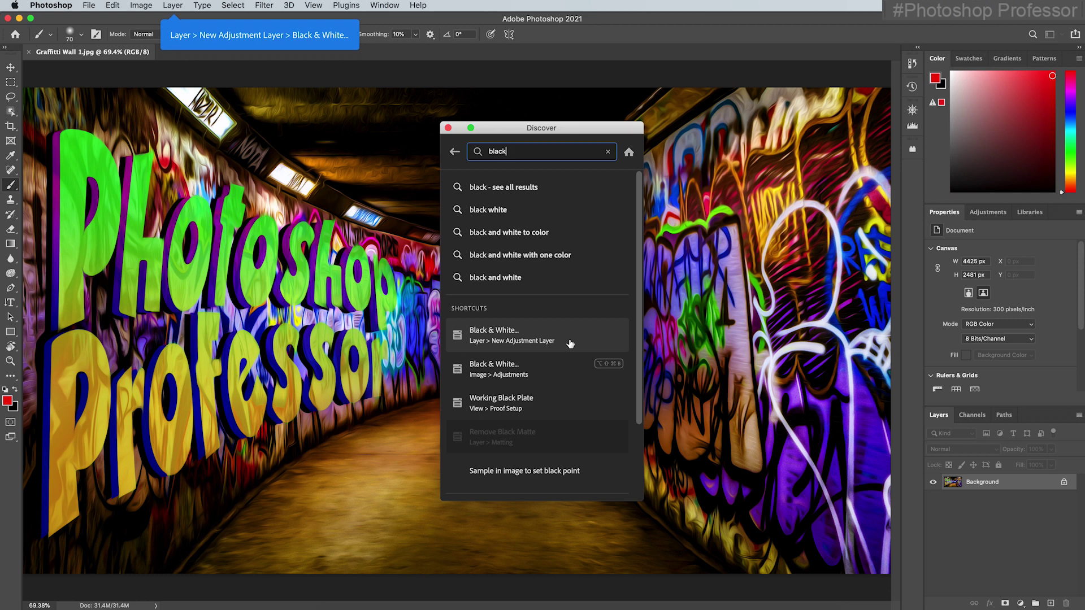
pyautogui.click(177, 9)
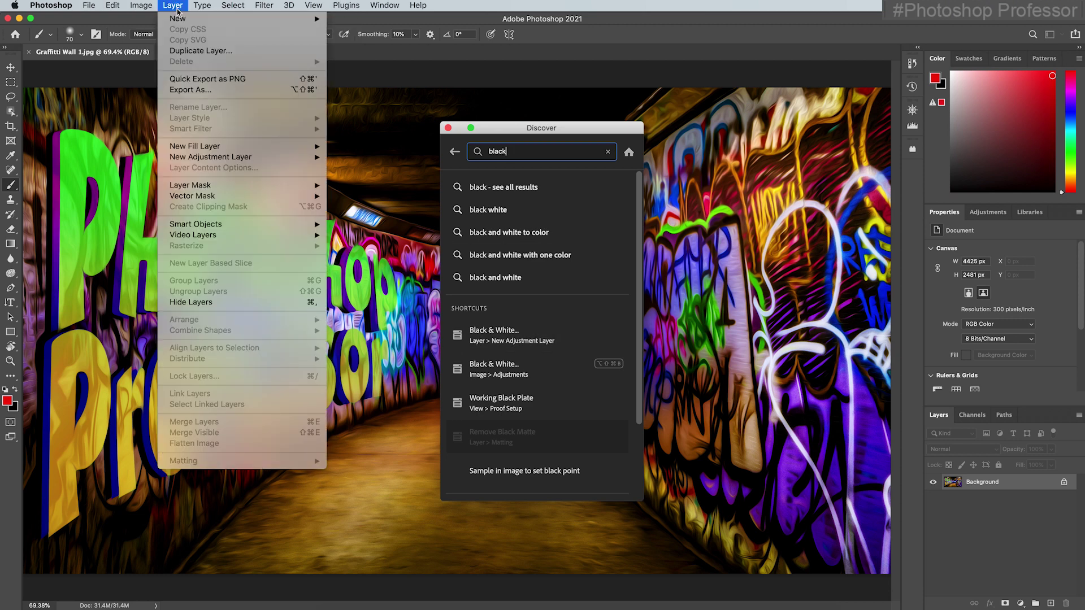
pyautogui.moveTo(252, 161)
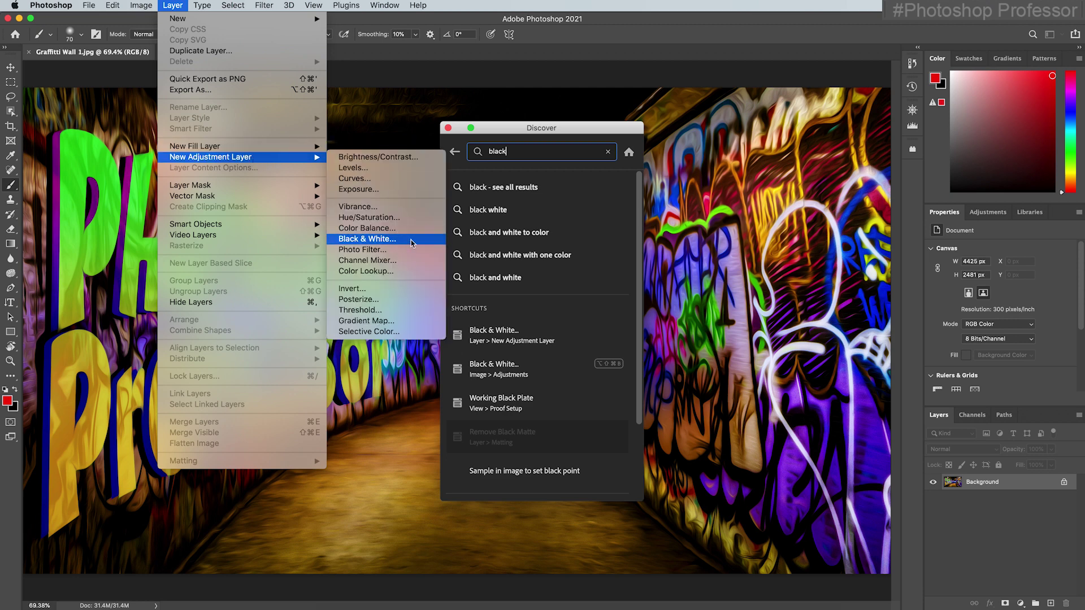
pyautogui.click(501, 128)
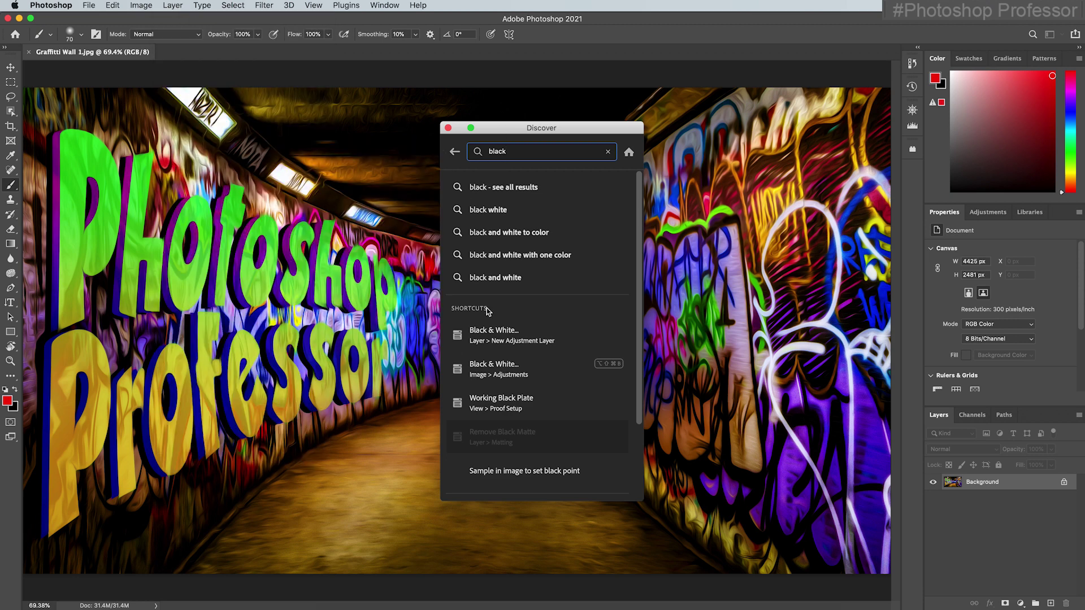
# Add a Black & White adjustment layer from the Discover results with default settings, and delete it with its mask.
pyautogui.click(508, 345)
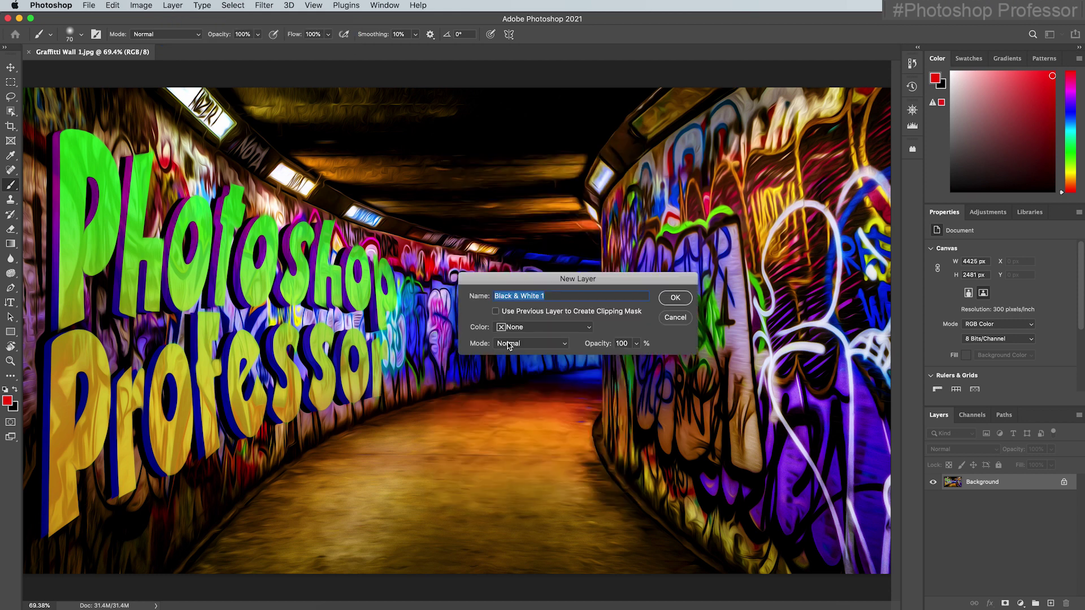
pyautogui.click(676, 298)
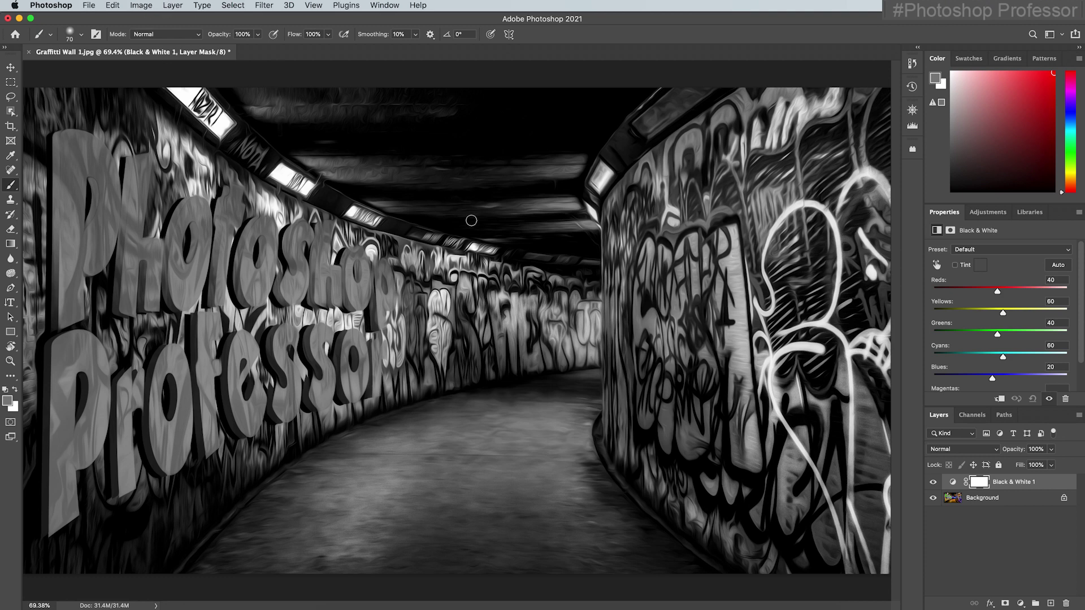
pyautogui.press('BackSpace')
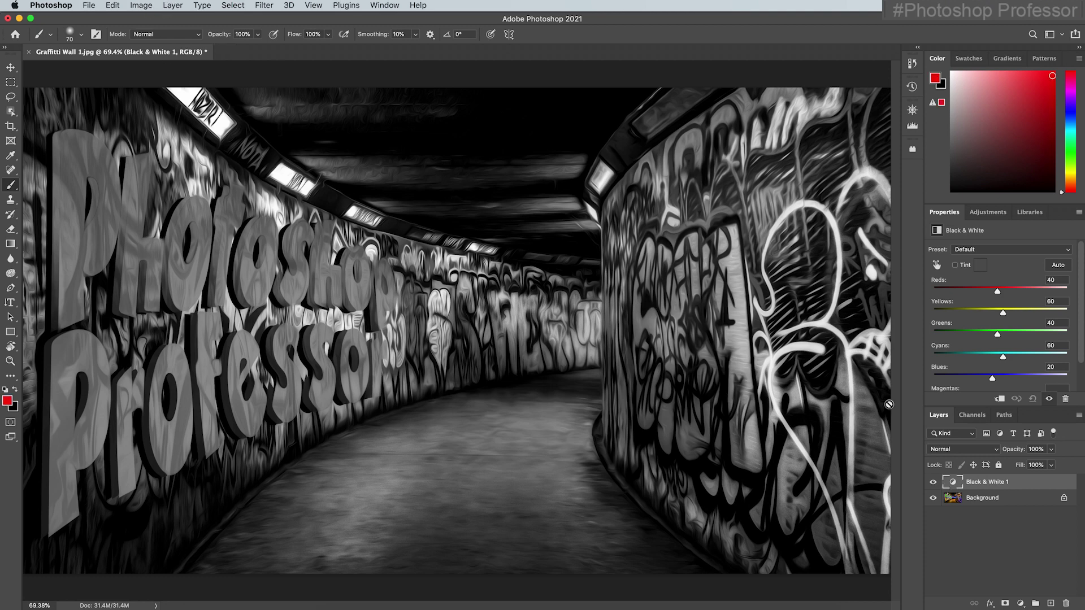
pyautogui.press('BackSpace')
# Reopen the Discover results for black and start the Custom black and white hands-on tutorial.
pyautogui.click(1032, 35)
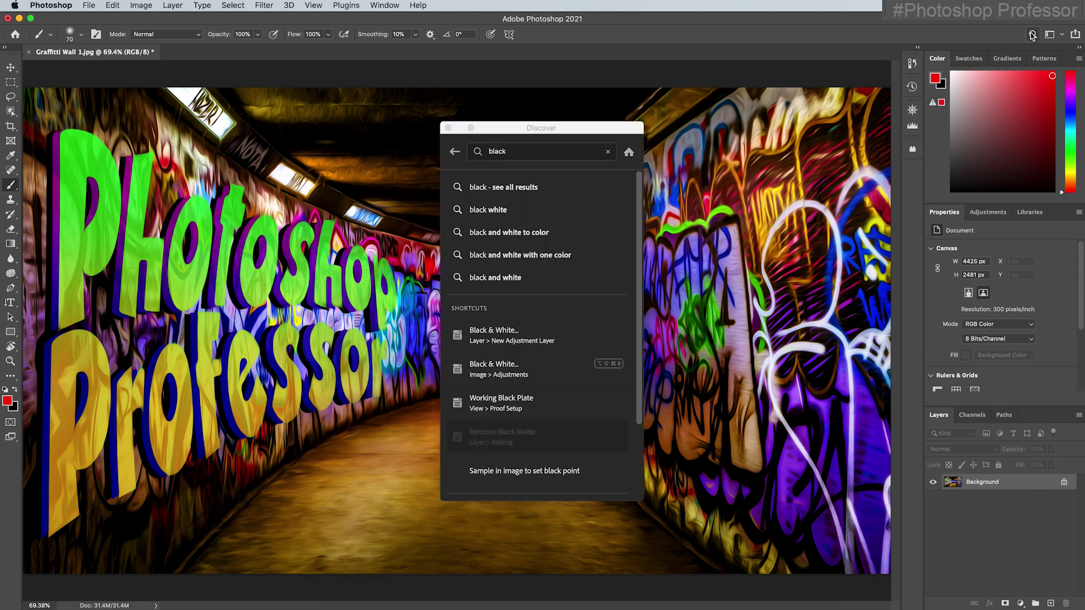
pyautogui.scroll(-3, 520, 298)
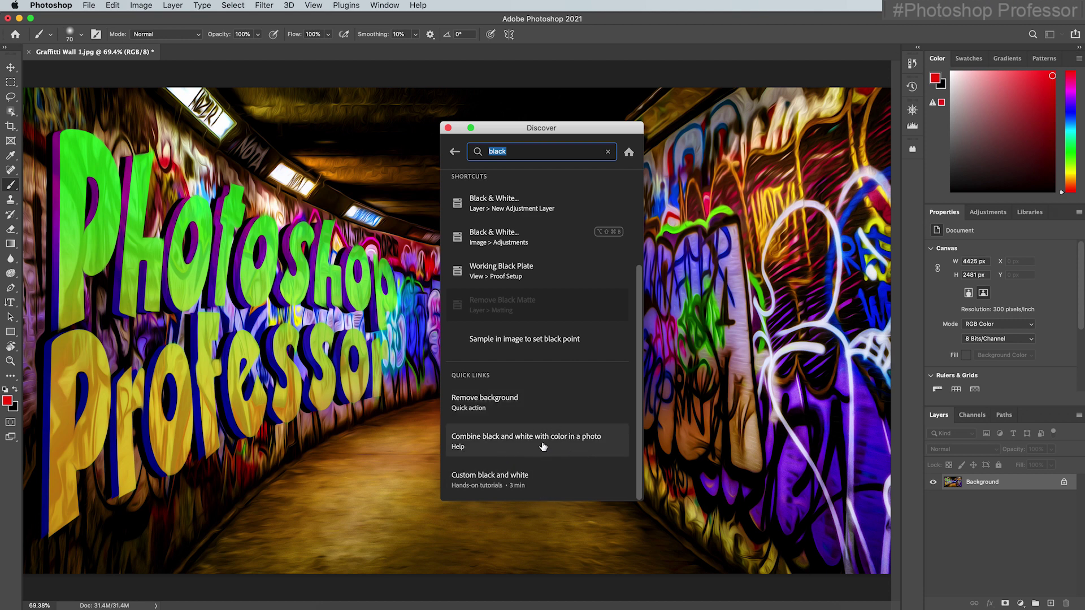
pyautogui.click(495, 483)
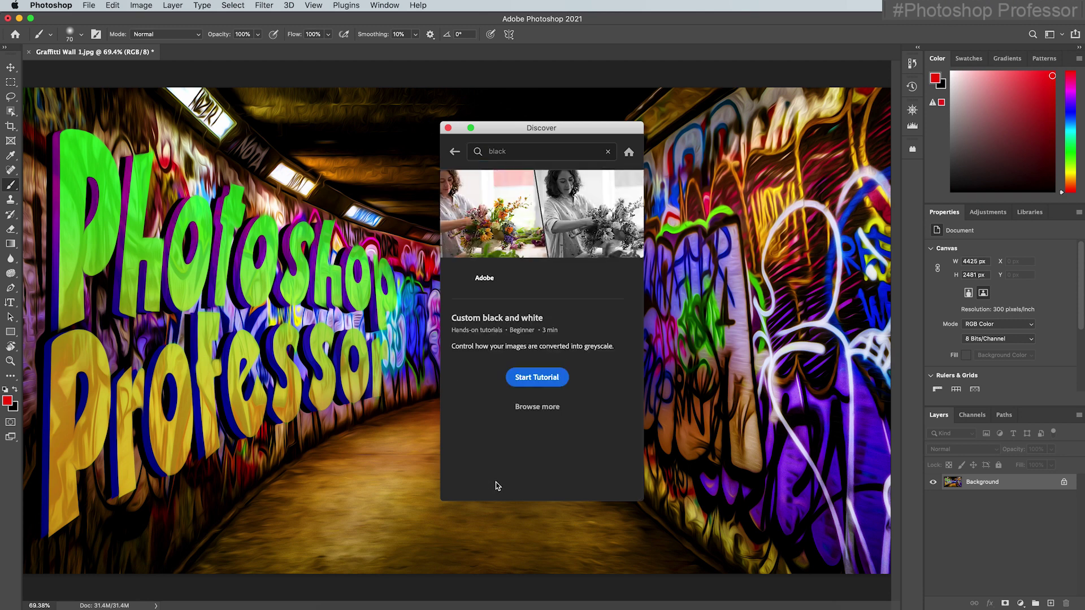
pyautogui.click(543, 379)
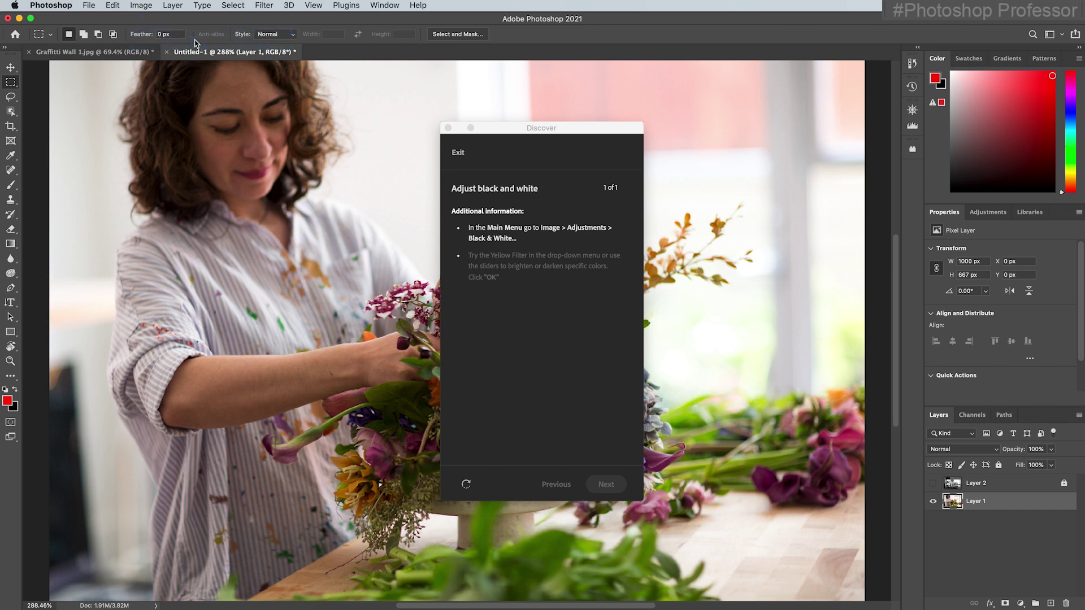
# Complete the tutorial by applying a Black & White image adjustment with Yellows lowered to -59, and close Discover.
pyautogui.click(141, 5)
pyautogui.moveTo(180, 36)
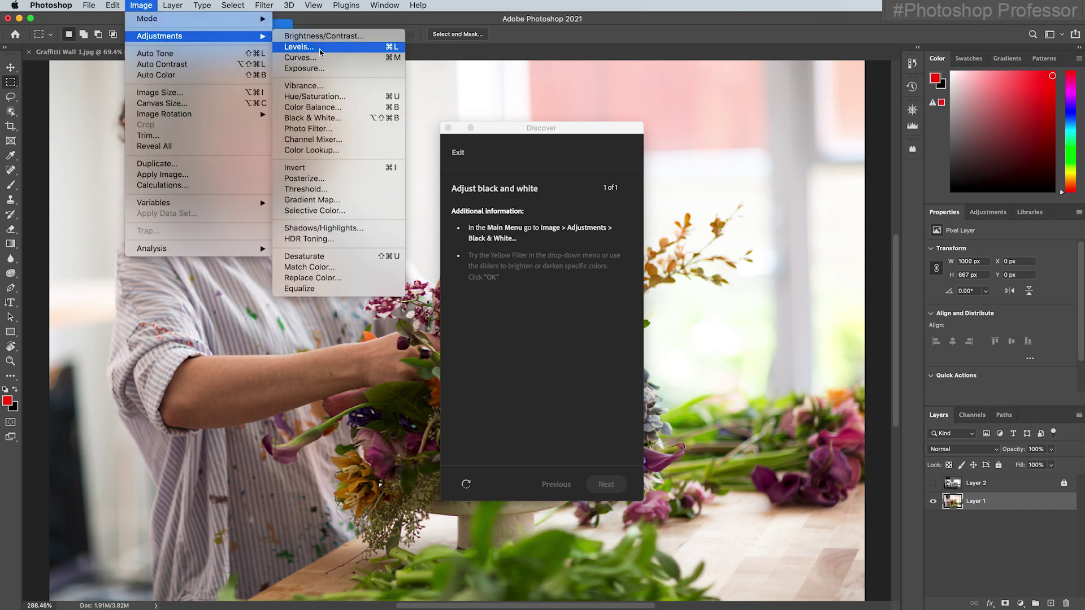
pyautogui.click(351, 121)
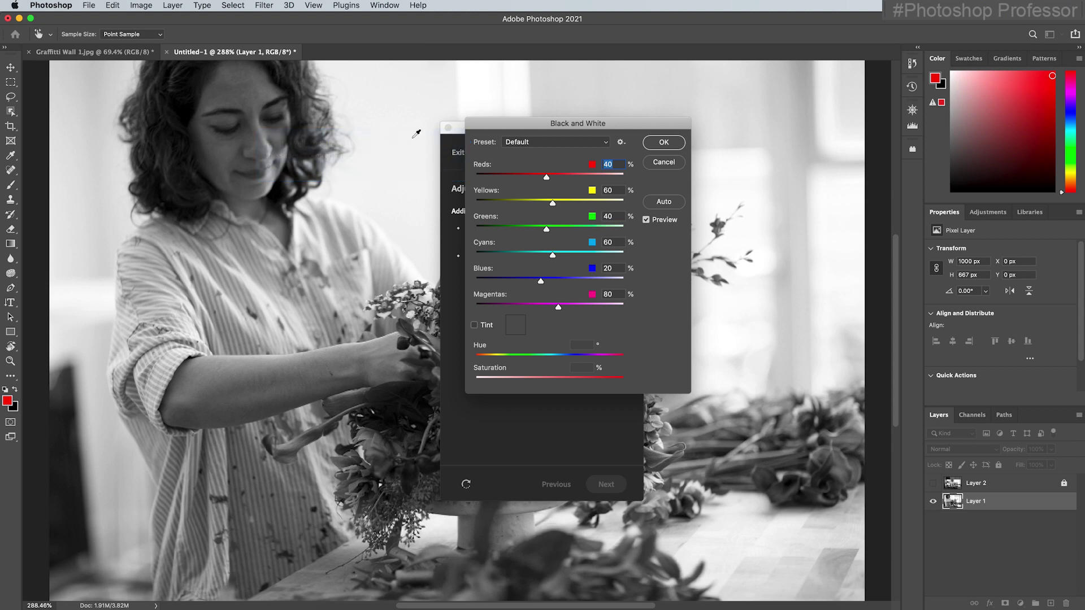
pyautogui.moveTo(553, 203); pyautogui.dragTo(562, 177)
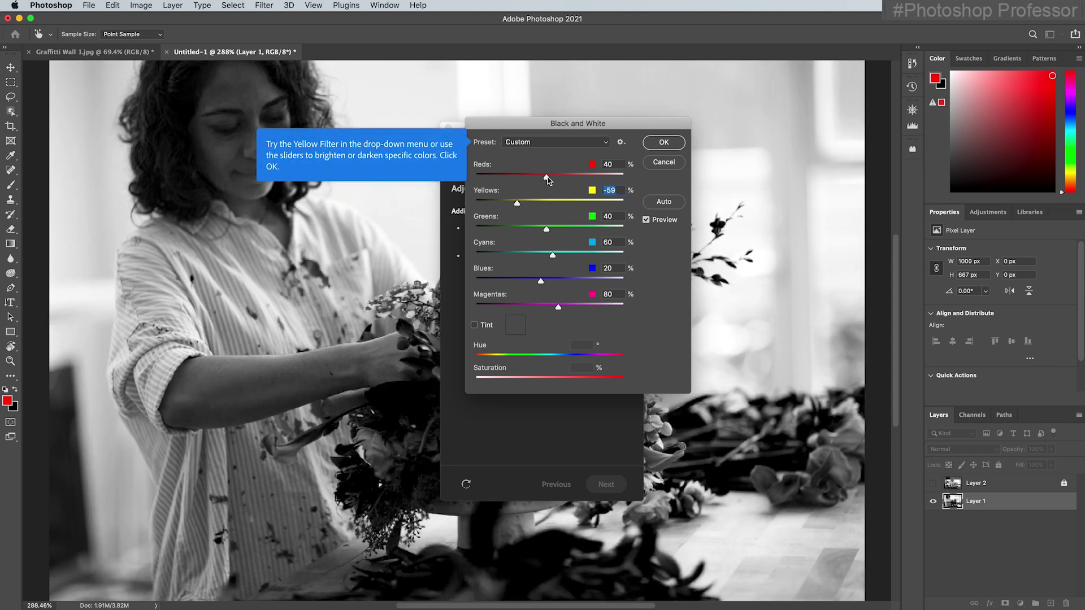
pyautogui.click(664, 143)
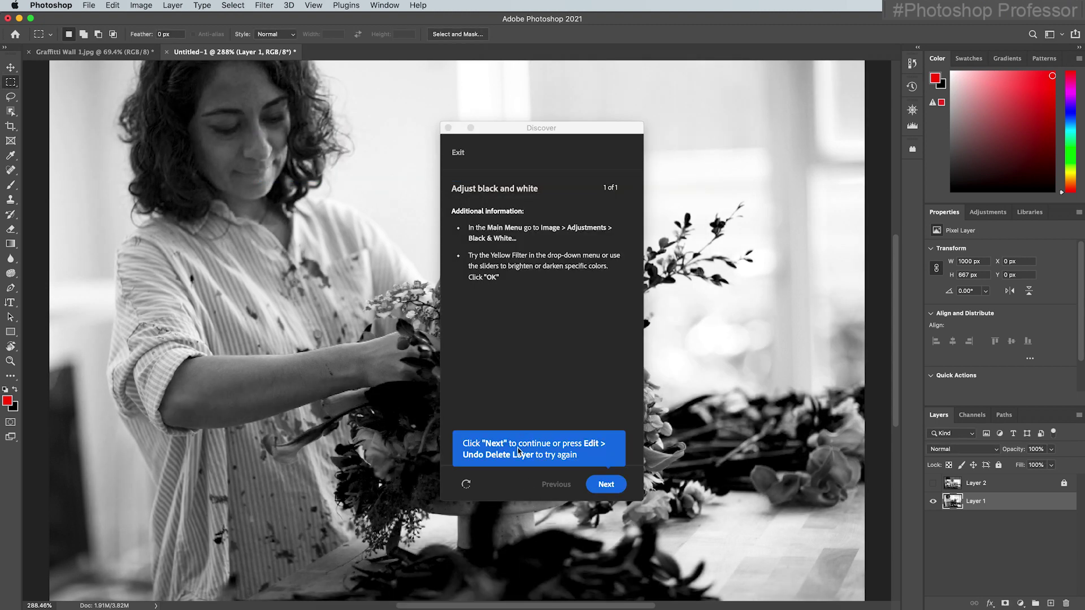
pyautogui.click(609, 484)
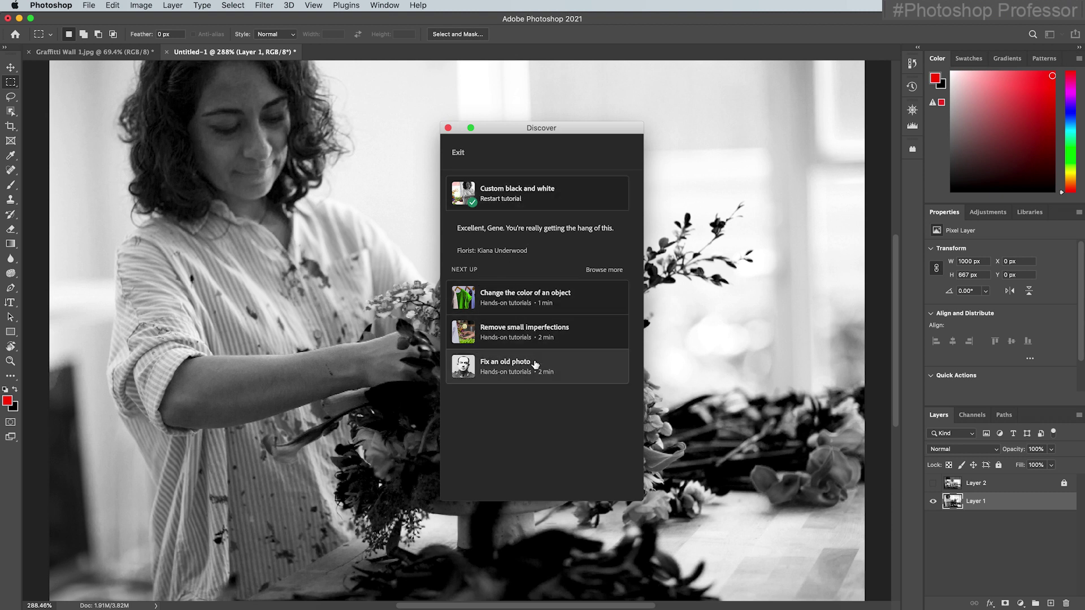
pyautogui.click(448, 128)
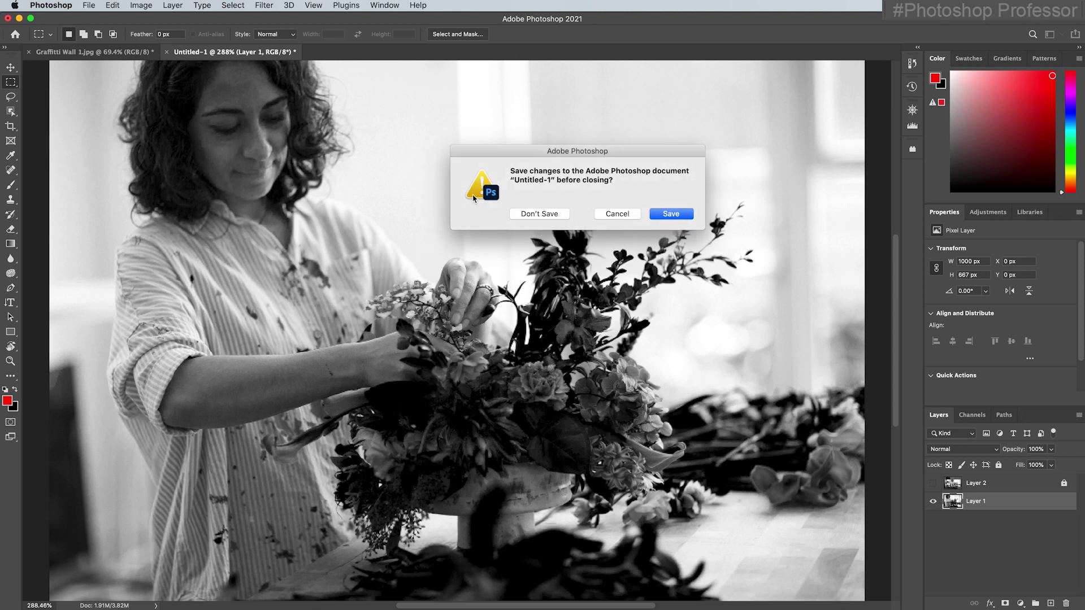
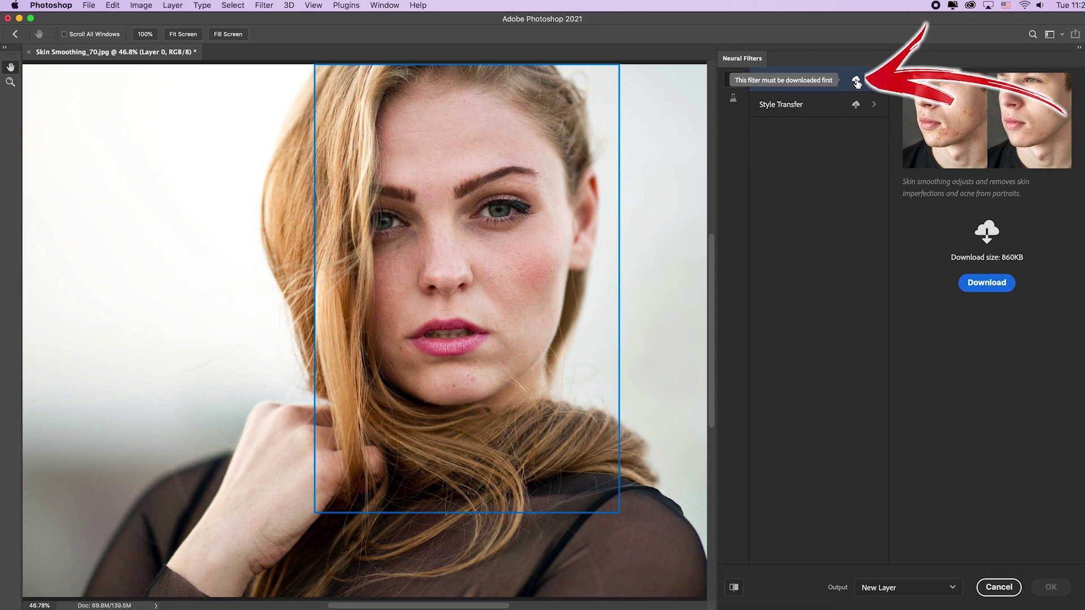
# Download the Skin Smoothing and Style Transfer neural filters, plus the beta filters Makeup Transfer, Colorize, Super Zoom and JPEG Artifacts.
pyautogui.click(856, 82)
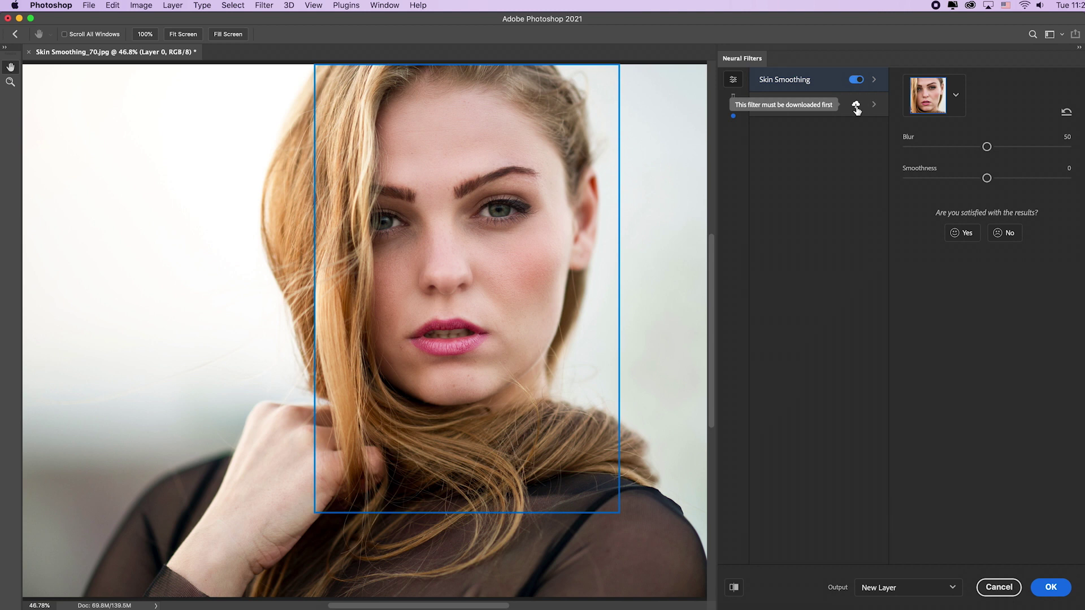
pyautogui.click(856, 106)
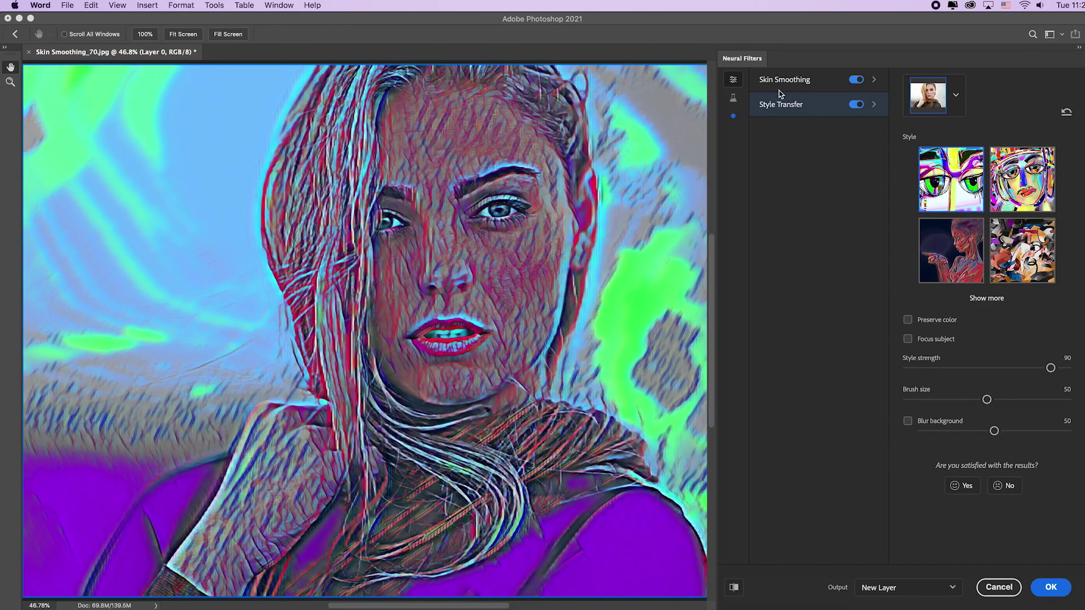
pyautogui.click(733, 102)
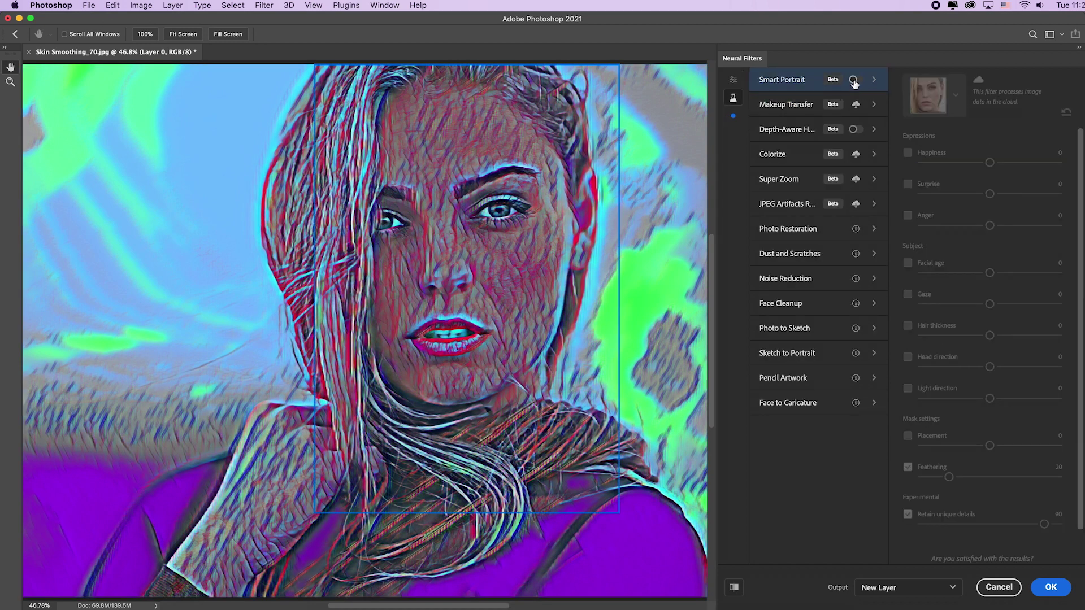
pyautogui.click(856, 104)
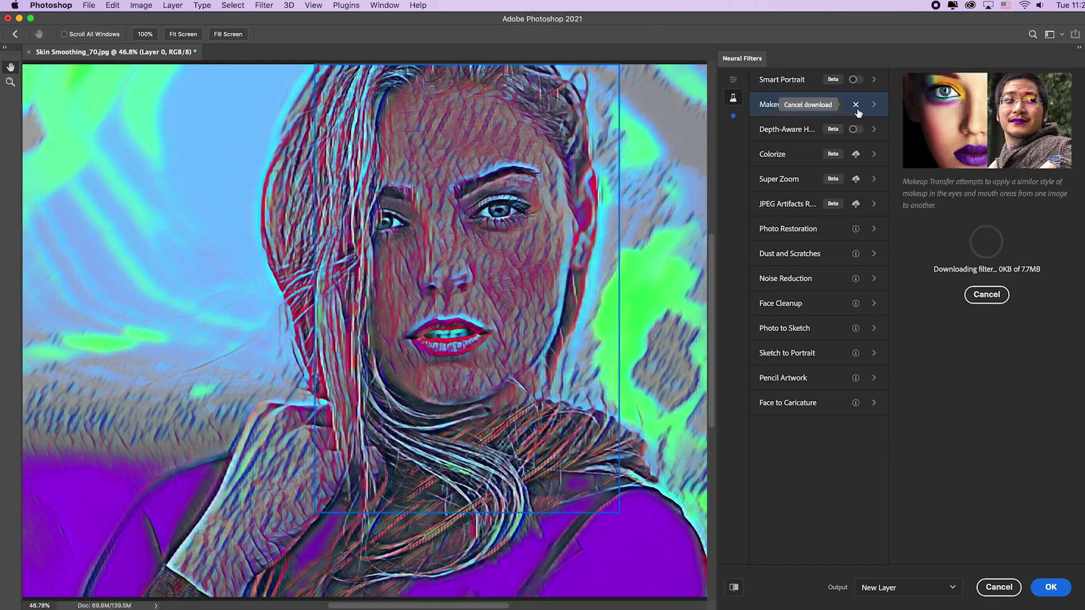
pyautogui.click(857, 155)
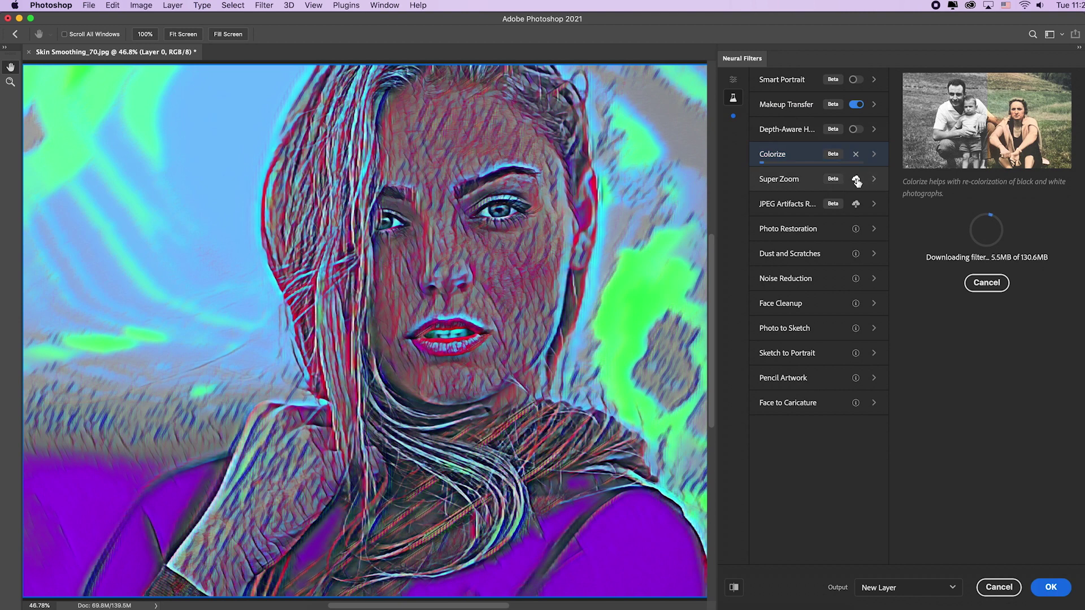
pyautogui.click(855, 179)
pyautogui.click(856, 204)
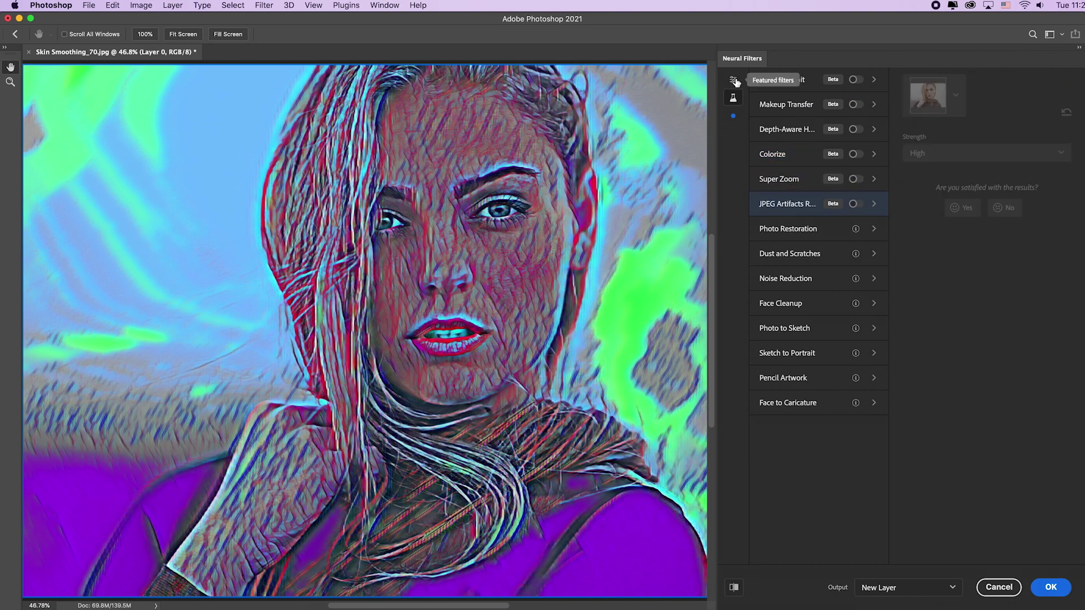
# Turn off the featured Style Transfer and Skin Smoothing filters.
pyautogui.click(734, 81)
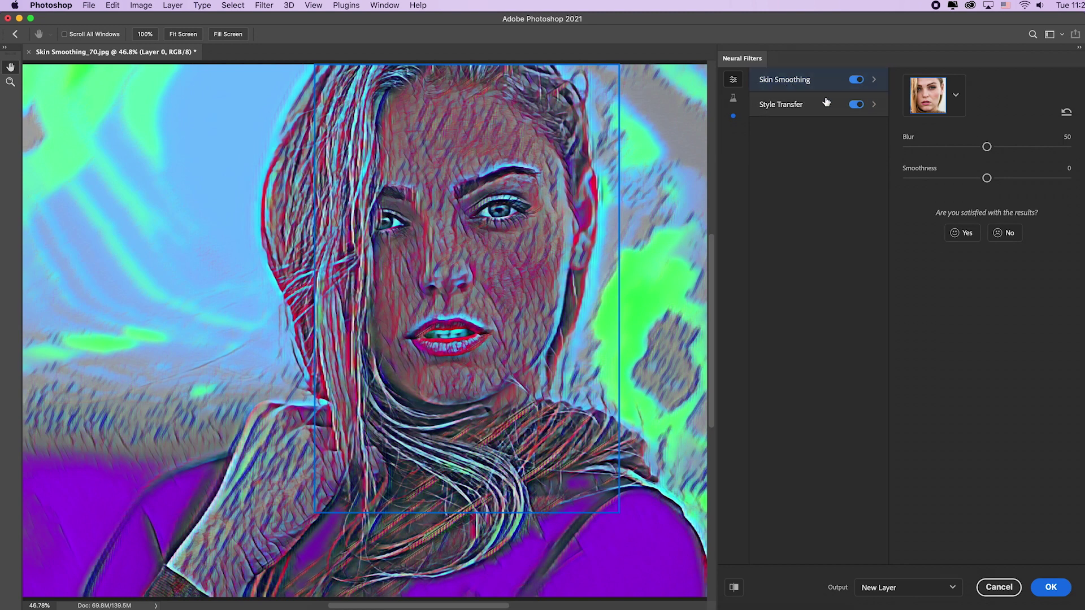
pyautogui.click(857, 105)
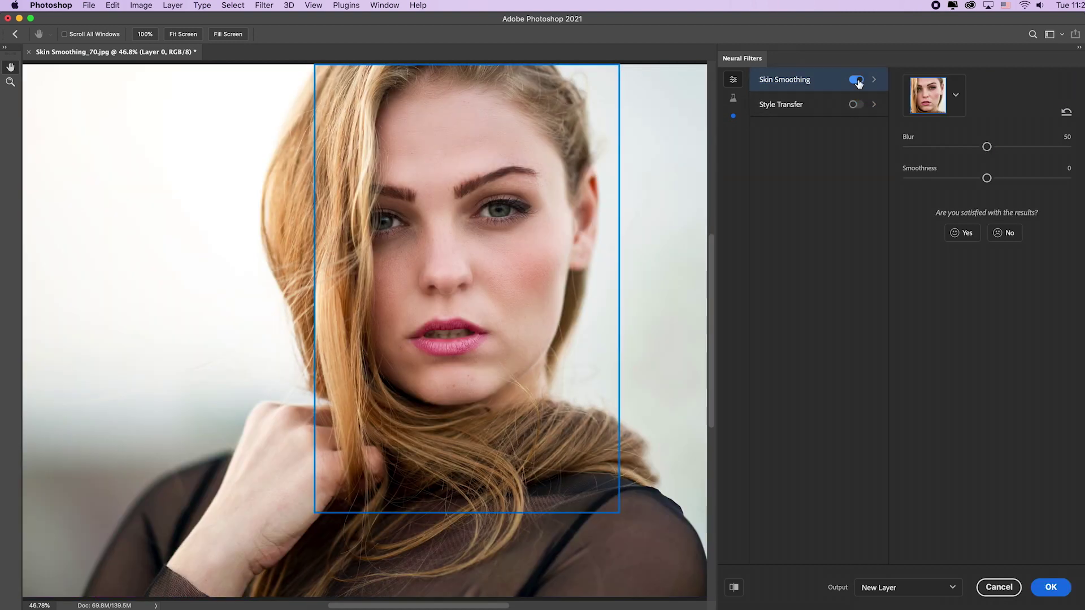
pyautogui.click(855, 82)
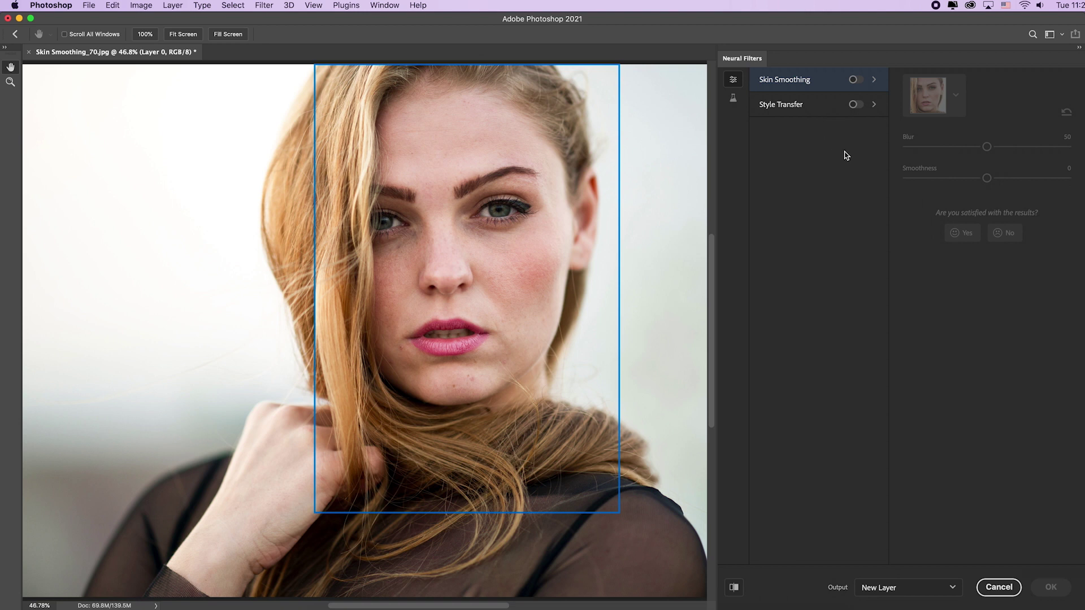
# Examine the previews and descriptions of the planned beta filters, including Photo Restoration and Face to Caricature.
pyautogui.click(733, 98)
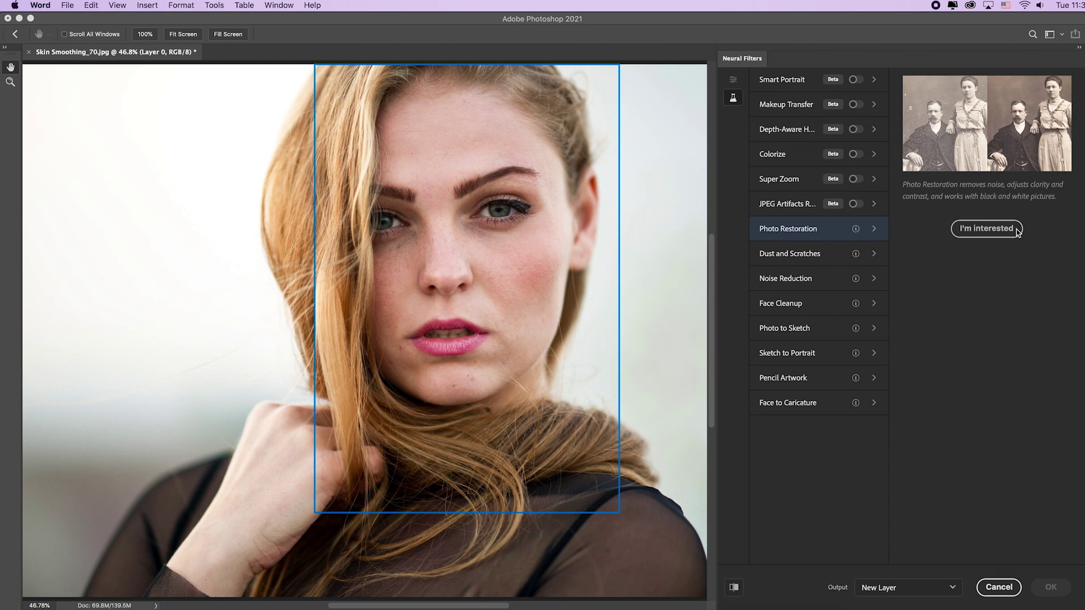
pyautogui.click(875, 405)
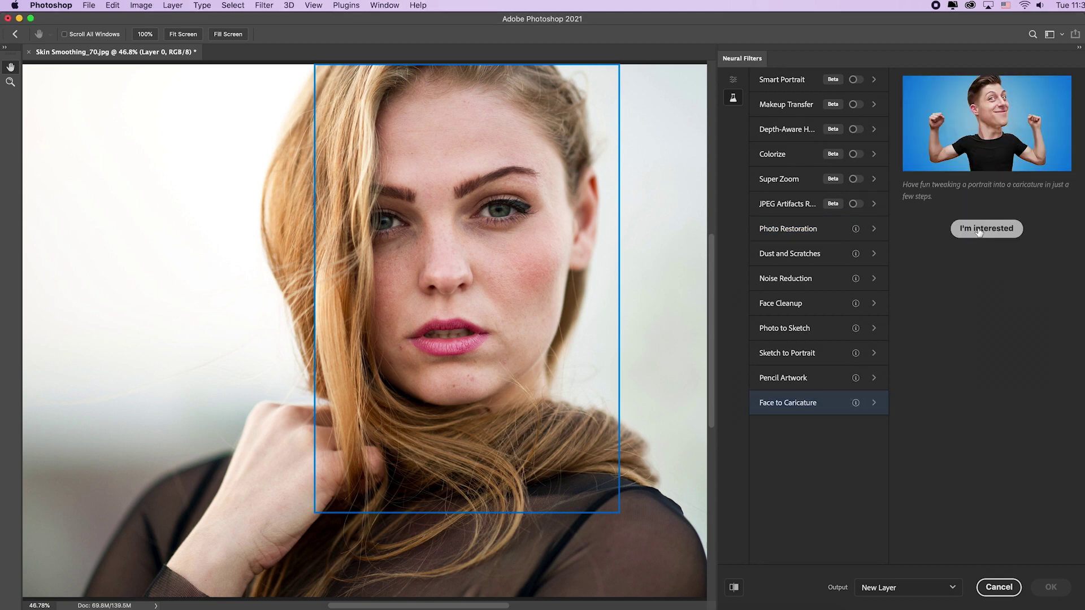
pyautogui.click(871, 328)
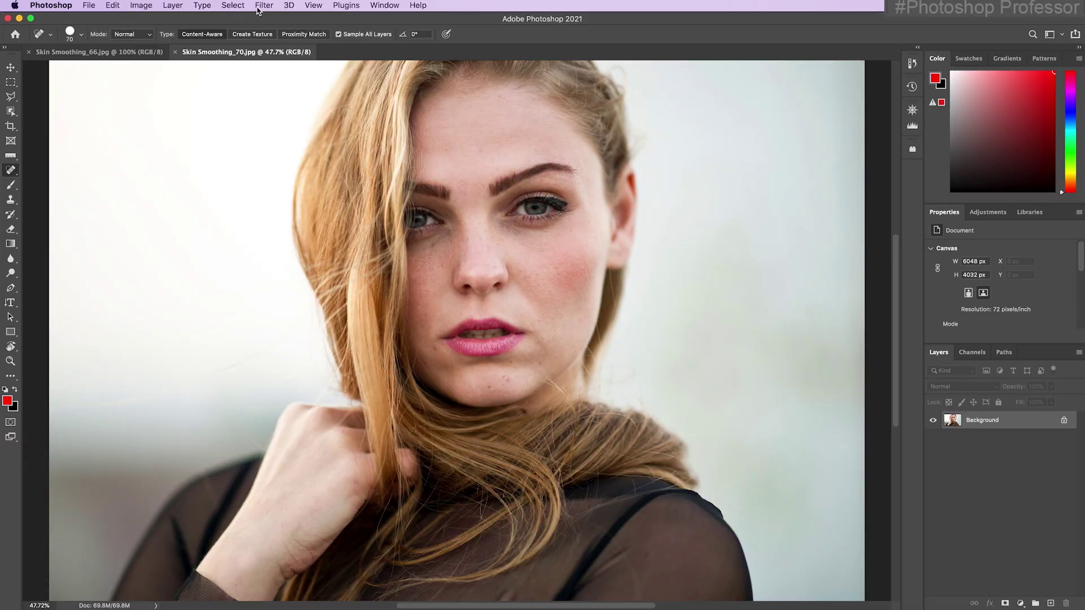
# Apply the Skin Smoothing neural filter with default settings to Skin Smoothing_70.jpg, with output to a new layer.
pyautogui.click(257, 10)
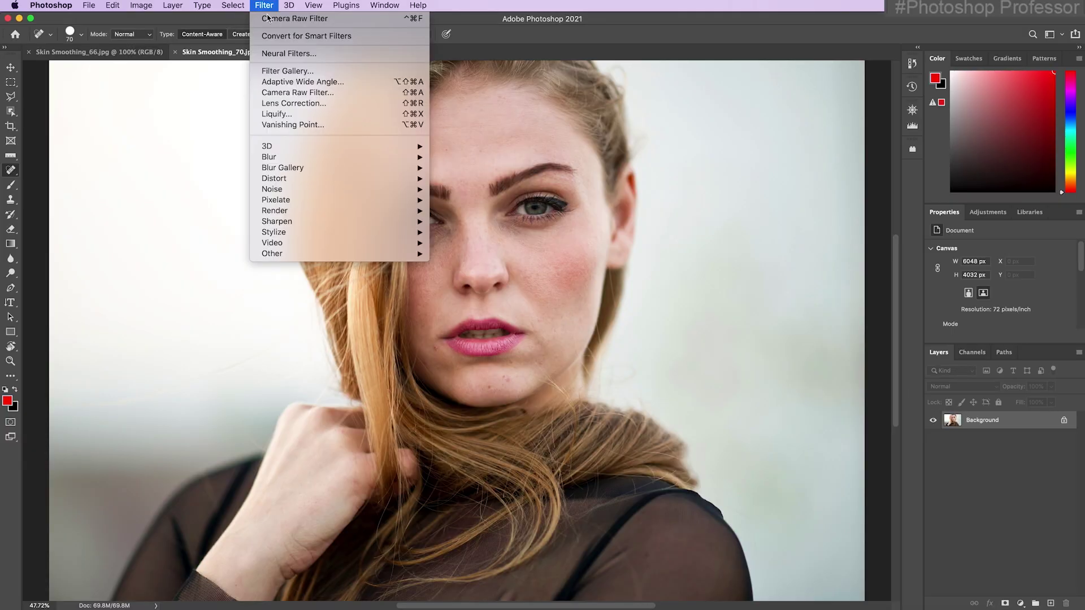
pyautogui.click(329, 53)
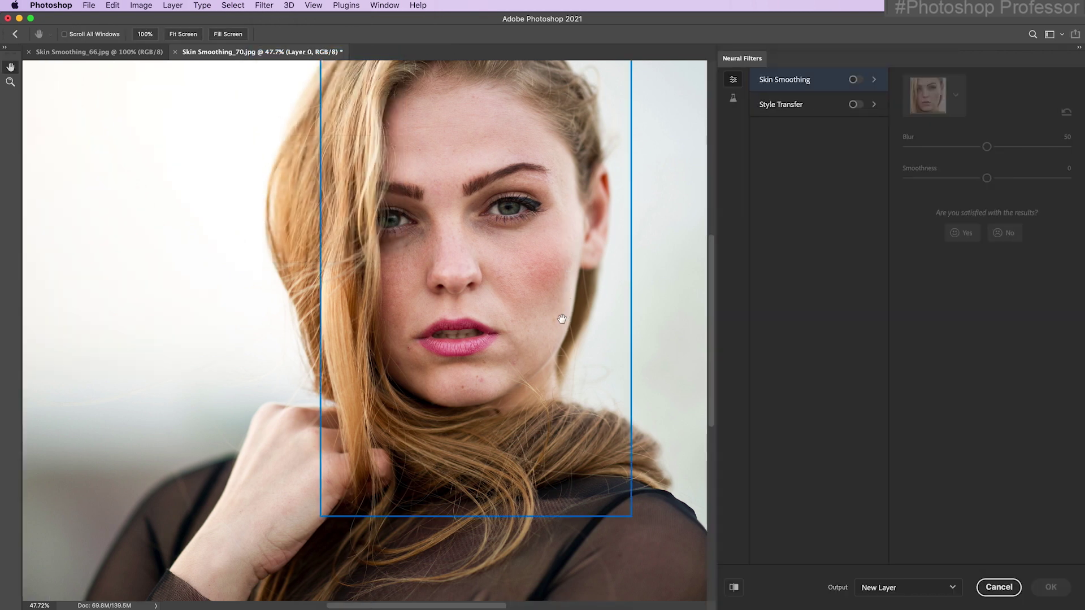
pyautogui.press('super+1')
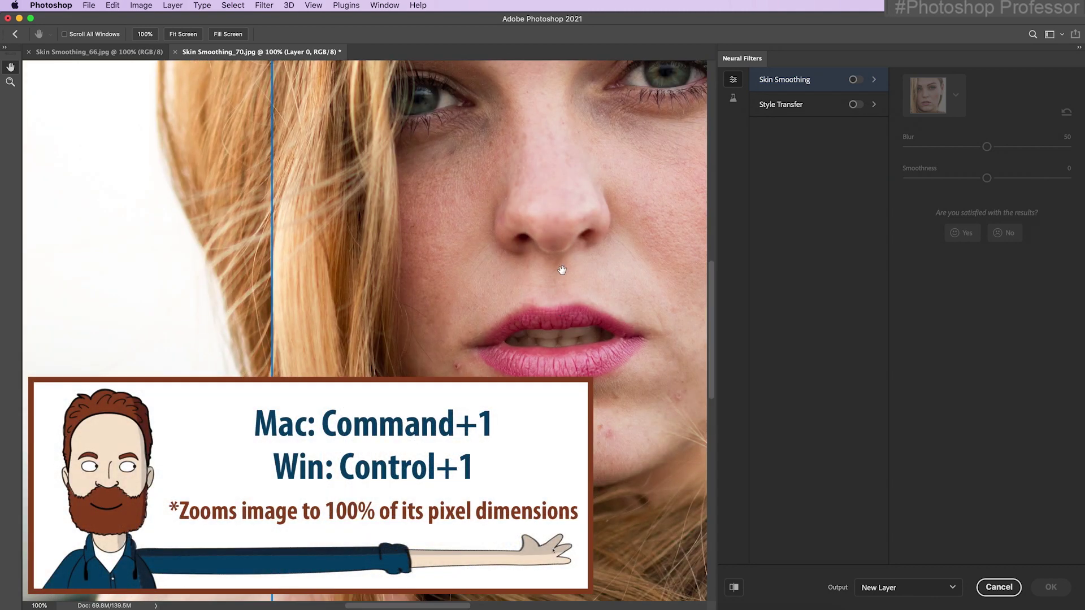
pyautogui.moveTo(600, 243); pyautogui.dragTo(461, 417)
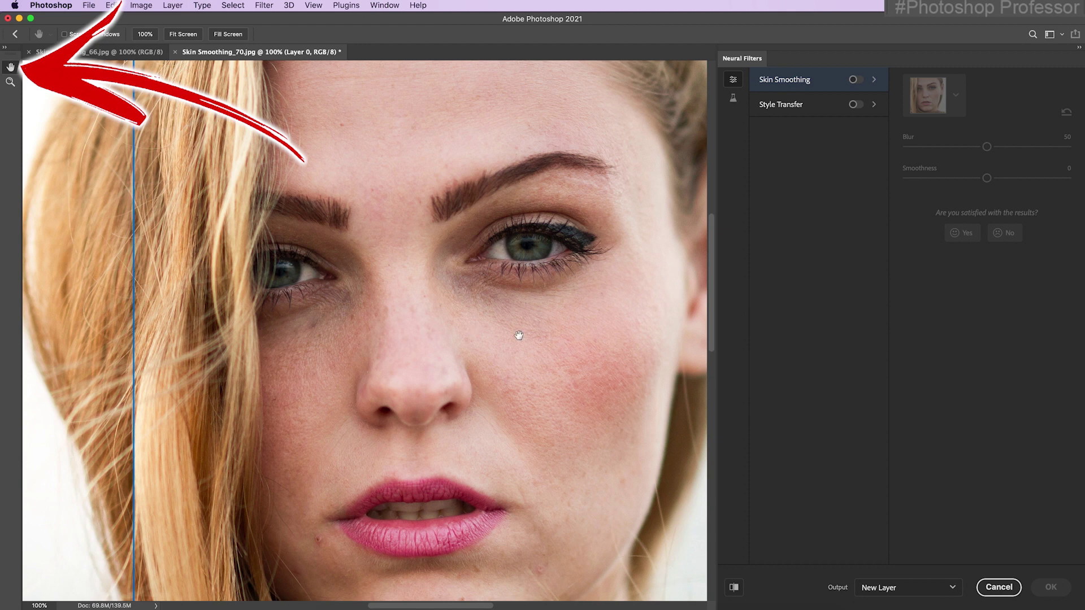
pyautogui.click(853, 81)
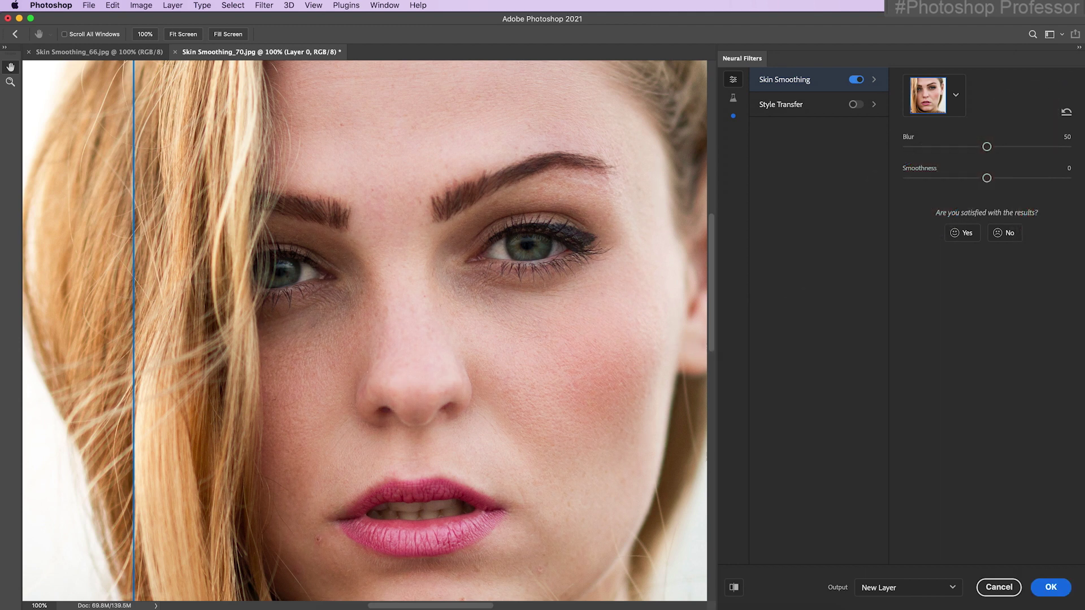
pyautogui.click(1047, 587)
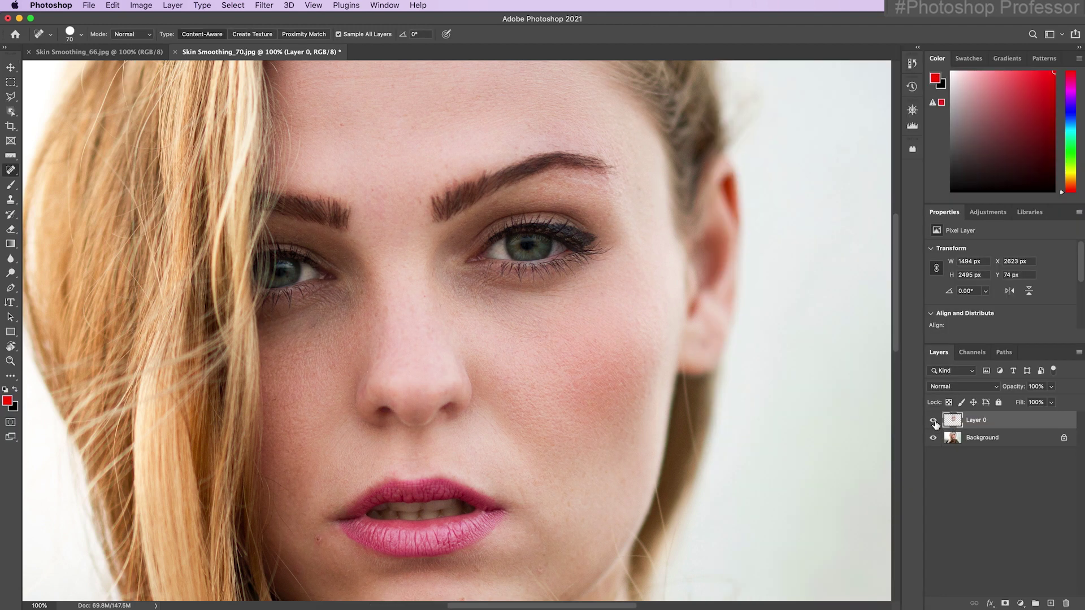
# View the skin smoothing layer without the Background, and compare the portrait before and after the filter by toggling that layer's visibility.
pyautogui.click(933, 438)
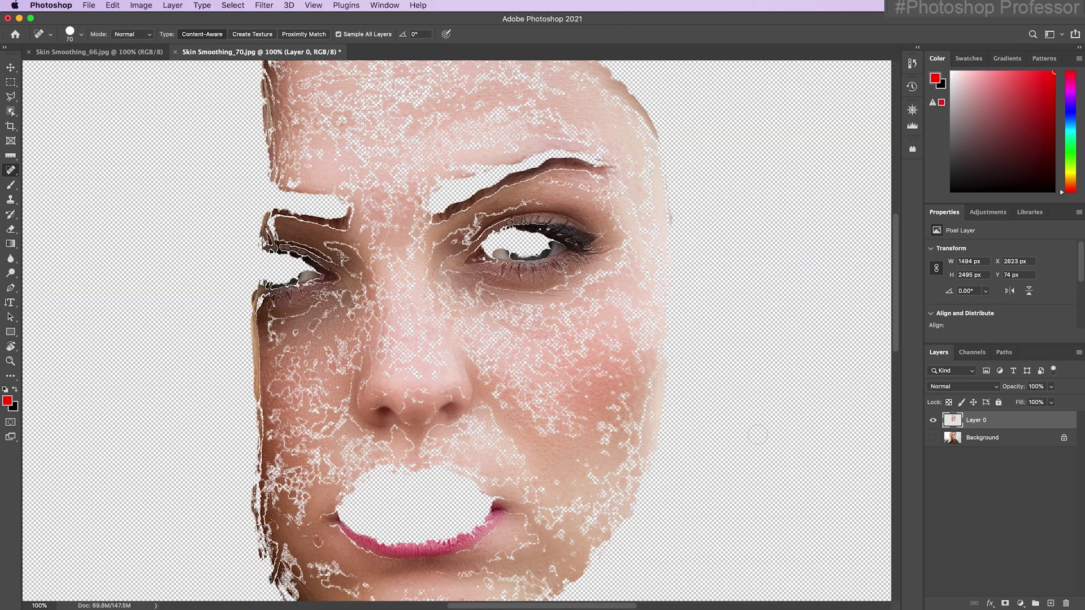
pyautogui.click(933, 438)
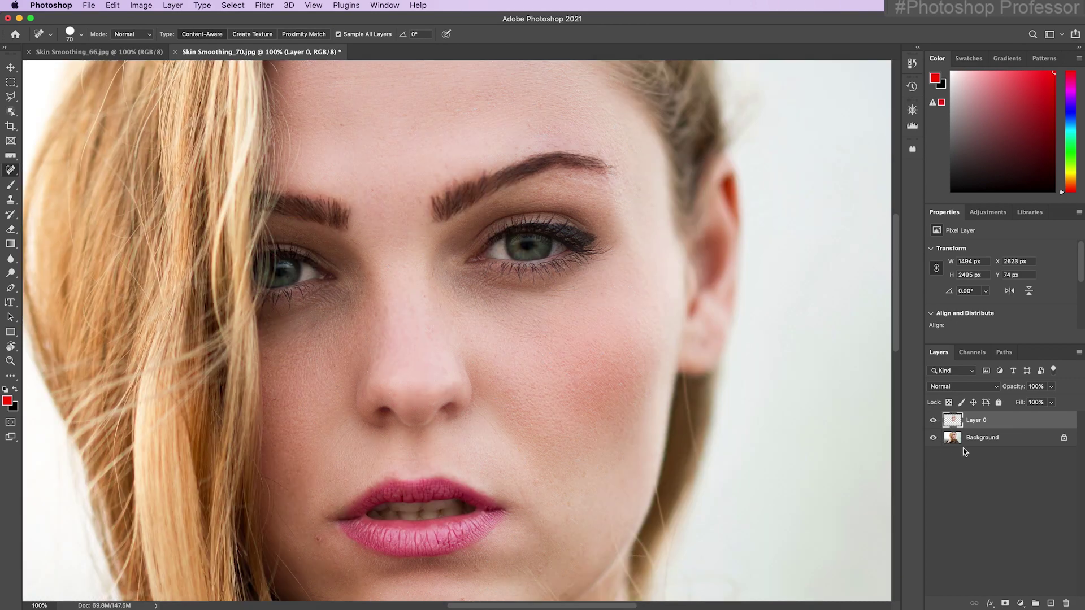
pyautogui.click(933, 420)
pyautogui.click(933, 421)
pyautogui.click(933, 420)
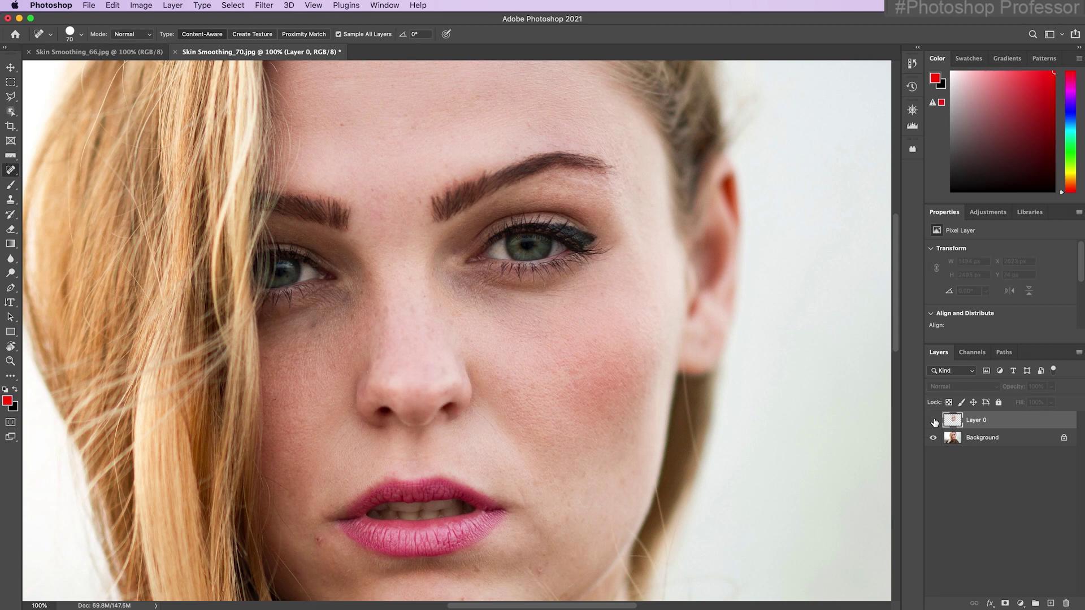
pyautogui.click(933, 420)
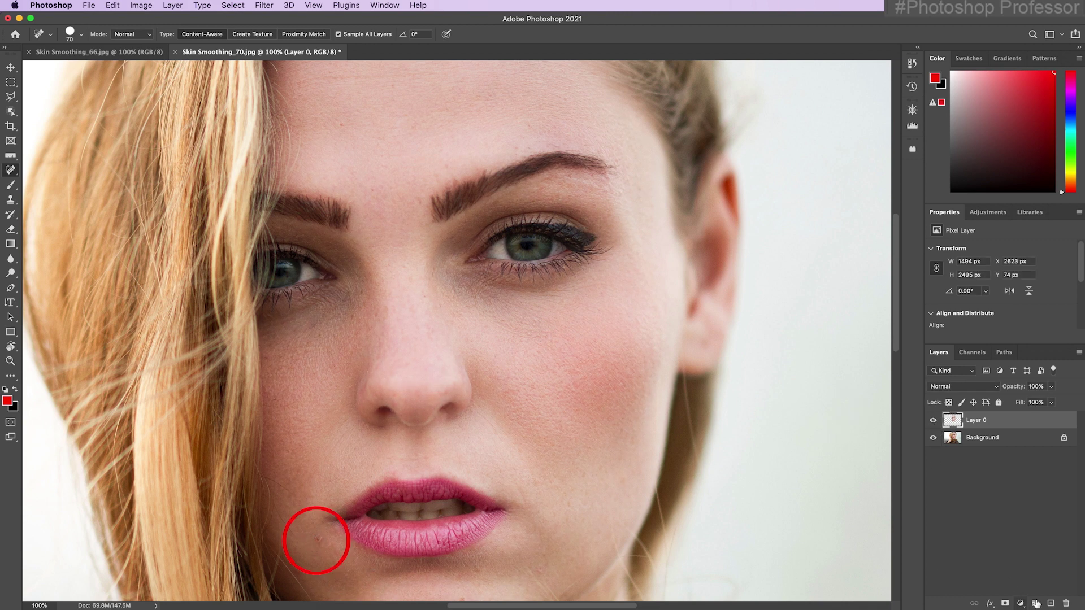
# Add a new layer and remove the blemishes beside the mouth and on the chin with the Spot Healing Brush.
pyautogui.click(1050, 604)
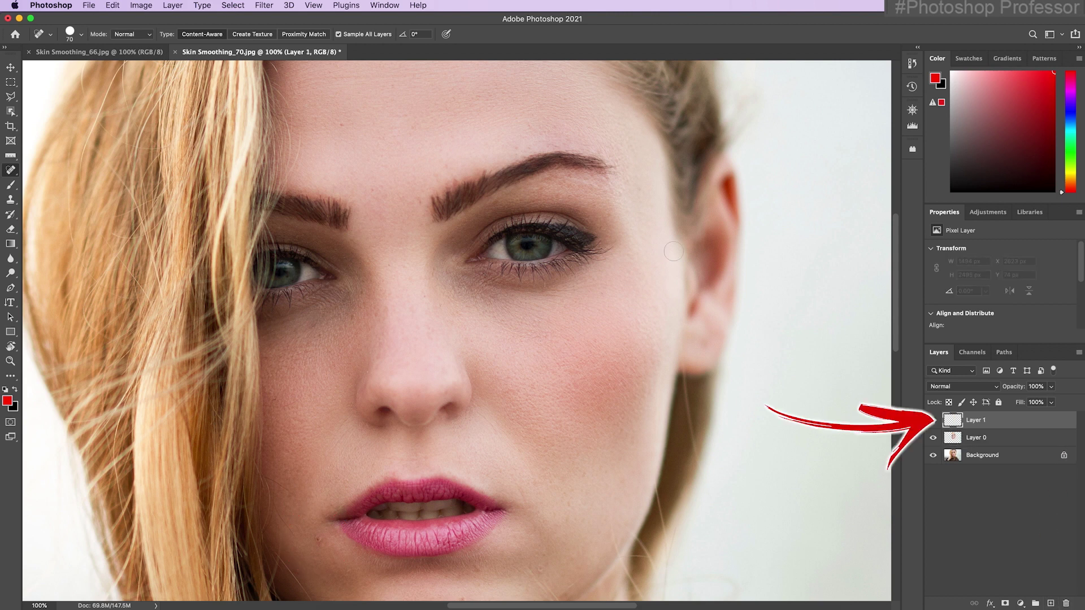
pyautogui.press('b')
pyautogui.press('d')
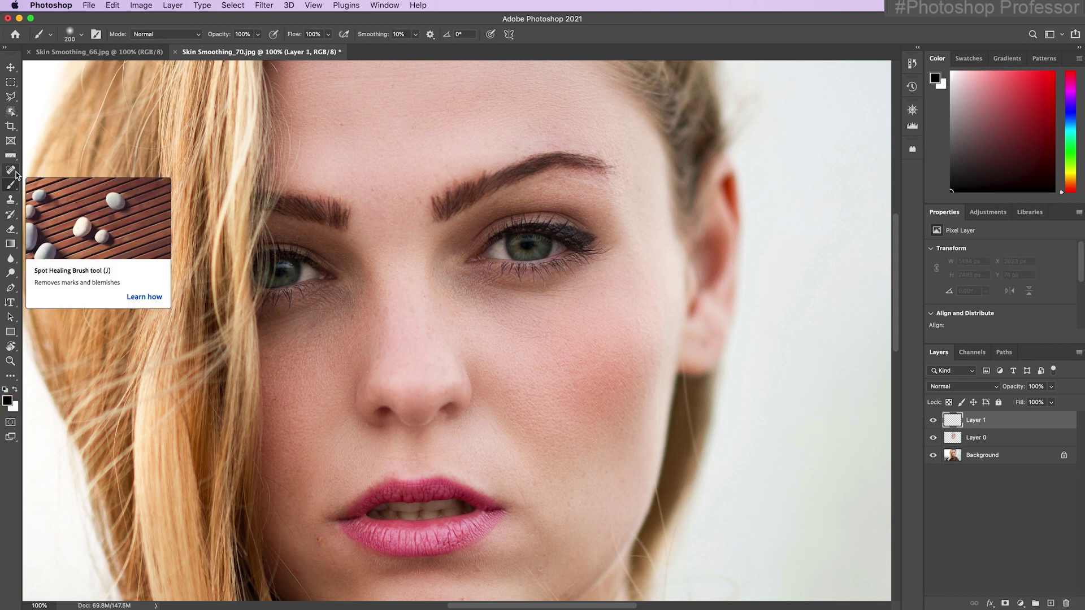
pyautogui.click(16, 173)
pyautogui.click(317, 537)
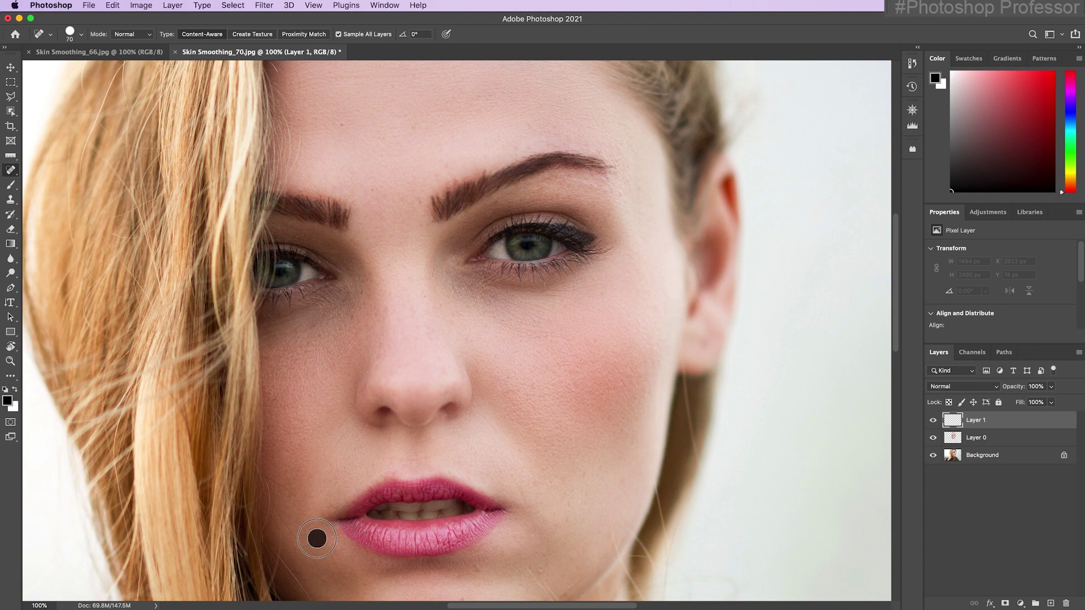
pyautogui.moveTo(513, 573); pyautogui.dragTo(504, 387)
pyautogui.click(466, 422)
pyautogui.click(424, 444)
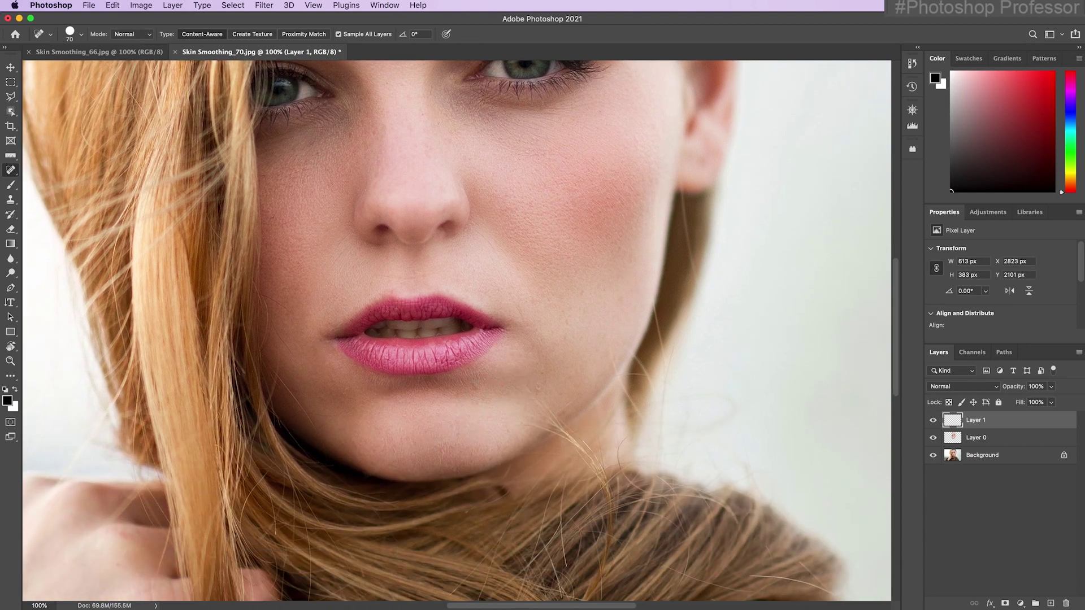
# Reduce the Spot Healing Brush size to 30 and heal a small spot beside the nose.
pyautogui.scroll(6, 425, 396)
pyautogui.press('[')
pyautogui.press('[')
pyautogui.press('[')
pyautogui.press('[')
pyautogui.click(374, 380)
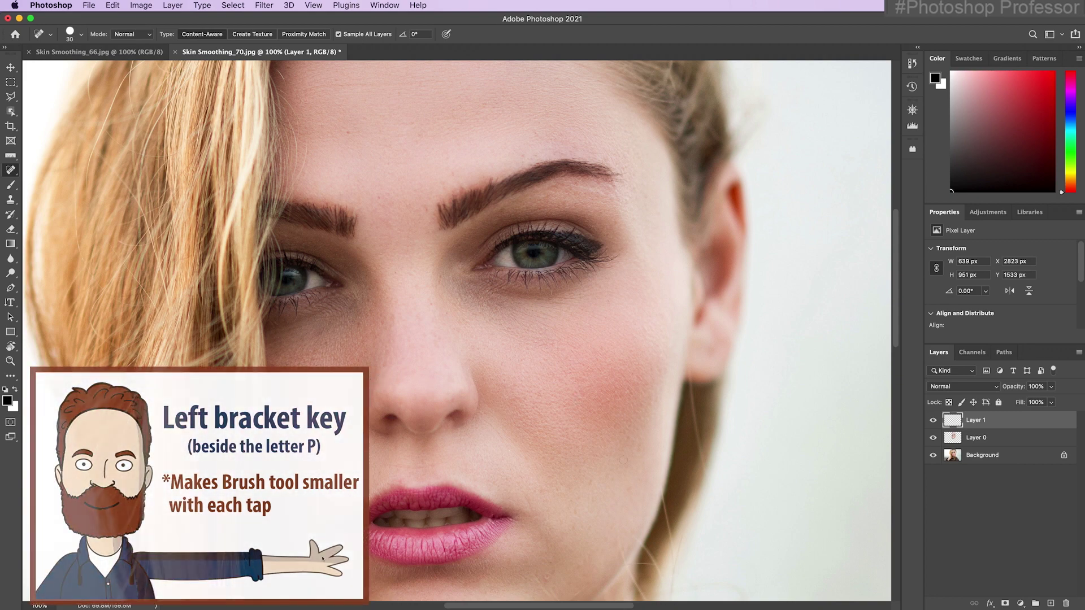
# Compare the retouched woman's portrait with the original by showing only the Background, and restore the other layers' visibility.
pyautogui.keyDown('alt'); pyautogui.click(933, 456); pyautogui.keyUp('alt')
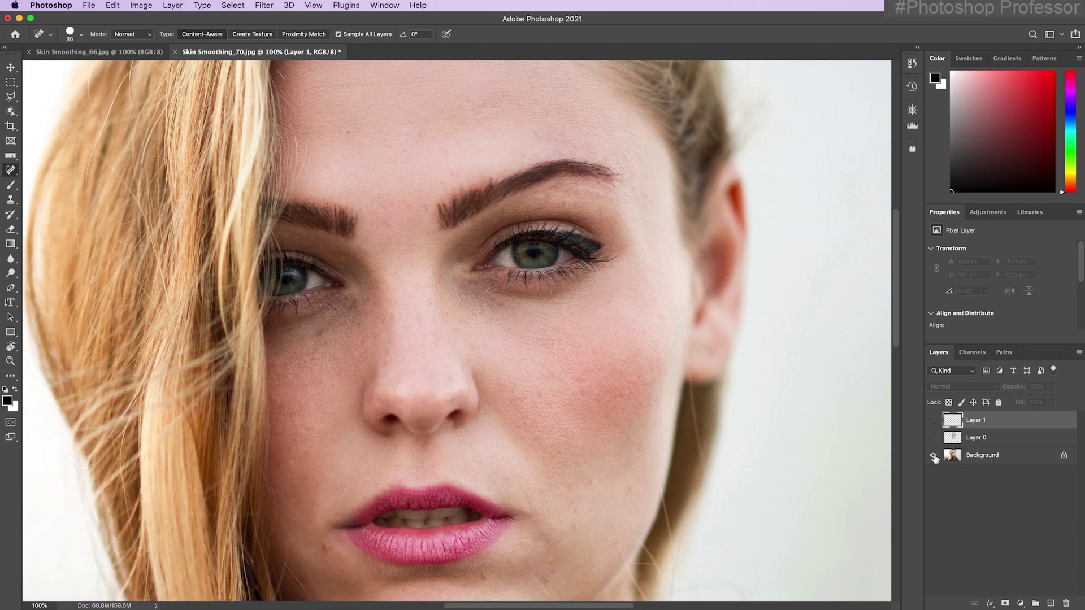
pyautogui.keyDown('alt'); pyautogui.click(933, 456); pyautogui.keyUp('alt')
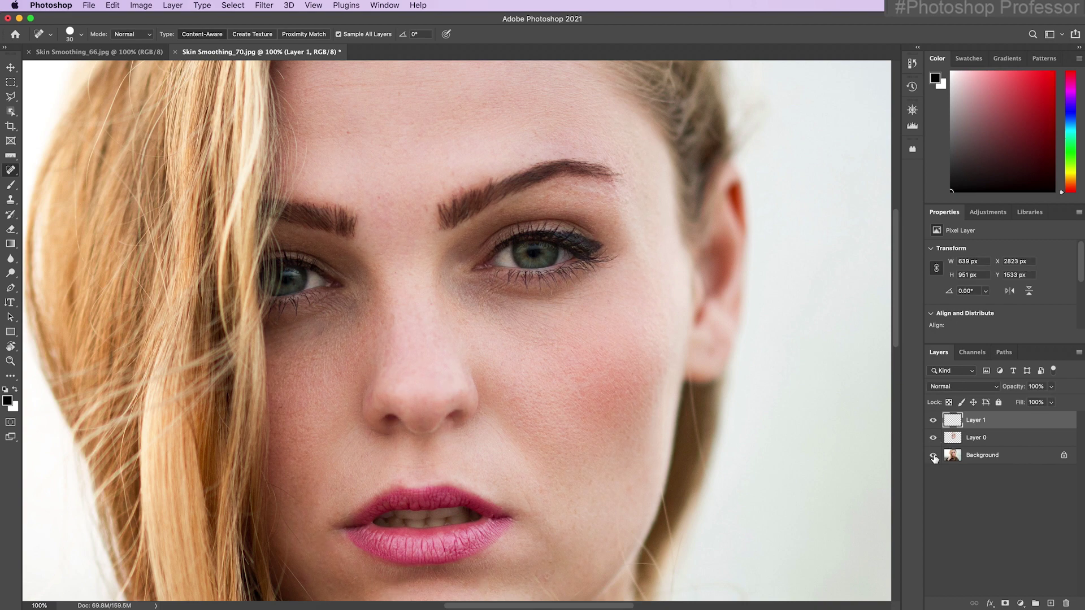
# Apply the Skin Smoothing neural filter to Skin Smoothing_66.jpg with Blur 100 and Smoothness 50, output to a new layer.
pyautogui.click(100, 52)
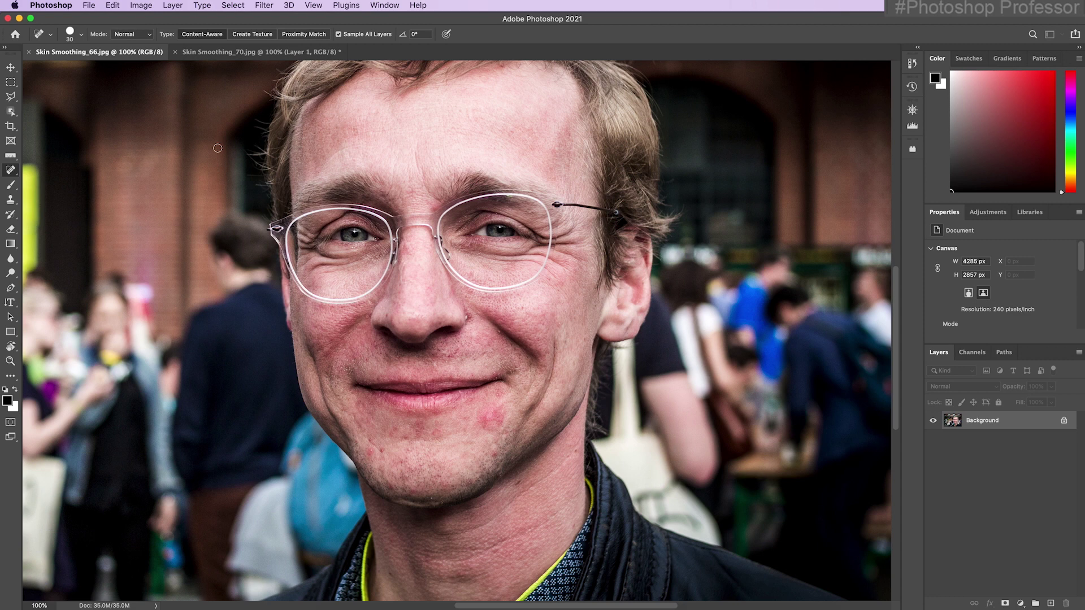
pyautogui.click(269, 6)
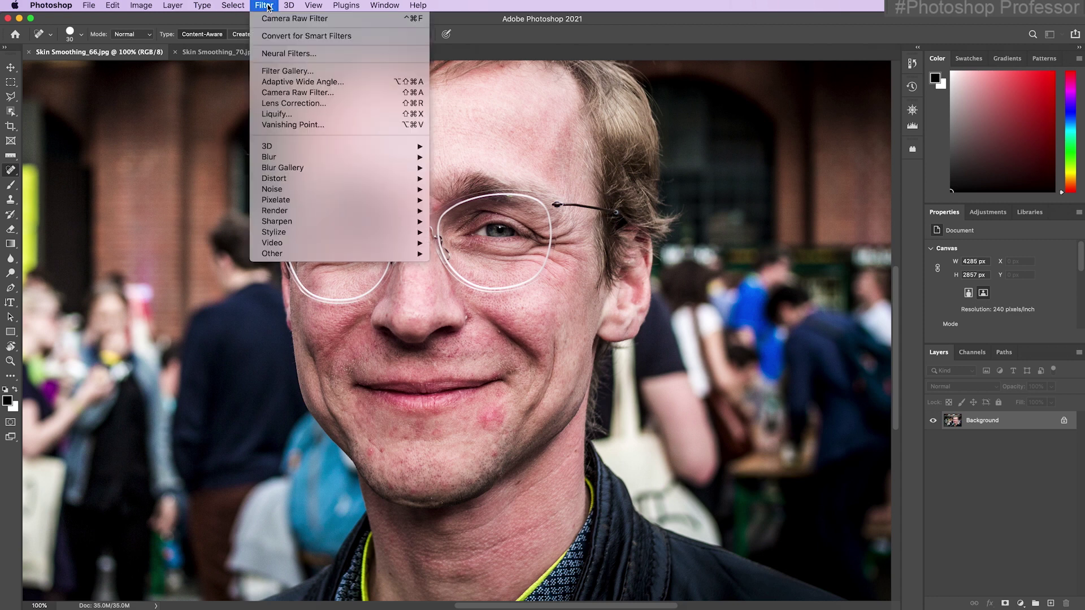
pyautogui.click(339, 53)
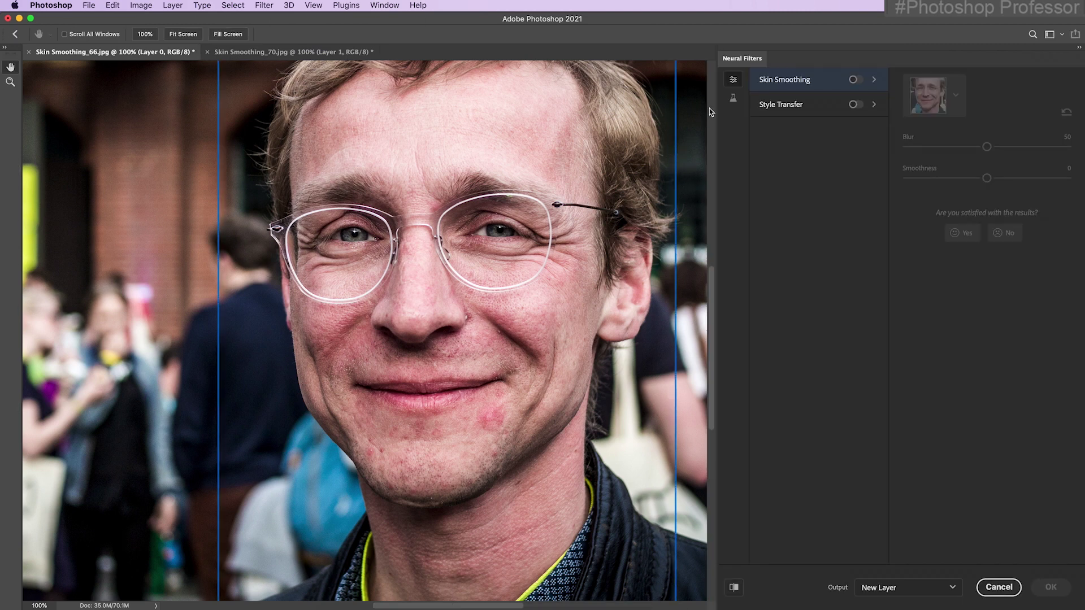
pyautogui.click(854, 80)
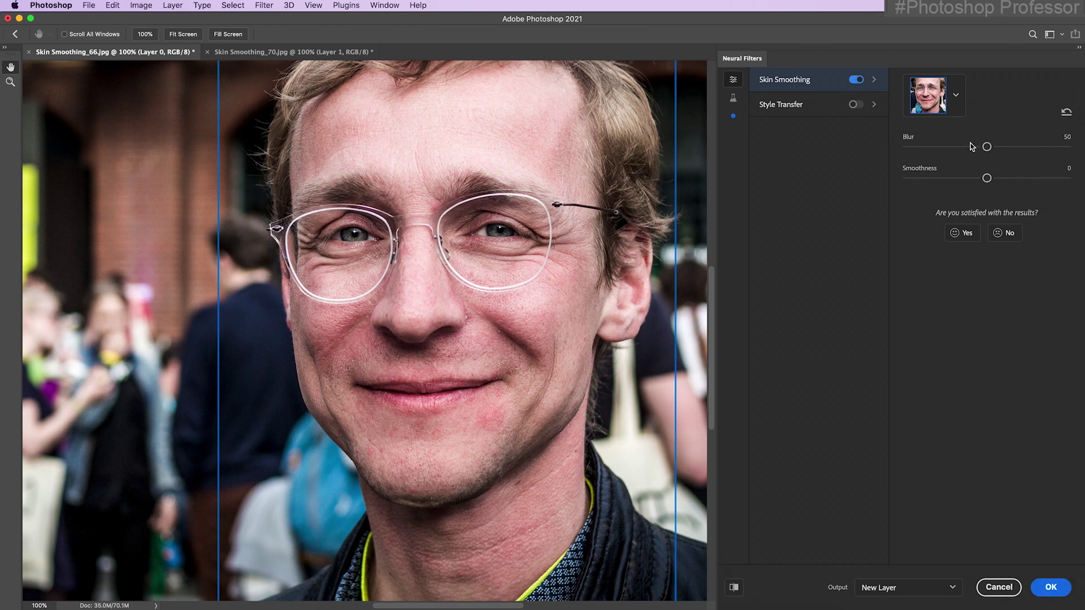
pyautogui.moveTo(988, 148); pyautogui.dragTo(1068, 147)
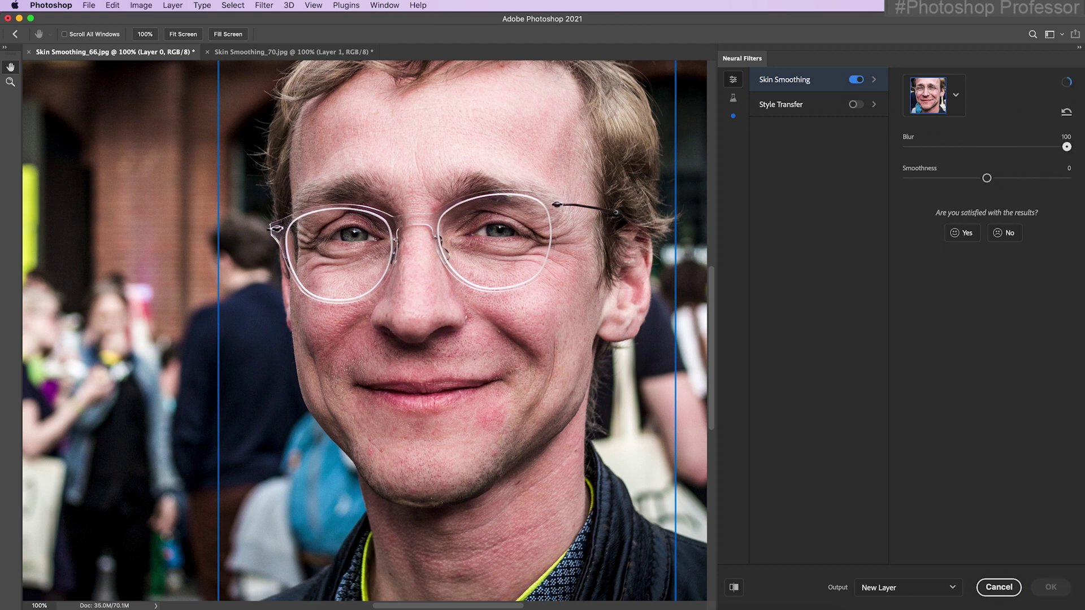
pyautogui.moveTo(986, 178); pyautogui.dragTo(1068, 180)
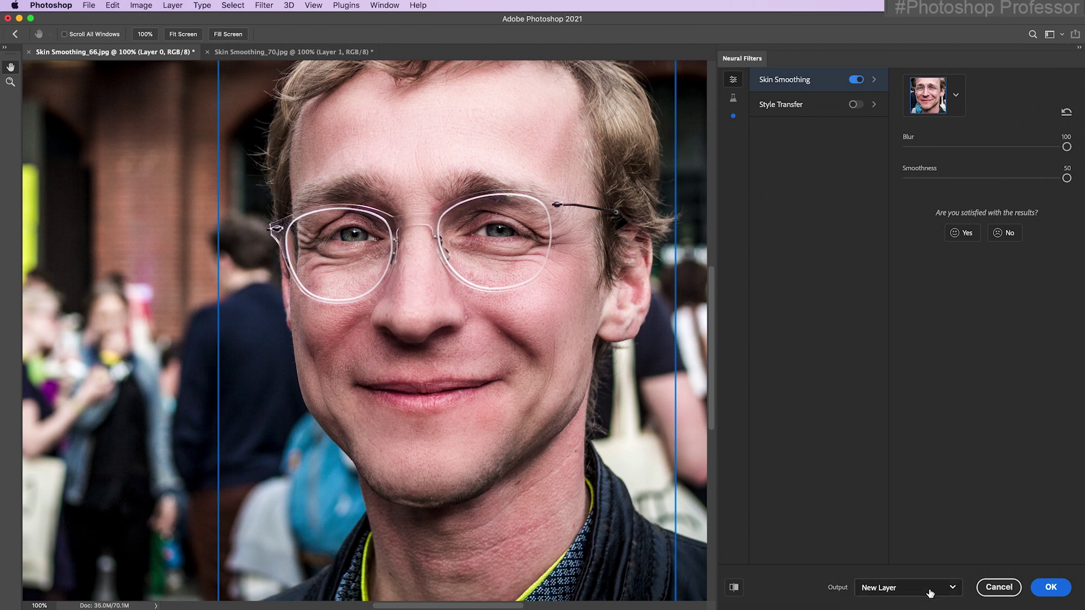
pyautogui.click(1050, 588)
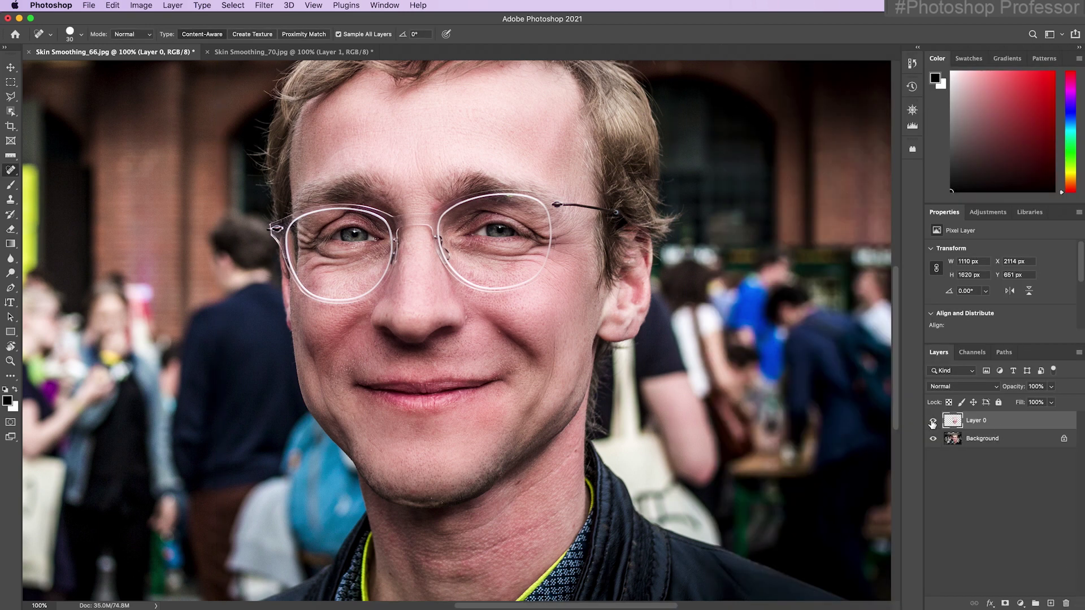
# Compare the man's portrait with and without the skin smoothing layer by toggling that layer's visibility.
pyautogui.click(933, 421)
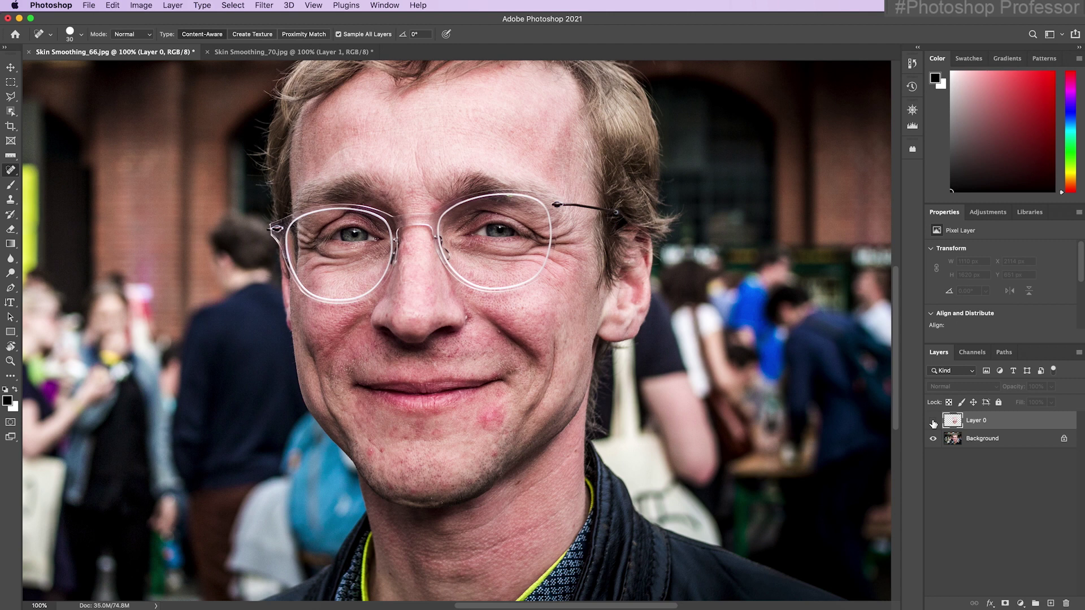
pyautogui.click(933, 421)
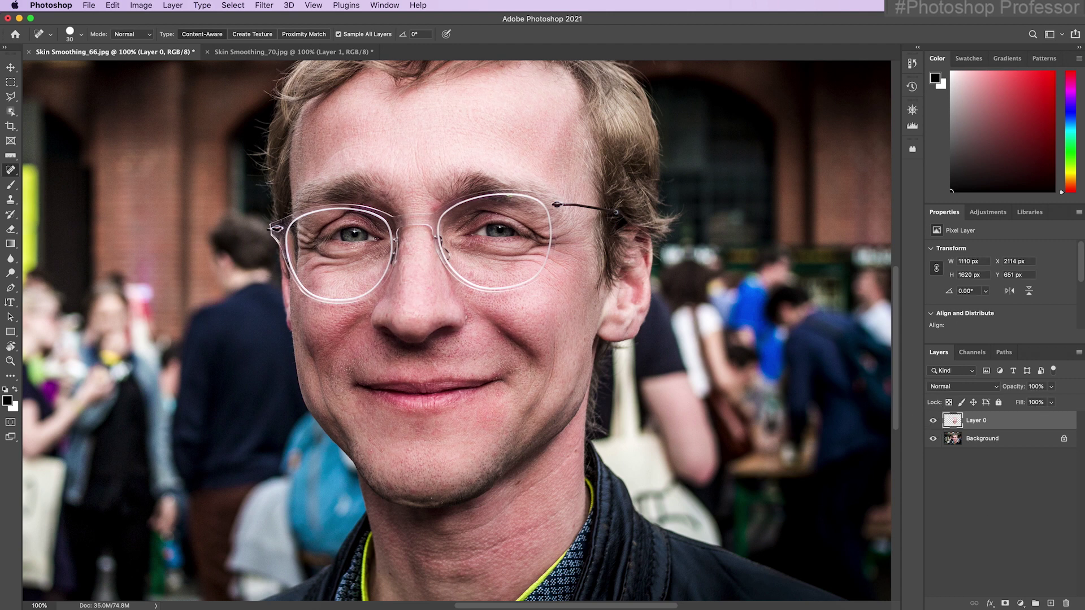
# Add a new layer and heal the spot beside the nose and the patch below the mouth corner with the Spot Healing Brush.
pyautogui.click(1051, 604)
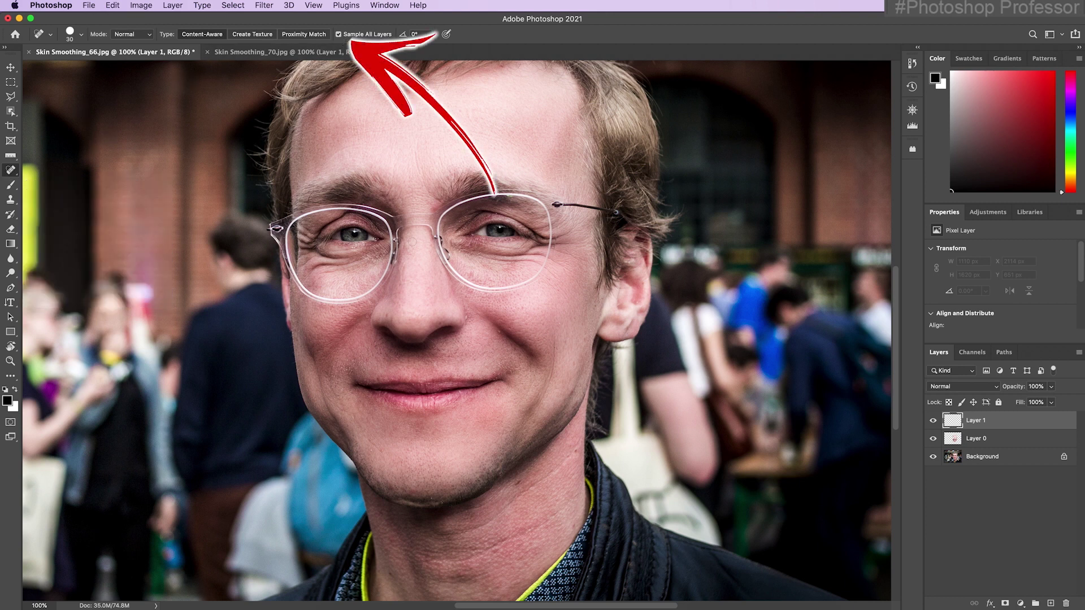
pyautogui.press('[')
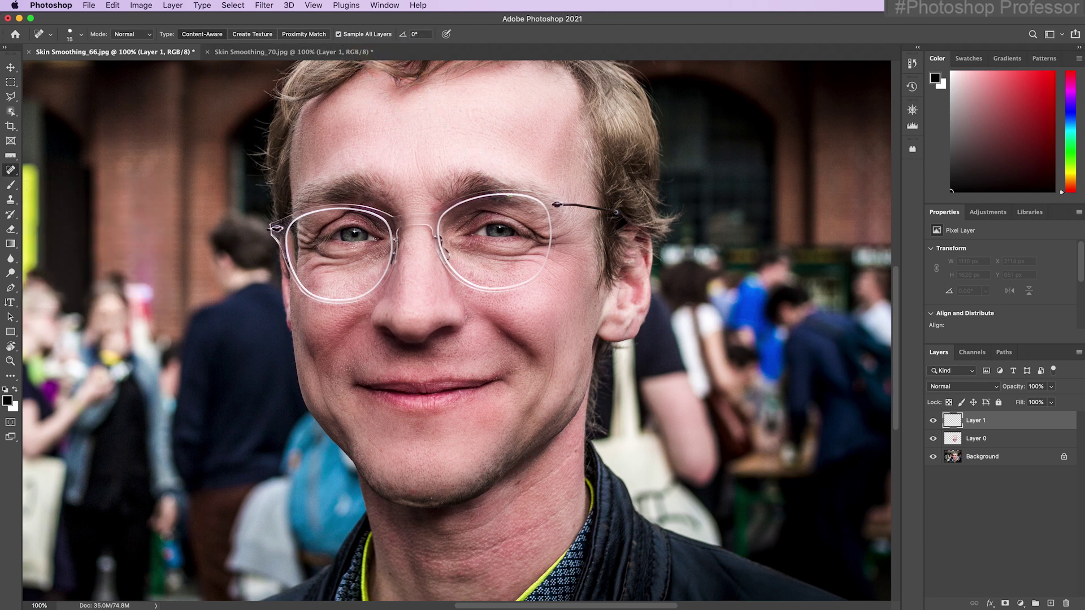
pyautogui.click(468, 320)
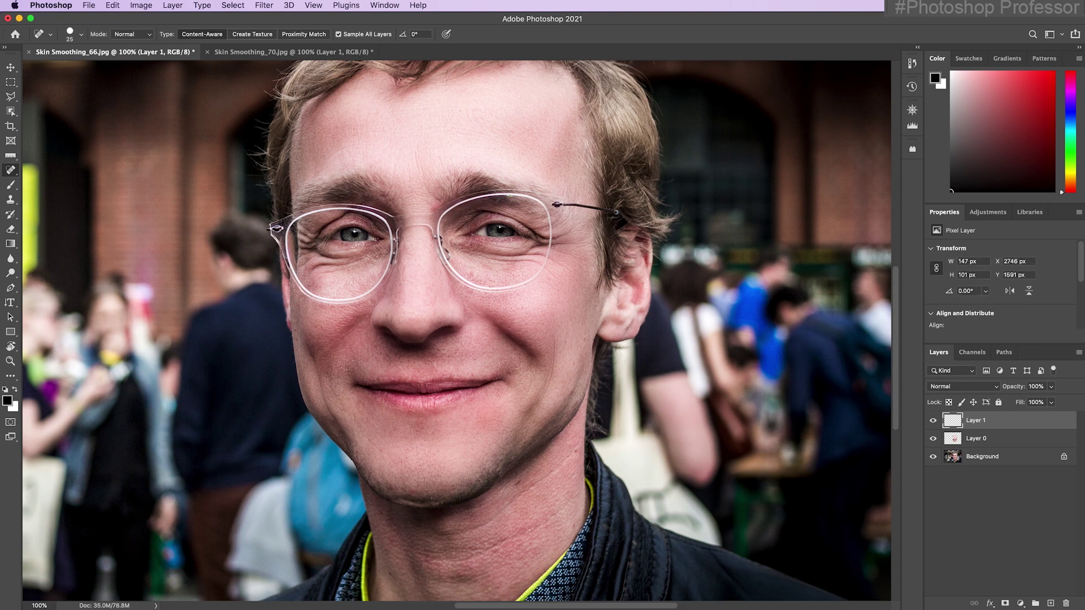
pyautogui.click(487, 416)
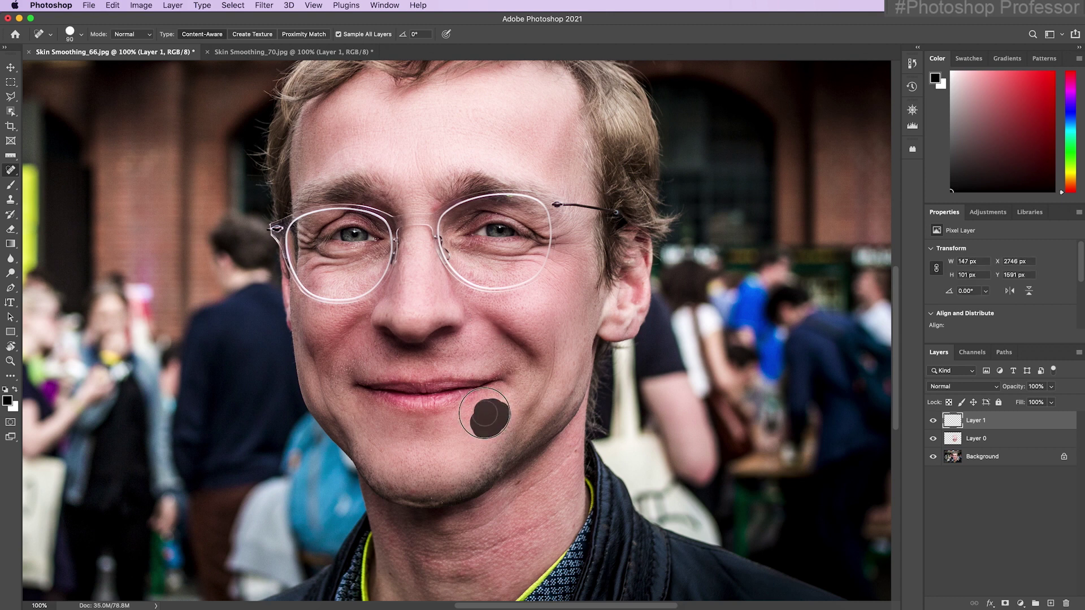
# Reduce the Spot Healing Brush size to 45 and heal the small marks along the chin and beside the nostril.
pyautogui.press('[')
pyautogui.press('[')
pyautogui.press('[')
pyautogui.press('[')
pyautogui.click(389, 492)
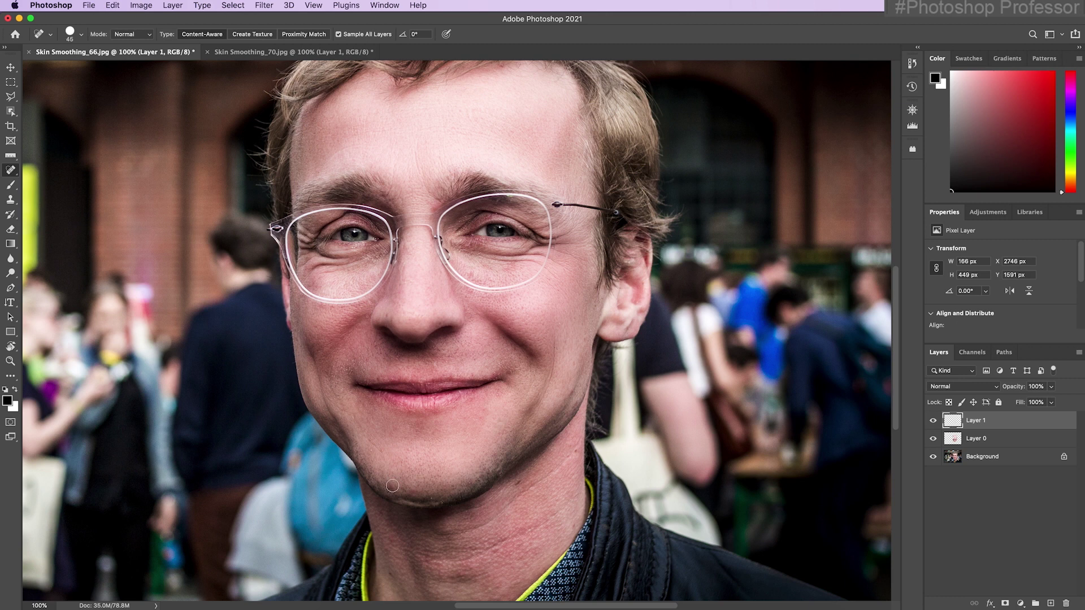
pyautogui.moveTo(408, 490); pyautogui.dragTo(424, 488)
pyautogui.click(442, 485)
pyautogui.click(373, 482)
pyautogui.click(386, 314)
# Compare the healed and smoothed man's portrait with its original by isolating the Background layer and bringing the others back.
pyautogui.keyDown('alt'); pyautogui.click(933, 457); pyautogui.keyUp('alt')
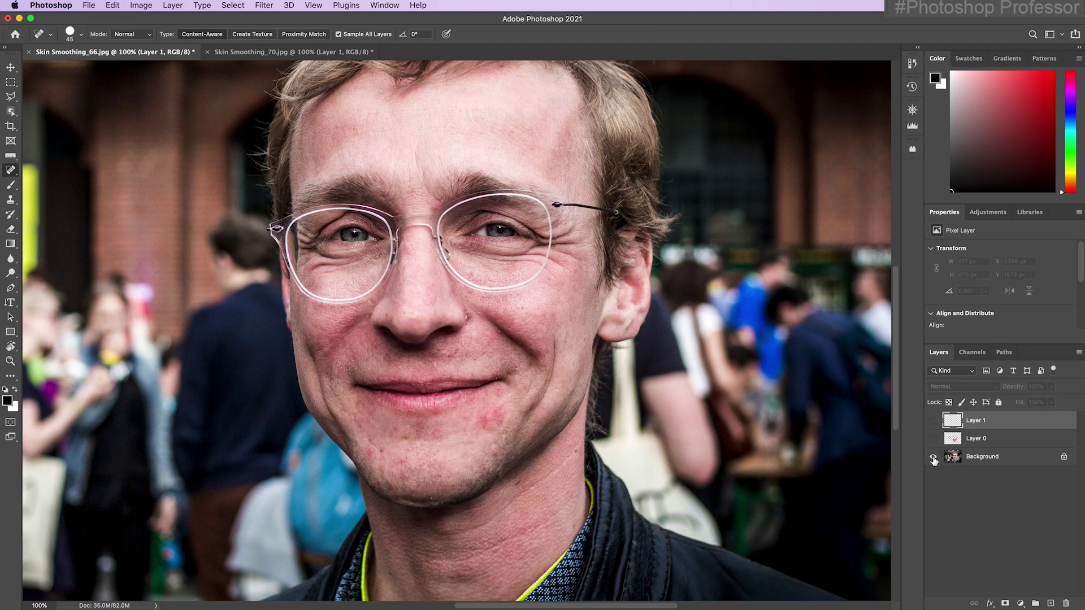
pyautogui.keyDown('alt'); pyautogui.click(933, 457); pyautogui.keyUp('alt')
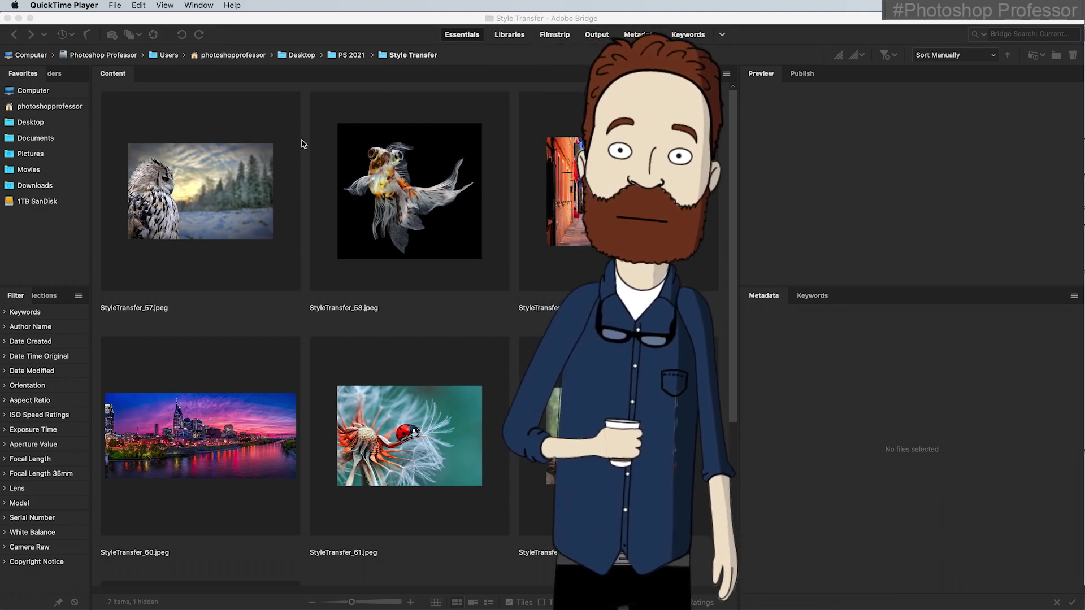
# Choose the owl image StyleTransfer_57.jpeg in Adobe Bridge and switch to Photoshop with it open.
pyautogui.click(223, 219)
pyautogui.press('super+Tab')
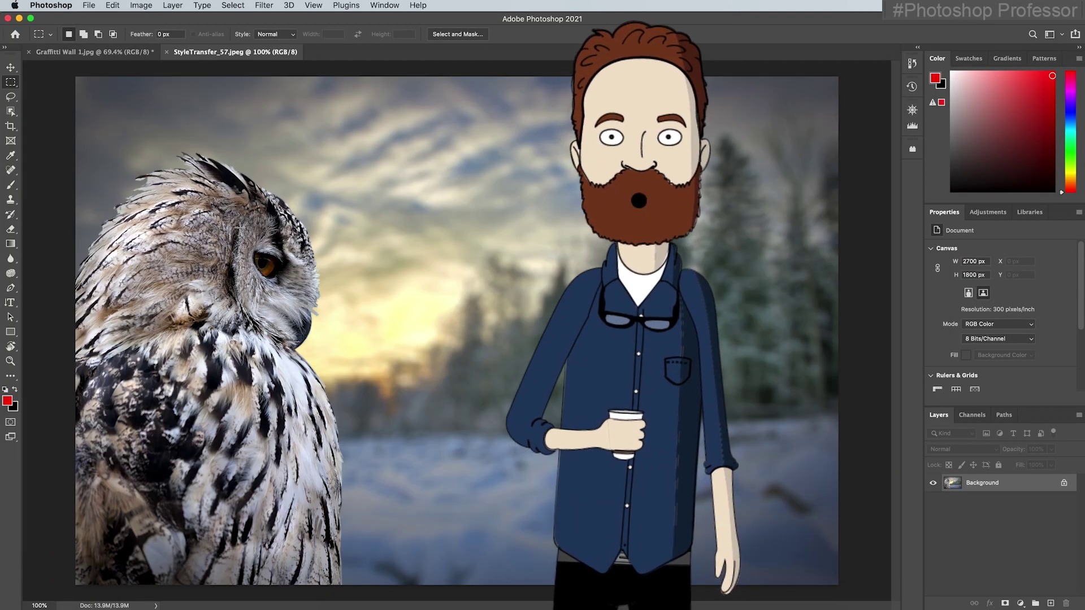
# Try the Filter Gallery's Cutout effect on the owl image with Number of Levels 7 and Edge Simplicity 6.
pyautogui.click(273, 9)
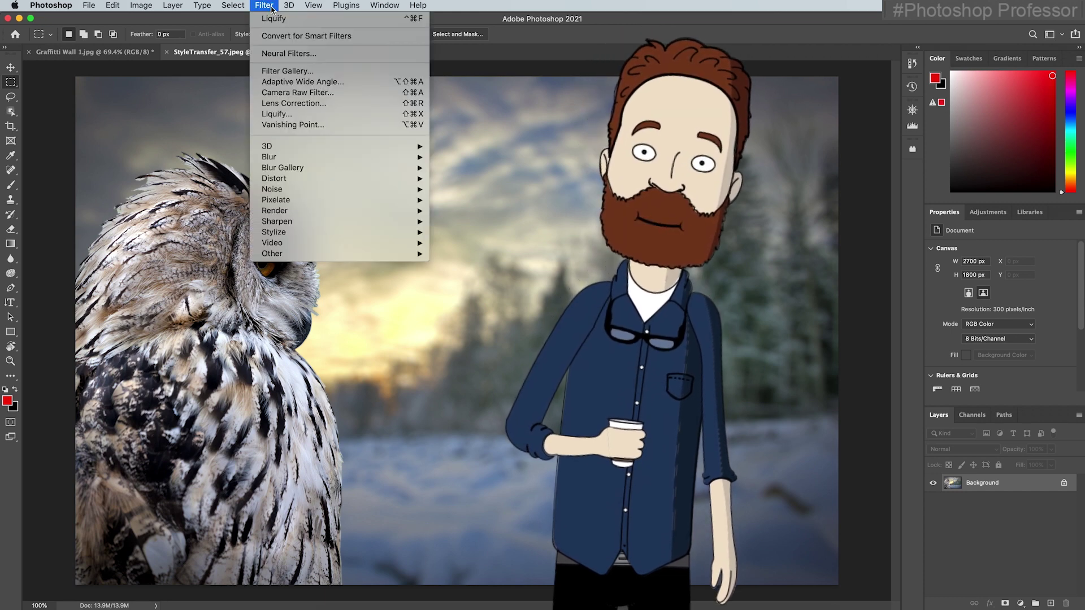
pyautogui.click(285, 71)
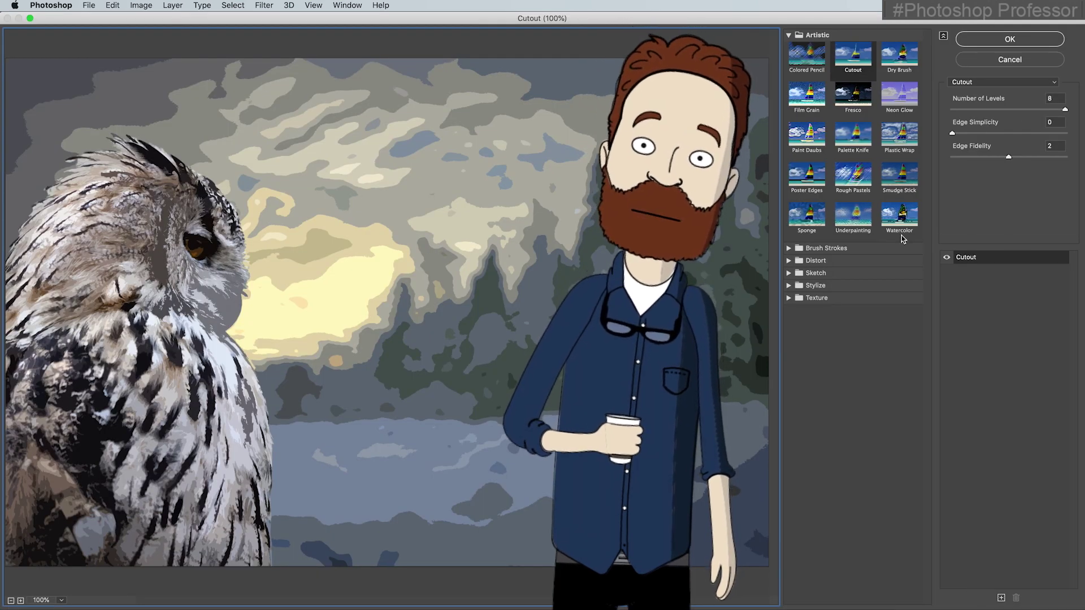
pyautogui.click(1038, 109)
pyautogui.click(1009, 134)
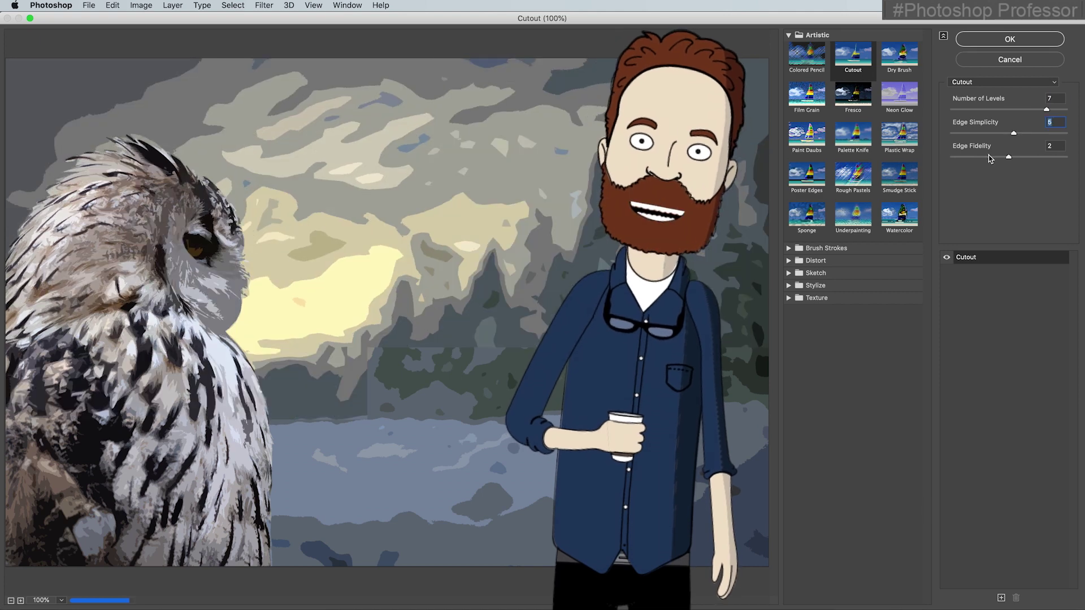
pyautogui.press('Tab')
# Try the Dry Brush effect with Brush Size 7, Brush Detail 3 and Texture 2, and leave the Filter Gallery without applying it.
pyautogui.click(899, 61)
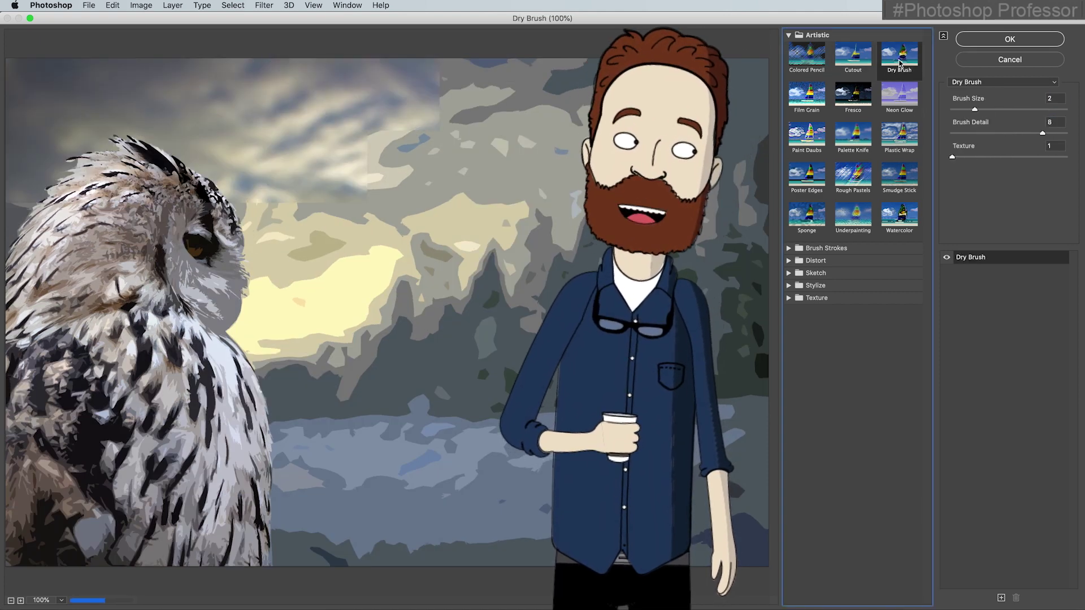
pyautogui.click(1032, 110)
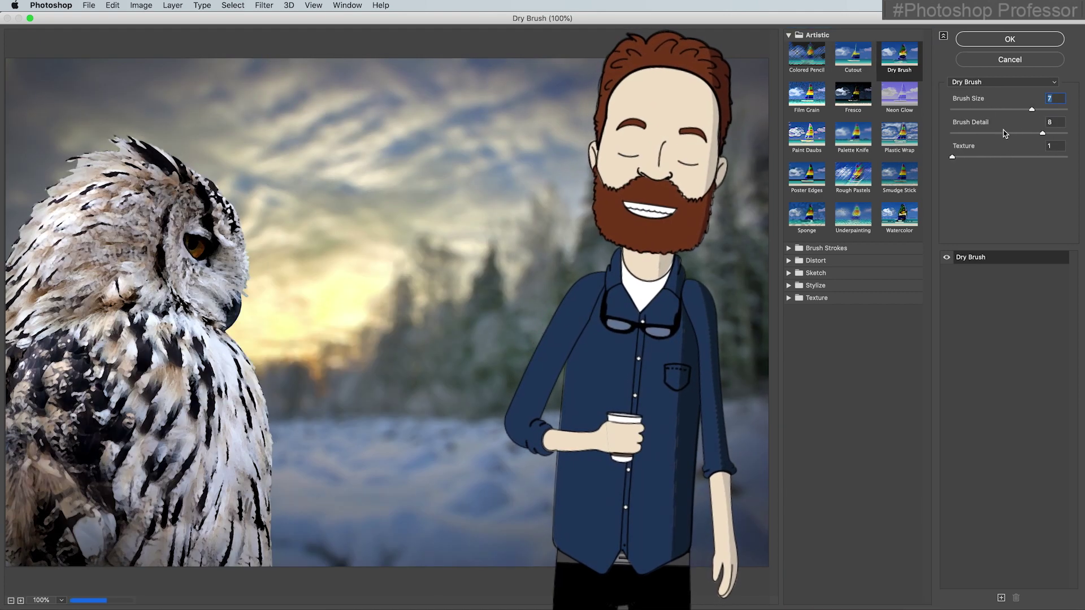
pyautogui.click(986, 133)
pyautogui.click(1007, 157)
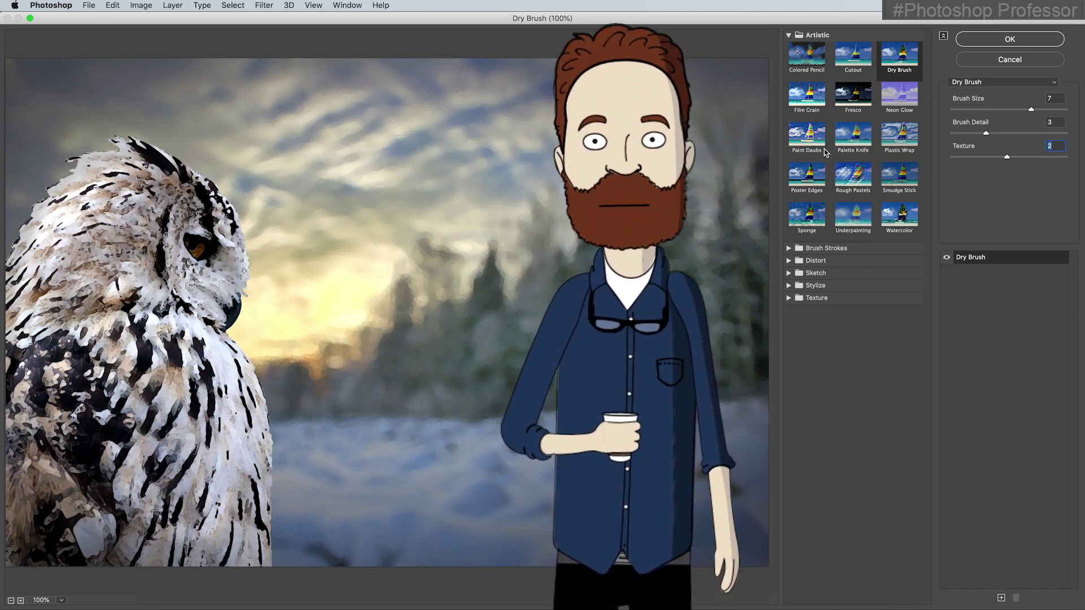
pyautogui.click(1006, 61)
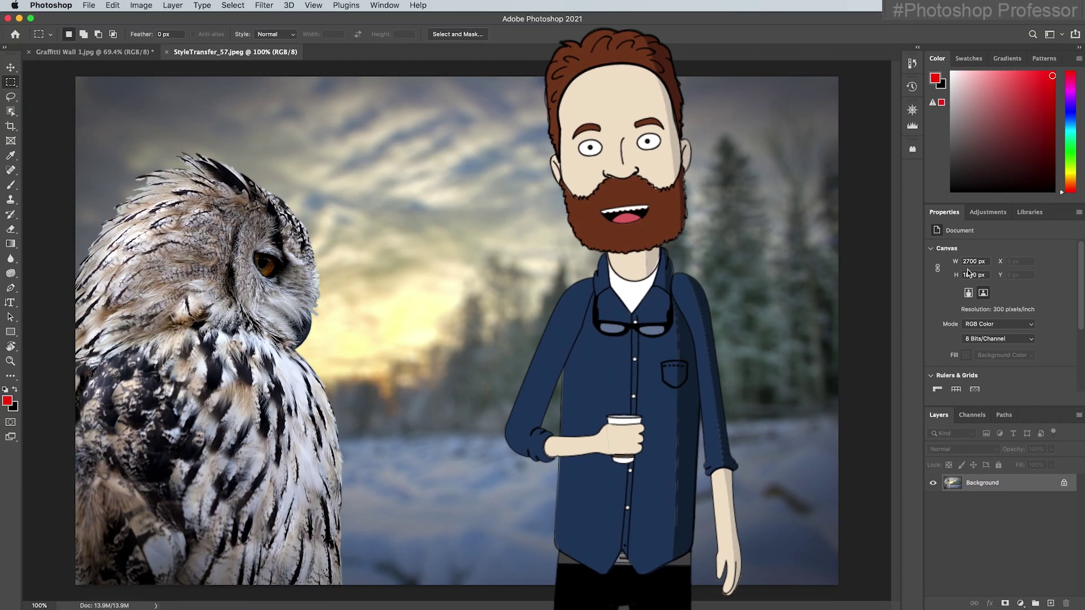
# Open Neural Filters for the owl image and turn on Style Transfer.
pyautogui.click(264, 6)
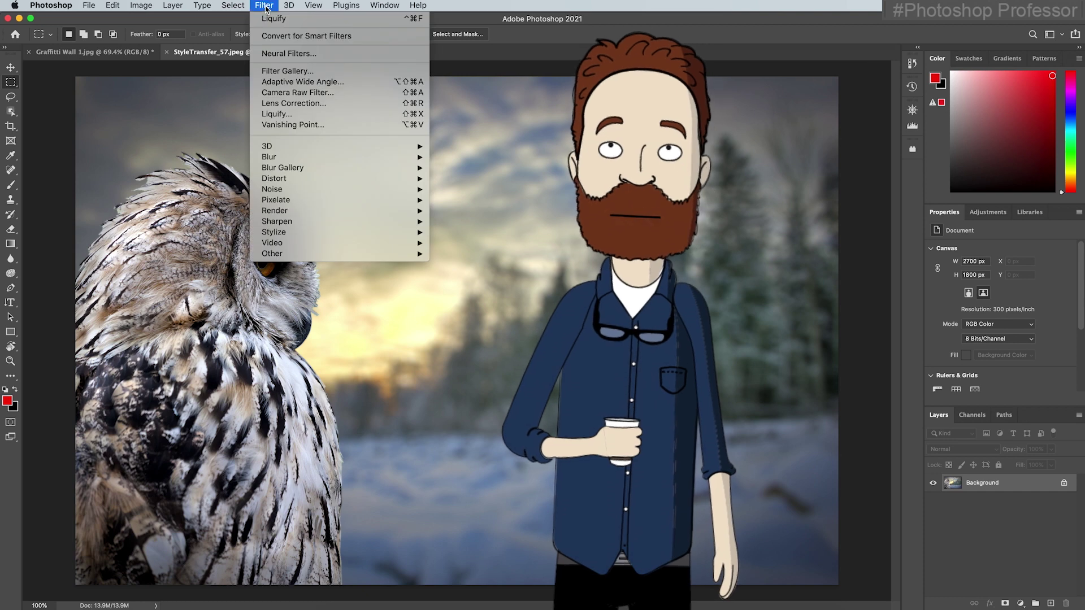
pyautogui.click(366, 55)
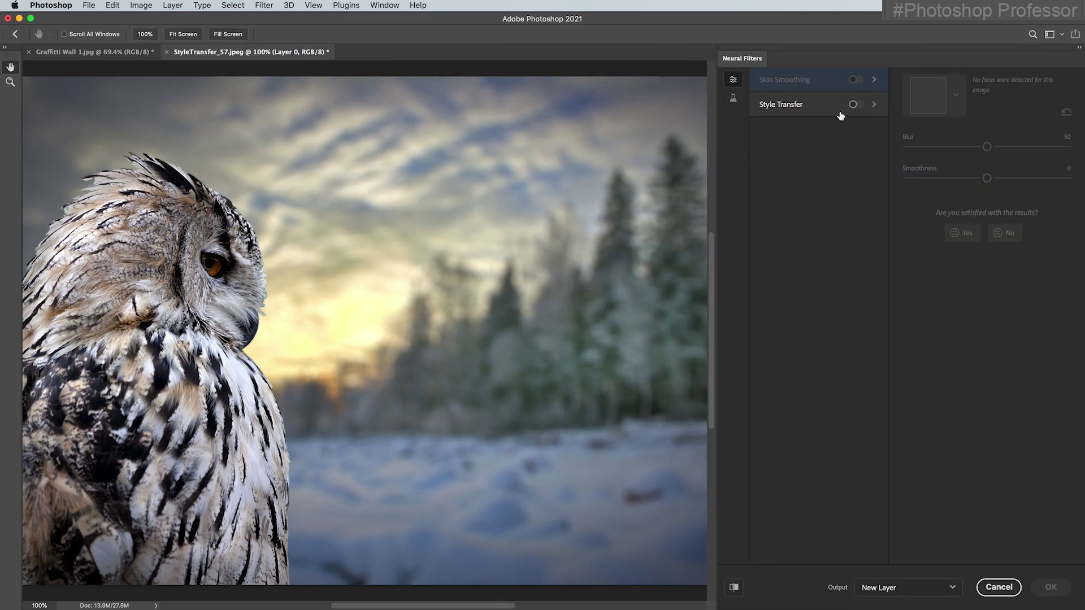
pyautogui.moveTo(828, 112)
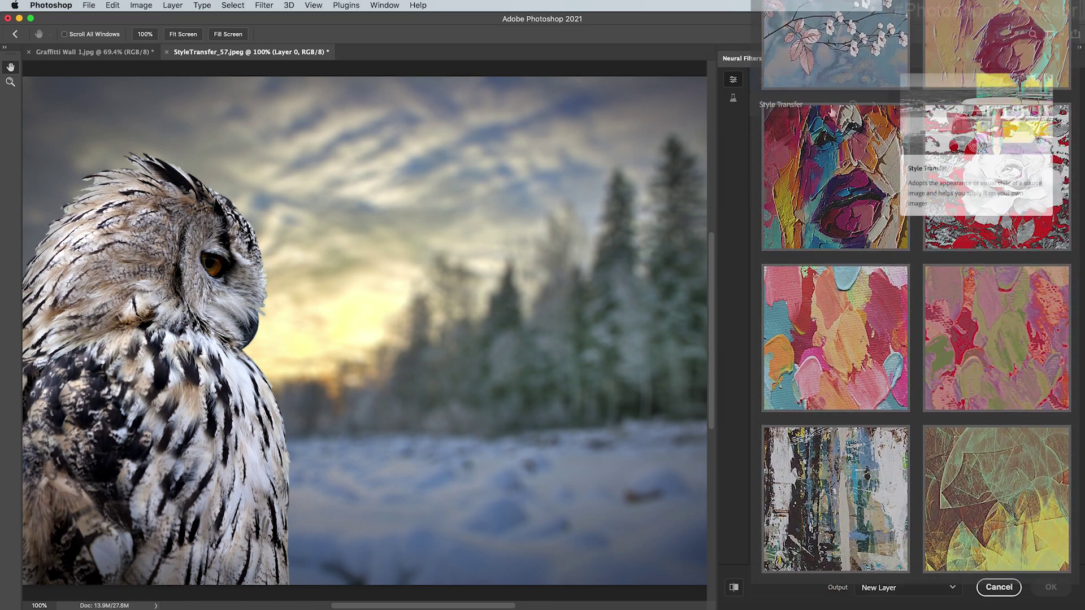
pyautogui.click(854, 105)
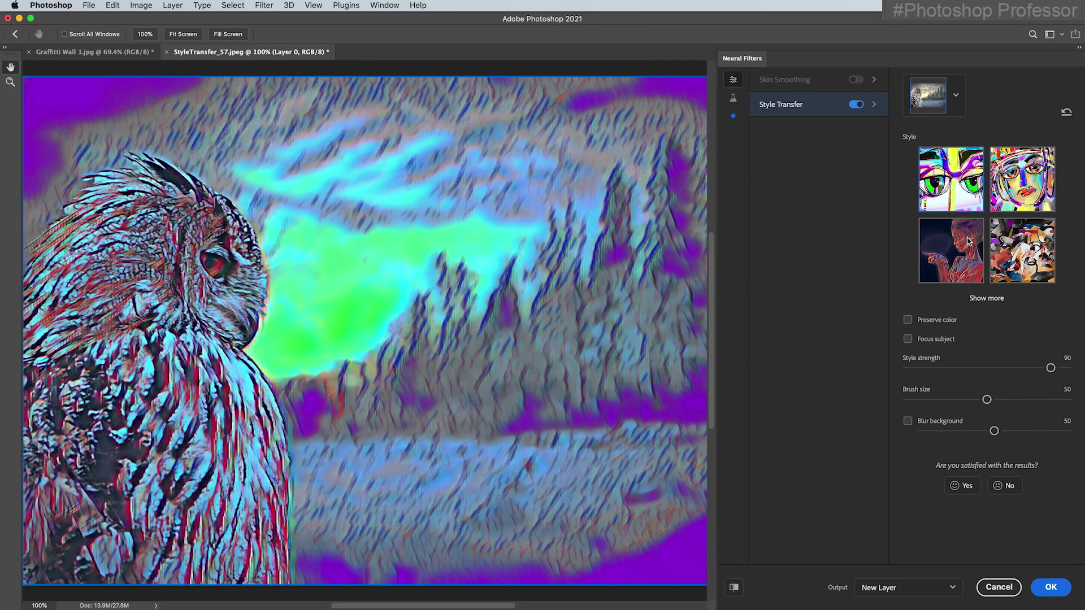
# Expand the Style Transfer list to show all the styles and look through them.
pyautogui.click(988, 300)
pyautogui.scroll(-1, 983, 309)
pyautogui.scroll(-15, 983, 309)
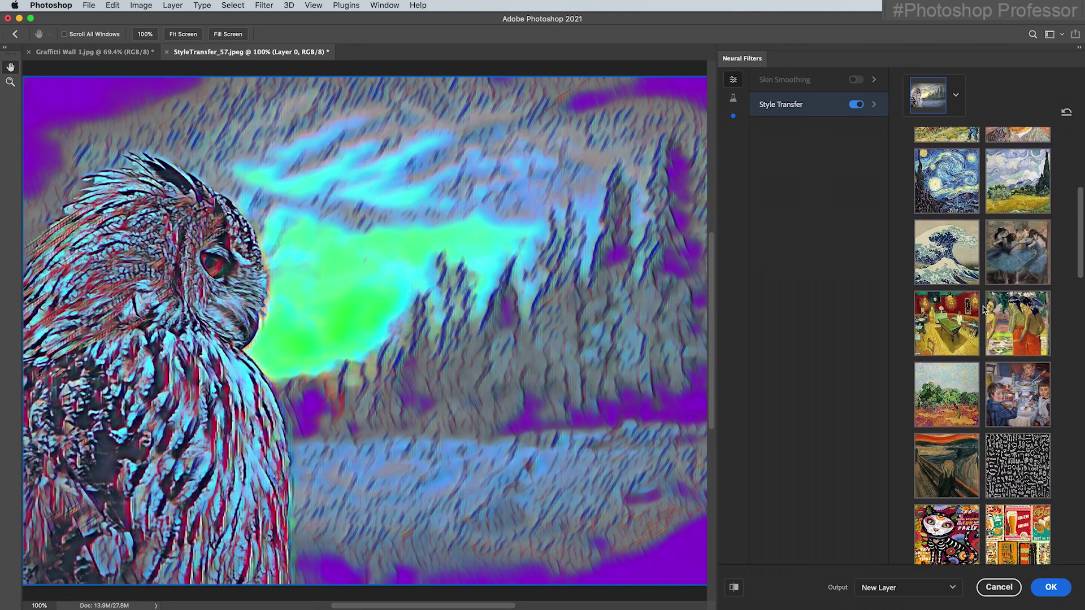
pyautogui.scroll(15, 984, 309)
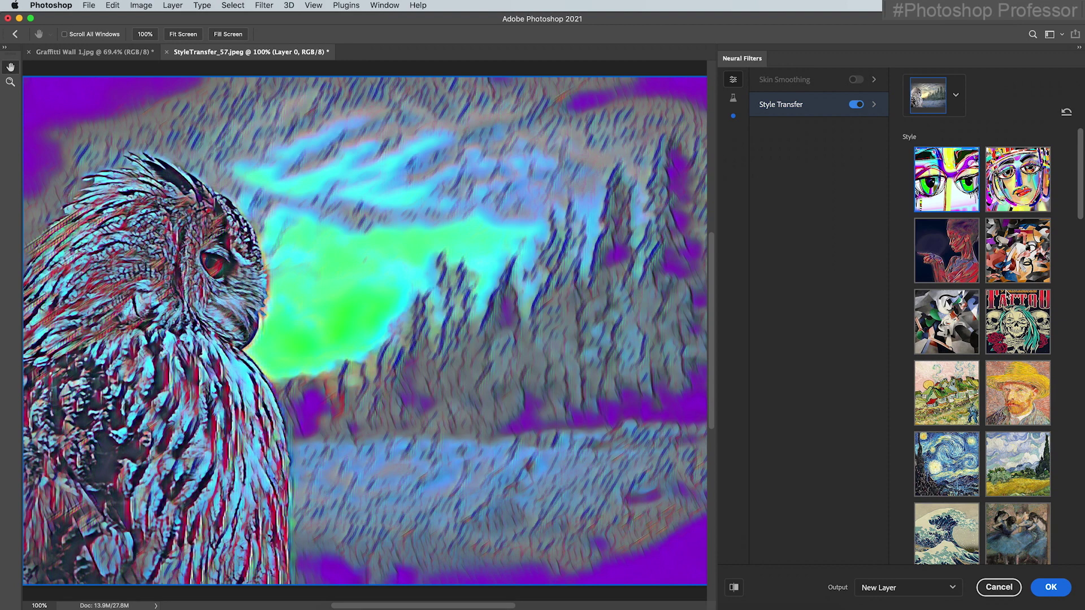
# Try the first six styles on the owl, from the green-eyed face and the red figure to the two collages and the Tattoo skulls.
pyautogui.click(946, 179)
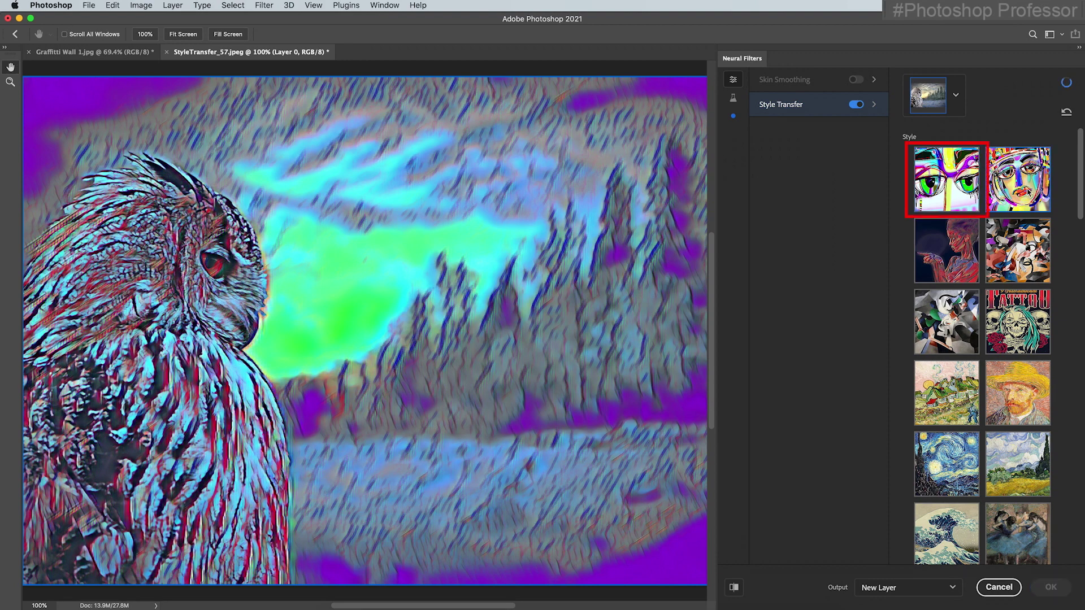
pyautogui.click(1029, 192)
pyautogui.click(963, 249)
pyautogui.click(1017, 252)
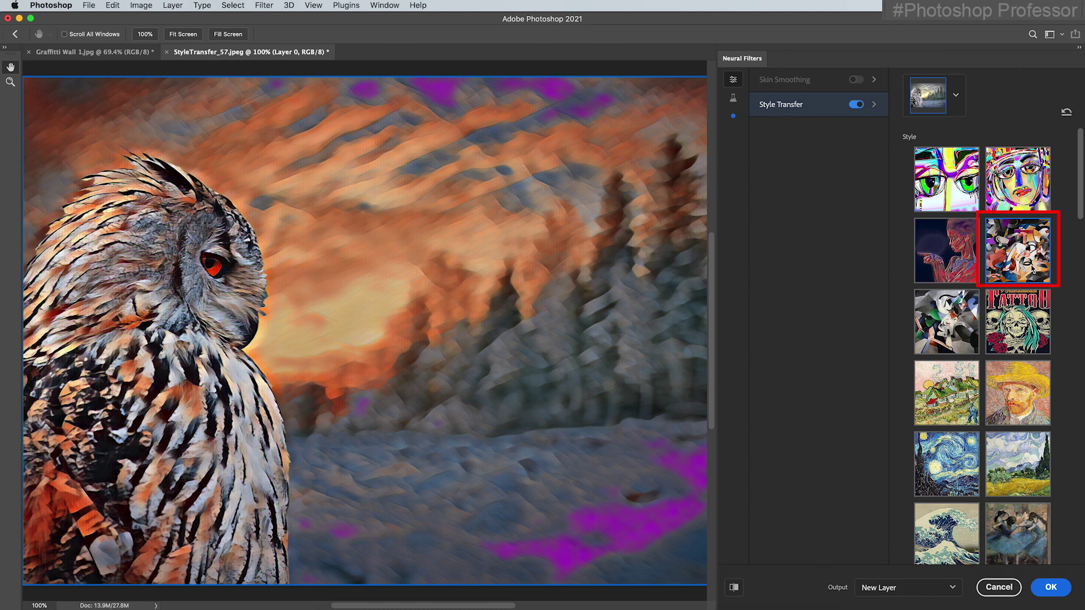
pyautogui.click(966, 330)
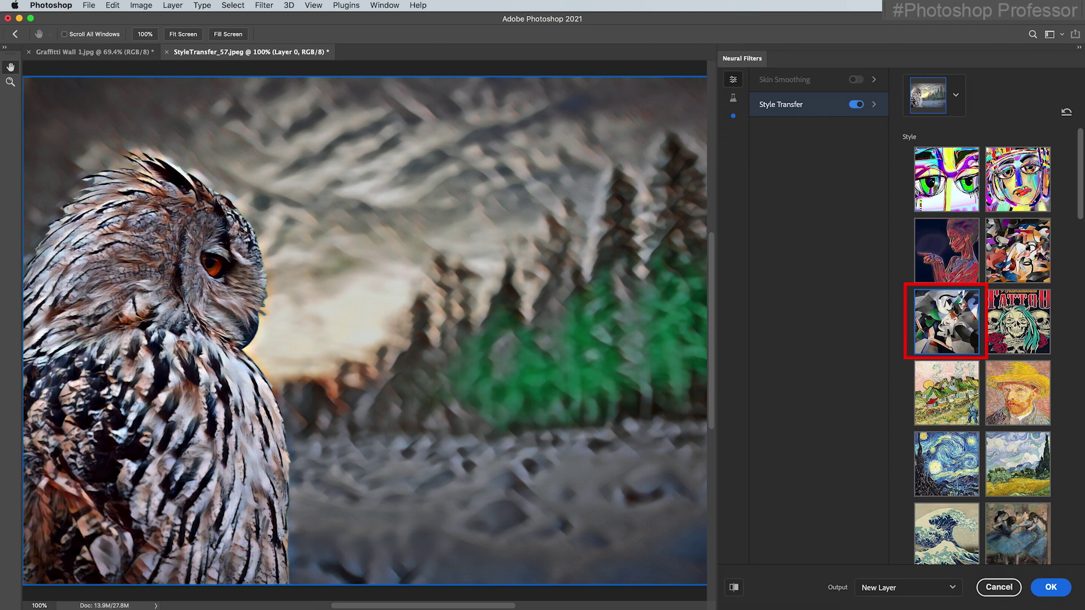
pyautogui.click(1018, 324)
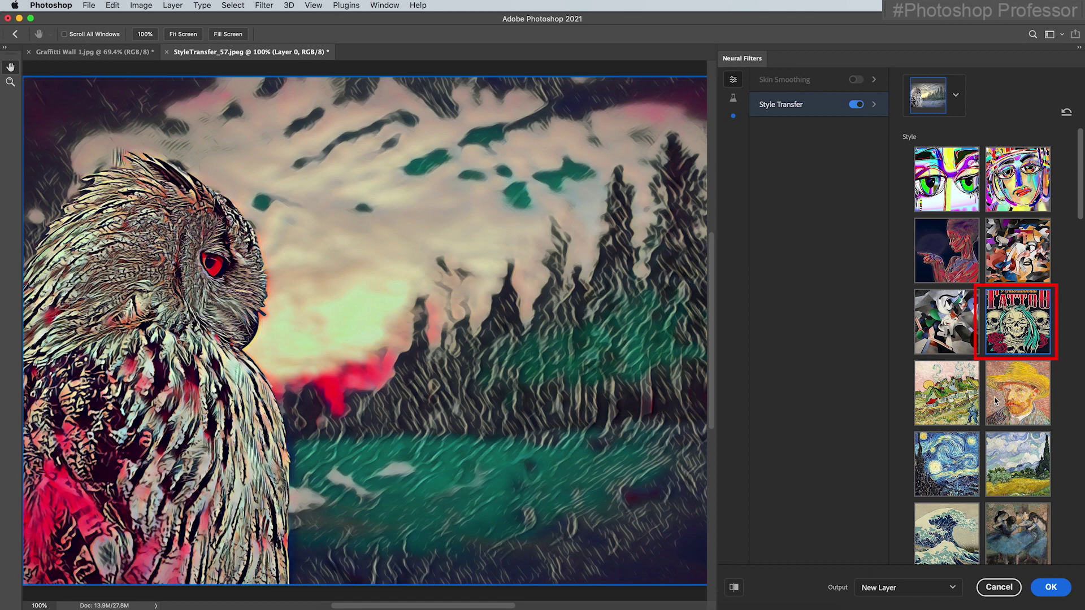
# Try the four Van Gogh styles on the owl: village houses, straw-hat portrait, Starry Night and wheat field with cypresses.
pyautogui.click(962, 406)
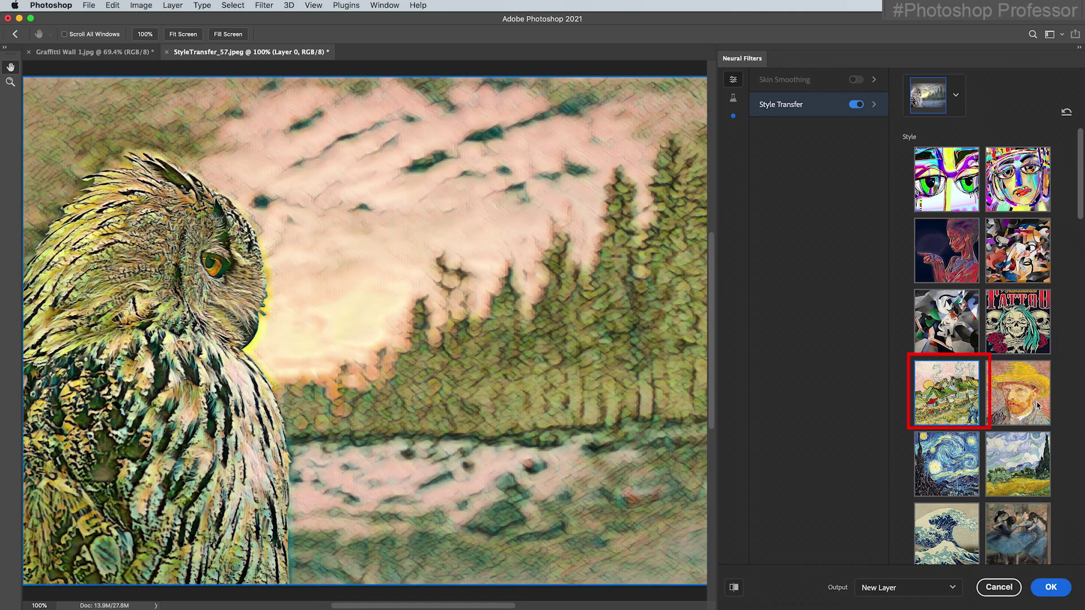
pyautogui.click(1041, 404)
pyautogui.click(945, 470)
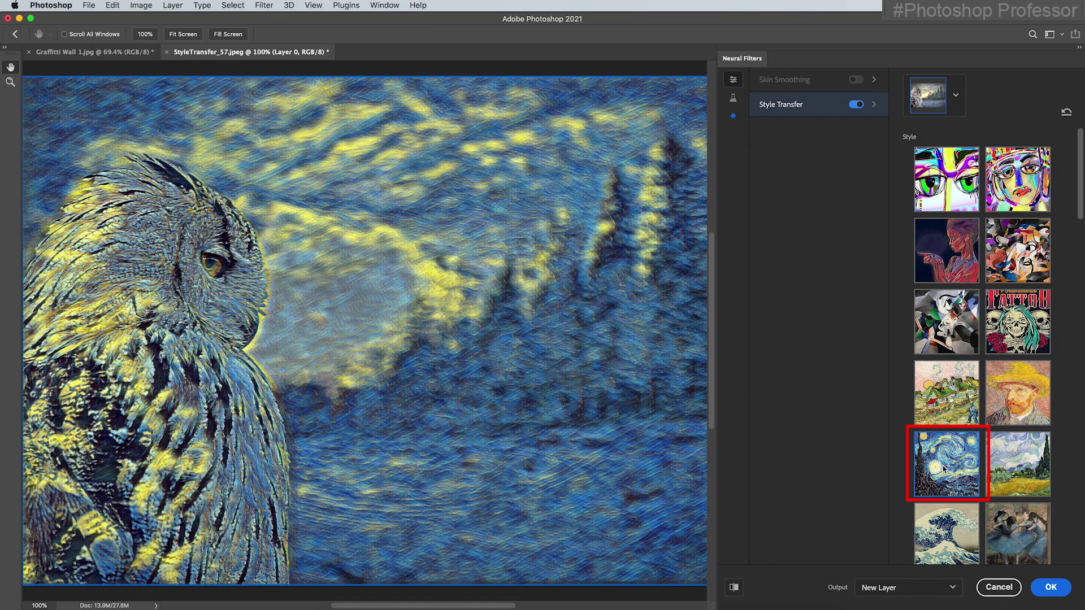
pyautogui.click(1034, 477)
# Try the great wave, blue dancers, billiard café, women in a garden, olive orchard and children-at-table painting styles.
pyautogui.scroll(-5, 1017, 452)
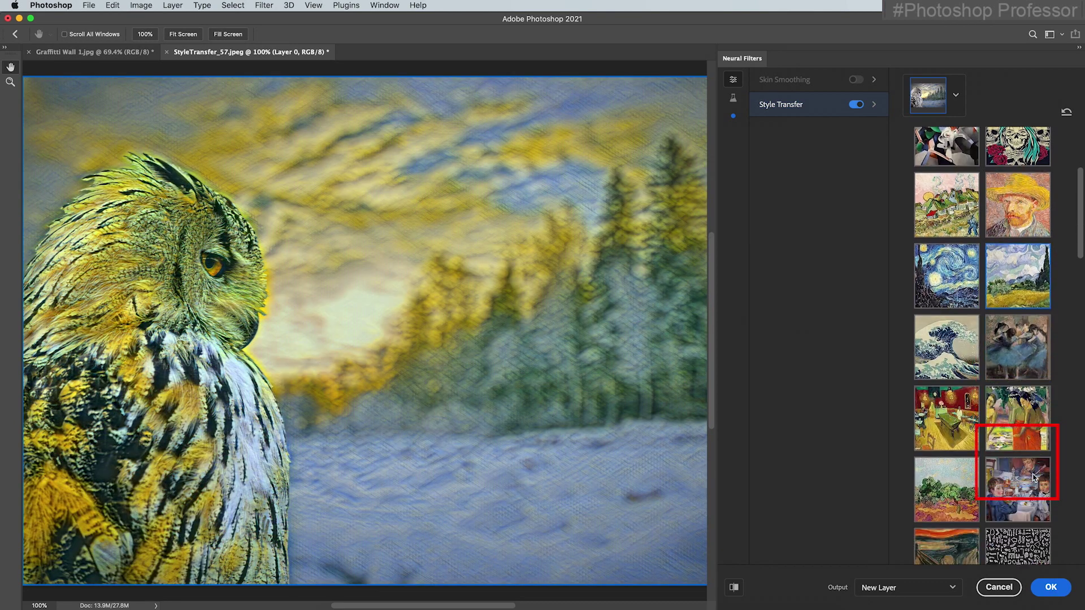
pyautogui.click(951, 368)
pyautogui.click(1019, 365)
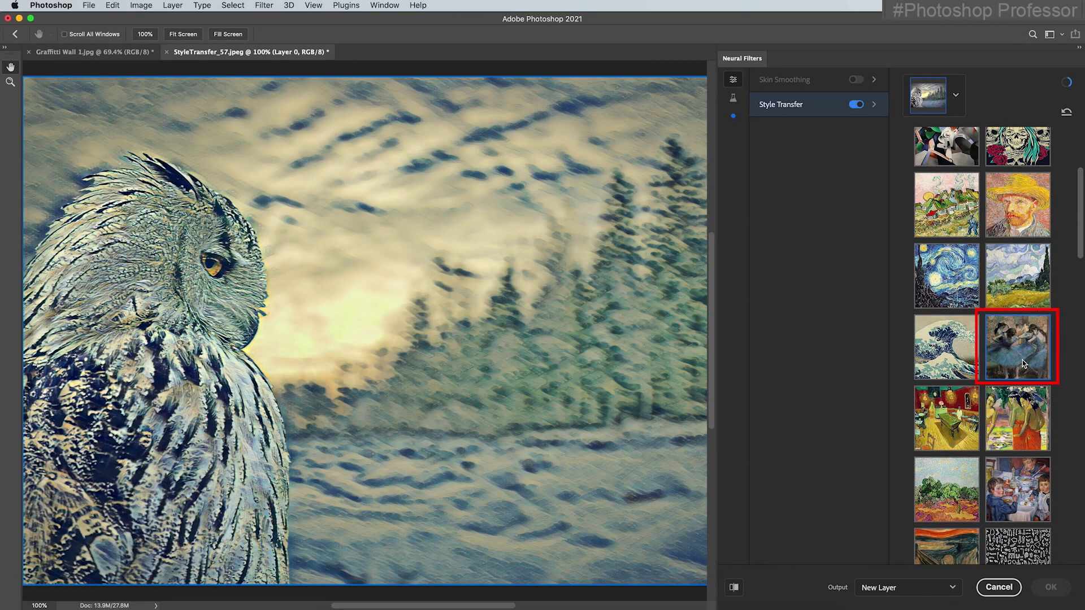
pyautogui.click(960, 425)
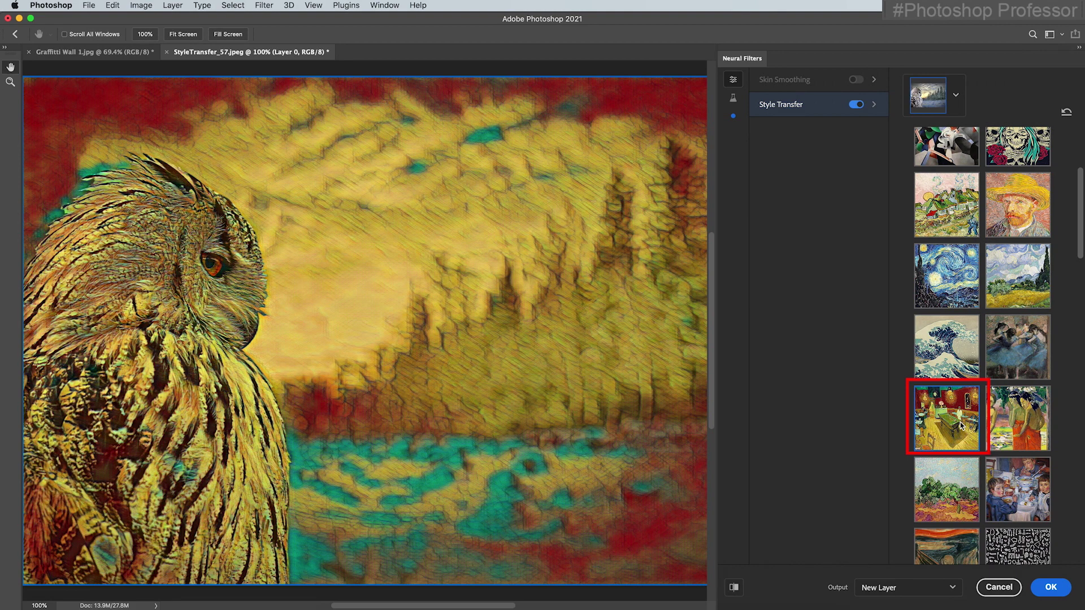
pyautogui.click(1047, 429)
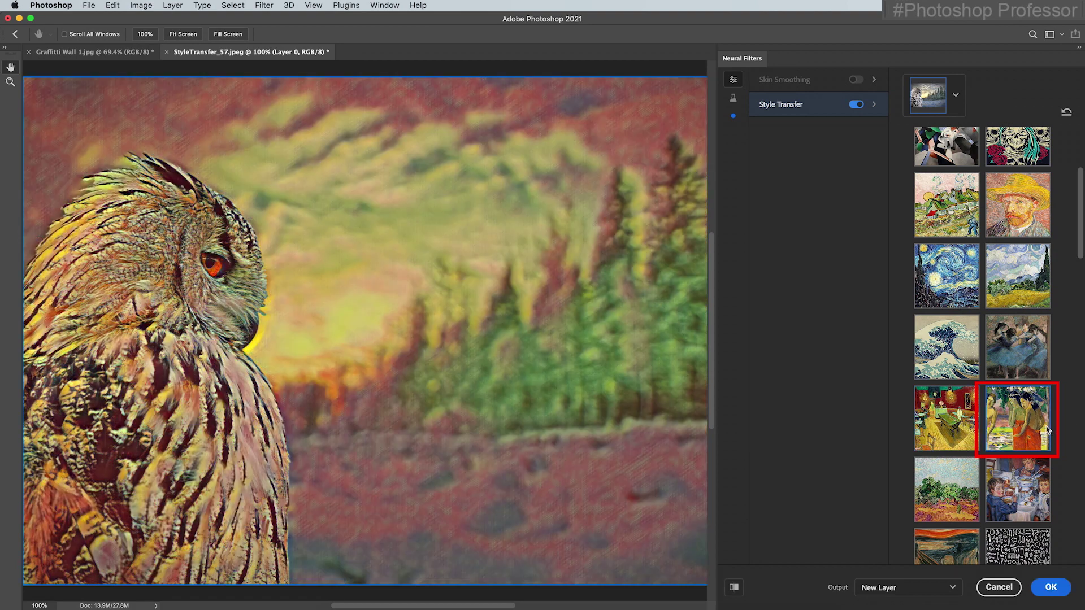
pyautogui.click(977, 470)
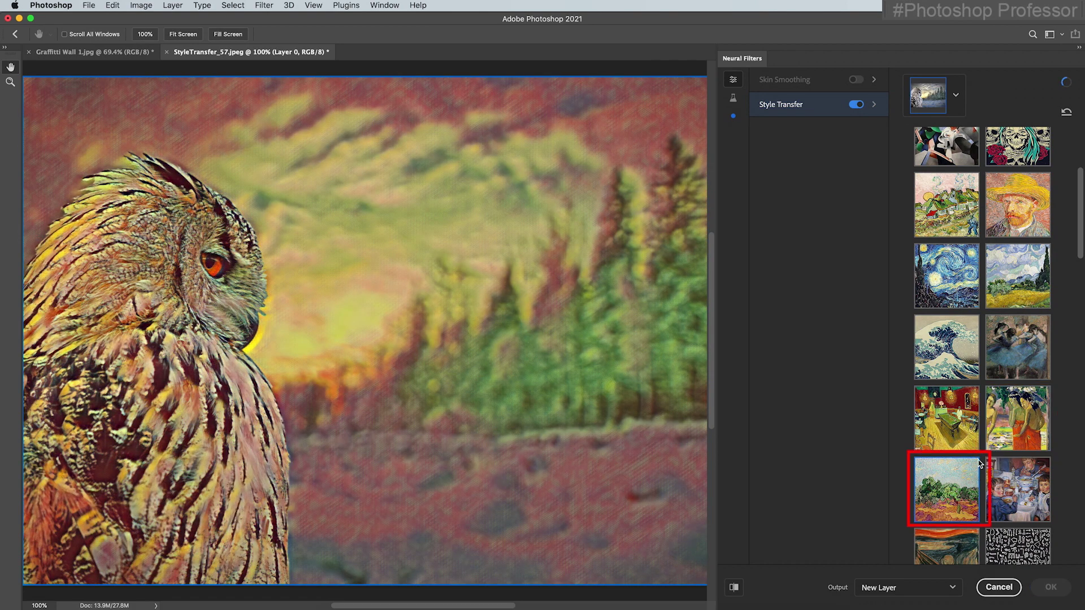
pyautogui.scroll(-5, 967, 444)
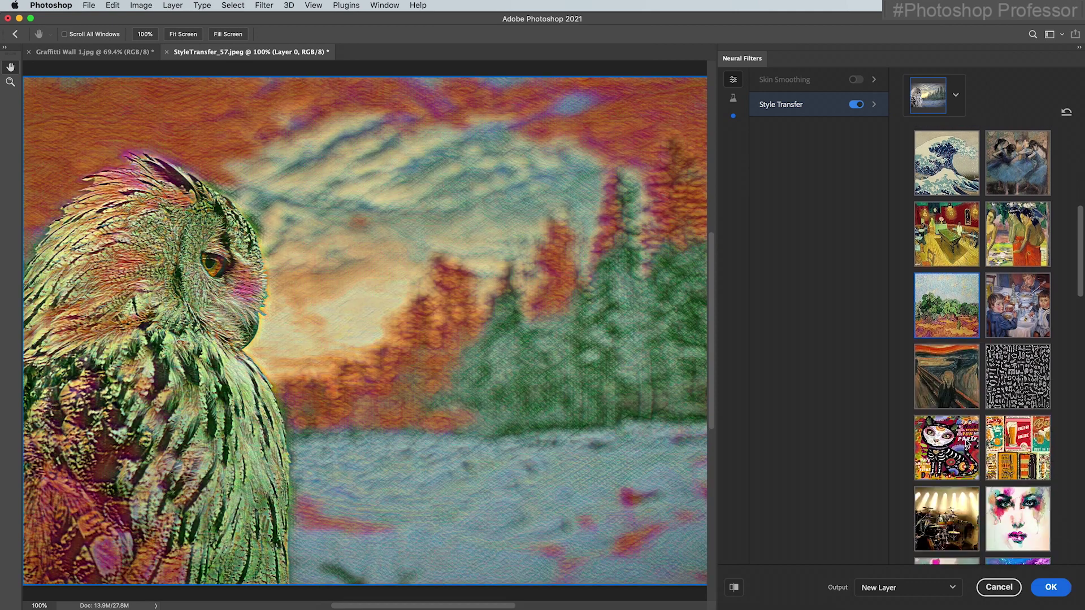
pyautogui.click(1018, 257)
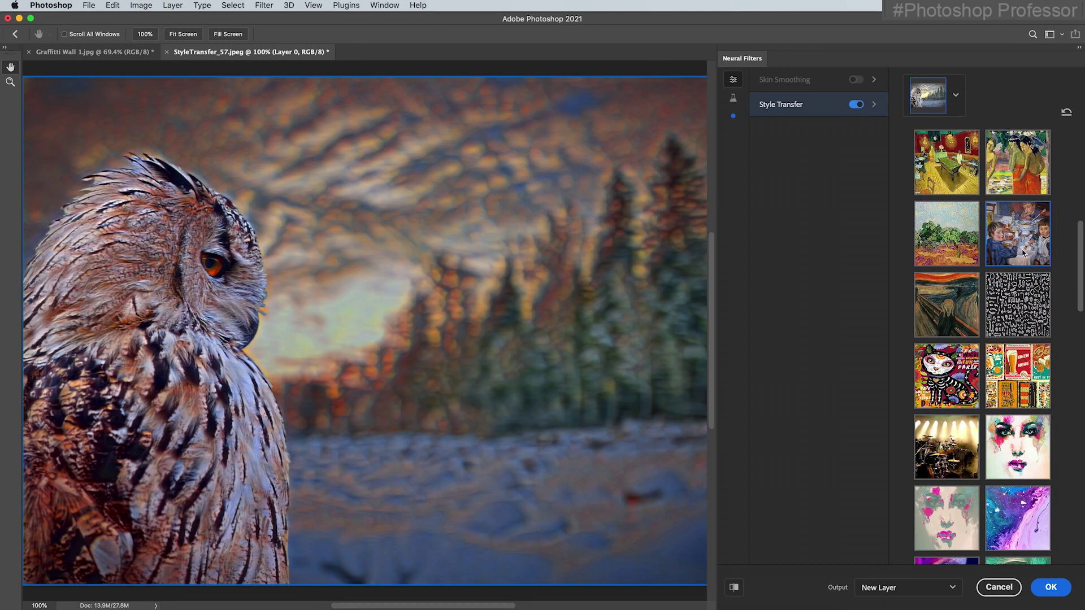
# Try The Scream, white-on-black doodle, skeleton cat and retro beer poster styles on the owl.
pyautogui.click(952, 301)
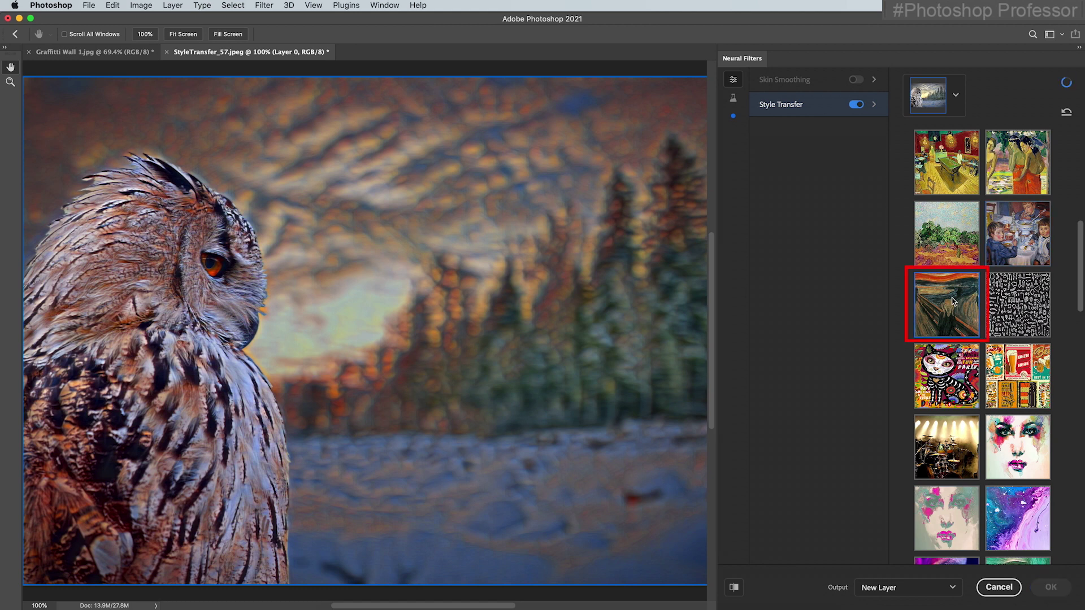
pyautogui.click(1021, 306)
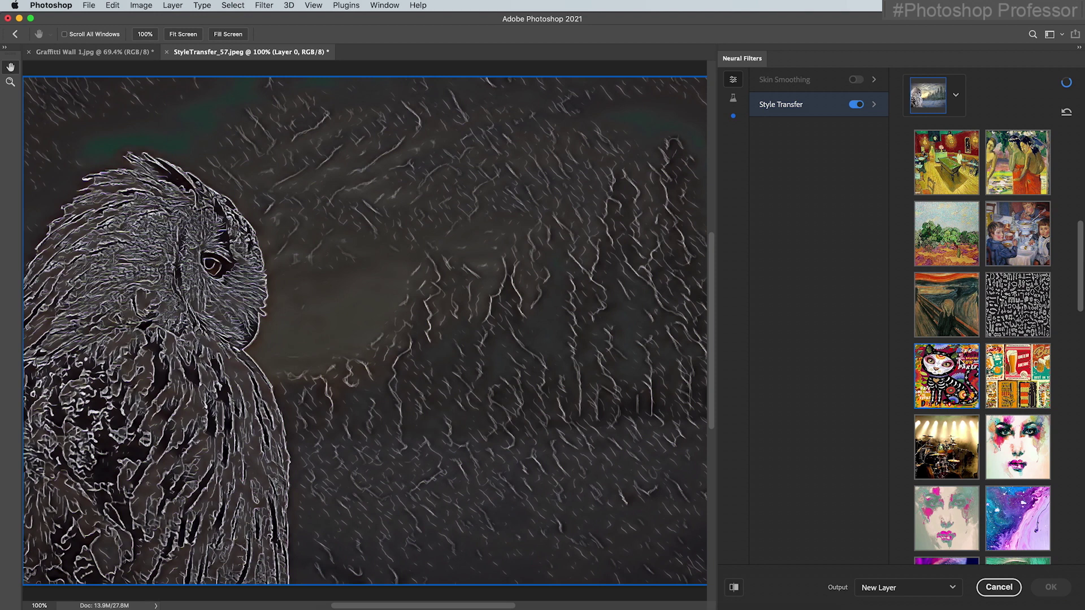
pyautogui.click(961, 363)
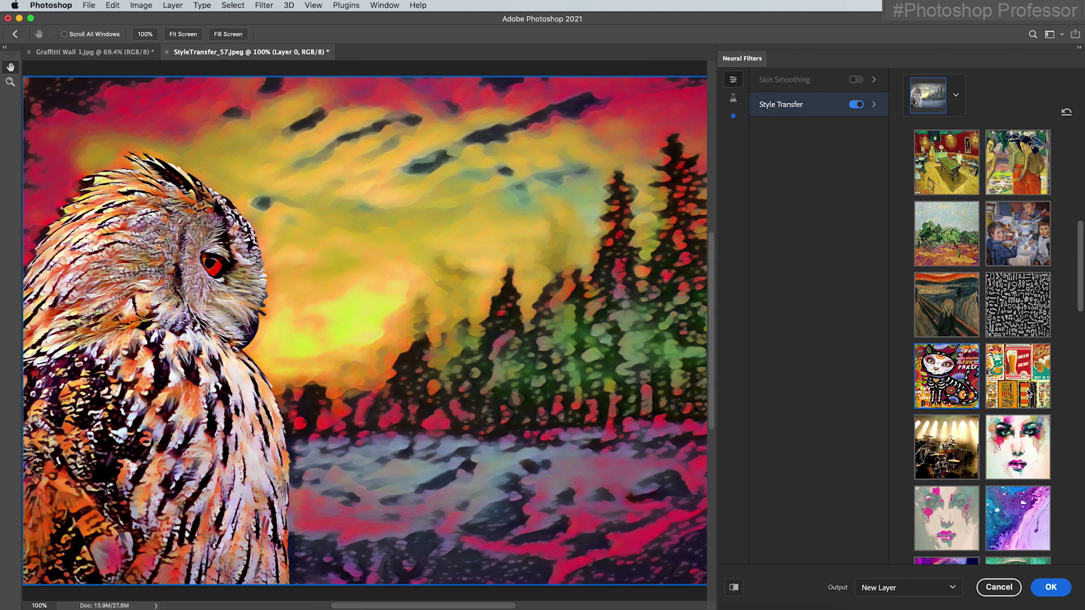
pyautogui.click(1042, 392)
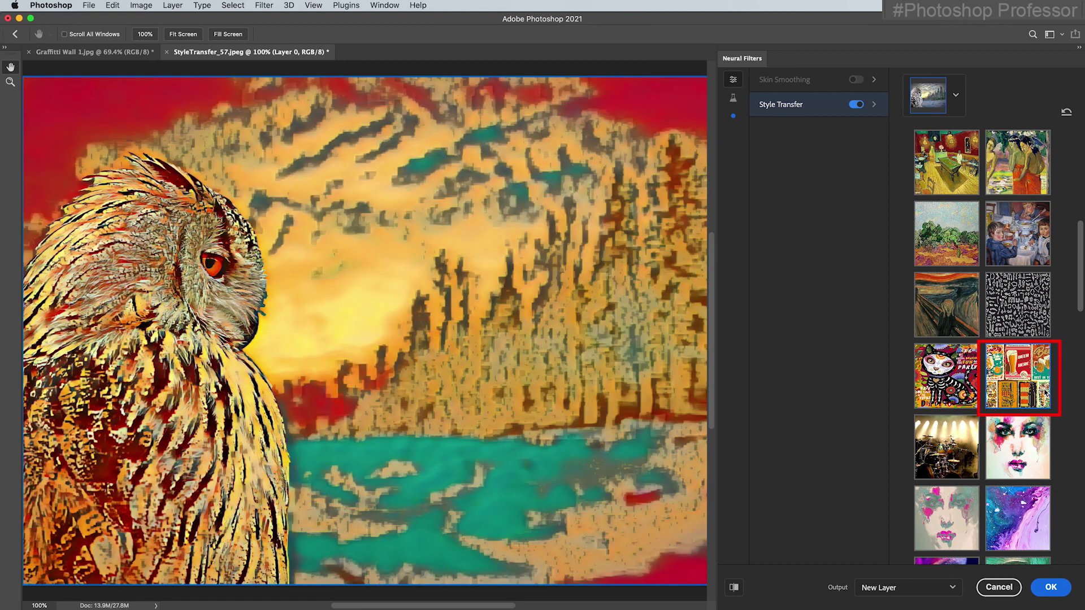
# Try the stage drum kit, paint-splashed face, grey-and-pink face and purple-blue marble styles.
pyautogui.click(954, 470)
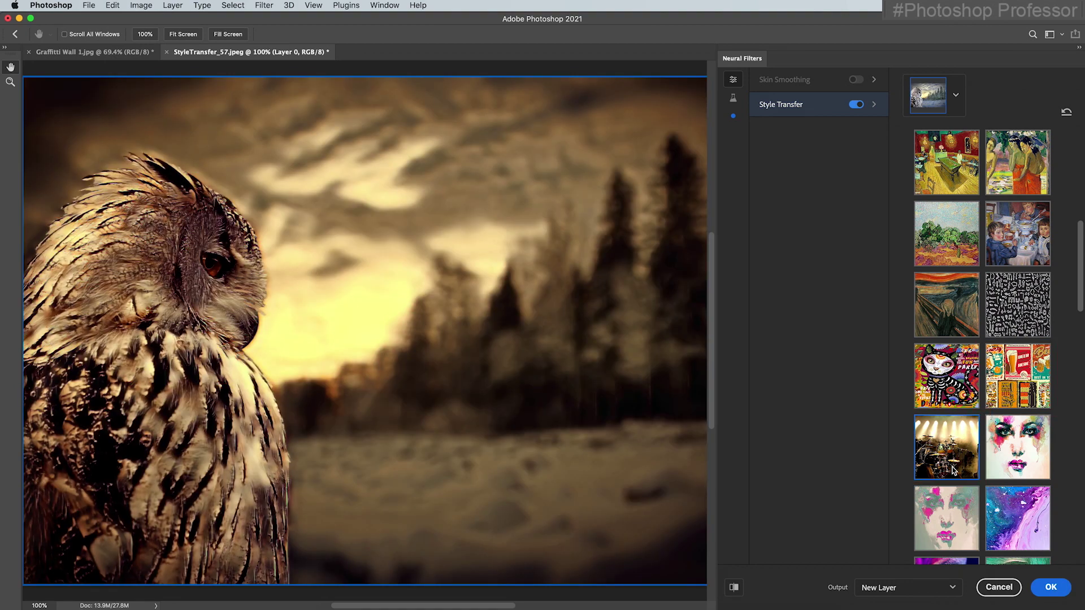
pyautogui.click(1039, 464)
pyautogui.click(964, 508)
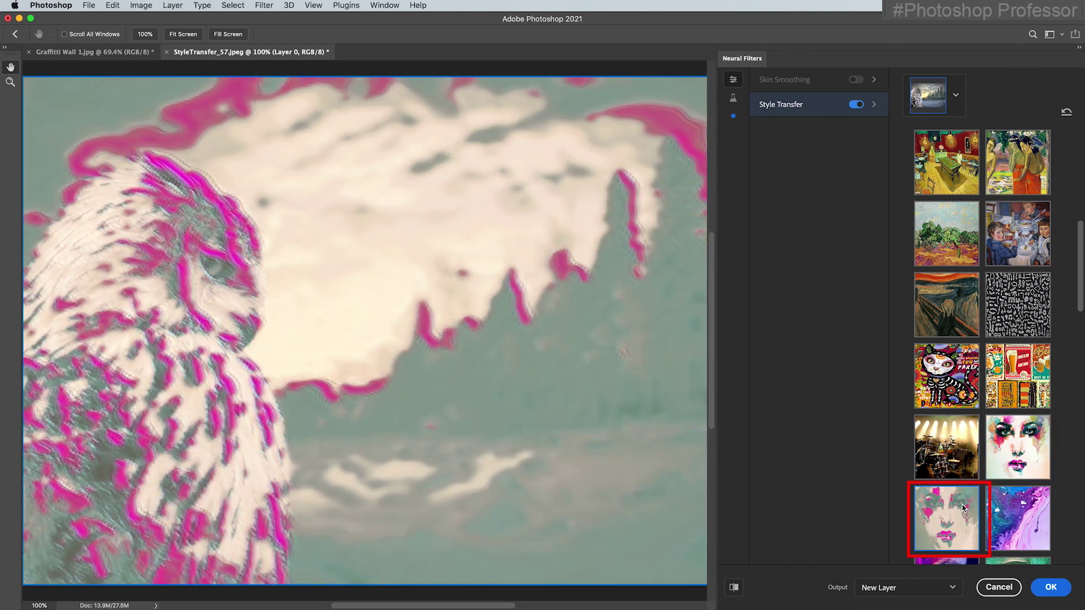
pyautogui.click(1009, 517)
# Try the painted eye, glowing lava cracks, green binary digits and green code rain styles.
pyautogui.scroll(-7, 1008, 517)
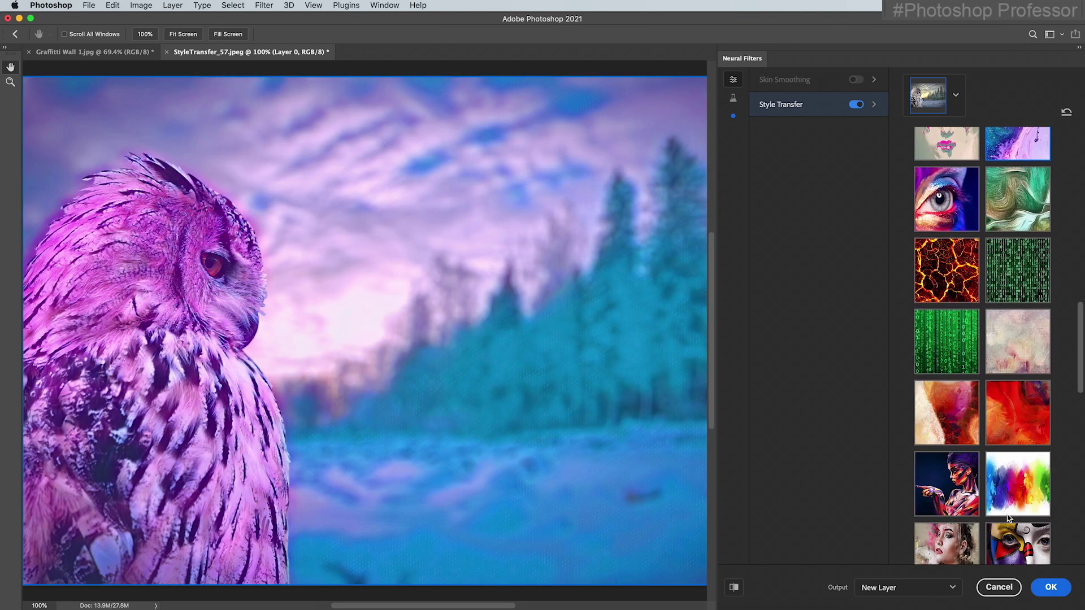
pyautogui.click(954, 195)
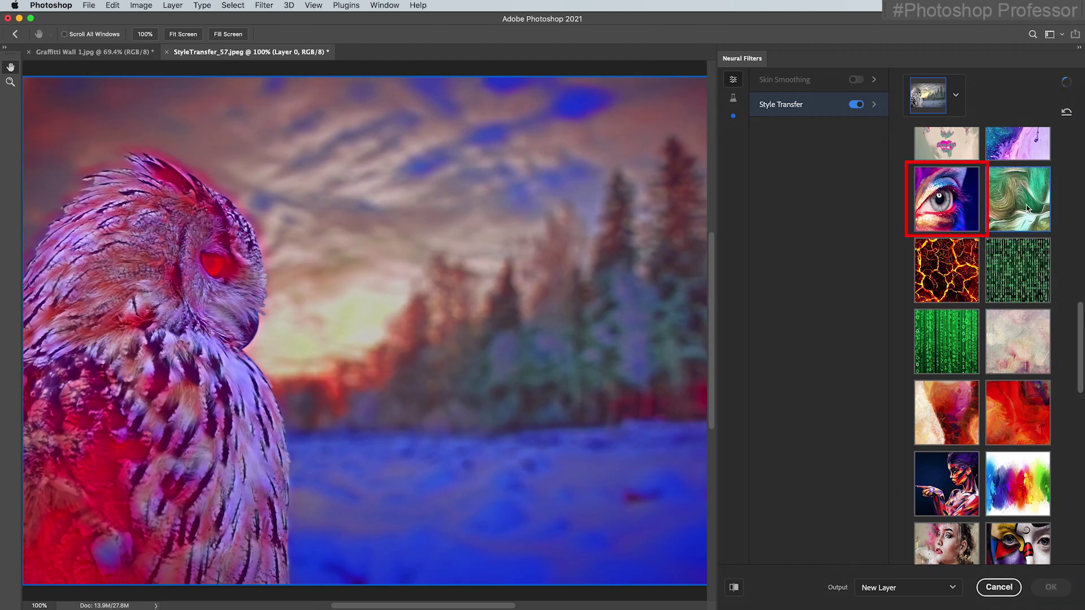
pyautogui.click(946, 270)
pyautogui.click(1028, 277)
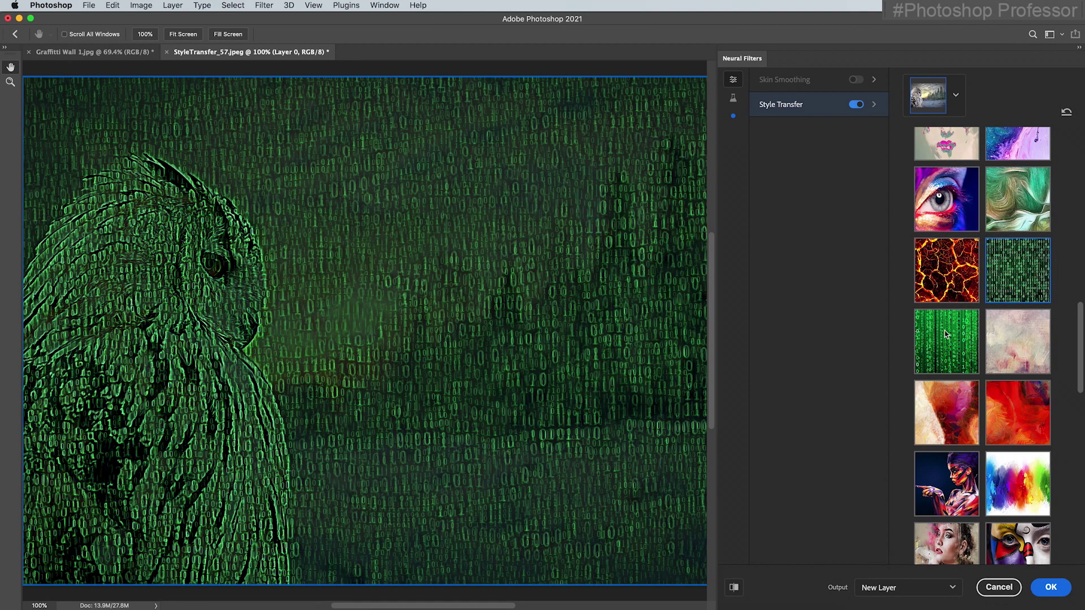
pyautogui.click(946, 334)
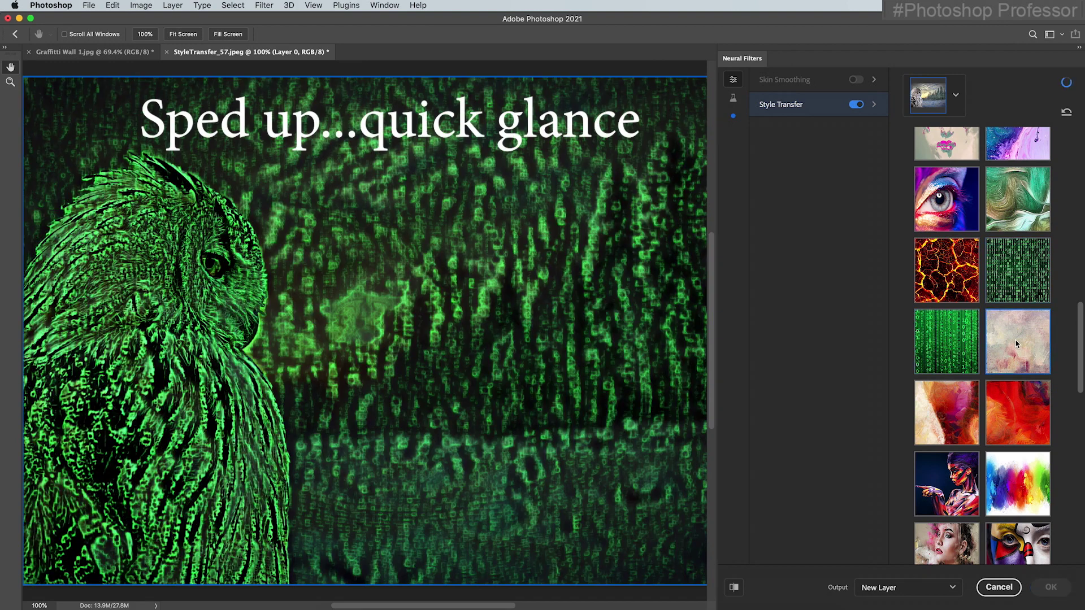
# Try the two red abstract paint styles, the pointing painted figure and the watercolour portrait of a woman.
pyautogui.click(955, 412)
pyautogui.click(1017, 419)
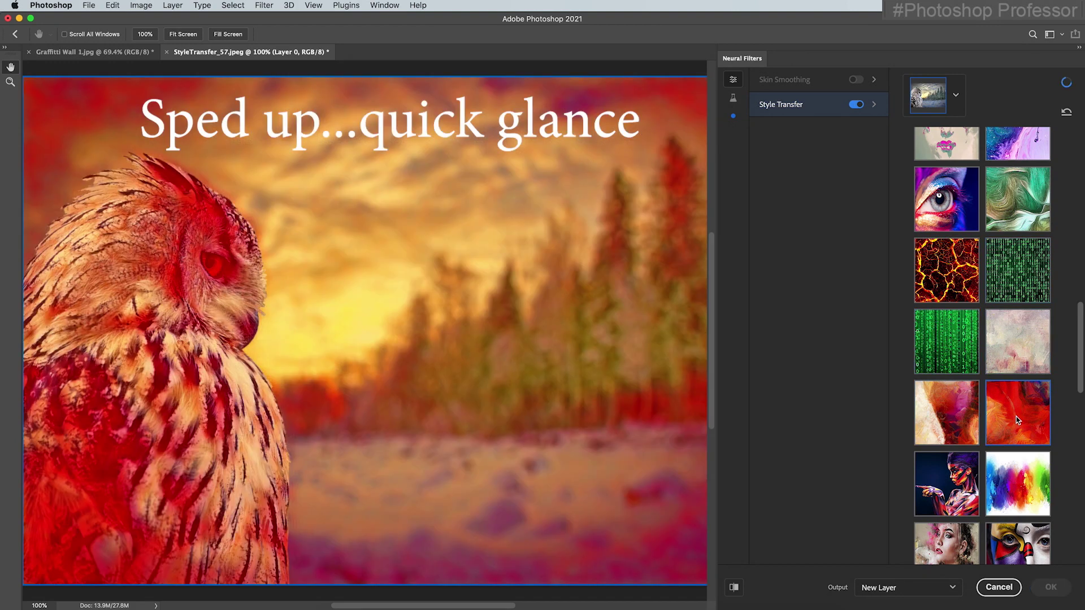
pyautogui.click(964, 474)
pyautogui.scroll(-5, 964, 475)
pyautogui.click(959, 238)
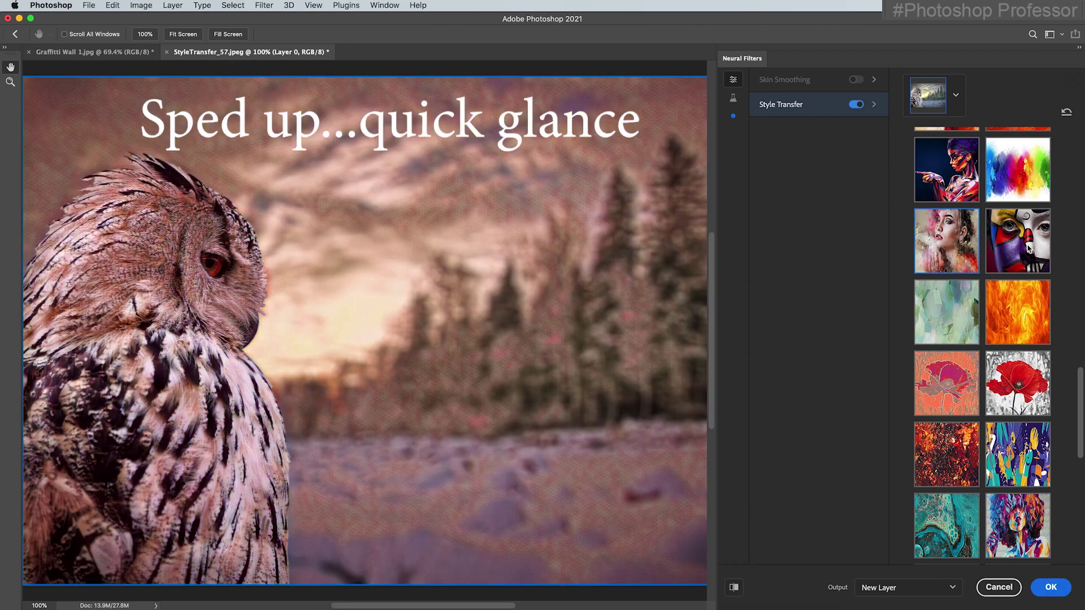
# Try the pale green brushstroke, fire, pink poppy, red poppy, fiery texture and colourful hands styles.
pyautogui.click(955, 325)
pyautogui.click(1023, 334)
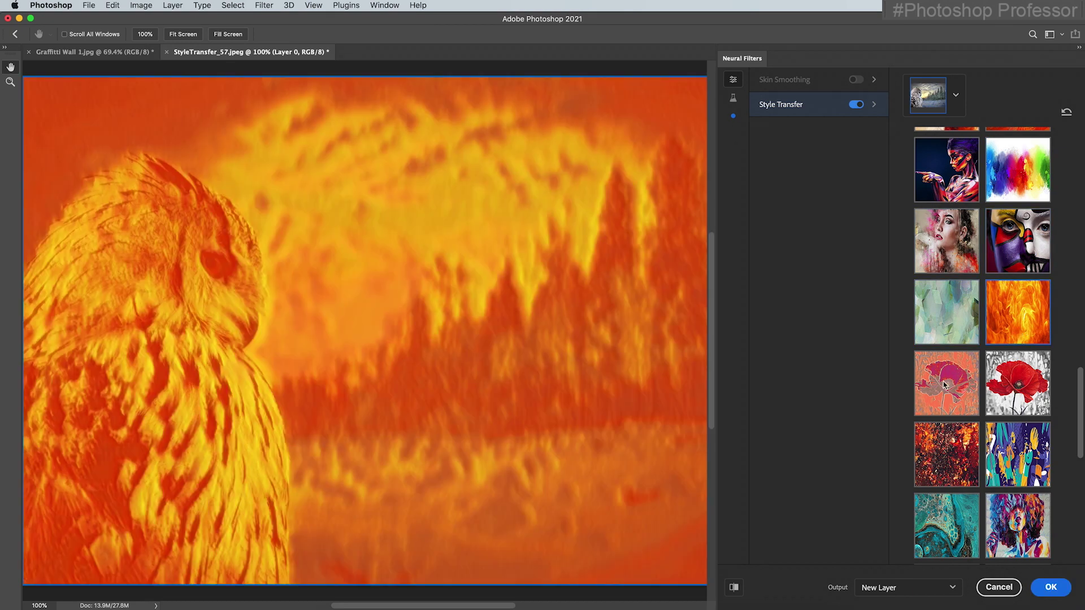
pyautogui.click(945, 385)
pyautogui.click(1017, 384)
pyautogui.click(955, 443)
pyautogui.click(1017, 452)
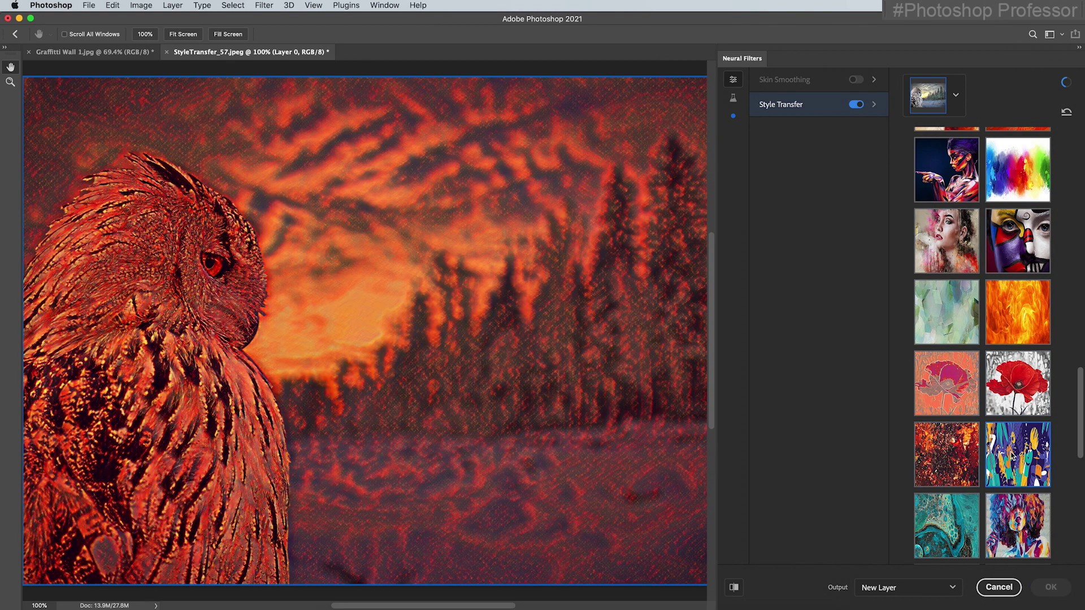
# Try the remaining styles, including the curly-haired woman, painted lips, white rose, pink paint dabs, black-and-white abstract and brown-green leaf.
pyautogui.scroll(-3, 1012, 455)
pyautogui.click(1023, 415)
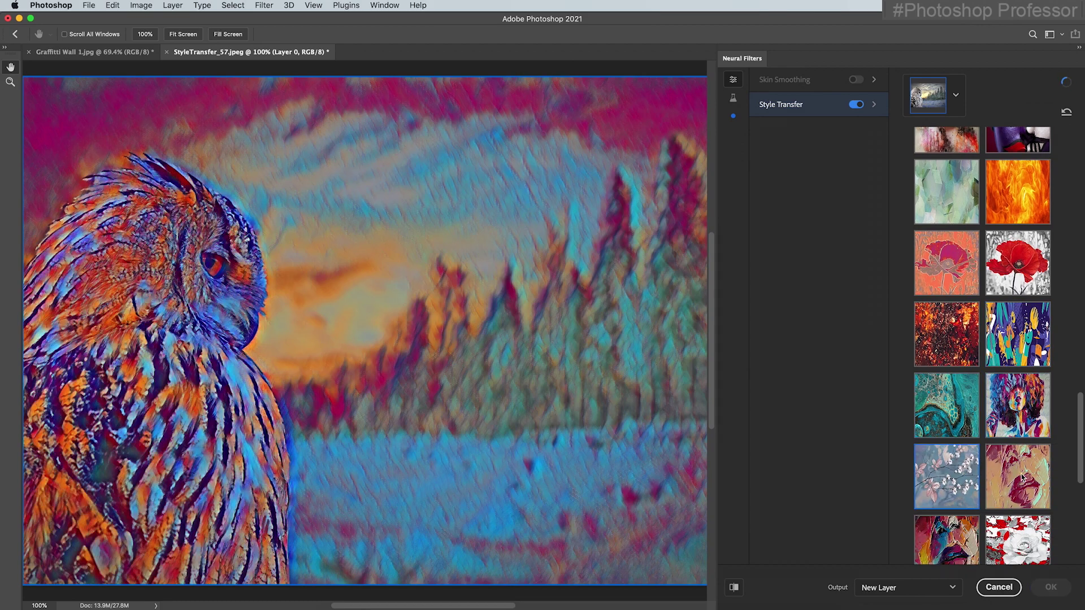
pyautogui.click(1017, 476)
pyautogui.scroll(-3, 1017, 474)
pyautogui.click(1020, 303)
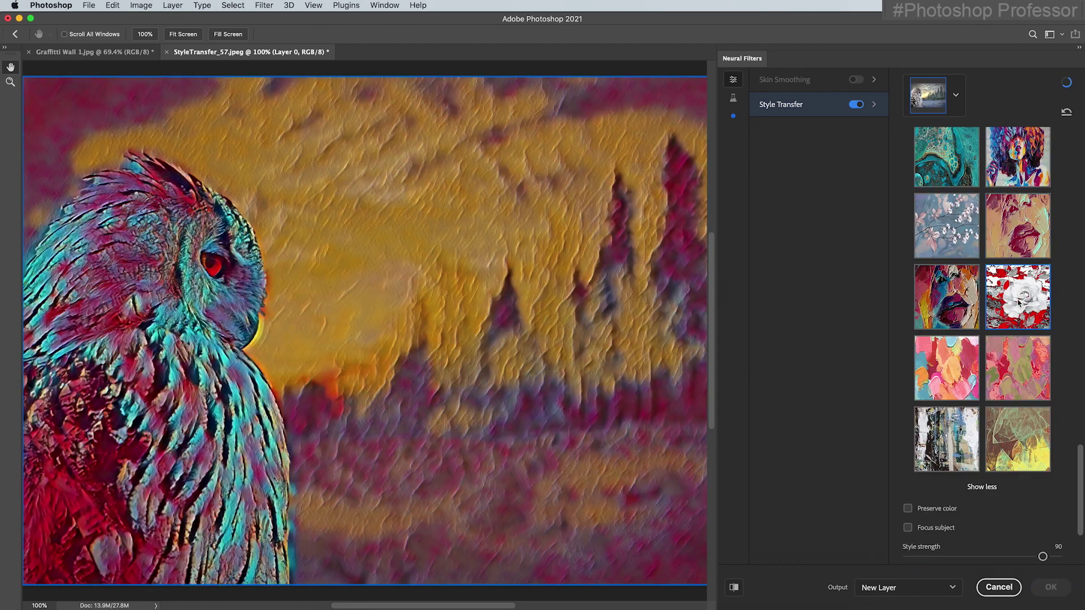
pyautogui.click(946, 368)
pyautogui.click(961, 441)
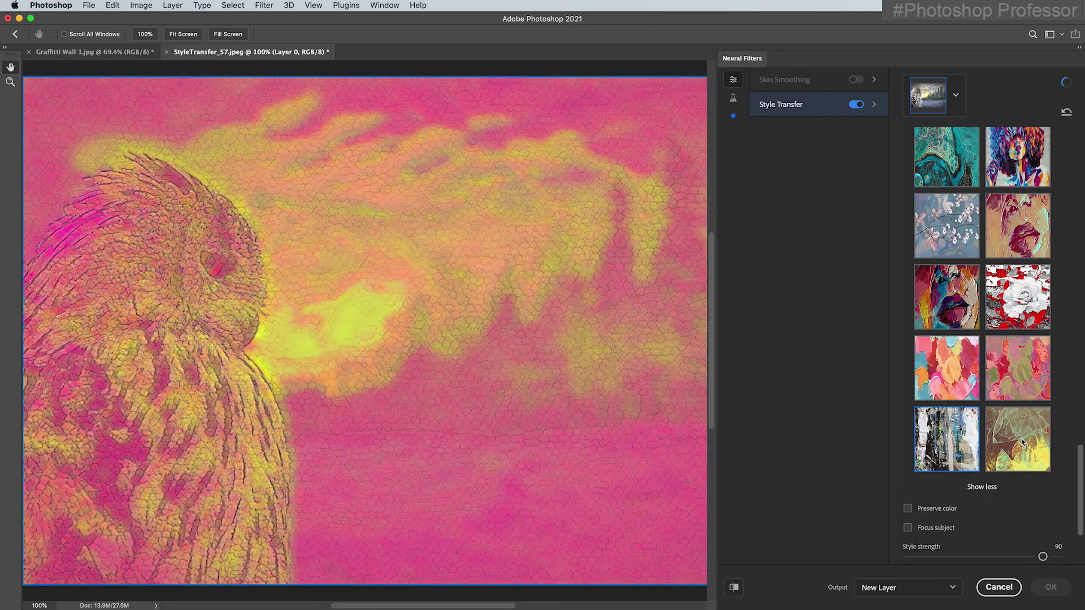
pyautogui.click(1021, 439)
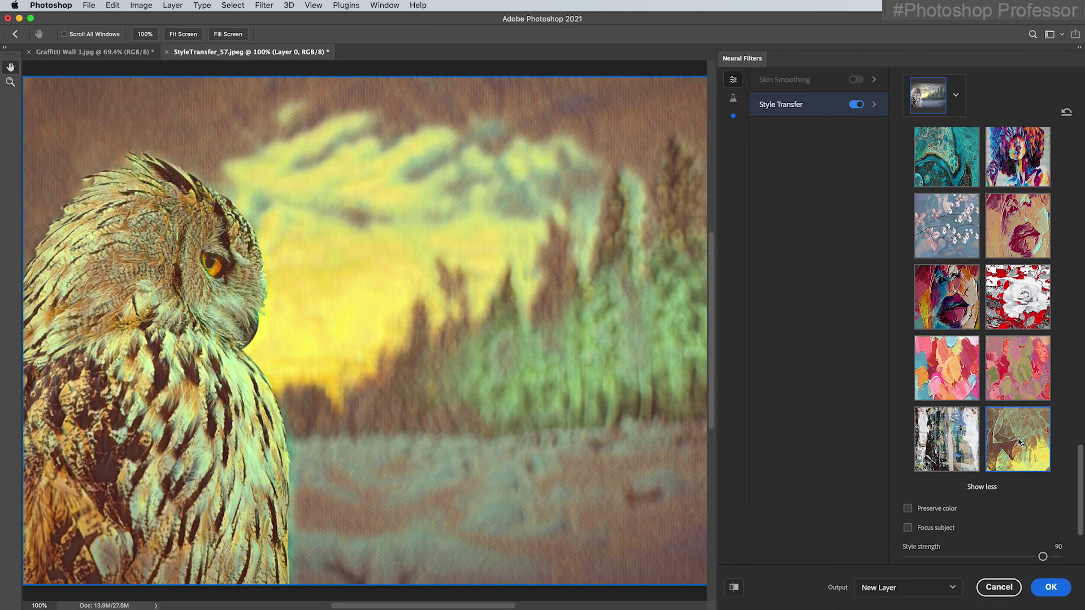
# Go back to the beginning of the style list and apply the fourth style, the orange-and-black face collage.
pyautogui.scroll(-1, 1020, 443)
pyautogui.scroll(20, 1020, 443)
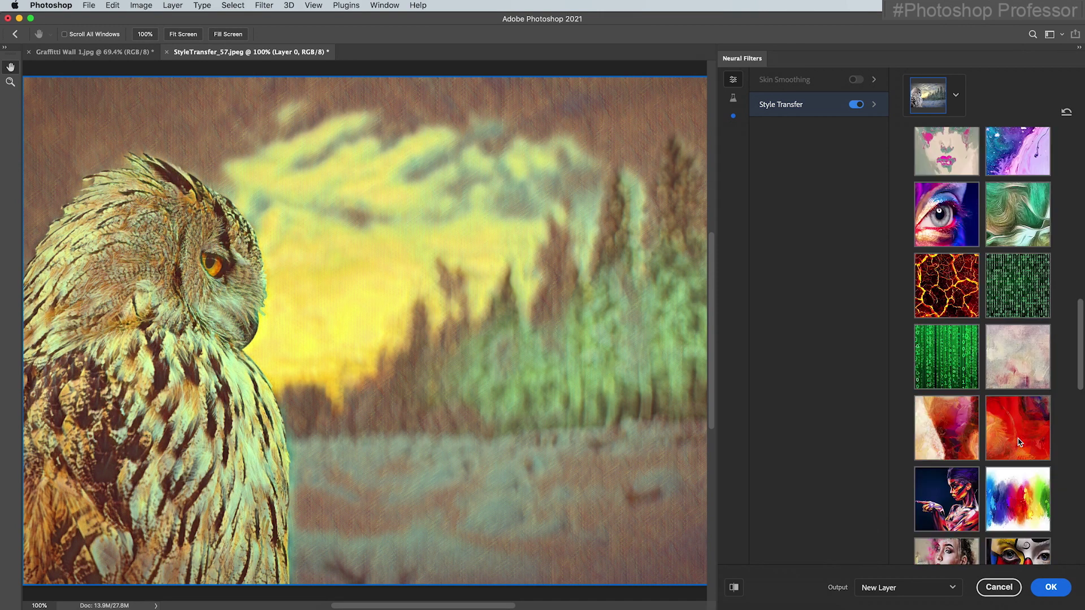
pyautogui.scroll(5, 1020, 443)
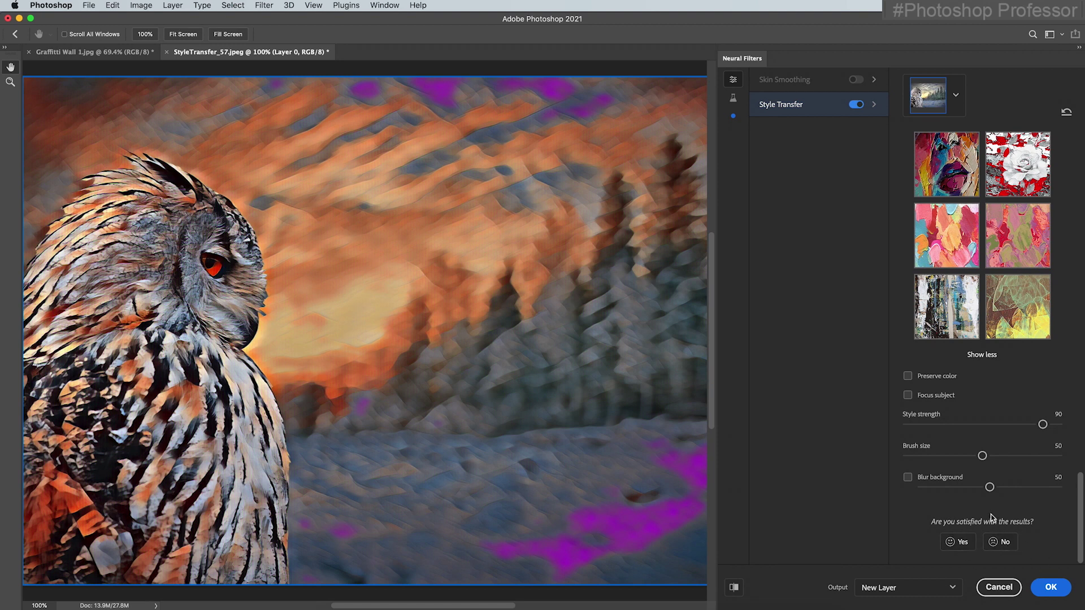
# Show the output options for the Style Transfer result.
pyautogui.click(952, 589)
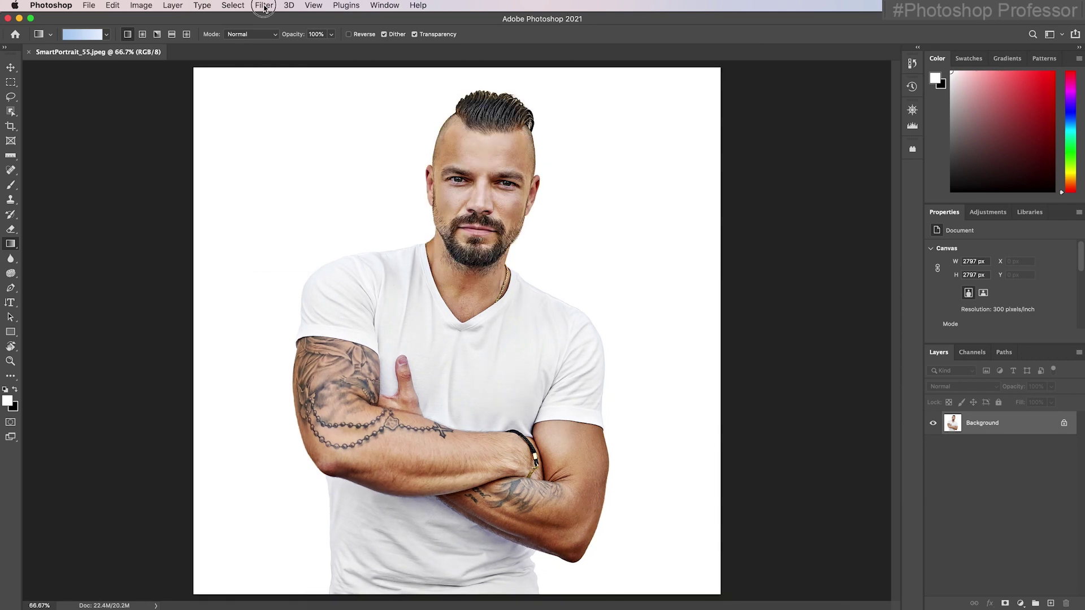
# Open Neural Filters on the tattooed man's portrait and enable the beta Smart Portrait filter.
pyautogui.click(264, 5)
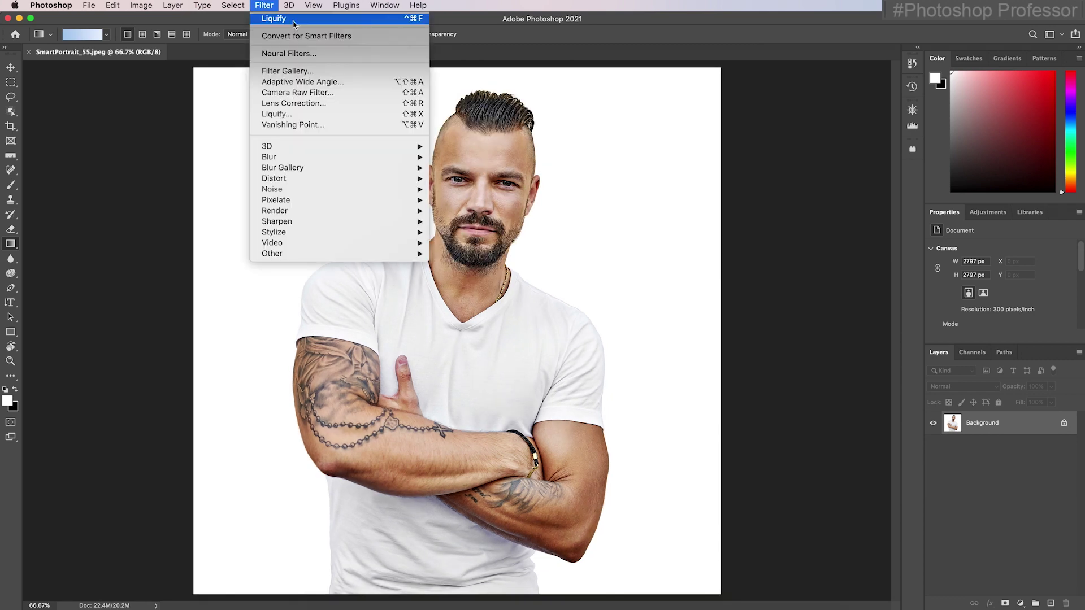
pyautogui.click(328, 55)
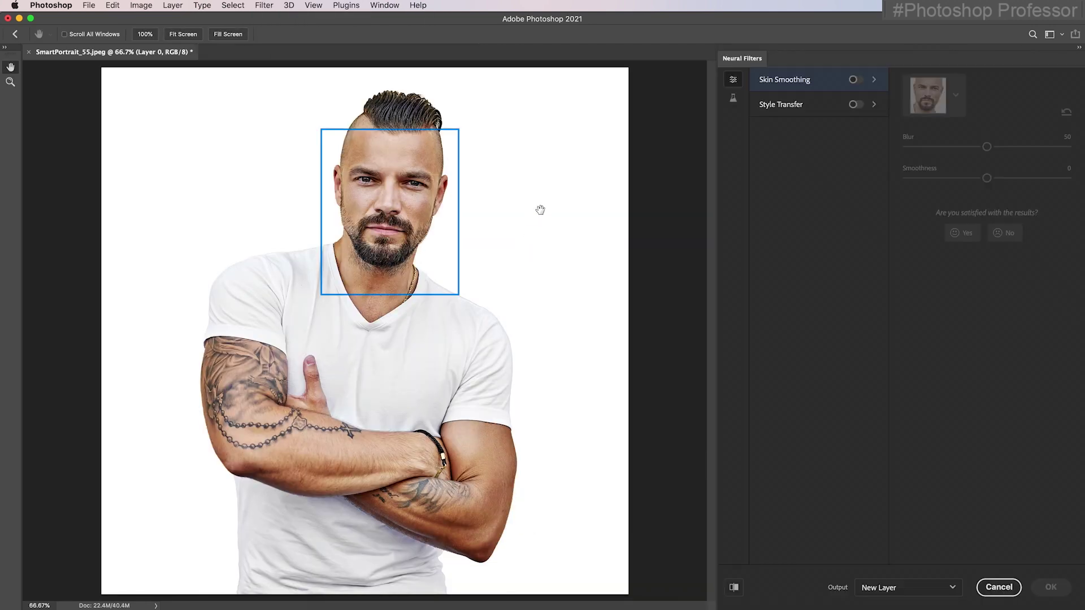
pyautogui.click(733, 101)
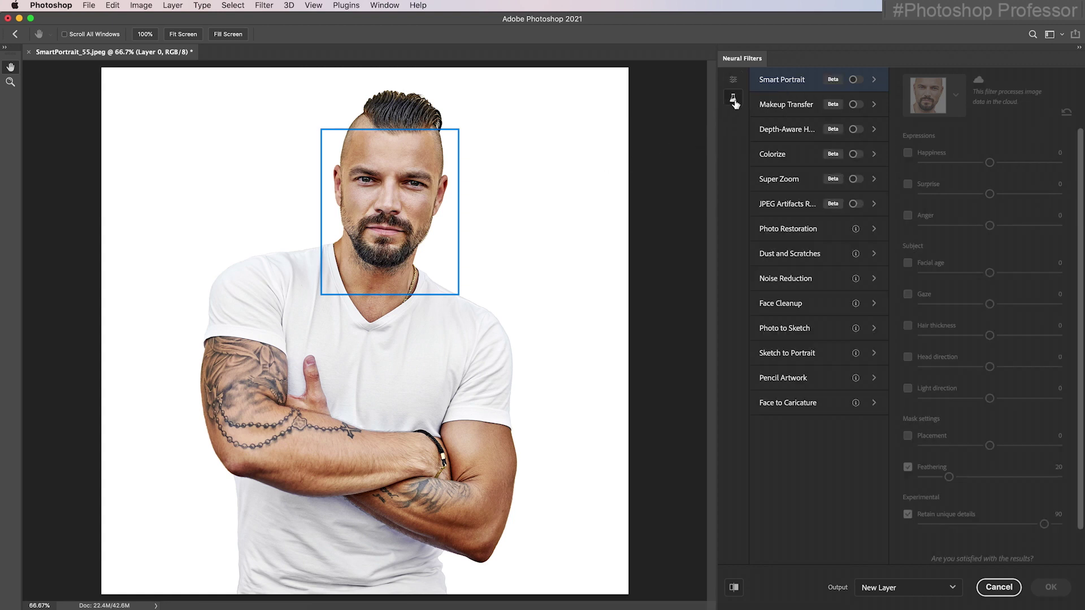
pyautogui.click(855, 81)
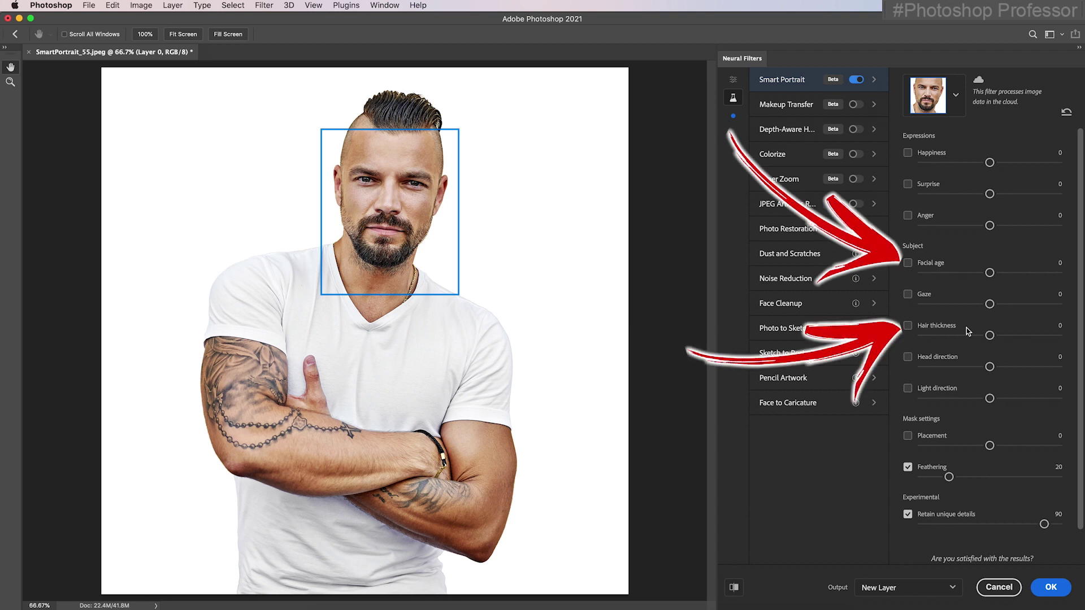
# Try a facial age of -50 on the man's portrait, set it to 50, and lower the hair thickness.
pyautogui.click(907, 264)
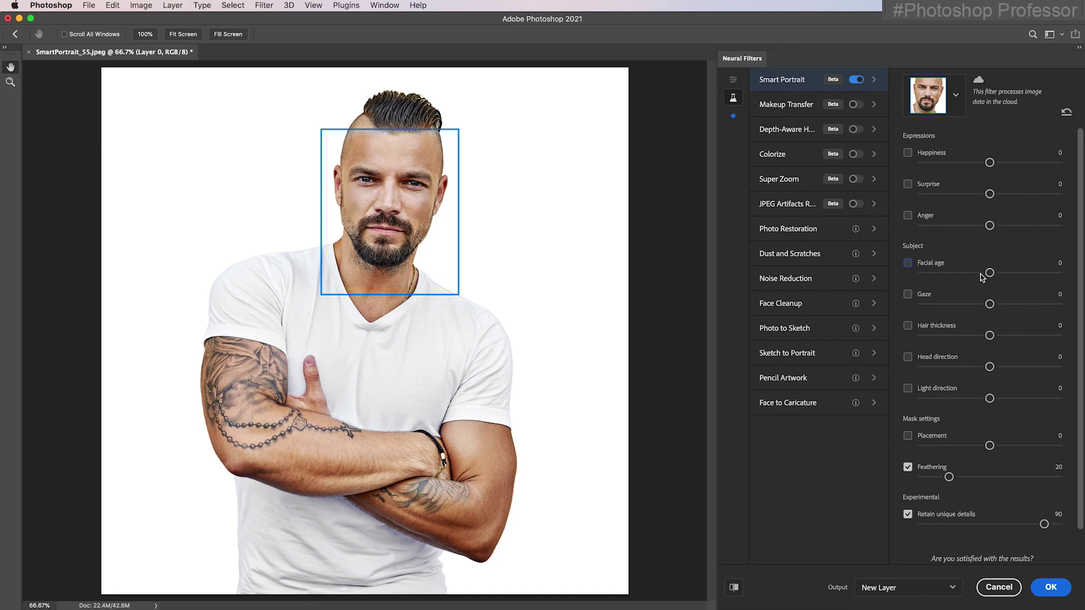
pyautogui.moveTo(989, 273); pyautogui.dragTo(873, 278)
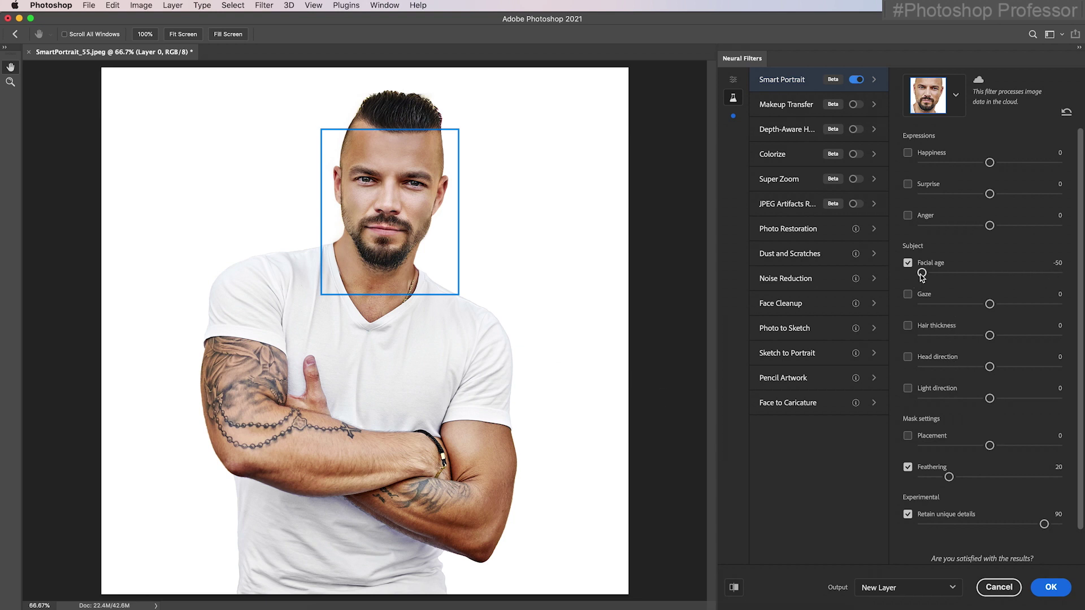
pyautogui.moveTo(922, 274); pyautogui.dragTo(1081, 272)
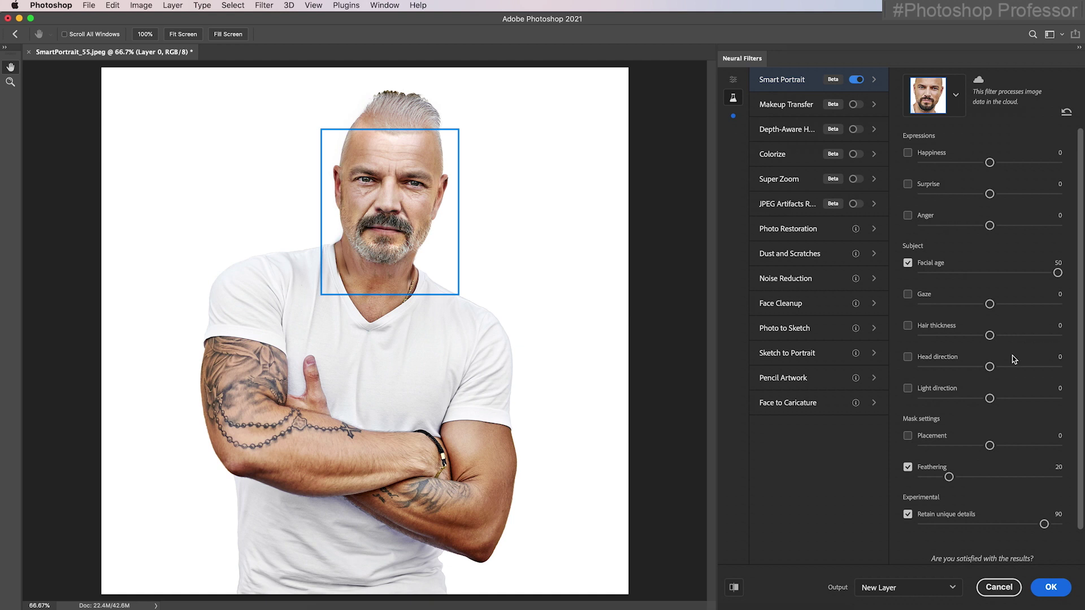
pyautogui.click(990, 336)
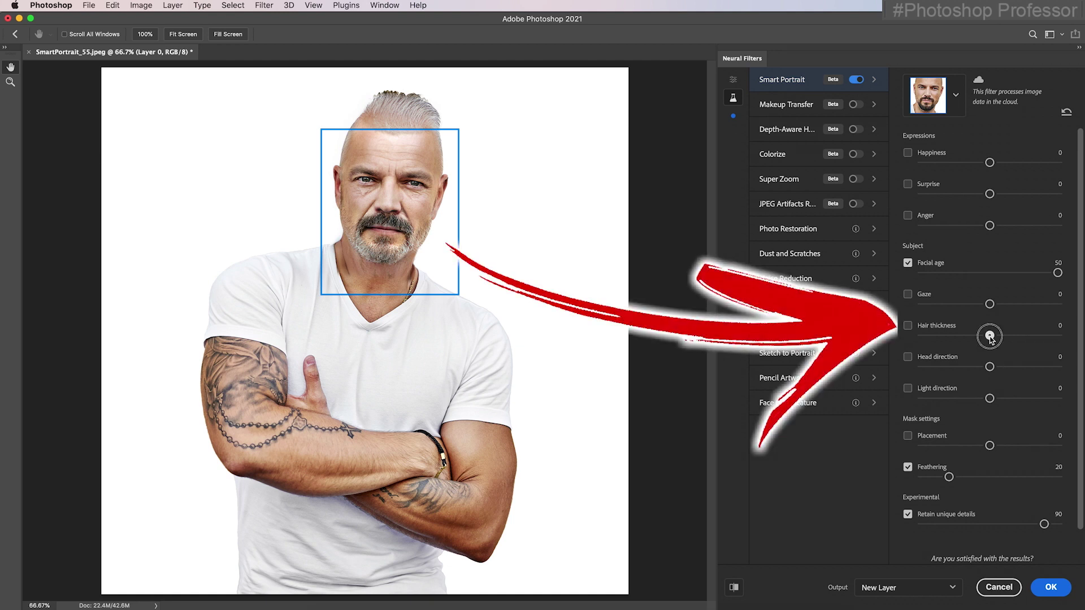
pyautogui.moveTo(990, 336); pyautogui.dragTo(922, 336)
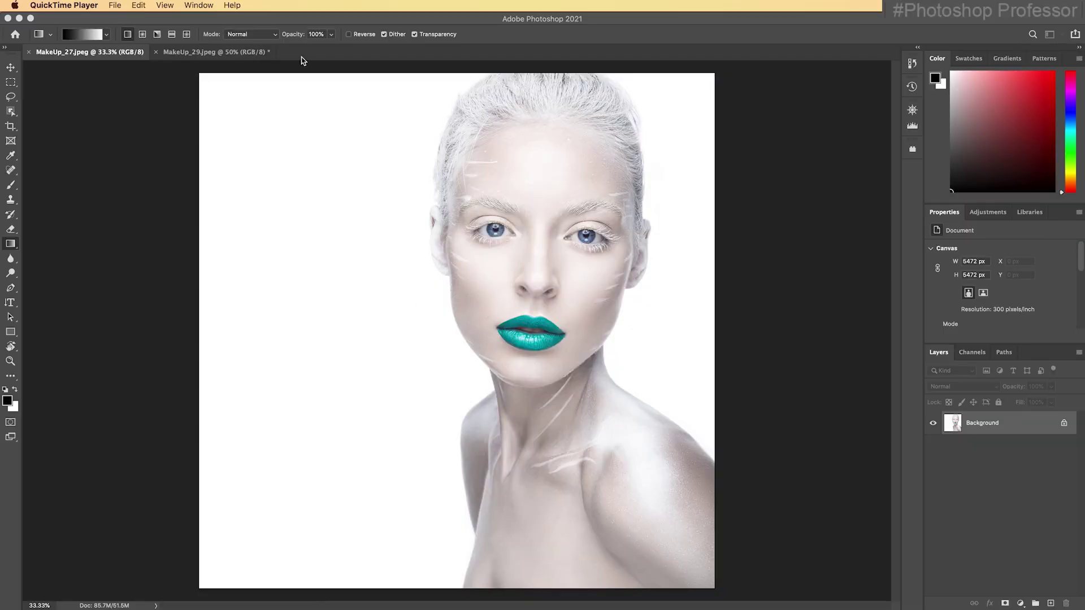
# Switch to MakeUp_29.jpeg and enable the beta Makeup Transfer neural filter on the woman's portrait.
pyautogui.click(190, 53)
pyautogui.click(190, 53)
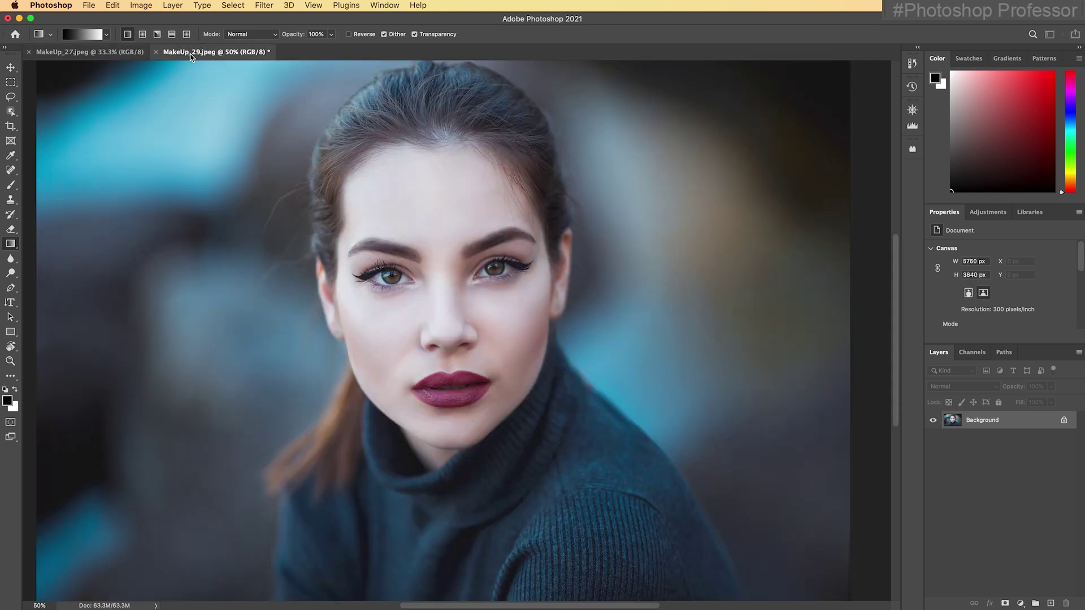
pyautogui.click(264, 6)
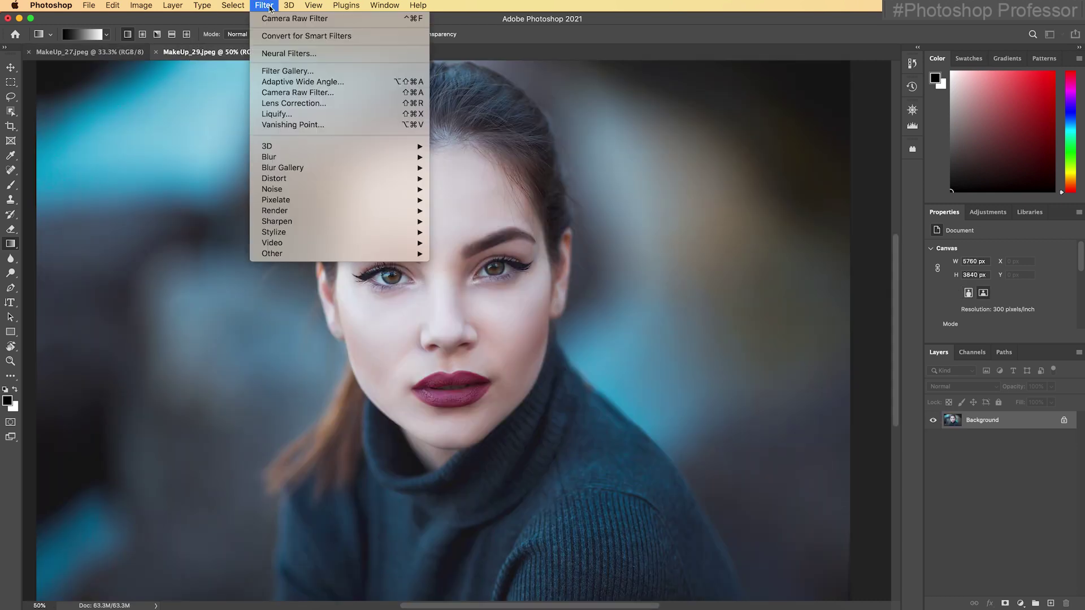
pyautogui.click(348, 52)
pyautogui.click(732, 101)
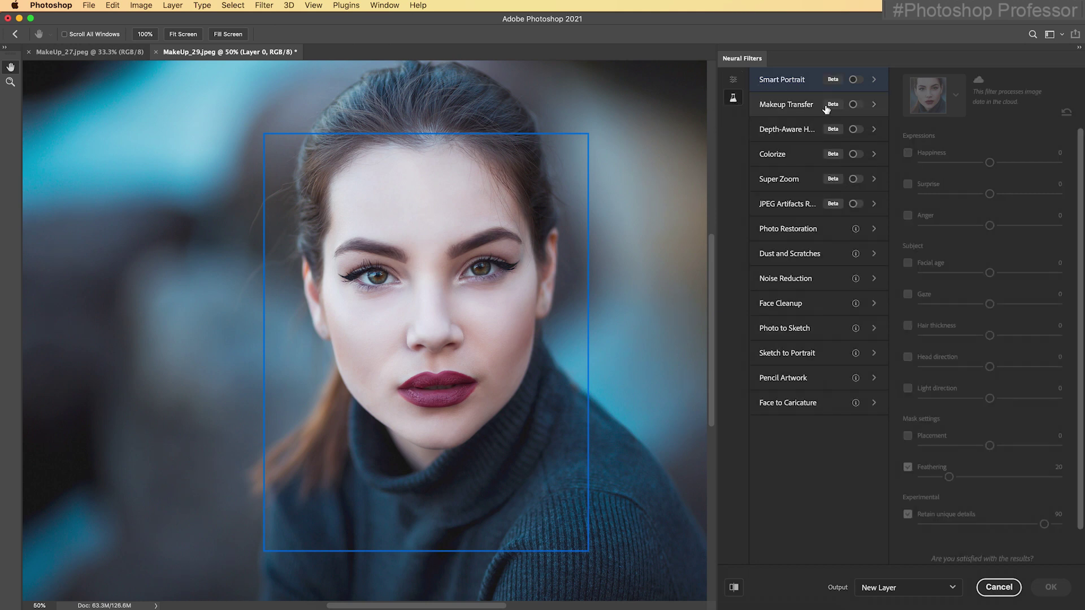
pyautogui.click(853, 106)
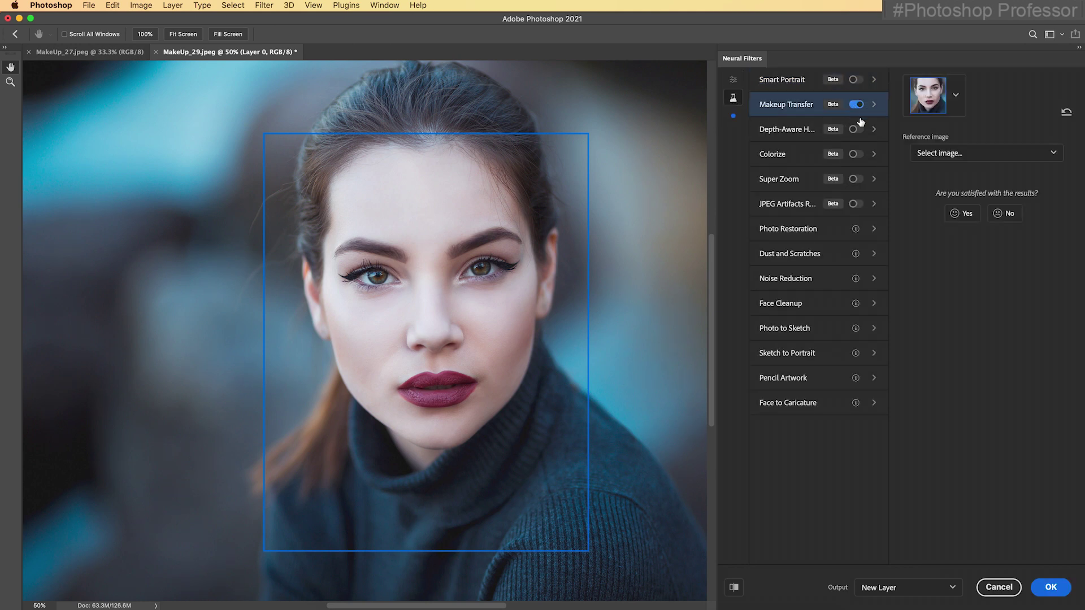
# Use MakeUp_27.jpeg as the makeup reference image and apply the filter to a new layer.
pyautogui.click(1003, 158)
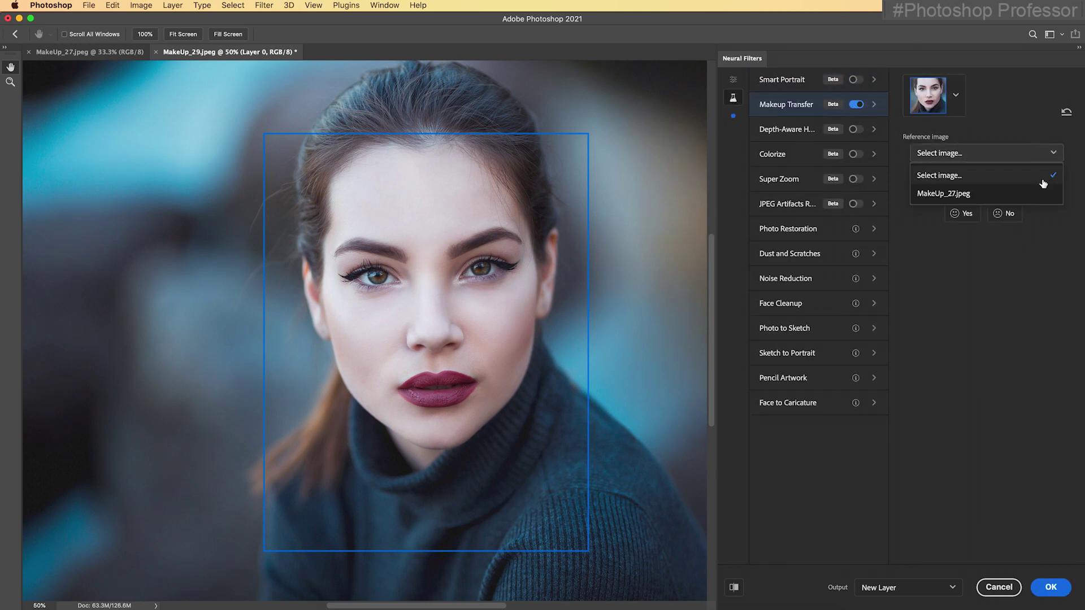
pyautogui.click(1034, 192)
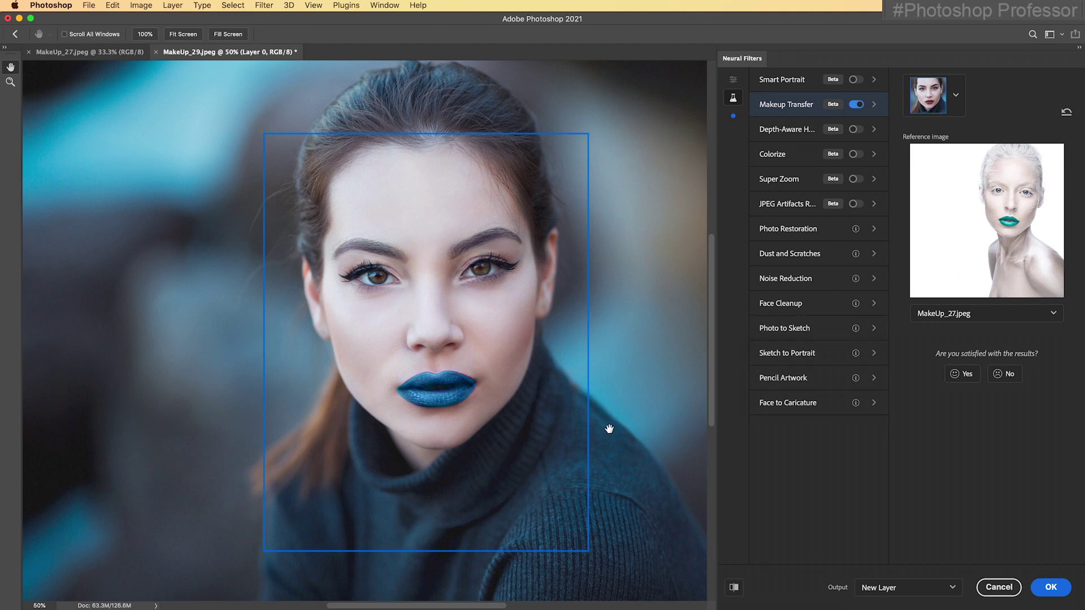
pyautogui.click(1043, 587)
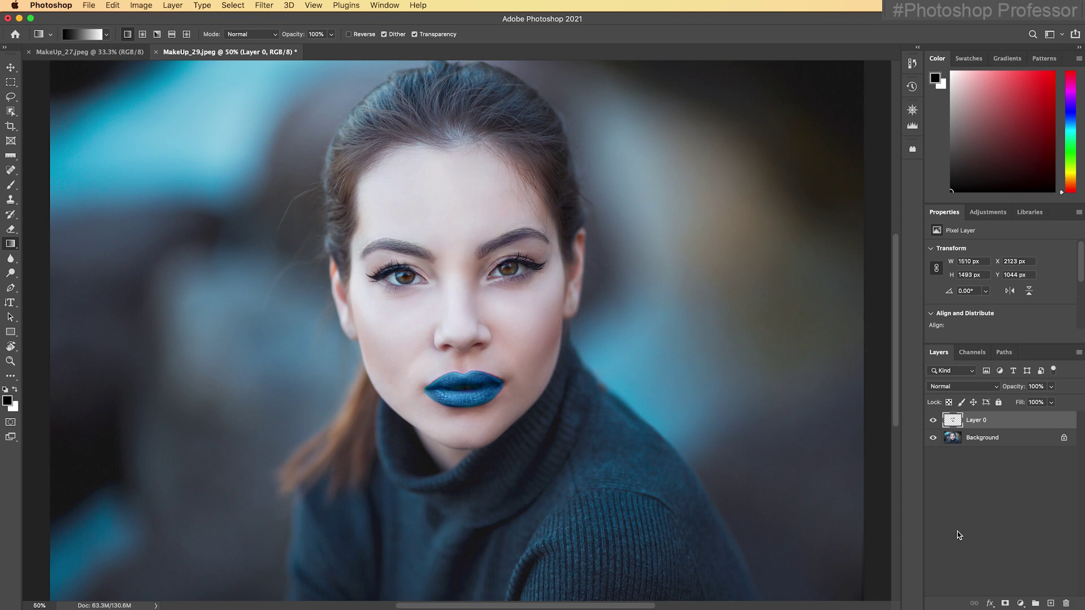
# View the transferred makeup layer on its own and show the background again.
pyautogui.keyDown('alt'); pyautogui.click(933, 422); pyautogui.keyUp('alt')
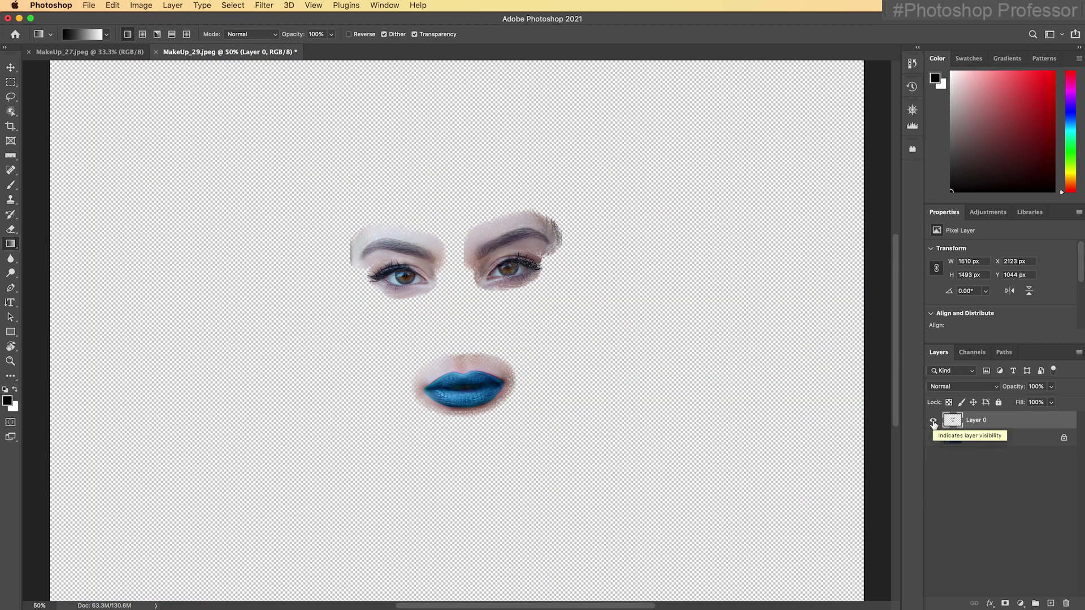
pyautogui.keyDown('alt'); pyautogui.click(933, 422); pyautogui.keyUp('alt')
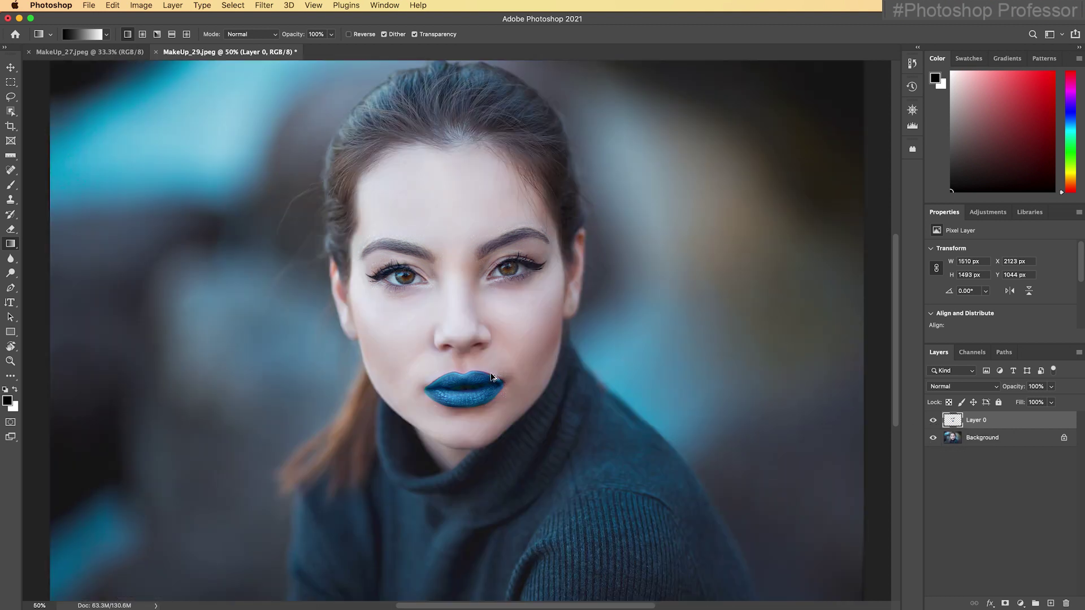
pyautogui.press('super+1')
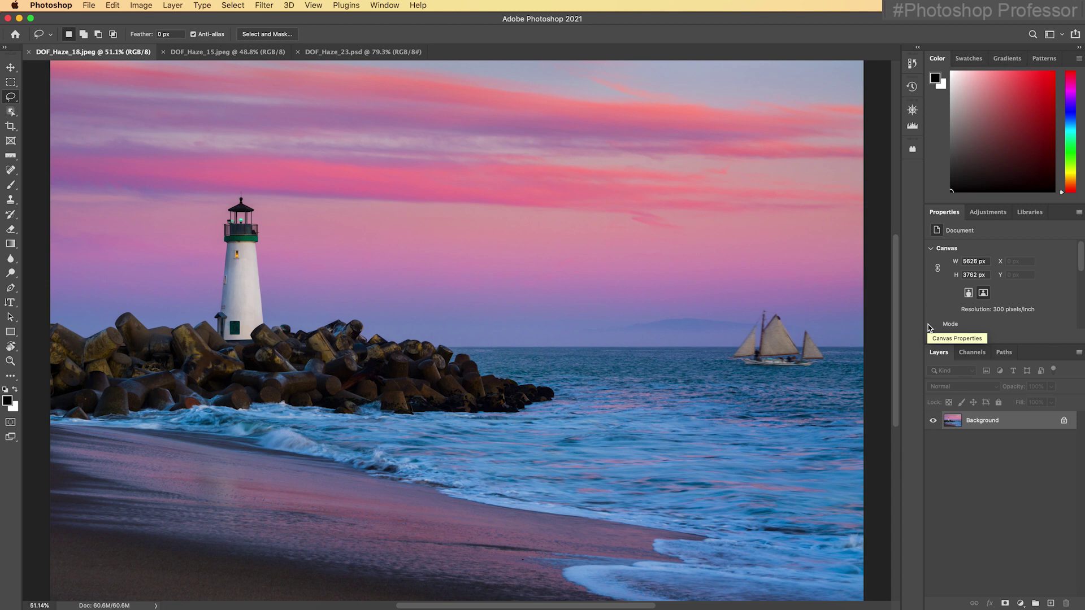
# Remove the sailboat from DOF_Haze_18.jpeg with a lasso selection and Content-Aware Fill, deselect, and merge the fill into the background.
pyautogui.moveTo(819, 328)
pyautogui.mouseDown()
pyautogui.moveTo(761, 300)
pyautogui.moveTo(724, 332)
pyautogui.moveTo(730, 367)
pyautogui.moveTo(826, 371)
pyautogui.moveTo(816, 326)
pyautogui.mouseUp()
pyautogui.scroll(-1, 763, 340)
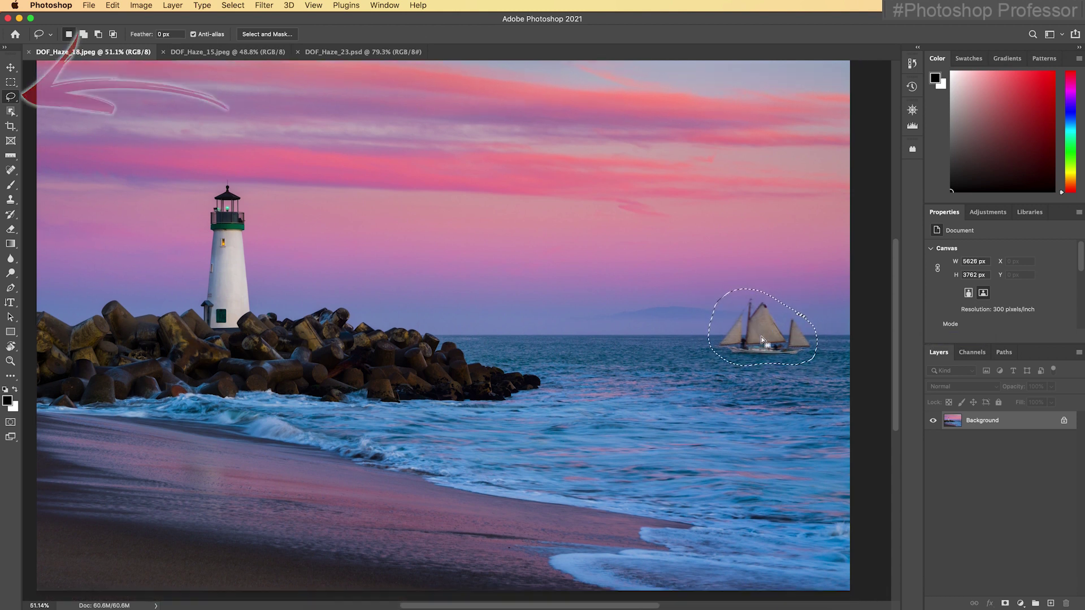
pyautogui.rightClick(761, 335)
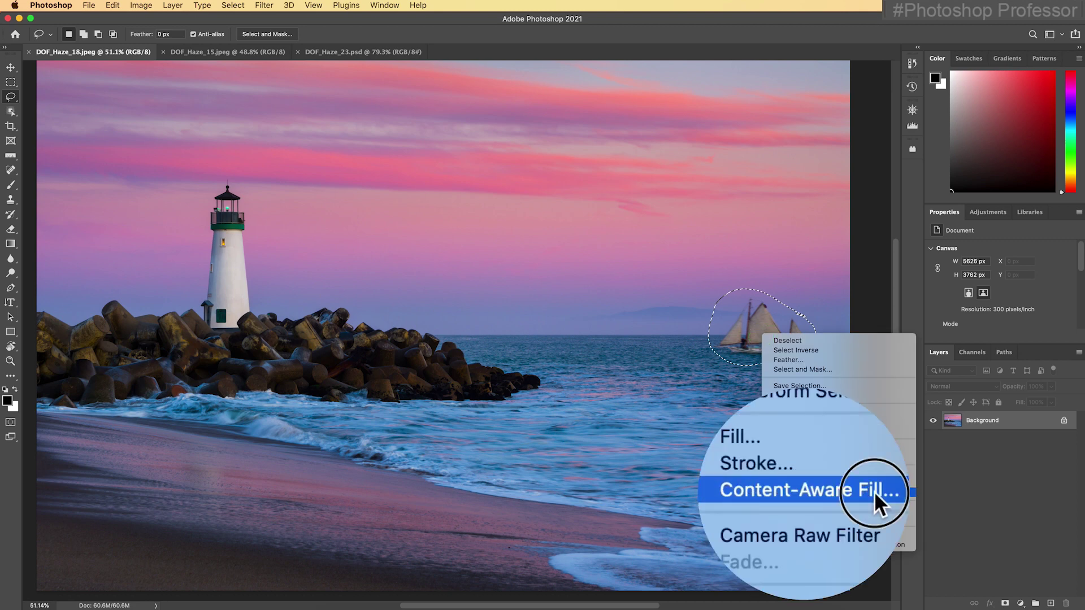
pyautogui.click(829, 429)
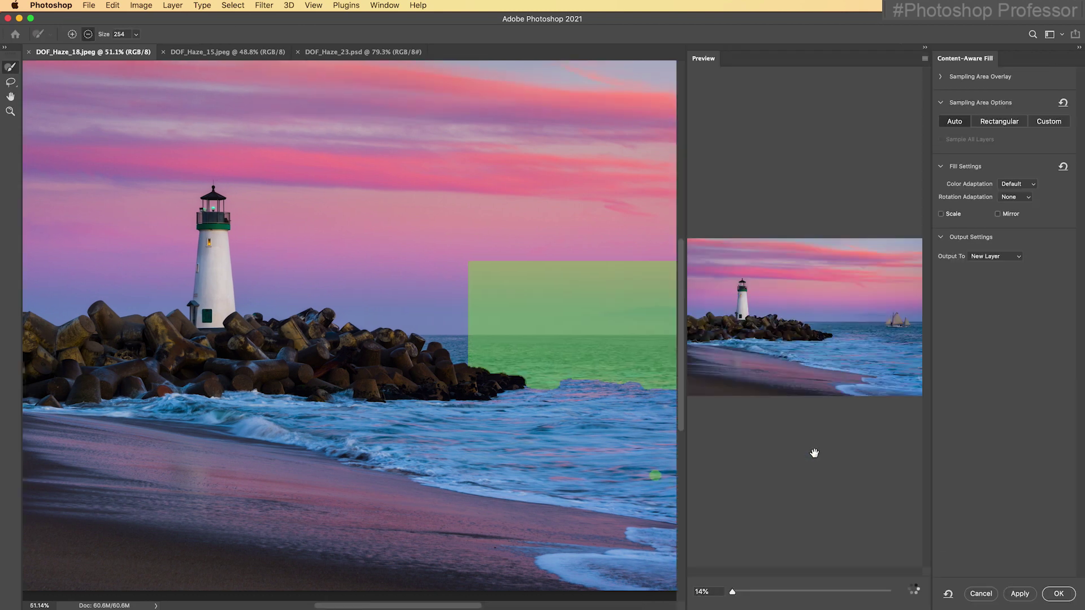
pyautogui.click(1057, 593)
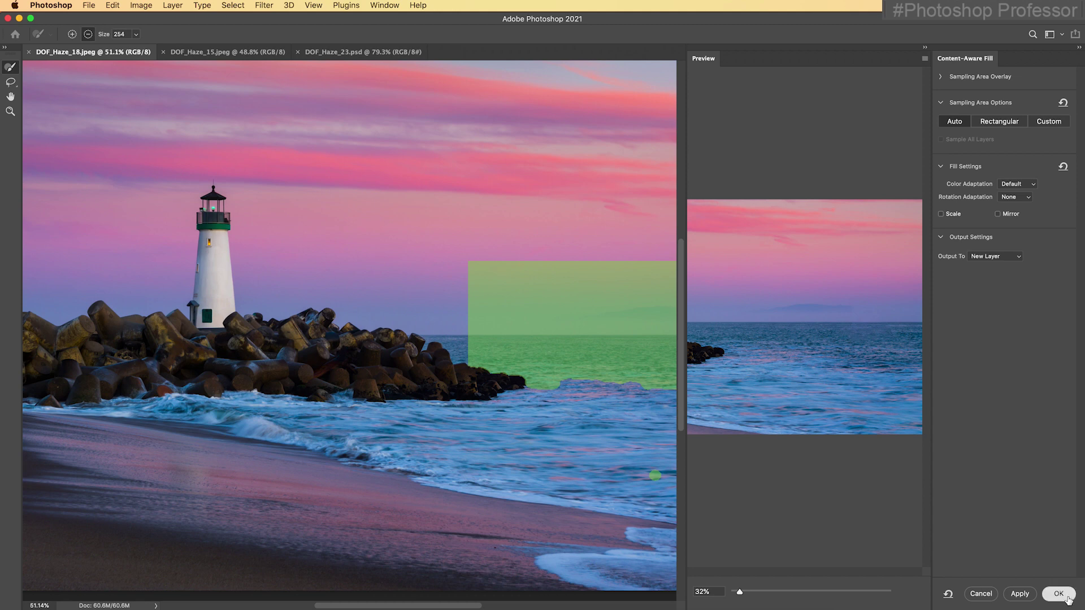
pyautogui.press('super+d')
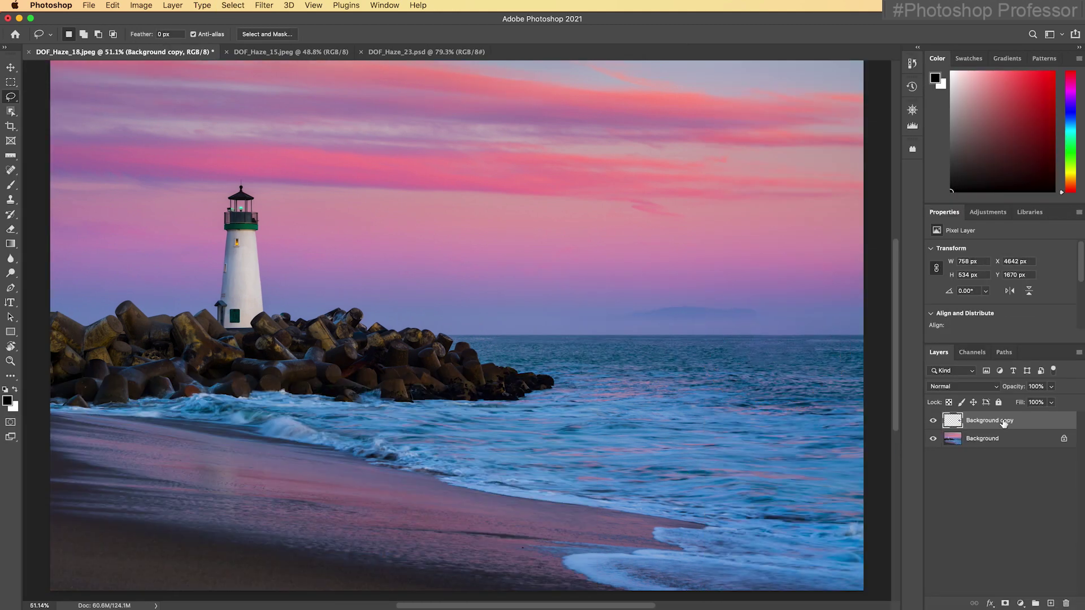
pyautogui.press('super+e')
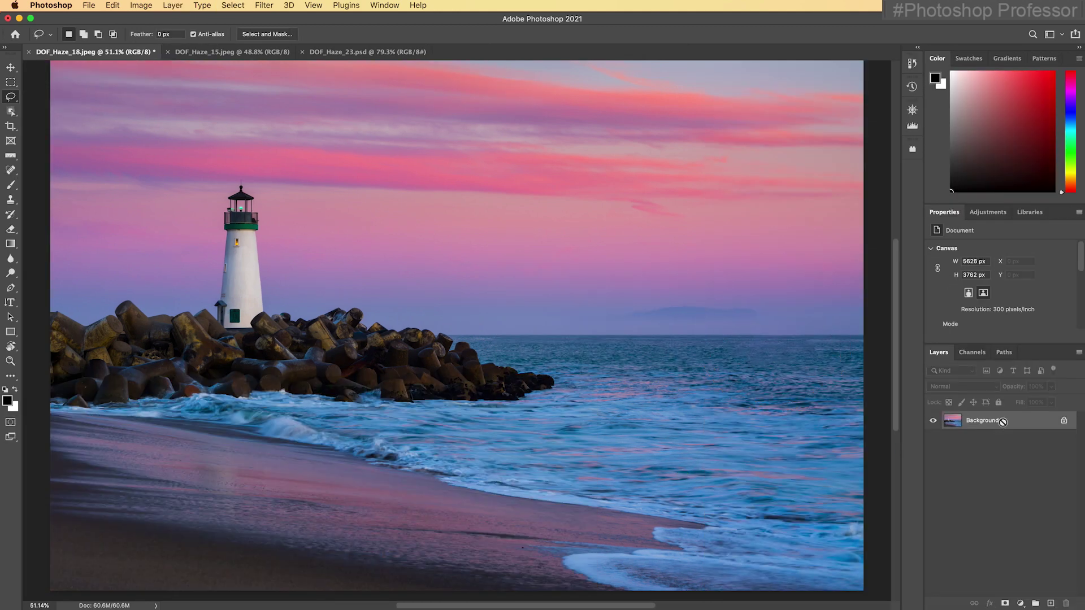
# Apply the Depth-Aware Haze neural filter to the lighthouse photo as a new layer, with haze 50 and warmth 5.
pyautogui.click(266, 7)
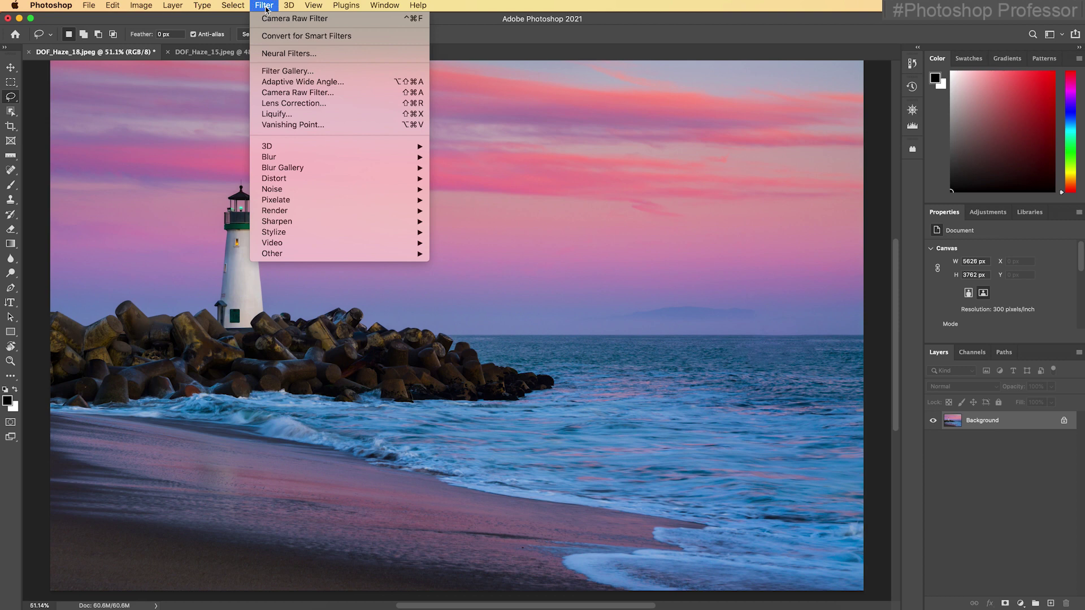
pyautogui.click(344, 54)
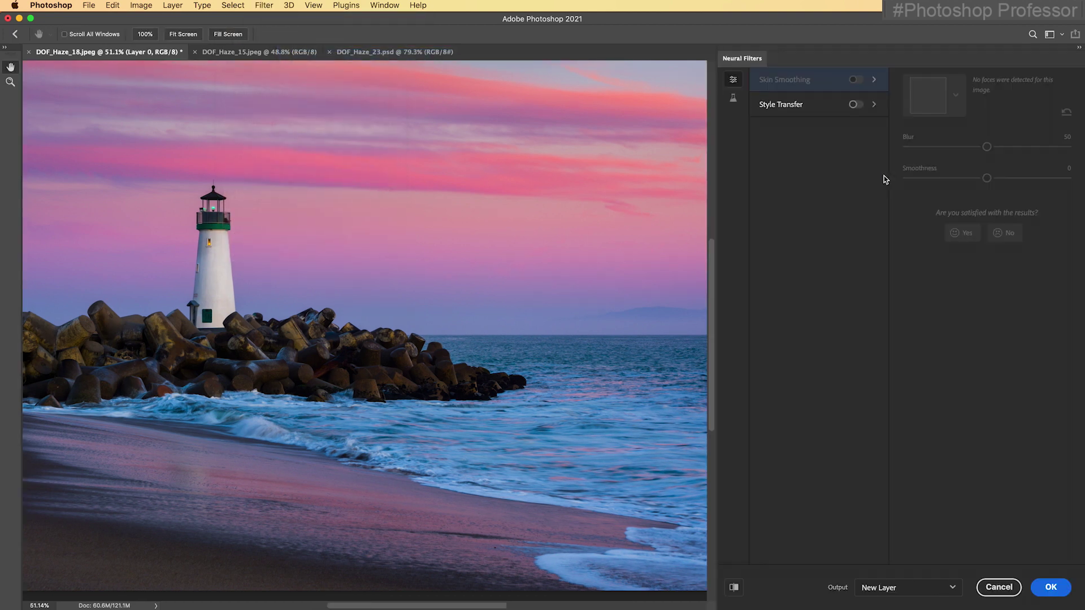
pyautogui.click(731, 100)
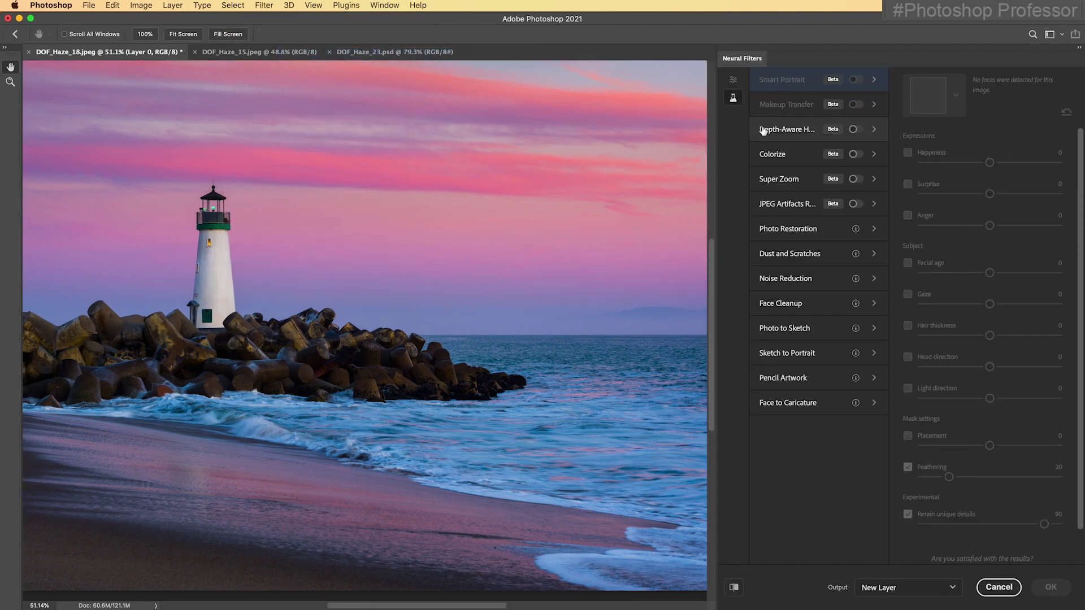
pyautogui.click(853, 129)
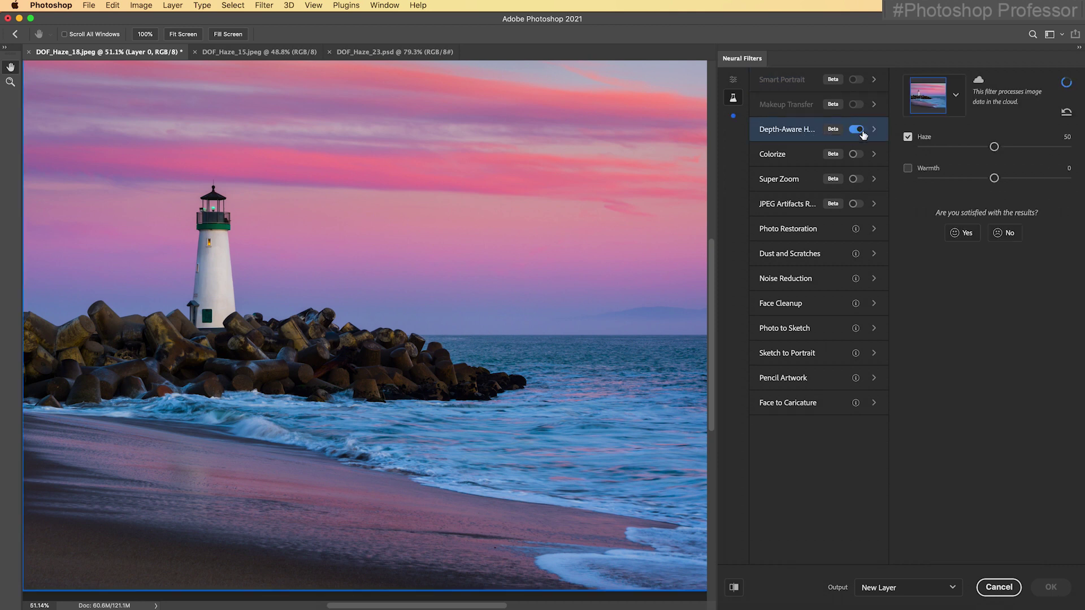
pyautogui.click(915, 169)
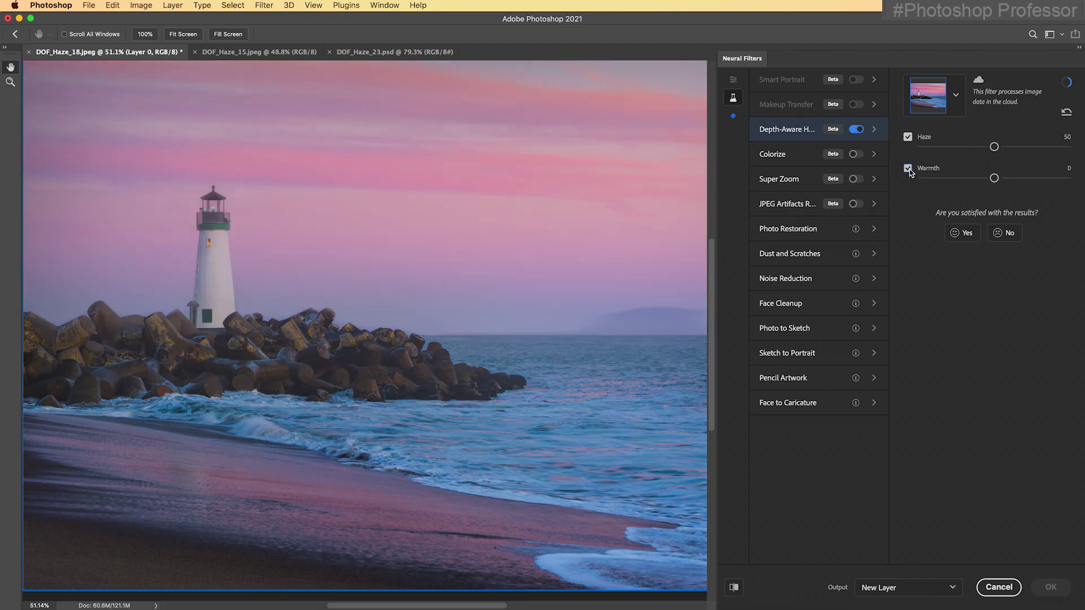
pyautogui.moveTo(993, 178); pyautogui.dragTo(1001, 178)
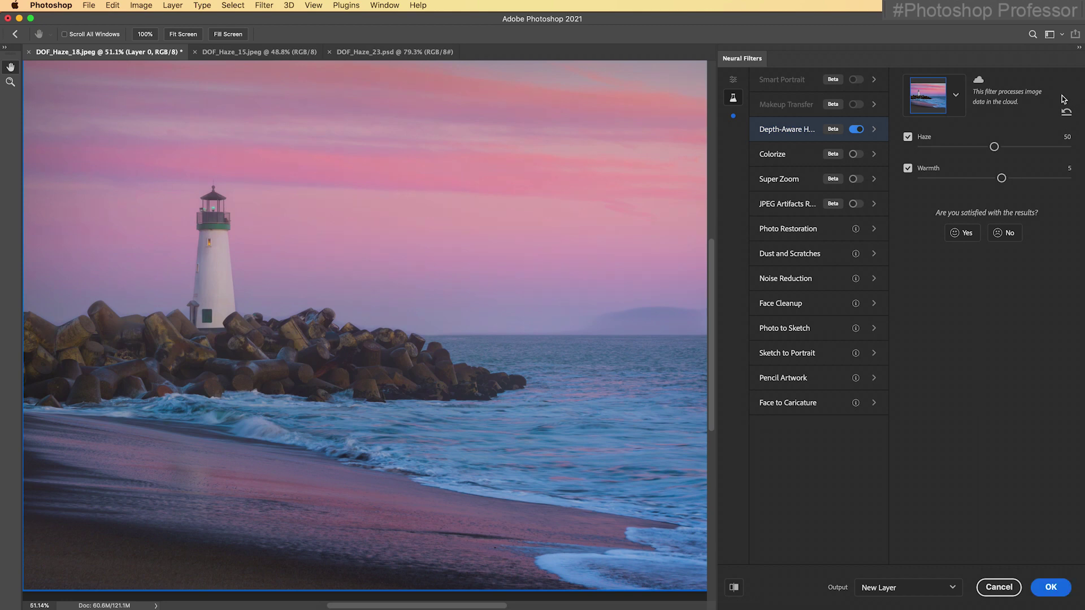
pyautogui.click(1050, 588)
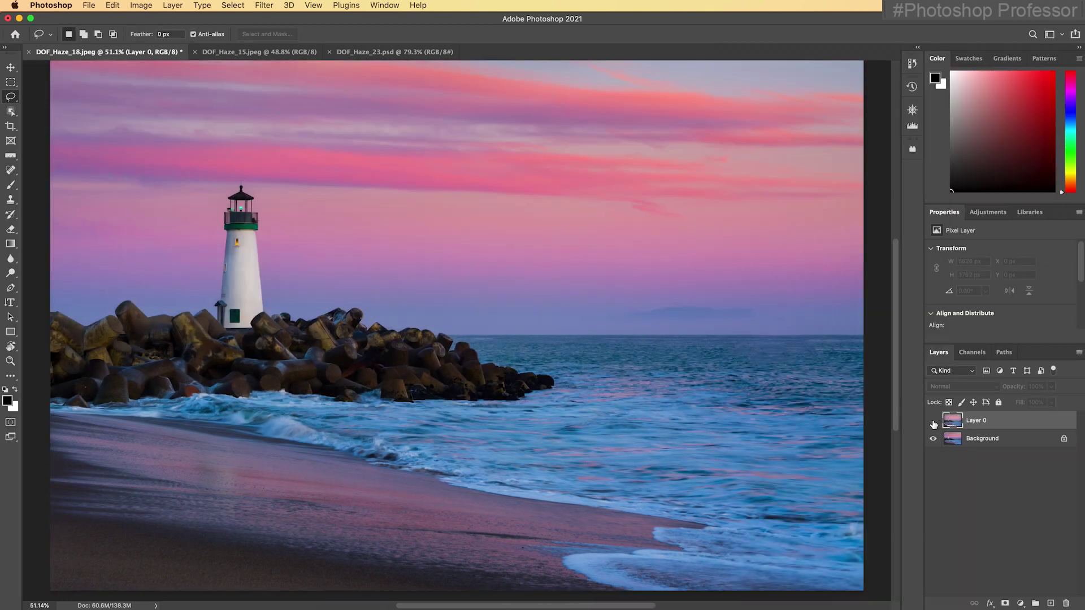
# Compare the lighthouse photo with and without the haze layer and add a layer mask to that layer.
pyautogui.click(932, 422)
pyautogui.click(933, 421)
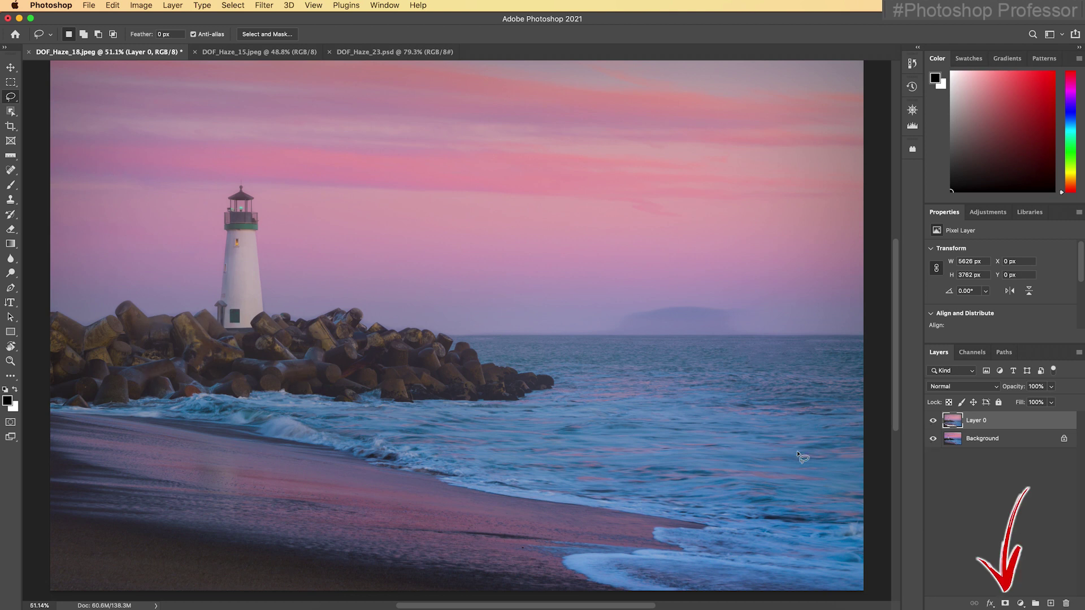
pyautogui.click(1005, 604)
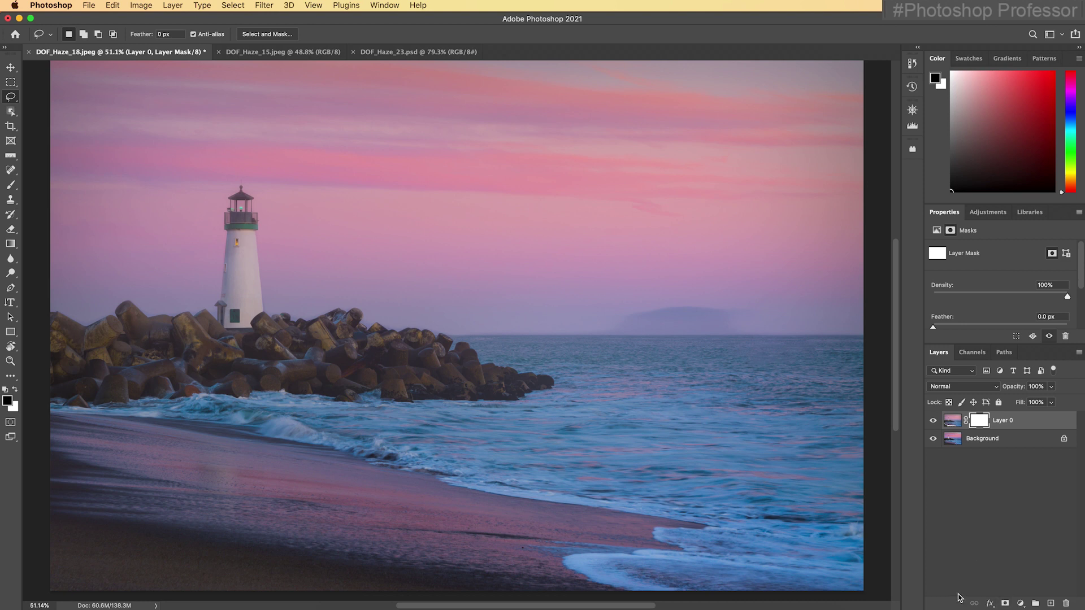
# Paint black on the haze layer's mask over the lighthouse and rocks with a 700 px brush at 40% opacity.
pyautogui.press('b')
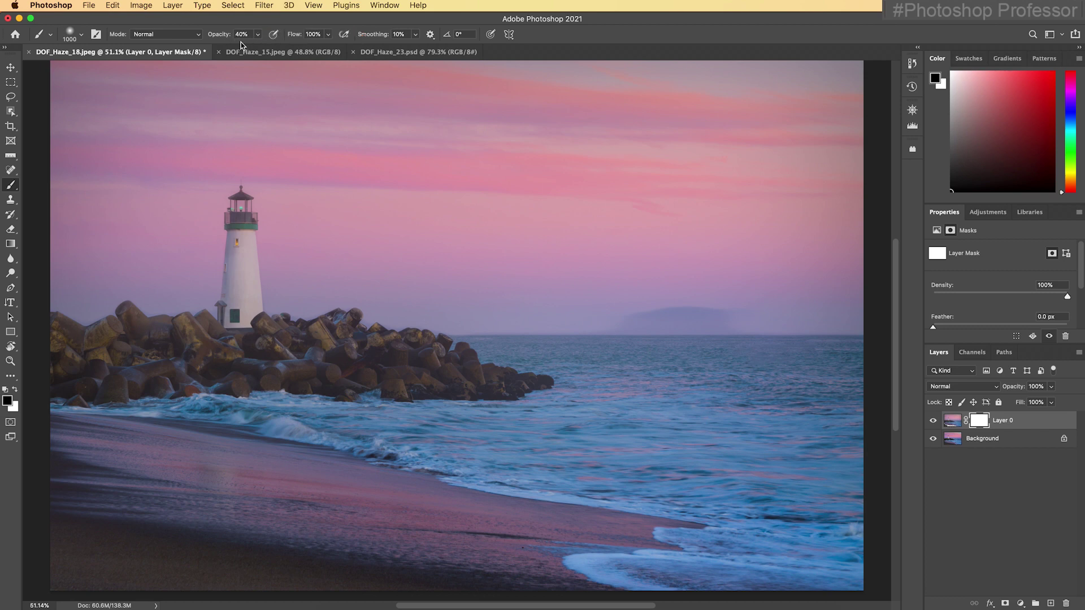
pyautogui.press('[')
pyautogui.press('[')
pyautogui.press('[')
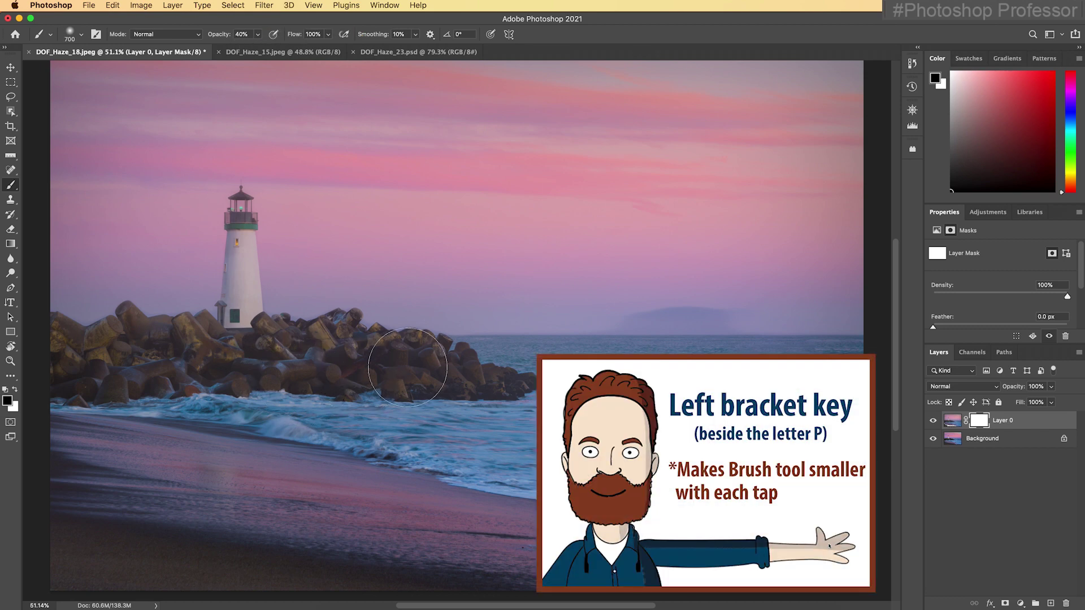
pyautogui.moveTo(119, 356)
pyautogui.mouseDown()
pyautogui.moveTo(63, 358)
pyautogui.moveTo(516, 388)
pyautogui.moveTo(254, 351)
pyautogui.moveTo(54, 342)
pyautogui.moveTo(268, 336)
pyautogui.moveTo(210, 345)
pyautogui.moveTo(279, 354)
pyautogui.moveTo(284, 331)
pyautogui.moveTo(420, 387)
pyautogui.mouseUp()
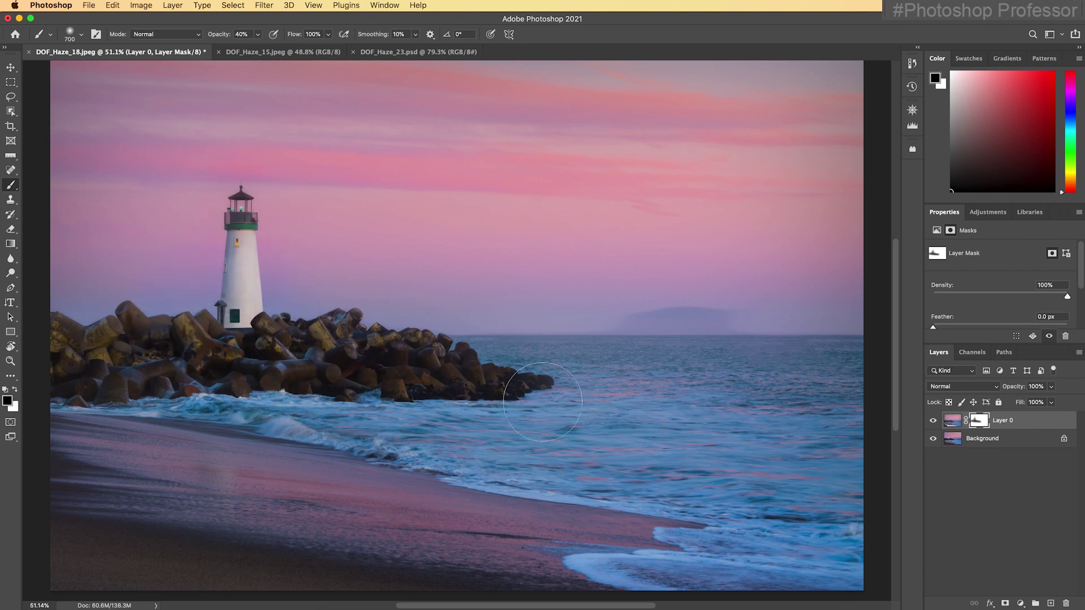
# Compare the lighthouse photo with and without the haze layer and lower that layer's opacity to 92%.
pyautogui.click(932, 420)
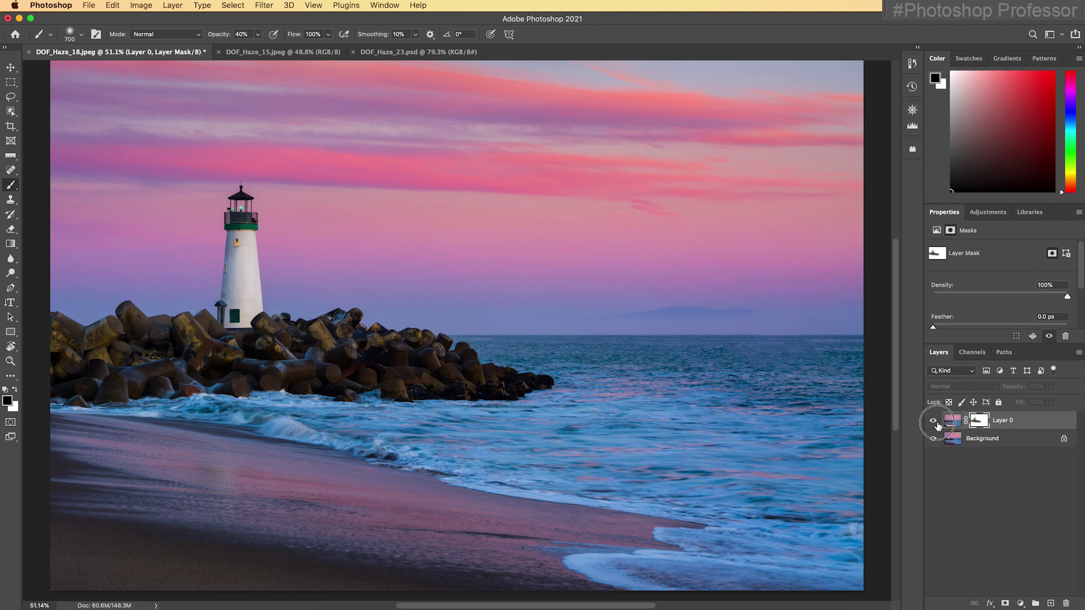
pyautogui.click(934, 422)
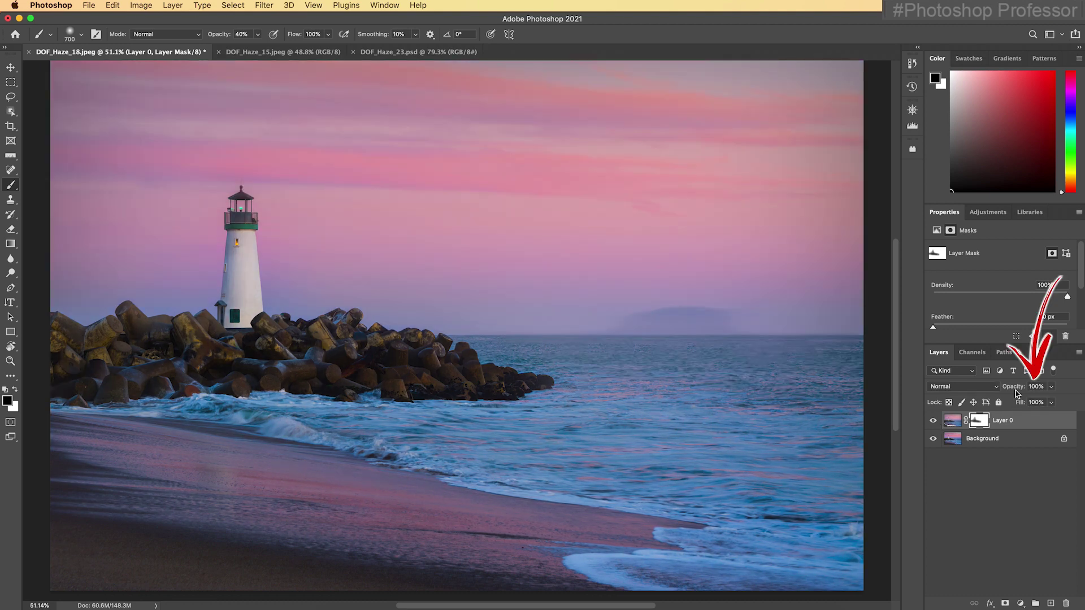
pyautogui.moveTo(1014, 388); pyautogui.dragTo(1010, 389)
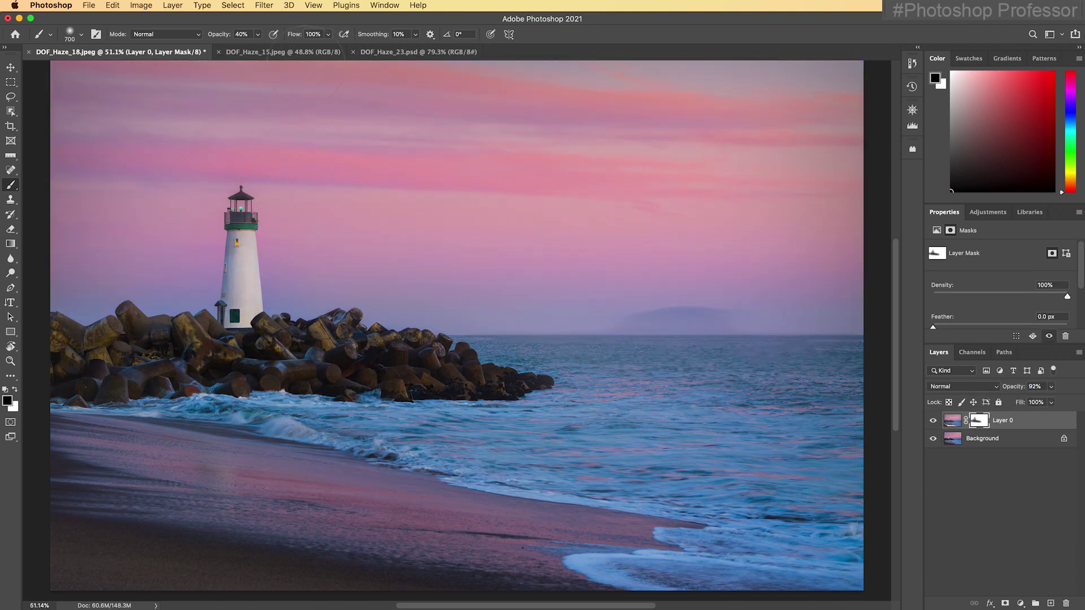
# Apply the Depth-Aware Haze neural filter to DOF_Haze_15.jpeg as a new layer with haze 21 and warmth 20, and compare before and after.
pyautogui.click(277, 52)
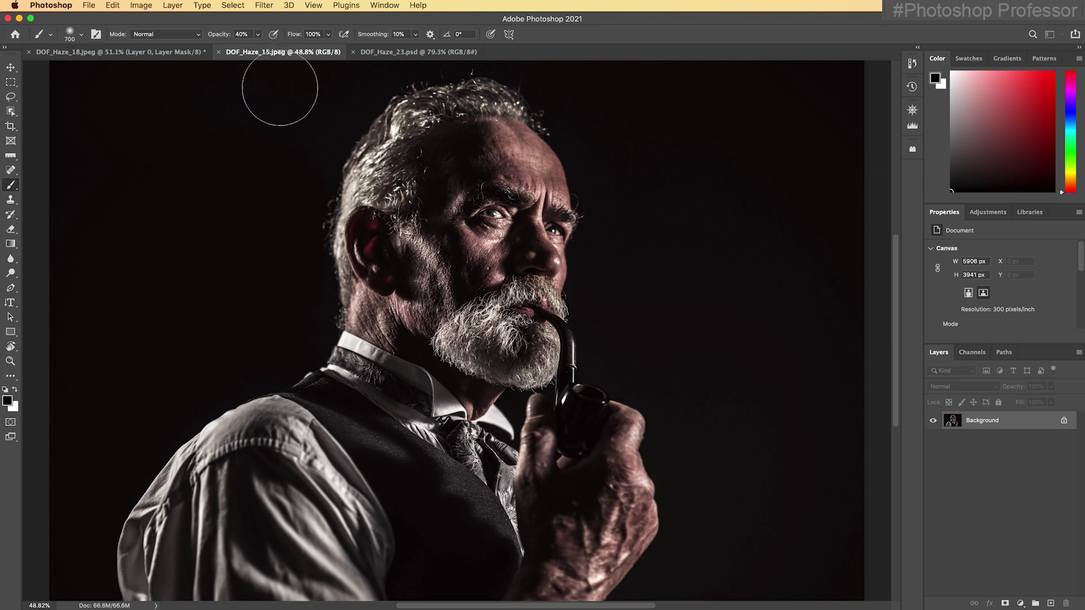
pyautogui.click(264, 6)
pyautogui.click(288, 53)
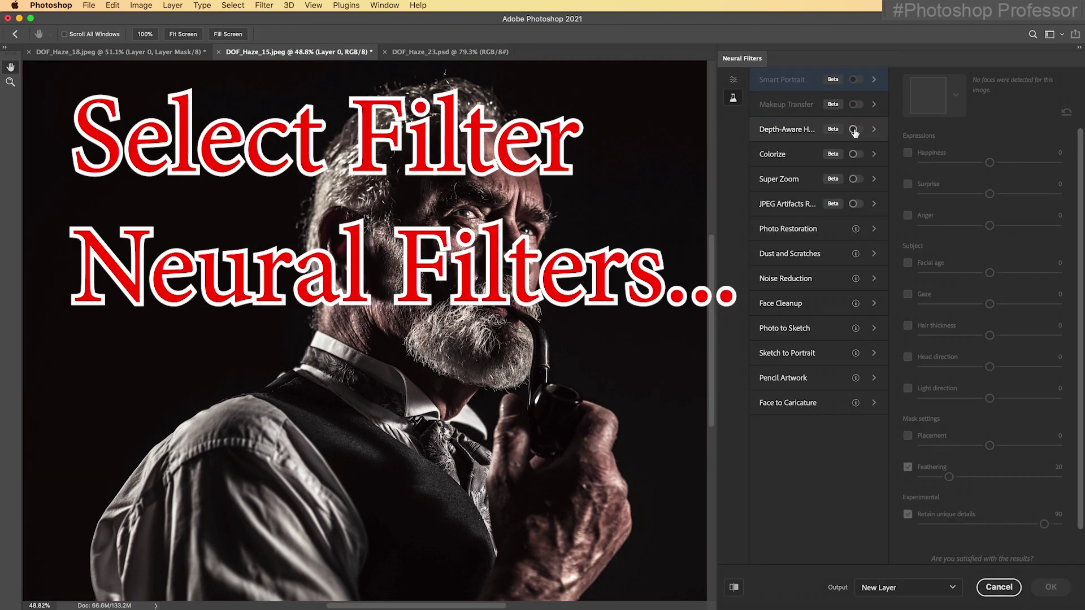
pyautogui.click(856, 129)
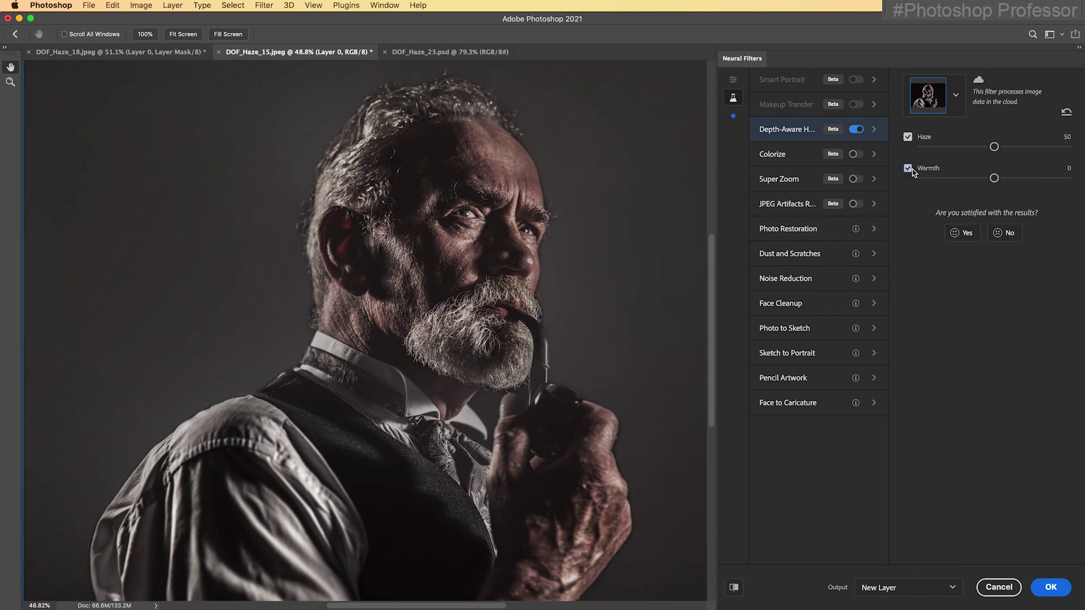
pyautogui.moveTo(994, 178); pyautogui.dragTo(1024, 182)
pyautogui.moveTo(994, 148); pyautogui.dragTo(951, 148)
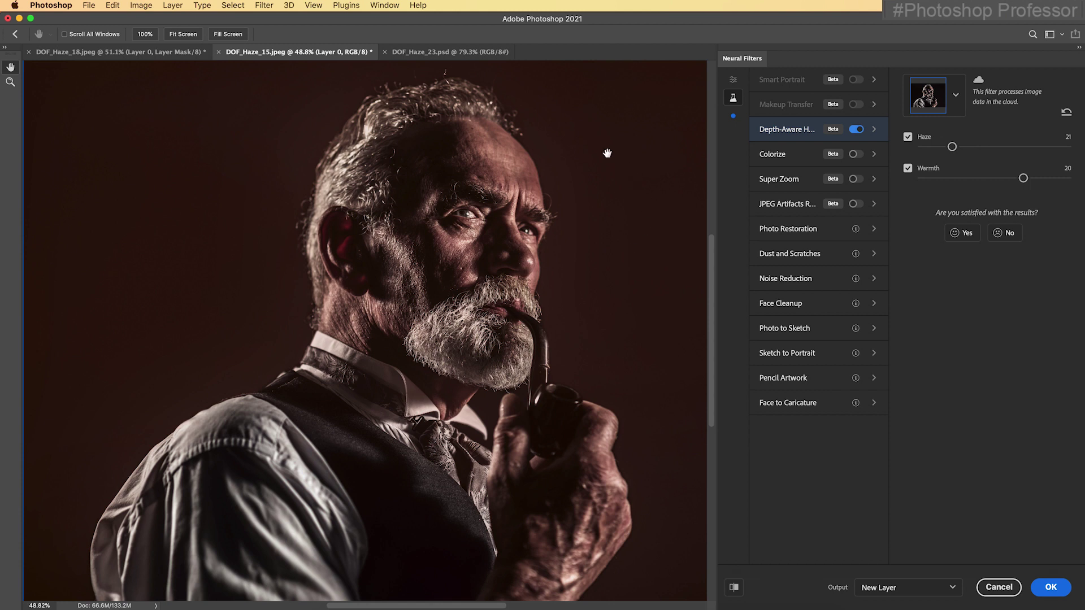
pyautogui.click(1050, 587)
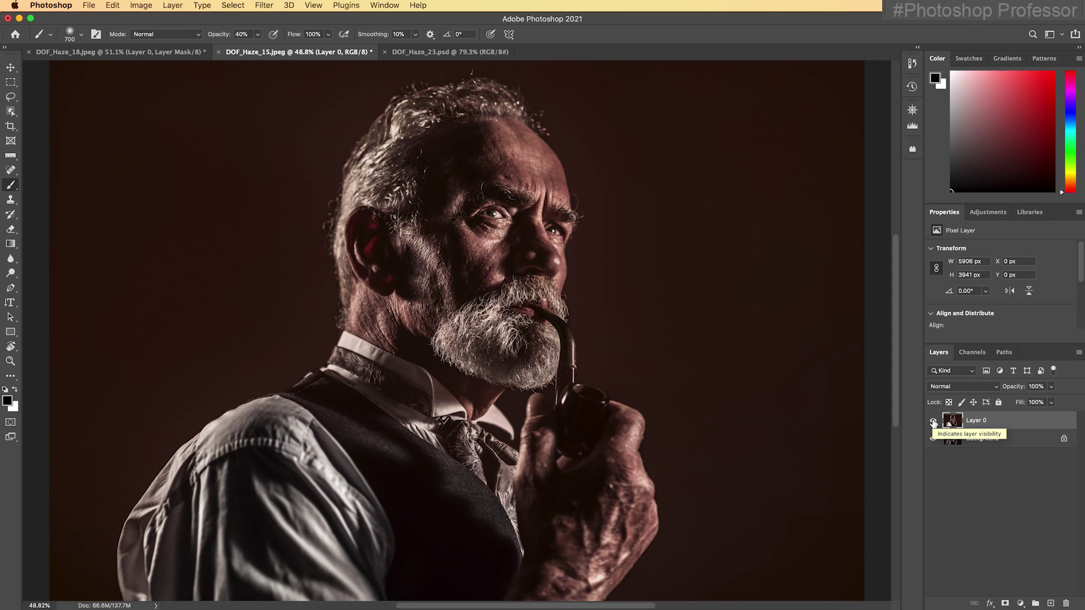
pyautogui.click(933, 422)
pyautogui.click(933, 422)
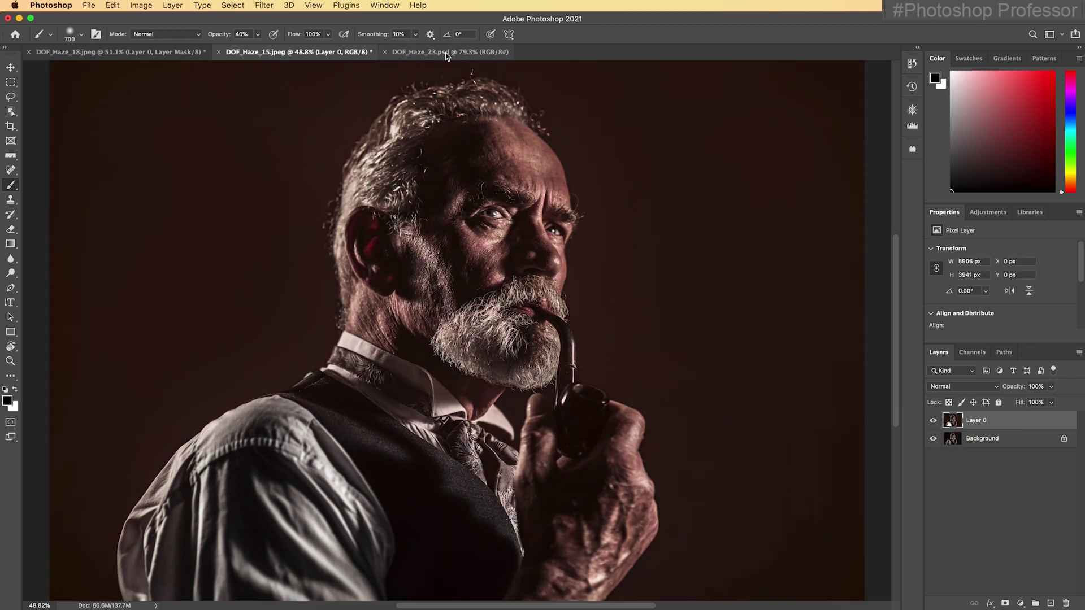
# Apply the Depth-Aware Haze neural filter to DOF_Haze_23.psd as a new layer with haze 50, and fit the image to the window.
pyautogui.click(440, 52)
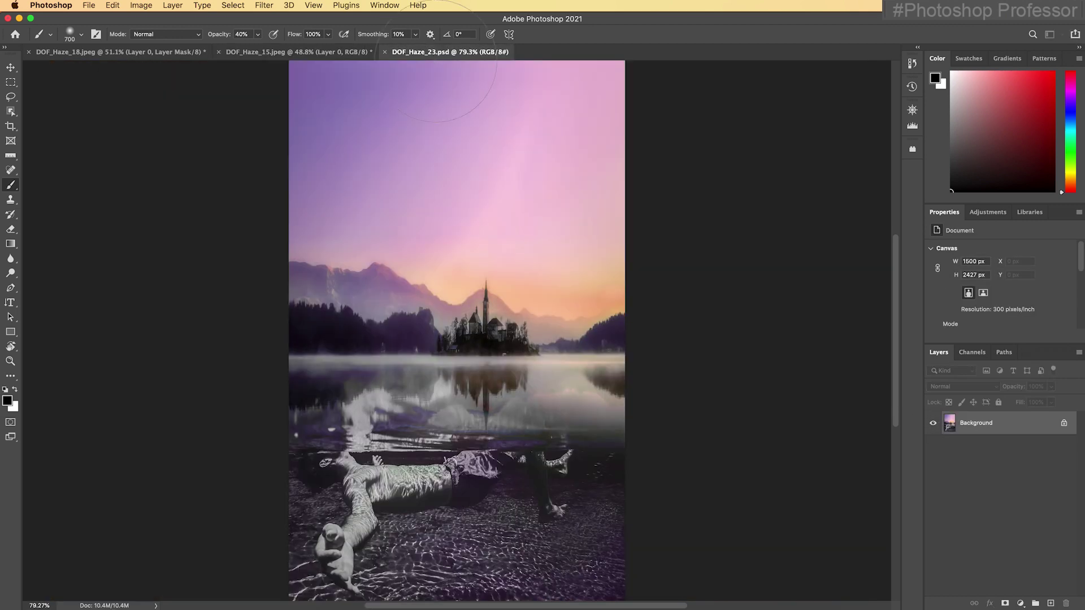
pyautogui.click(267, 7)
pyautogui.click(350, 53)
pyautogui.click(856, 129)
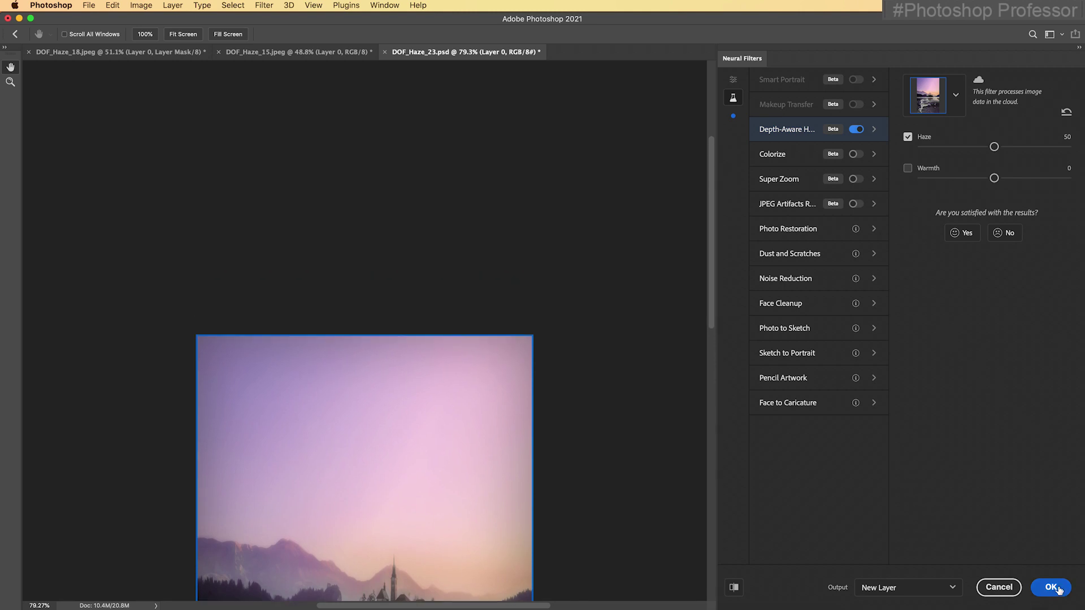
pyautogui.click(1050, 587)
pyautogui.press('super+0')
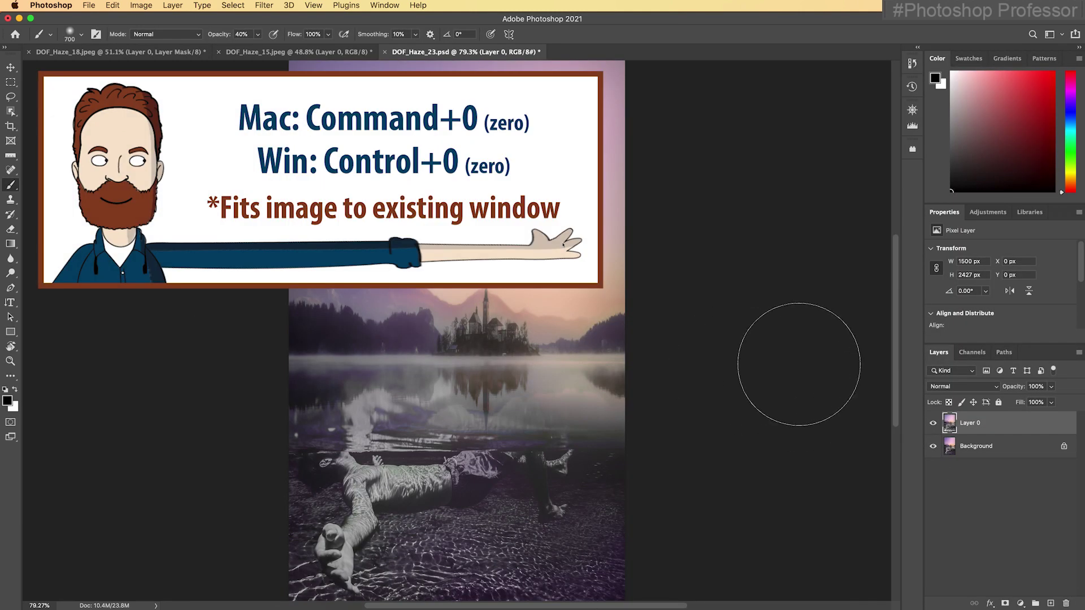
# Compare the lake composite with and without its haze layer.
pyautogui.click(934, 424)
pyautogui.click(934, 425)
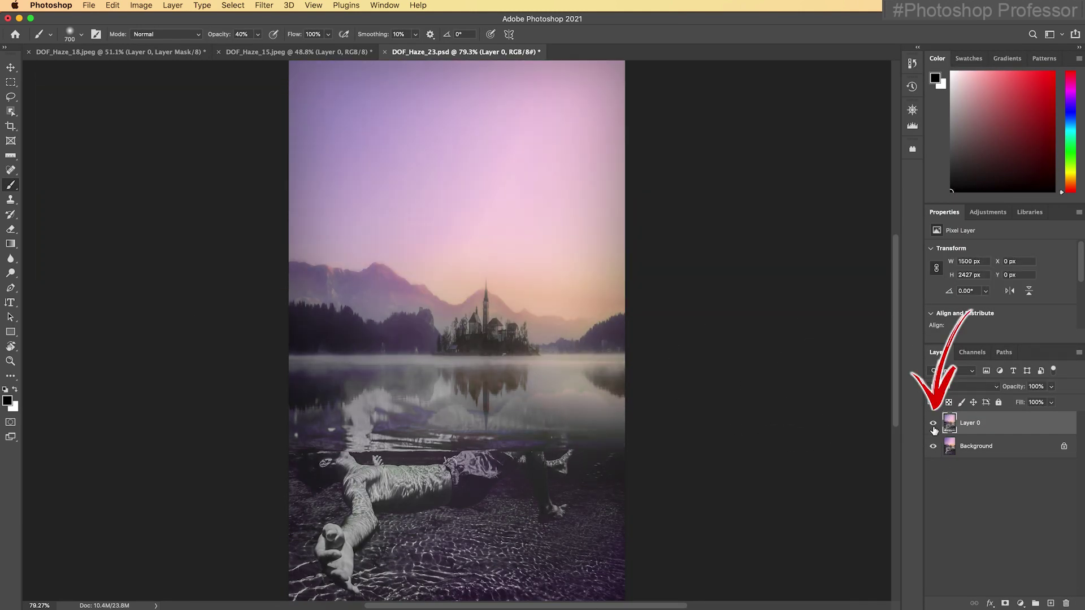
pyautogui.click(934, 427)
pyautogui.click(934, 424)
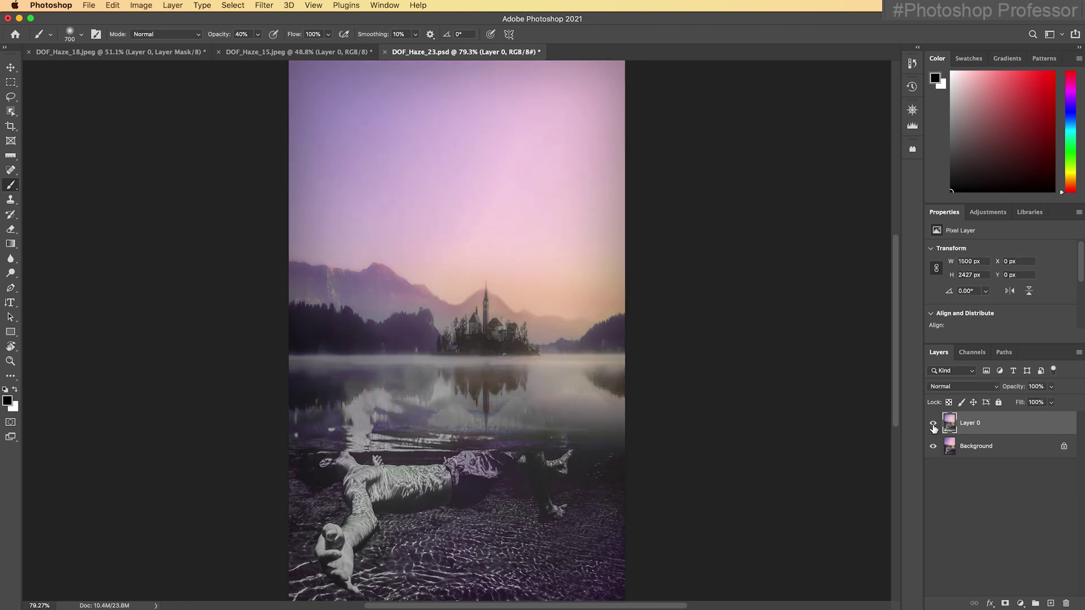
# Add a mask to the lake composite's haze layer and draw a black-to-white gradient from the submerged man up to the waterline.
pyautogui.click(1005, 604)
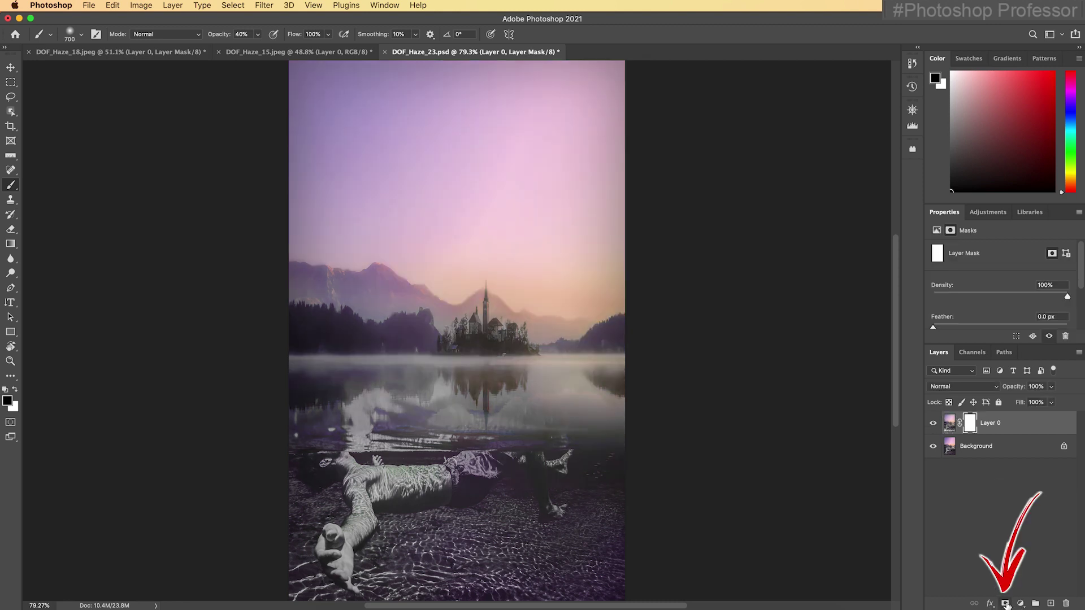
pyautogui.press('g')
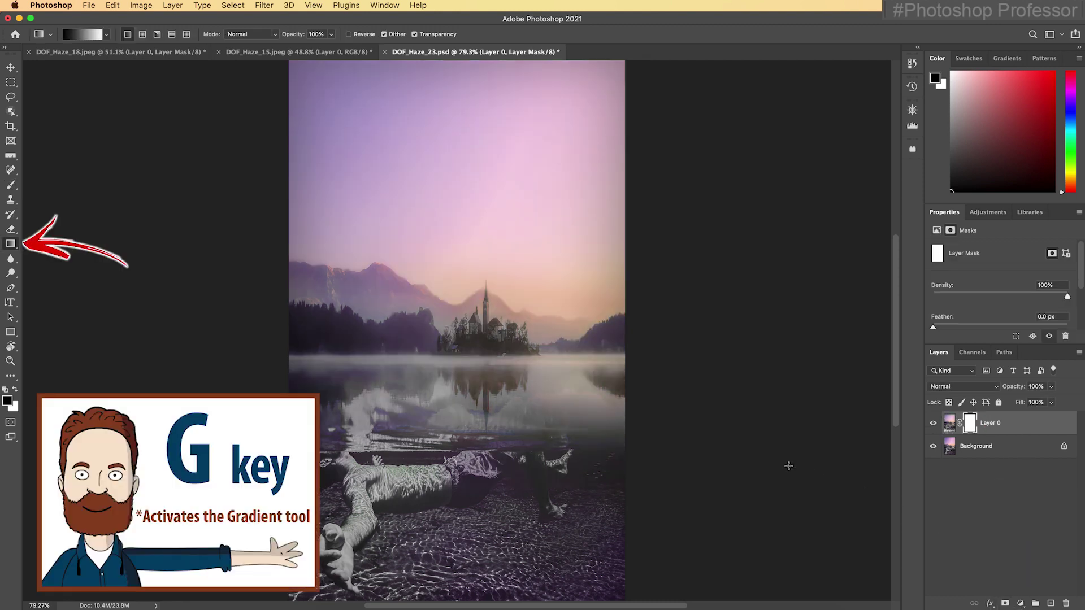
pyautogui.moveTo(463, 458); pyautogui.dragTo(474, 353)
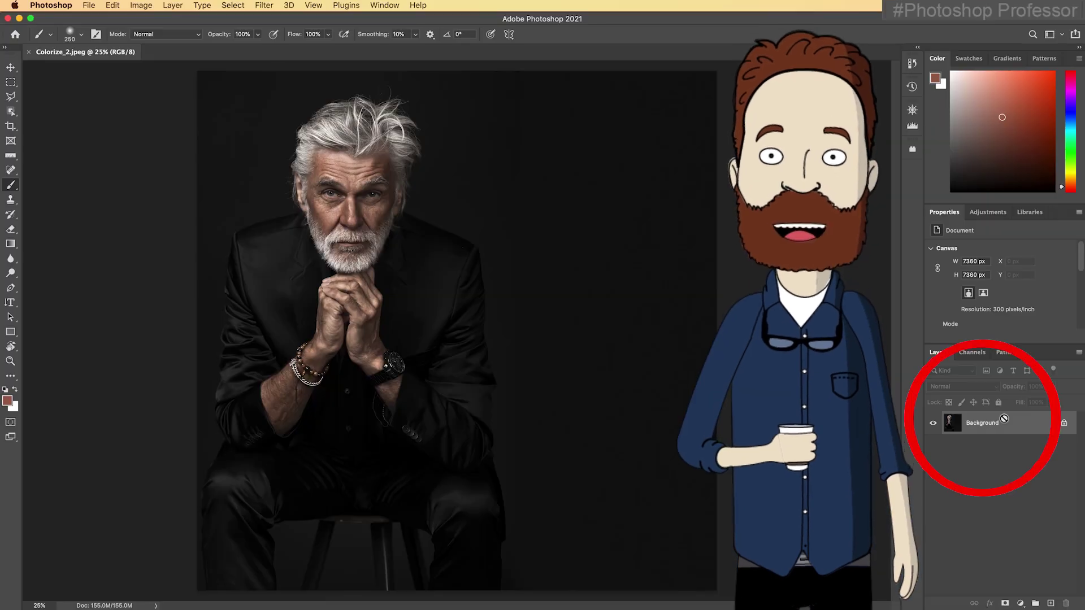
# Duplicate the background of Colorize_2.jpeg and desaturate the copy.
pyautogui.press('super+j')
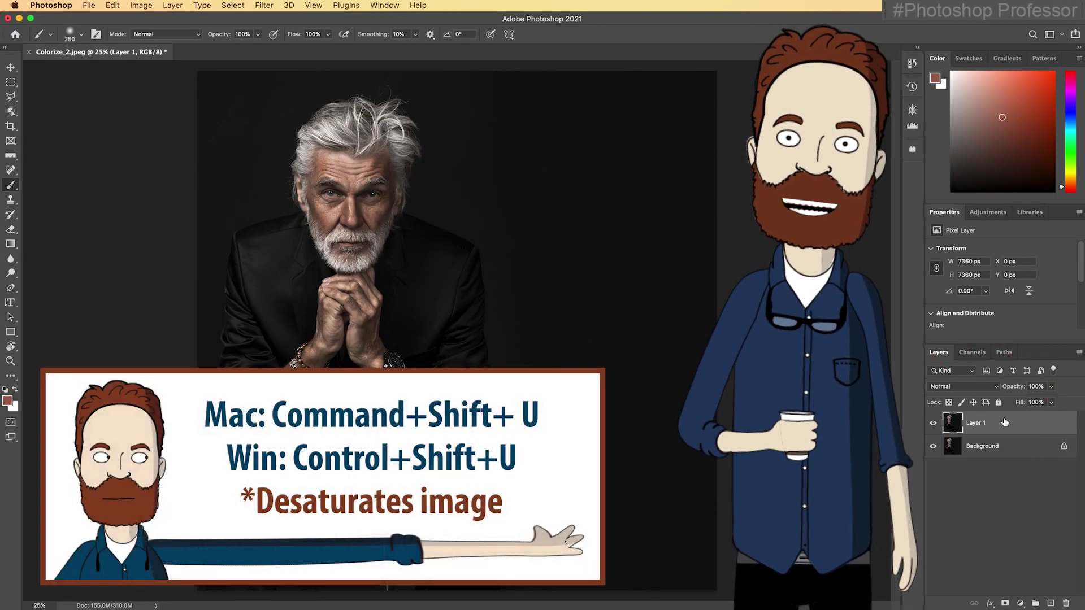
pyautogui.press('super+shift+u')
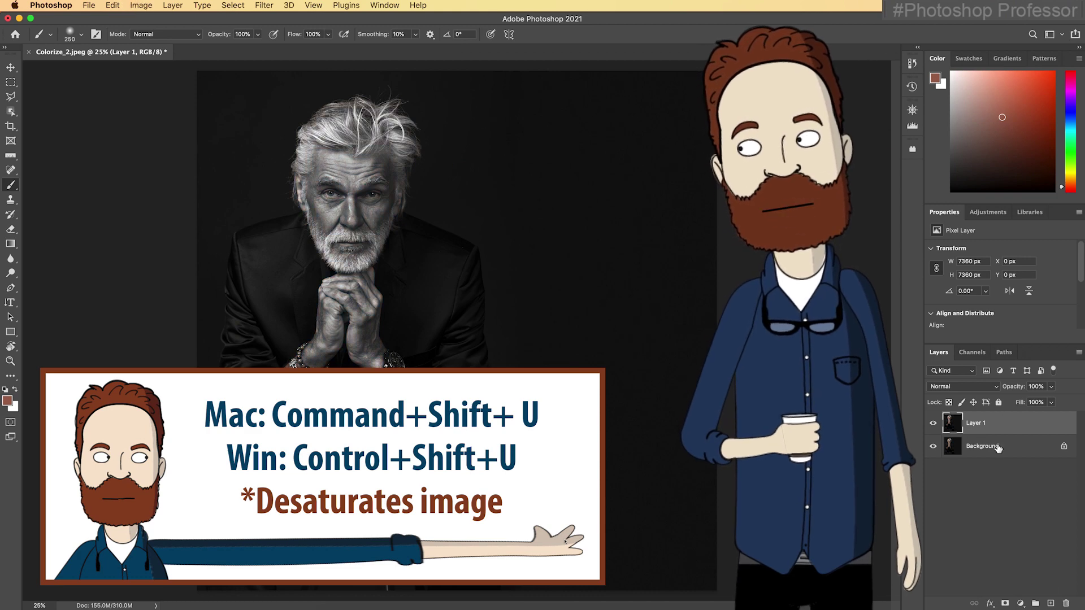
# Colorize the desaturated portrait with the Colorize neural filter as a new layer, shifting the focus color balance slightly toward scene color.
pyautogui.click(262, 6)
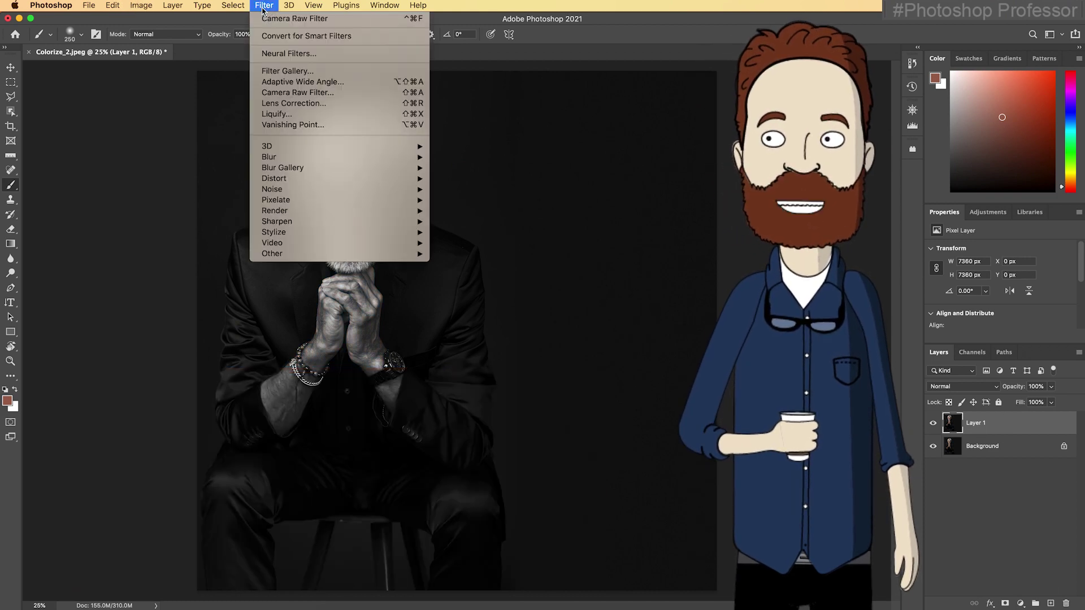
pyautogui.click(339, 53)
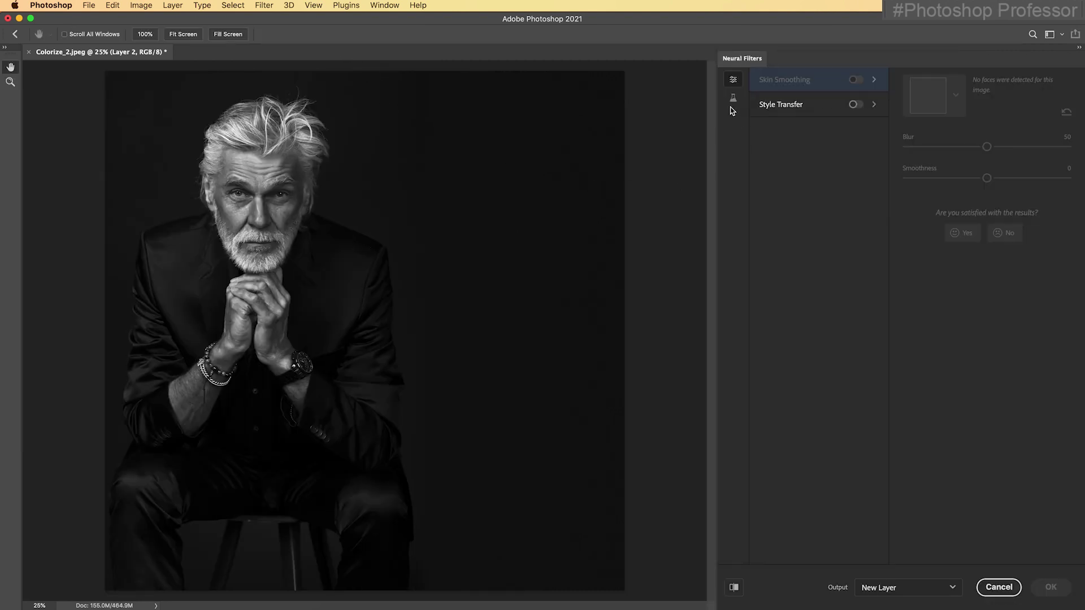
pyautogui.click(732, 100)
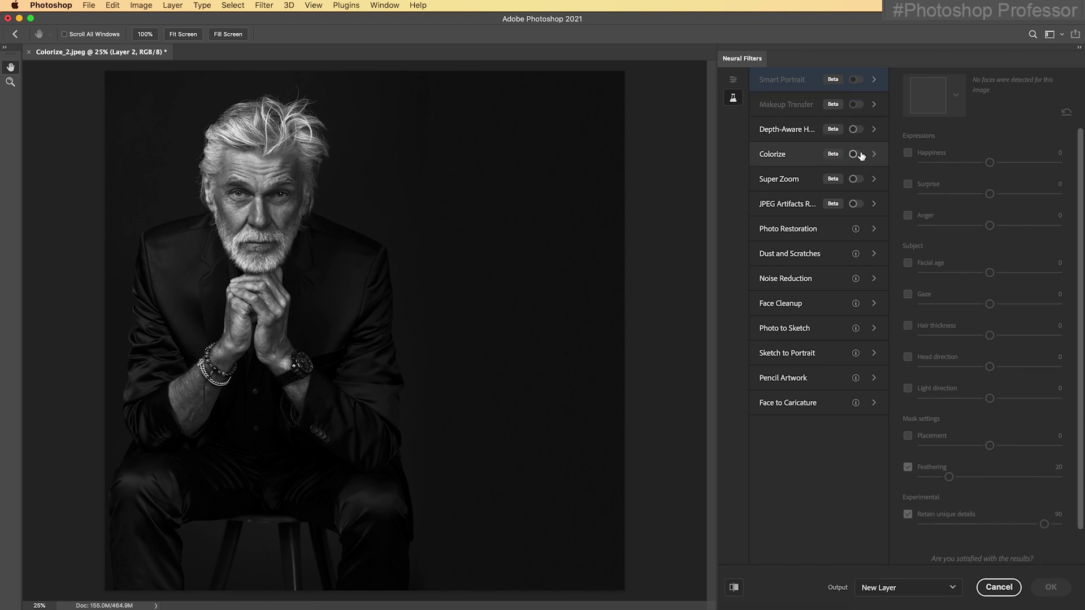
pyautogui.click(857, 155)
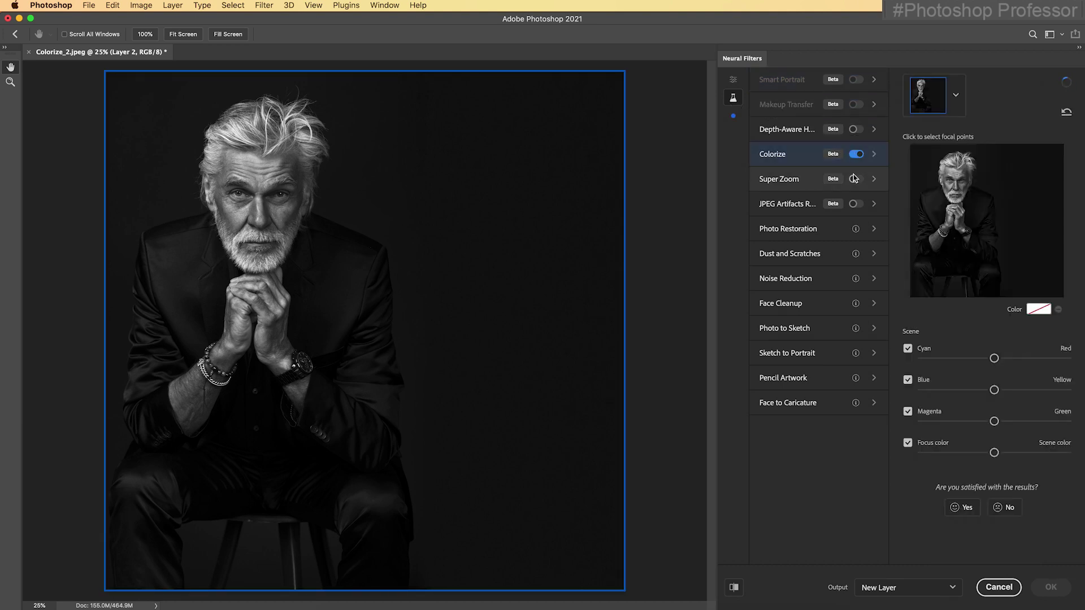
pyautogui.moveTo(993, 452); pyautogui.dragTo(1010, 453)
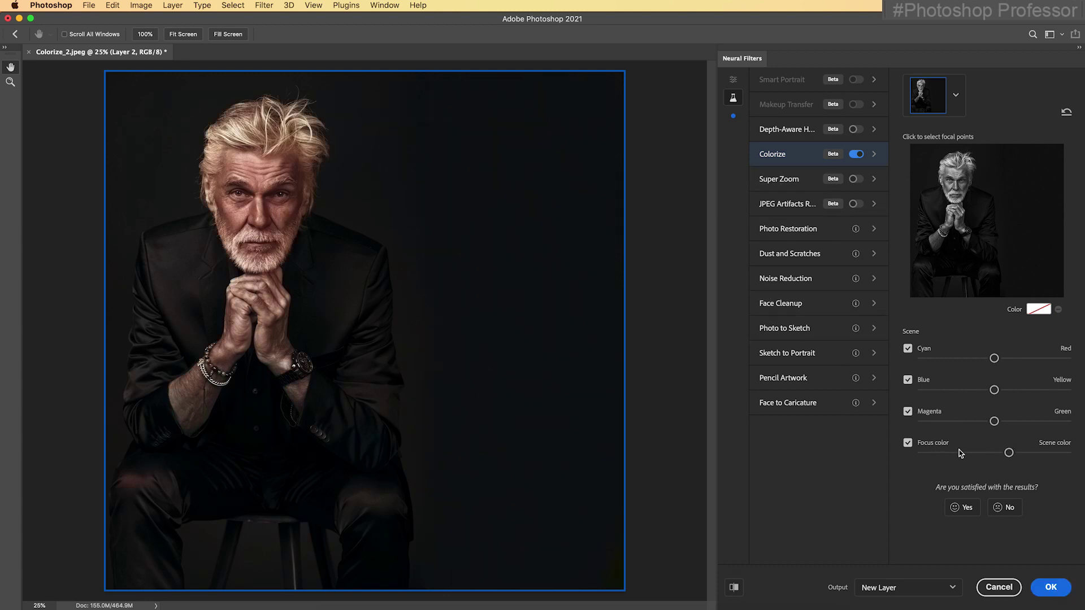
pyautogui.click(1046, 589)
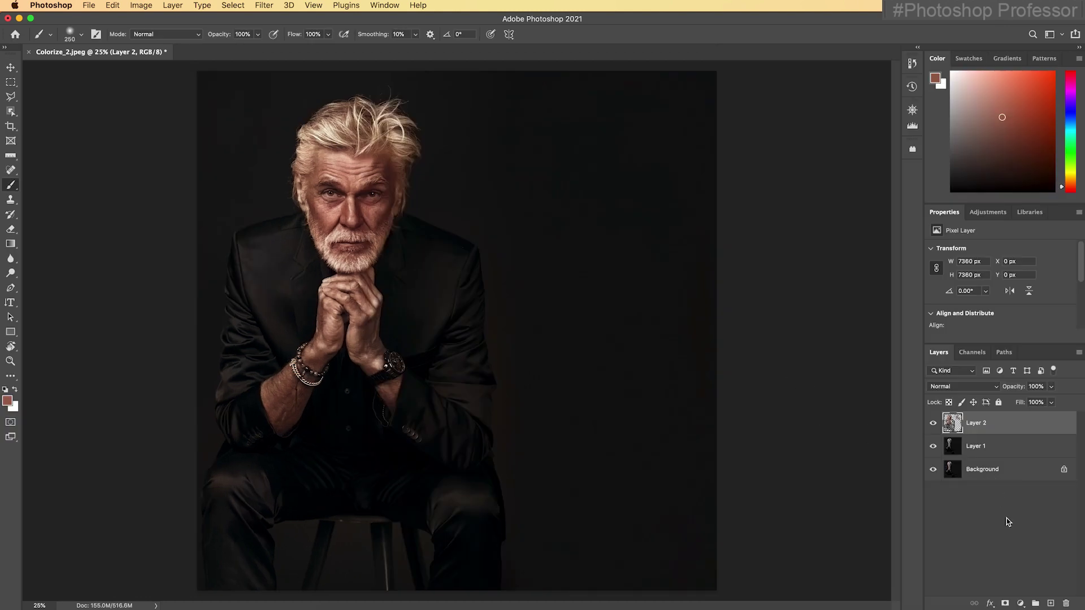
# Add a mask to the colorized layer and paint black over the man's hair with a 400 px brush at 60% opacity.
pyautogui.click(1006, 604)
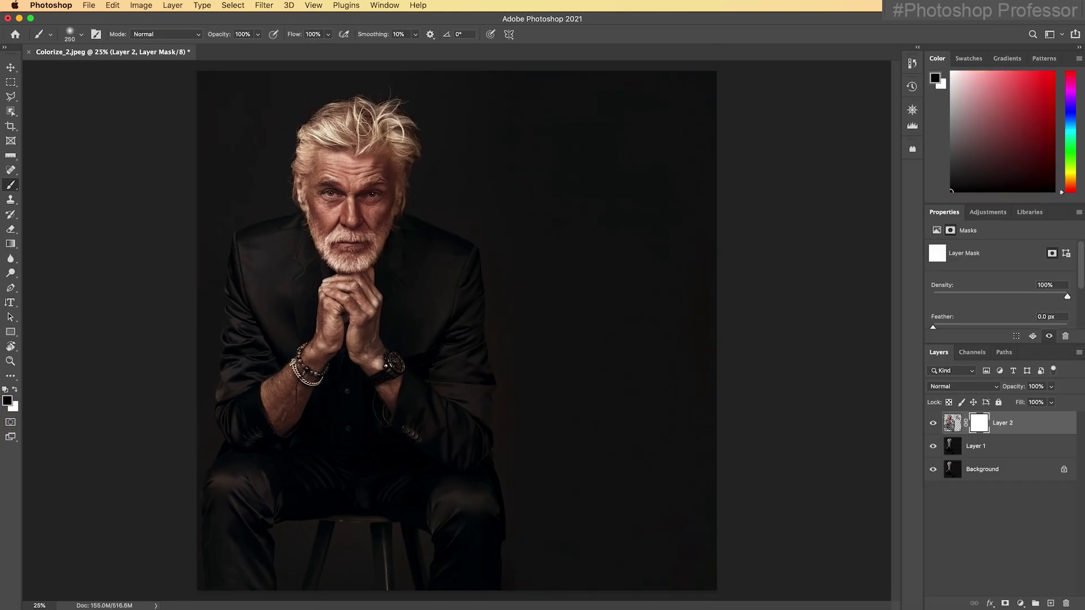
pyautogui.press(']')
pyautogui.press(']')
pyautogui.press(']')
pyautogui.press(']')
pyautogui.press('6')
pyautogui.moveTo(367, 113)
pyautogui.mouseDown()
pyautogui.moveTo(320, 117)
pyautogui.moveTo(369, 132)
pyautogui.moveTo(320, 131)
pyautogui.moveTo(299, 165)
pyautogui.moveTo(316, 107)
pyautogui.moveTo(377, 97)
pyautogui.moveTo(408, 120)
pyautogui.moveTo(417, 187)
pyautogui.moveTo(362, 131)
pyautogui.moveTo(329, 121)
pyautogui.moveTo(290, 127)
pyautogui.mouseUp()
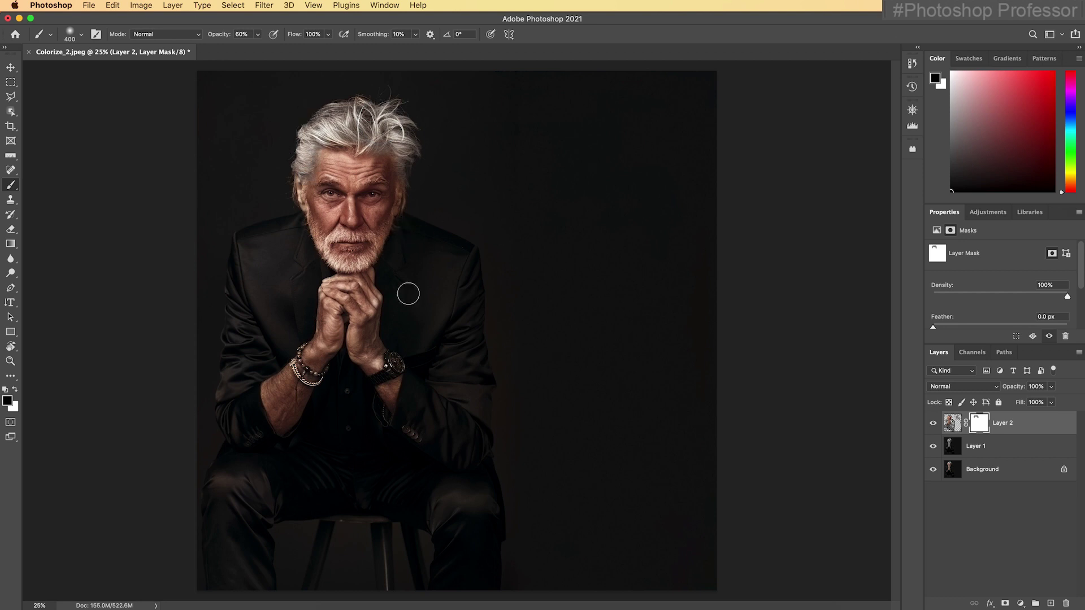